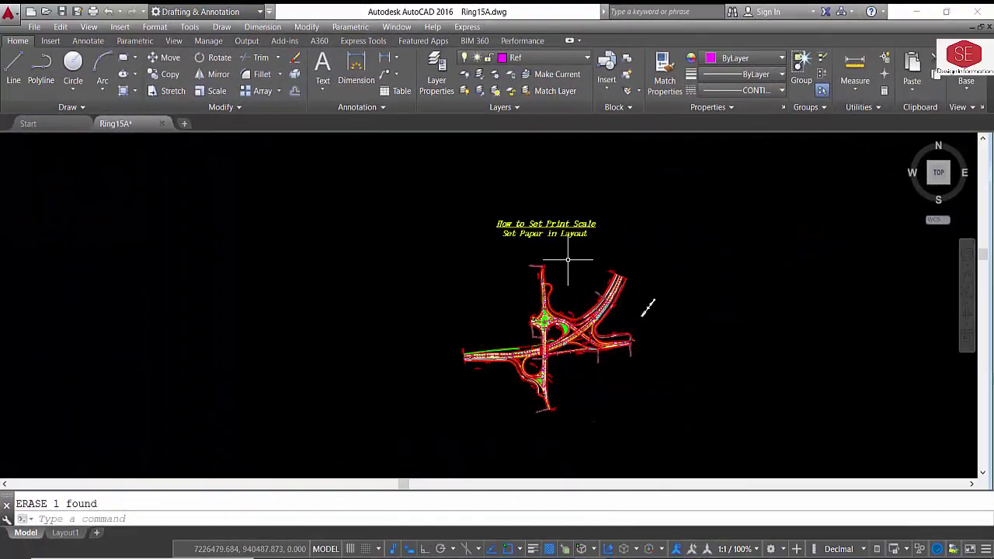
- Zoom out to the whole Ring15A interchange, pan, then zoom into the northeast ramp end
scroll(541, 225, up, 3)
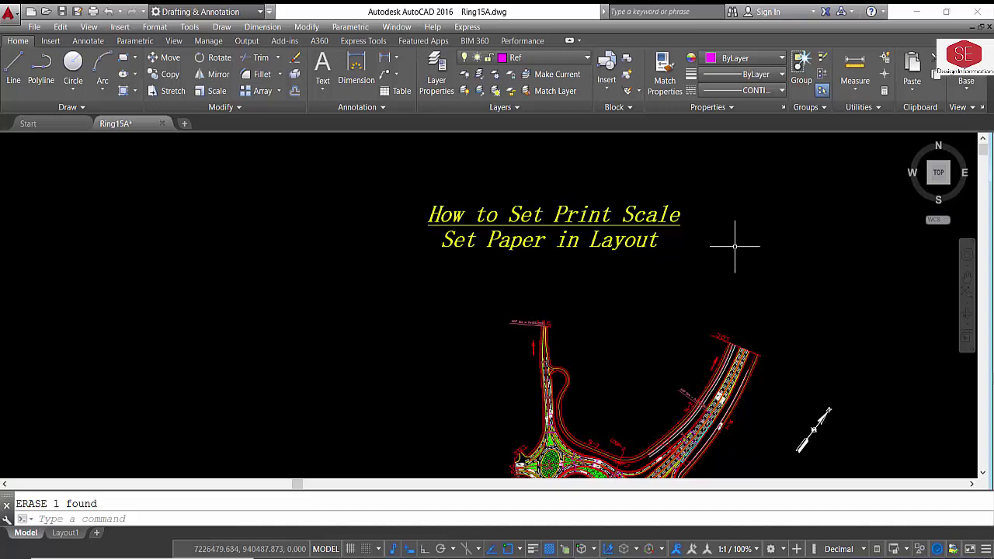
scroll(740, 224, down, 1)
scroll(761, 262, down, 1)
middle_drag(746, 304, 708, 230)
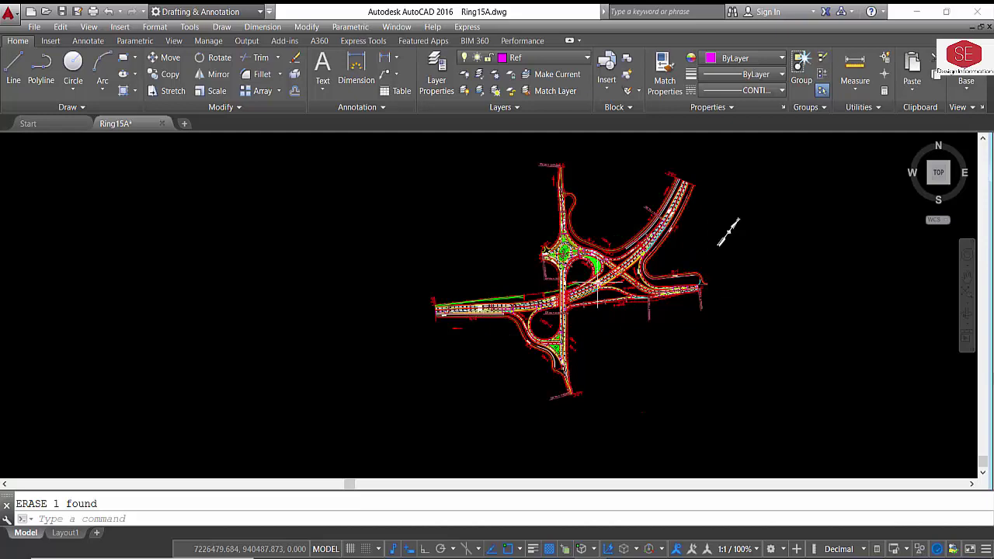
click(598, 237)
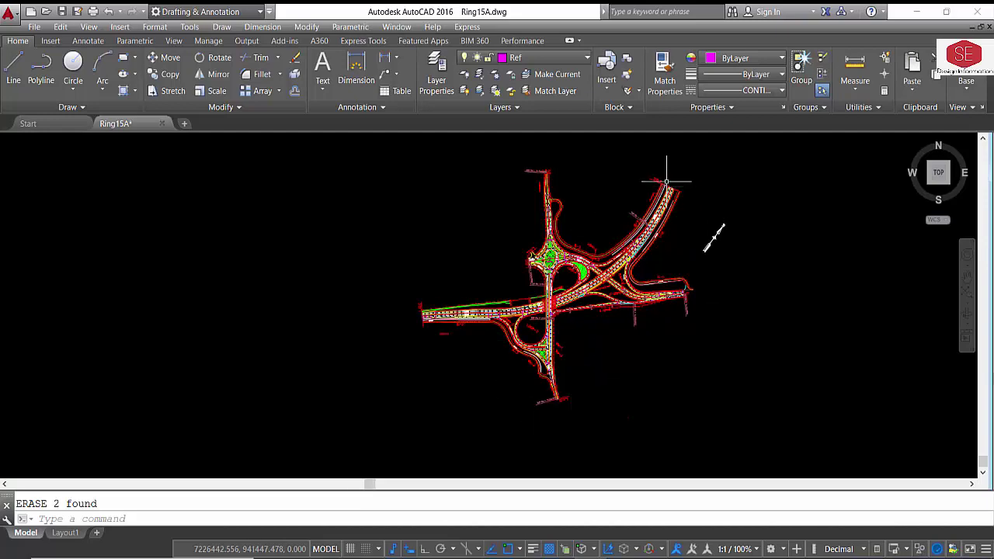
scroll(666, 181, up, 5)
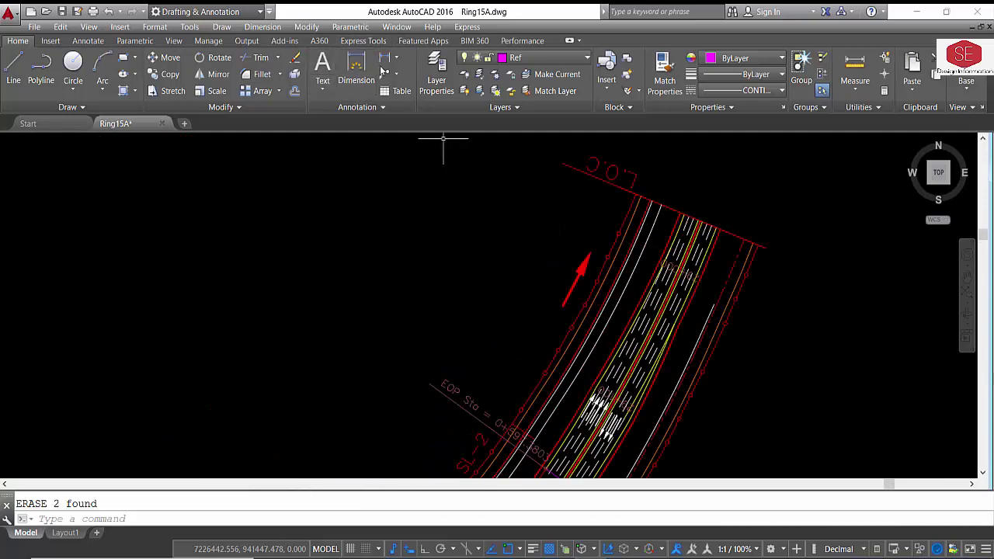
- Dimension across the northeast ramp end to check its 31.1250 width
click(356, 70)
scroll(636, 166, up, 1)
scroll(667, 186, up, 3)
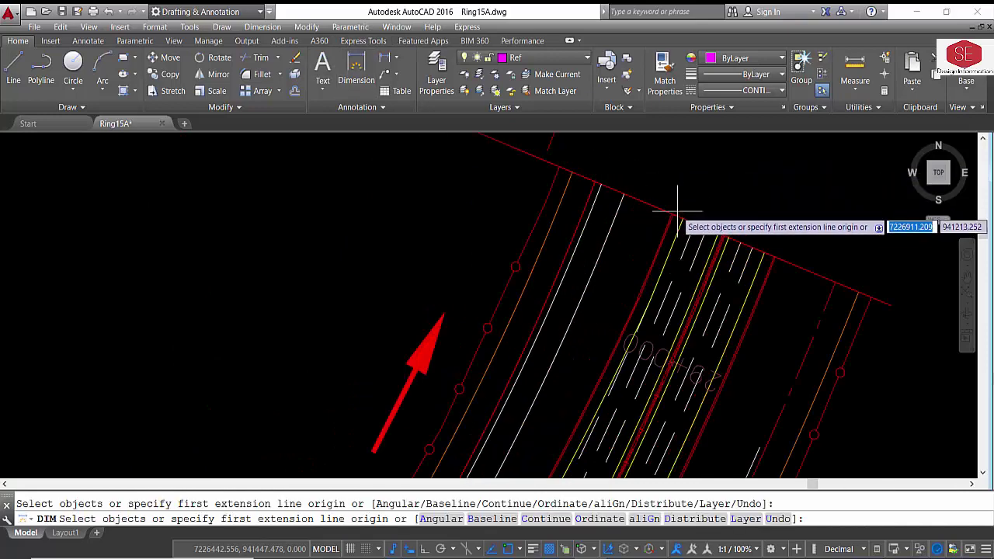
click(673, 214)
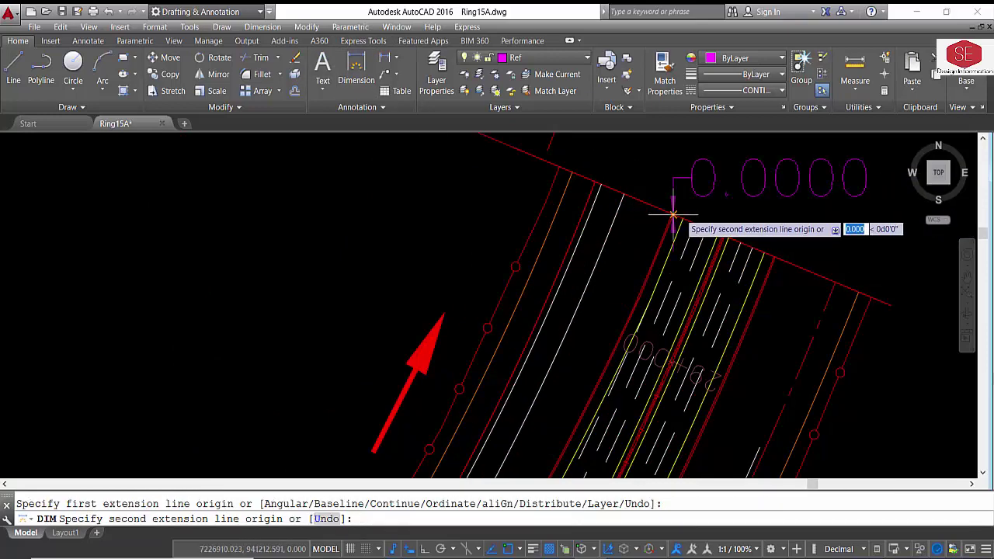
click(774, 254)
scroll(774, 253, down, 2)
click(776, 221)
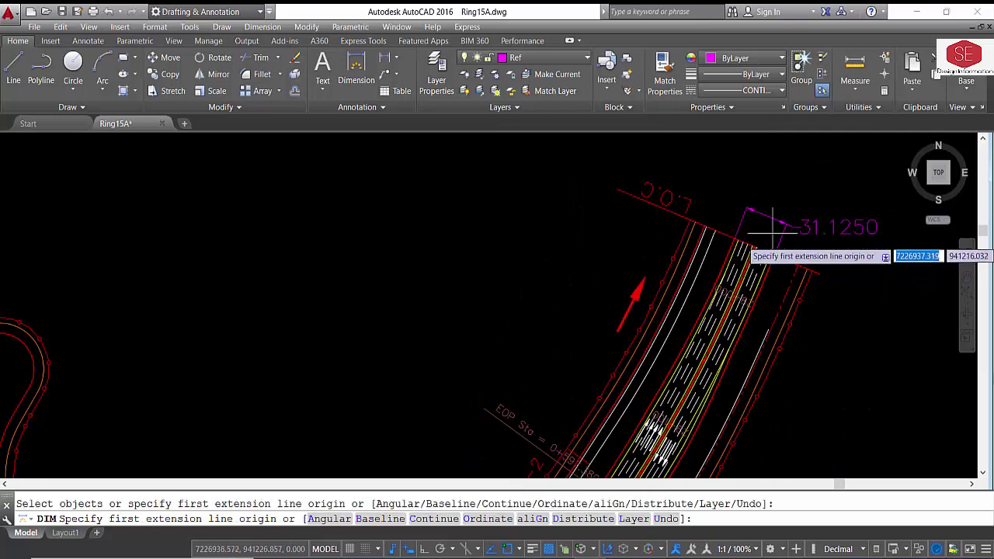
mouse_move(722, 246)
middle_down()
mouse_move(765, 254)
mouse_move(742, 267)
middle_up()
key(Escape)
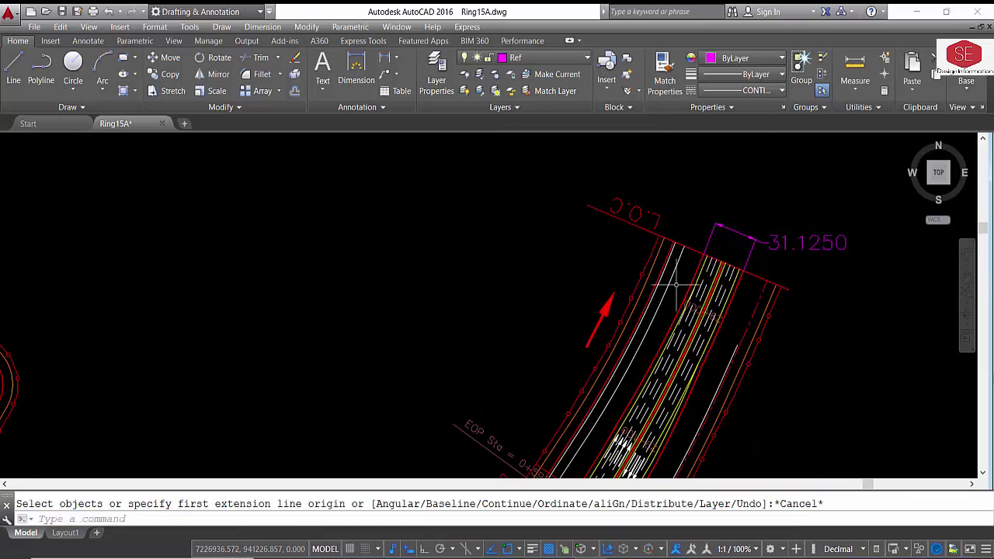
- Delete the 31.1250 check dimension from the plan
scroll(761, 221, down, 2)
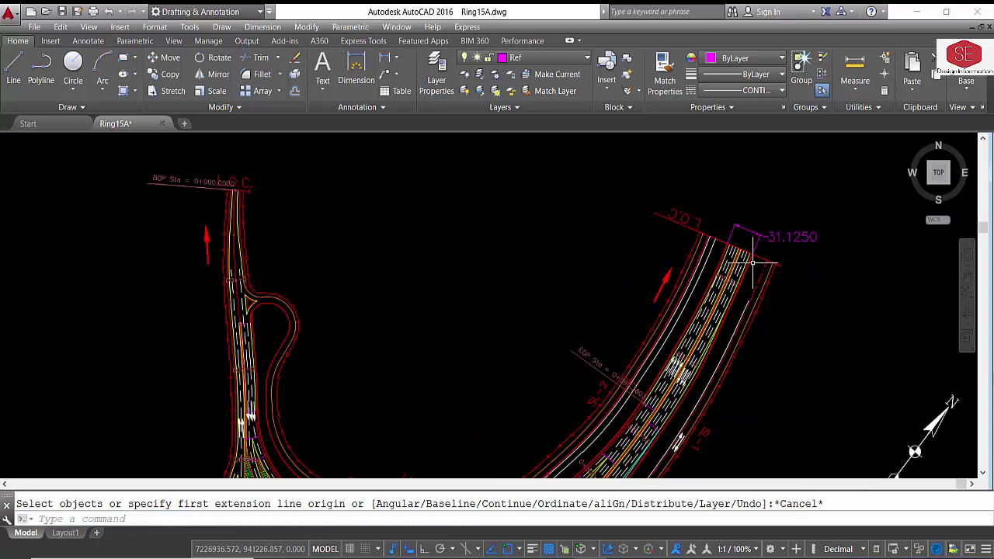
scroll(724, 324, down, 2)
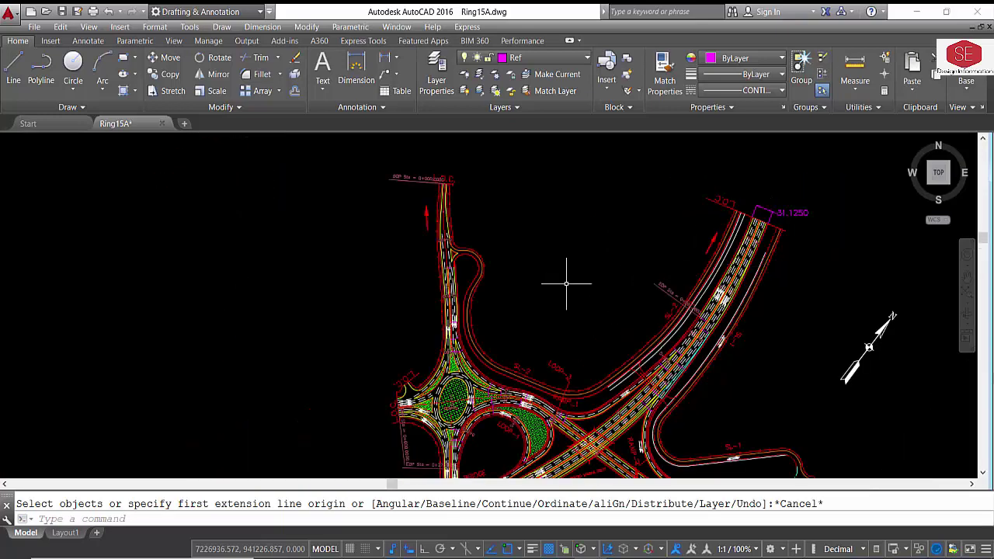
click(800, 212)
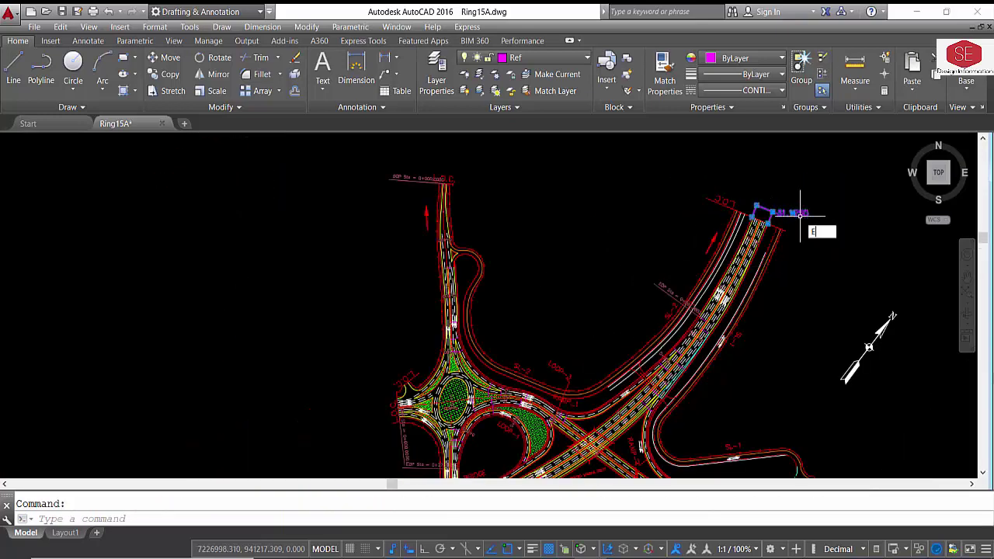
key(Delete)
scroll(694, 244, down, 2)
scroll(520, 225, down, 1)
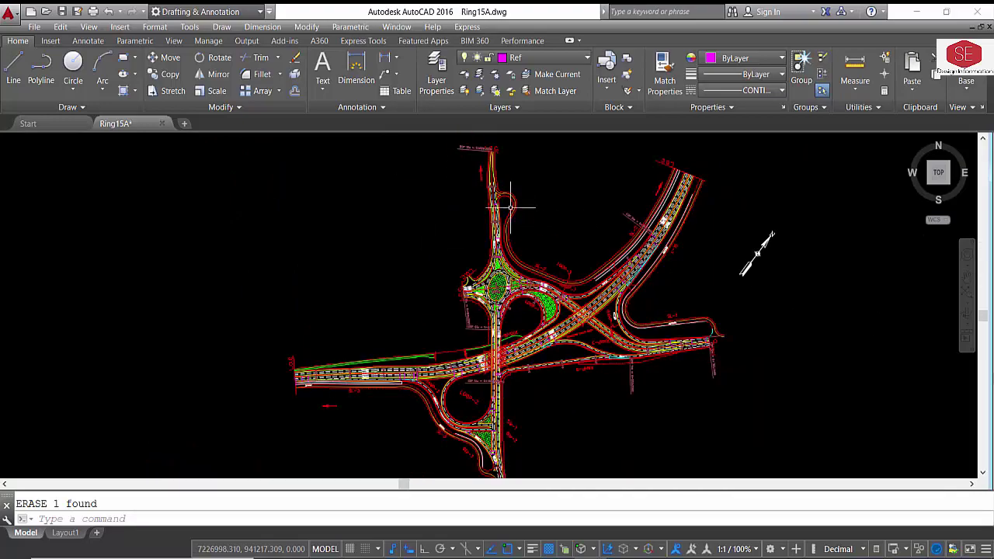
scroll(497, 207, down, 1)
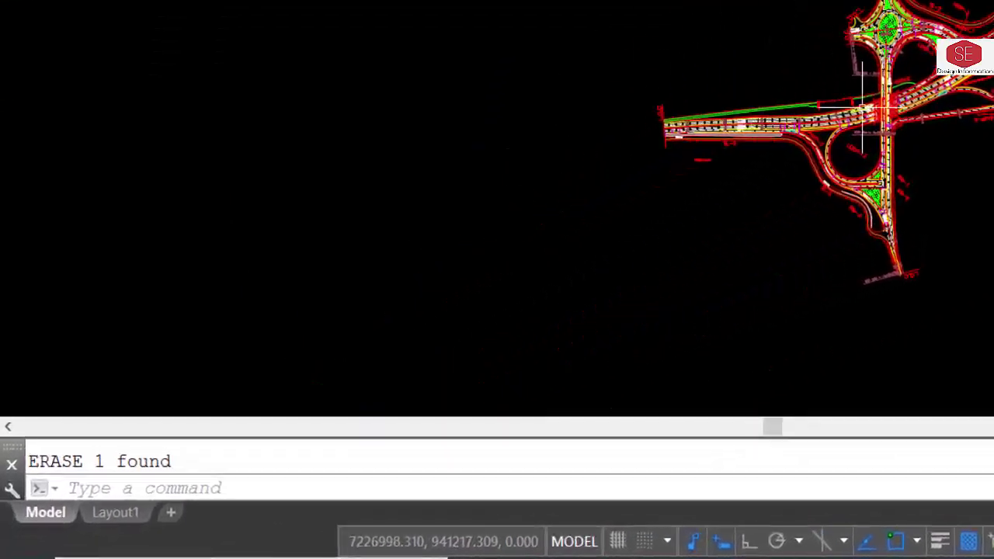
- Switch to the empty Layout1 sheet and drag an empty selection box on it
click(129, 517)
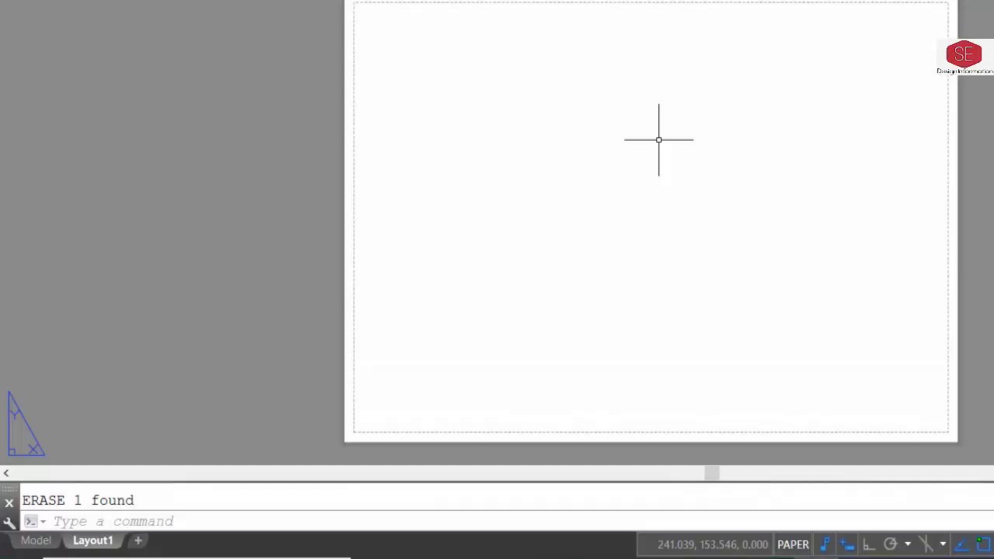
click(368, 215)
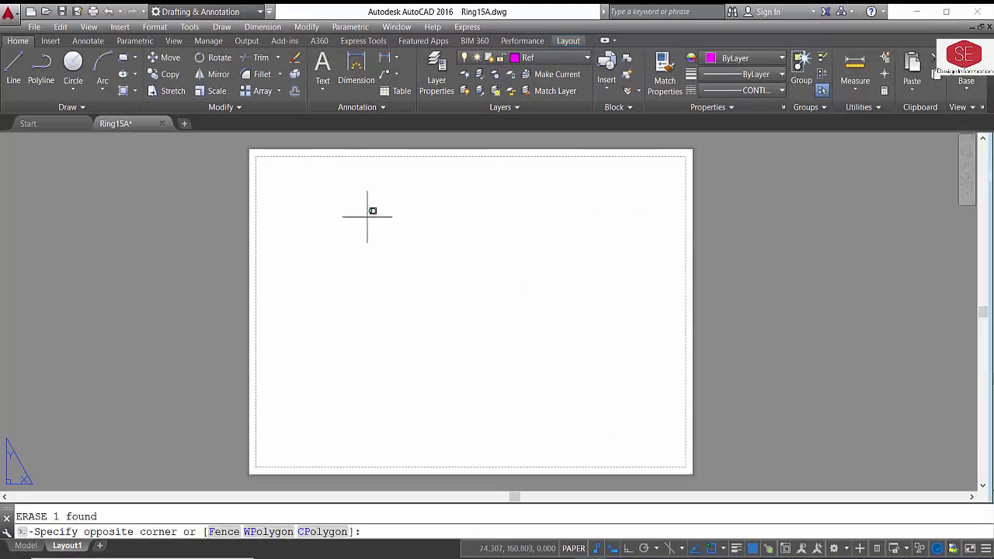
click(286, 262)
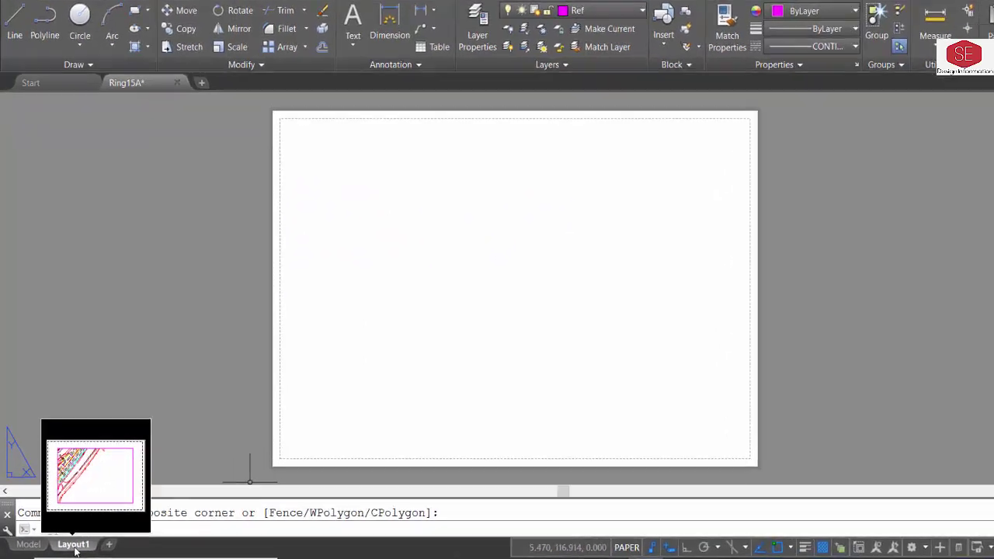
- Start a new Layout1 page setup from the Page Setup Manager, naming it 'A'
right_click(69, 549)
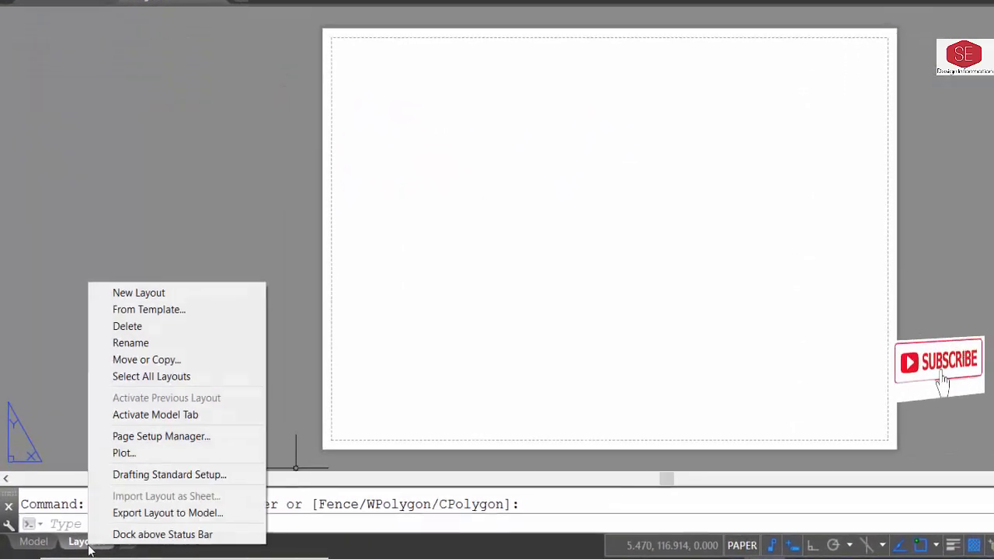
click(259, 425)
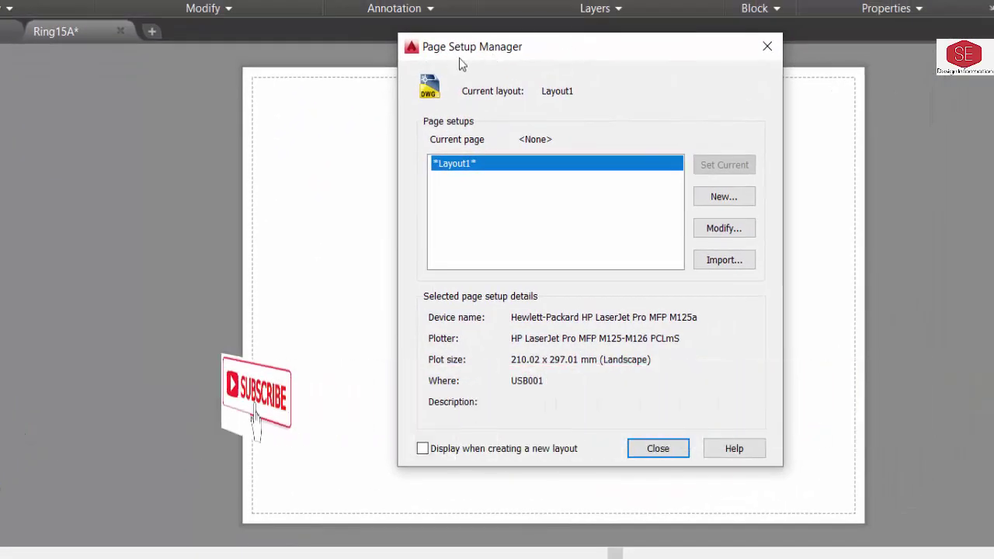
click(718, 198)
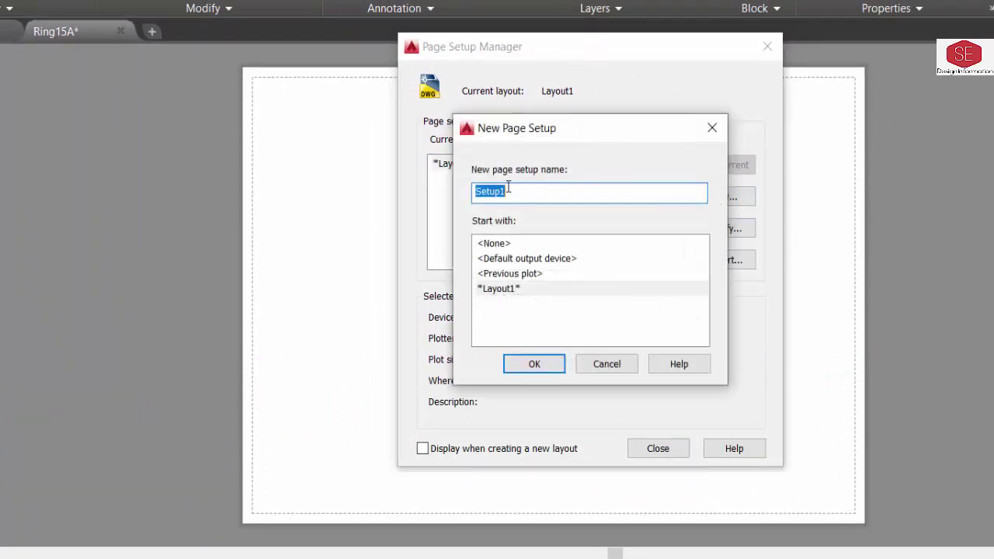
text(A4)
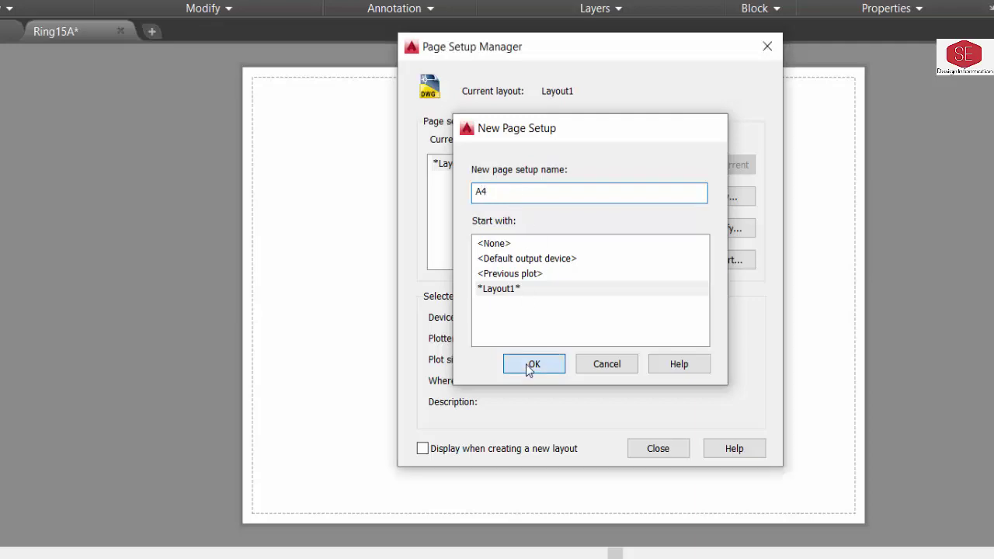
- Set the page setup to the HP LaserJet Pro printer and acad.ctb, with plot styles displayed
click(523, 369)
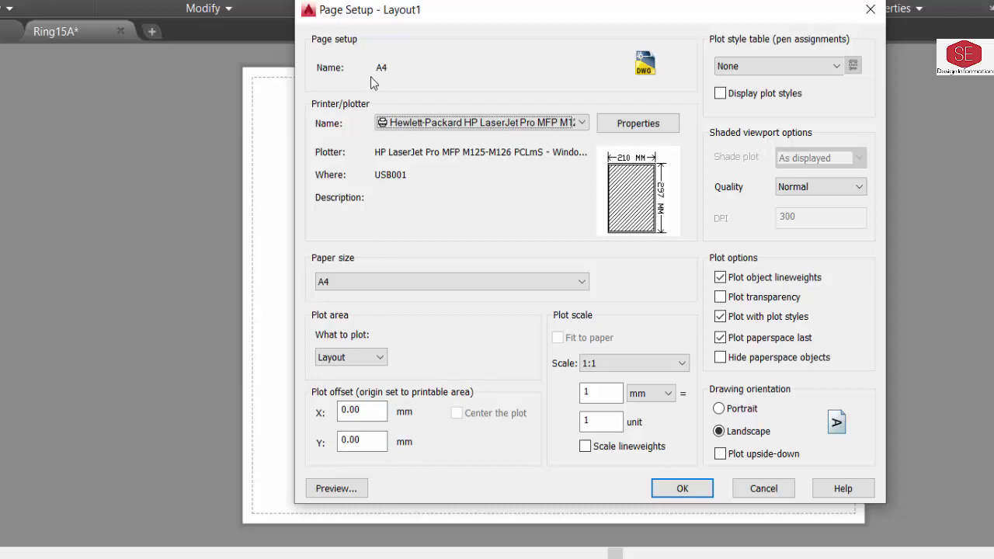
click(550, 123)
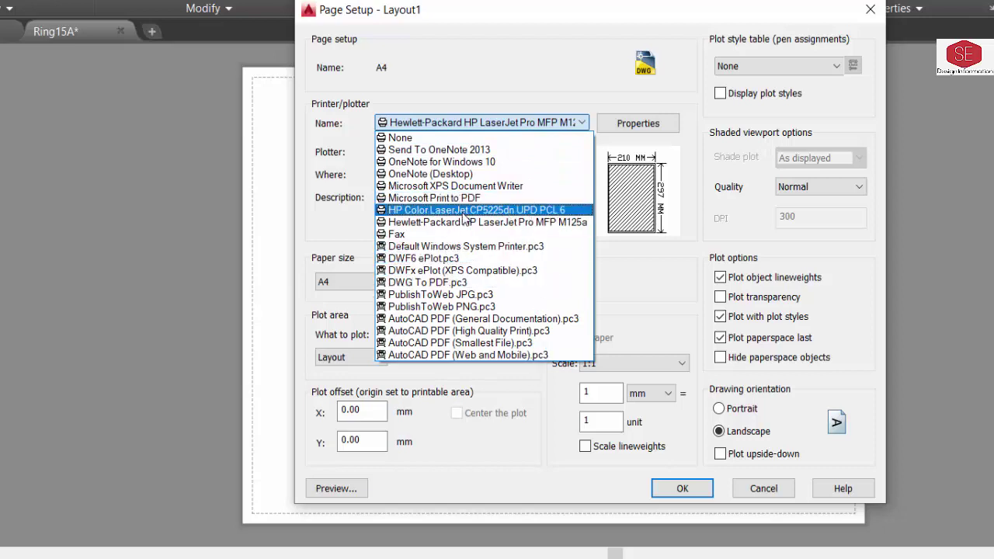
click(557, 223)
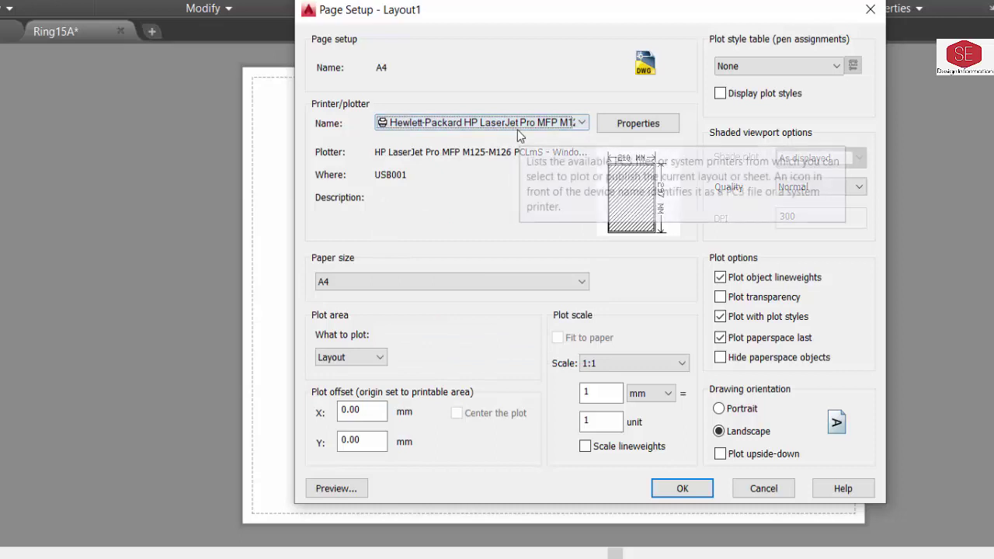
click(738, 67)
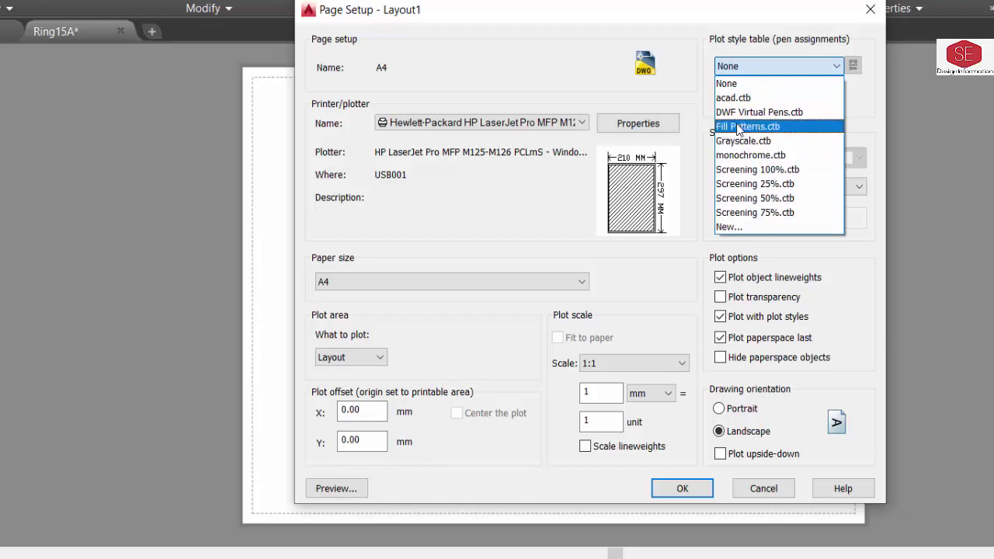
click(734, 98)
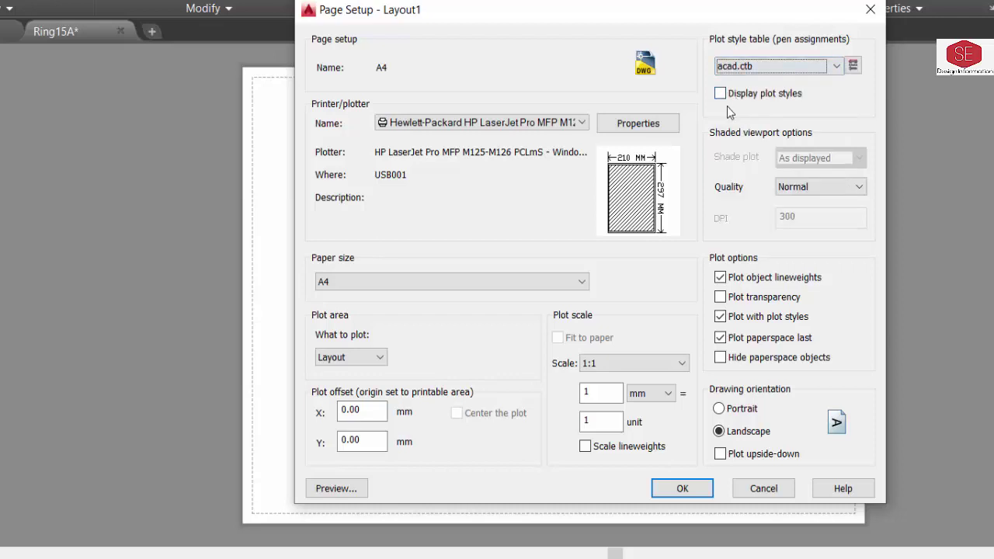
click(721, 94)
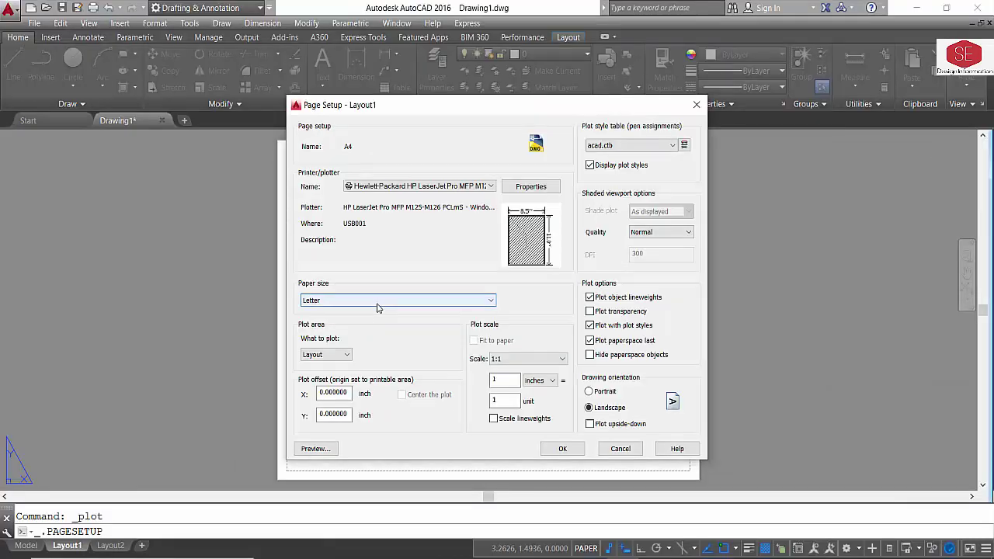
click(381, 301)
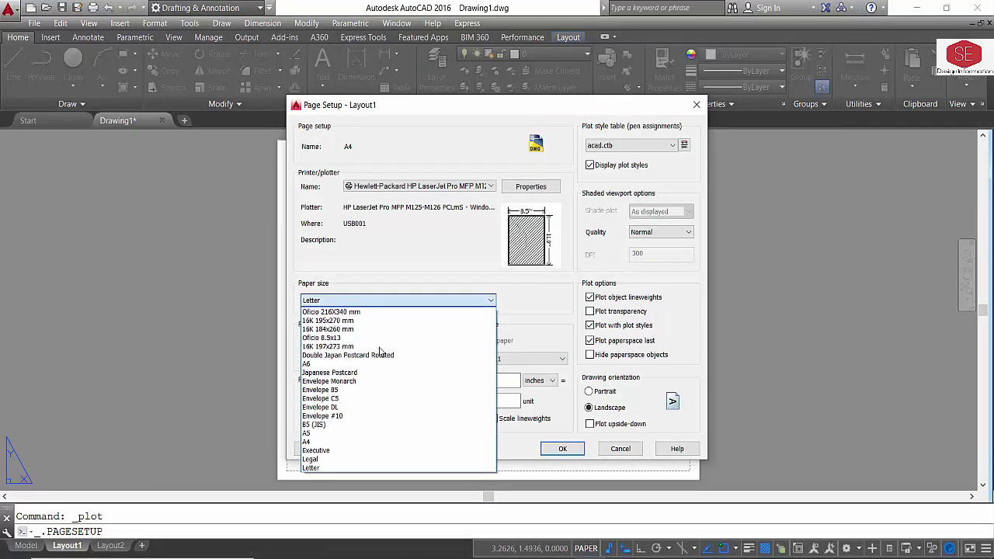
- Choose A4 as the paper size, then reselect A4 to confirm it
click(329, 442)
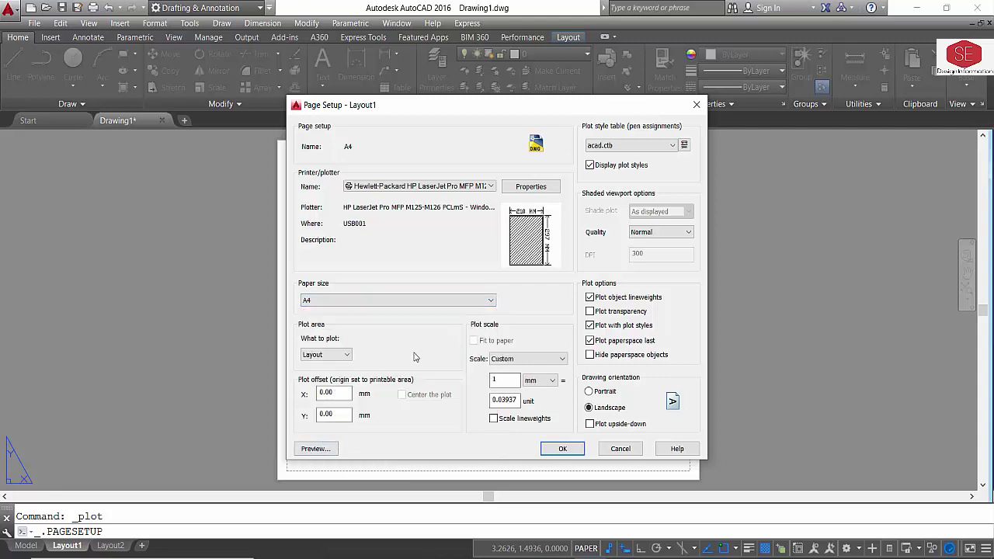
click(320, 300)
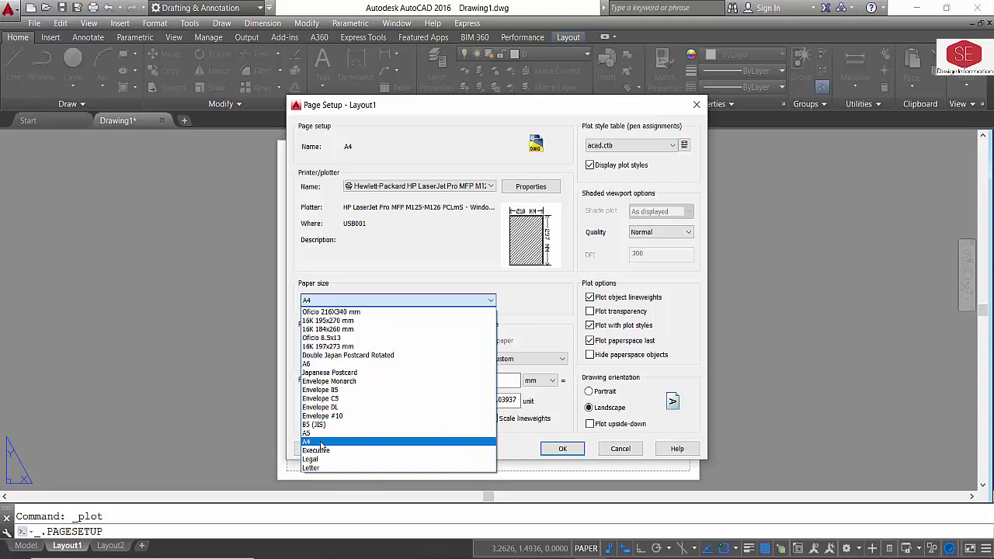
click(319, 442)
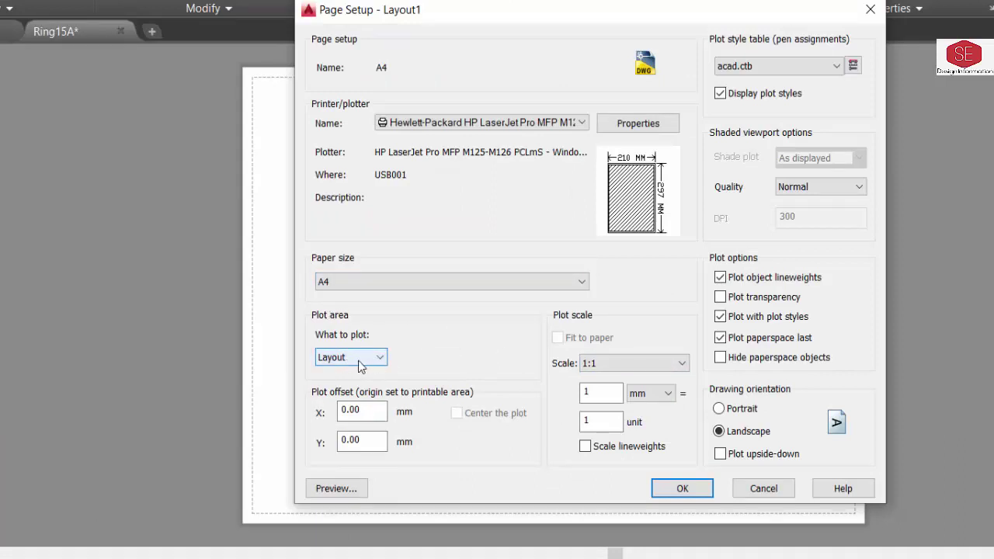
- Apply the A4 settings, set A4 current for Layout1, and close the Page Setup Manager
click(672, 491)
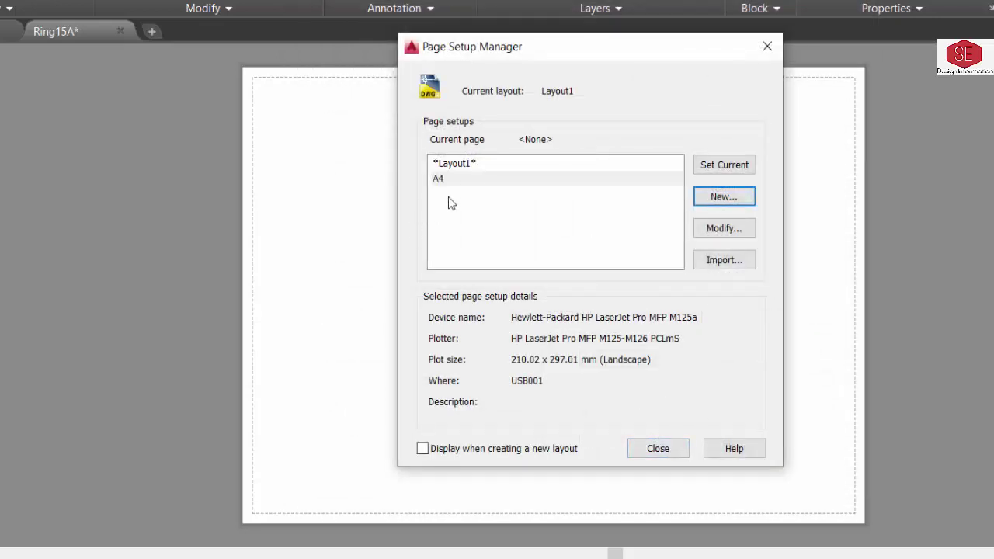
click(438, 179)
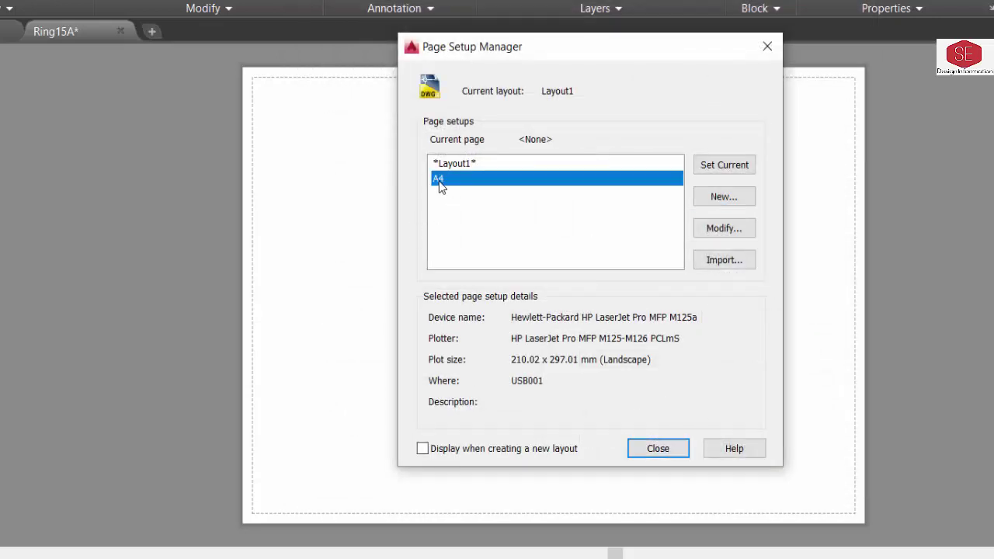
click(712, 169)
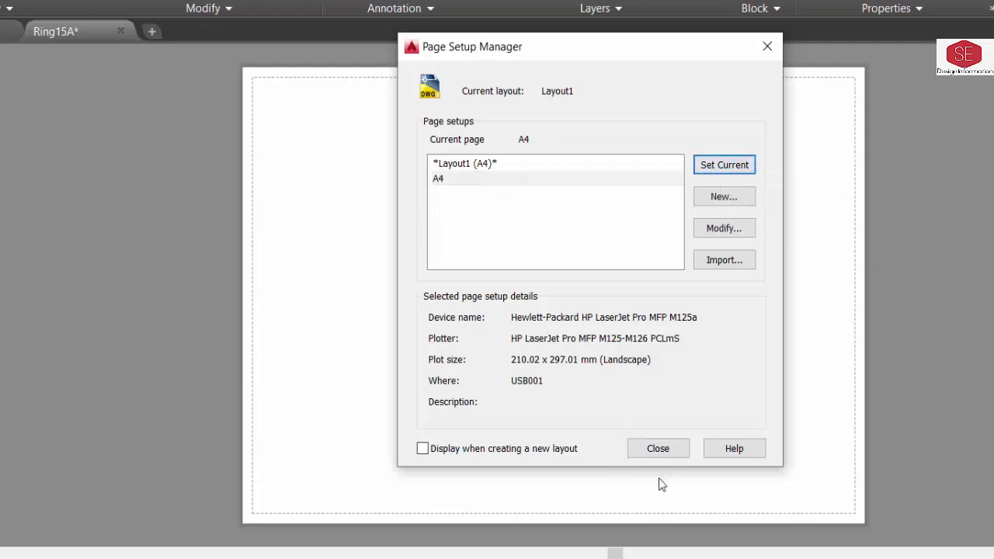
click(664, 452)
text(I)
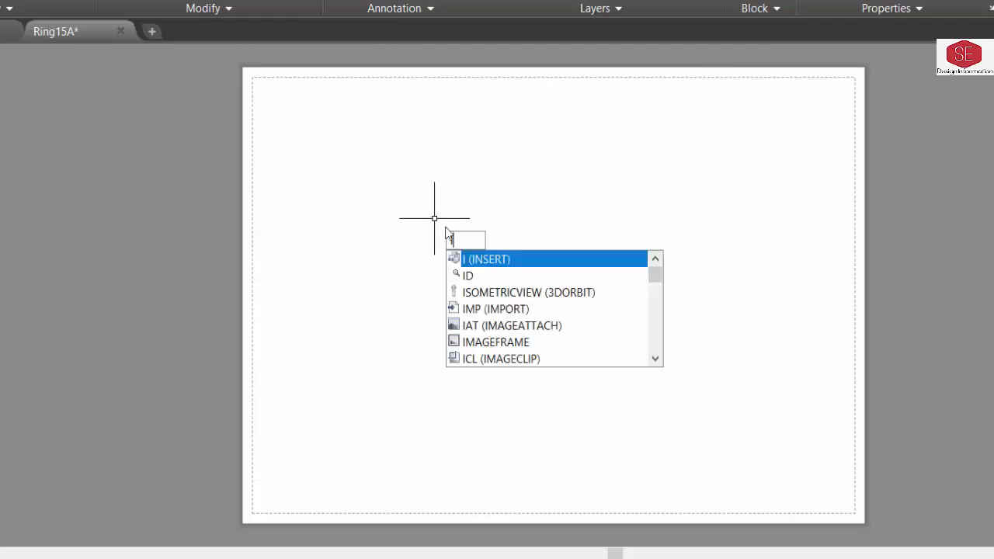
- Insert Temp Plate 2.dwg as a block, with its scale specified on-screen
click(501, 263)
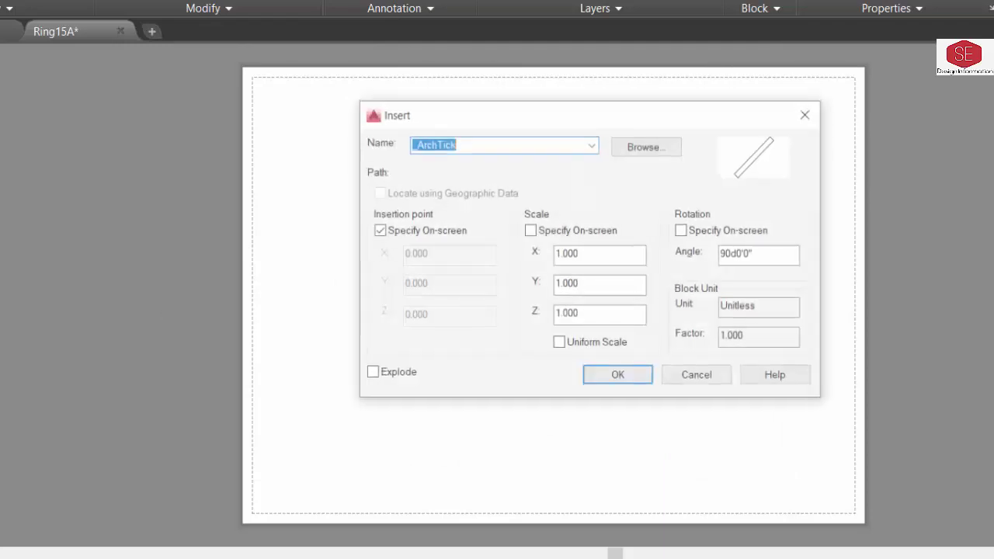
click(650, 145)
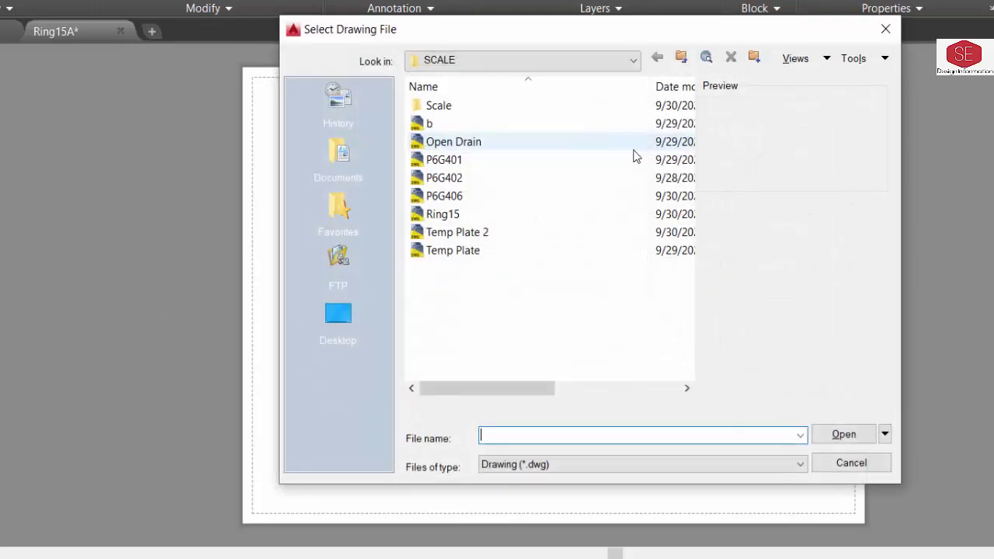
click(448, 260)
click(461, 232)
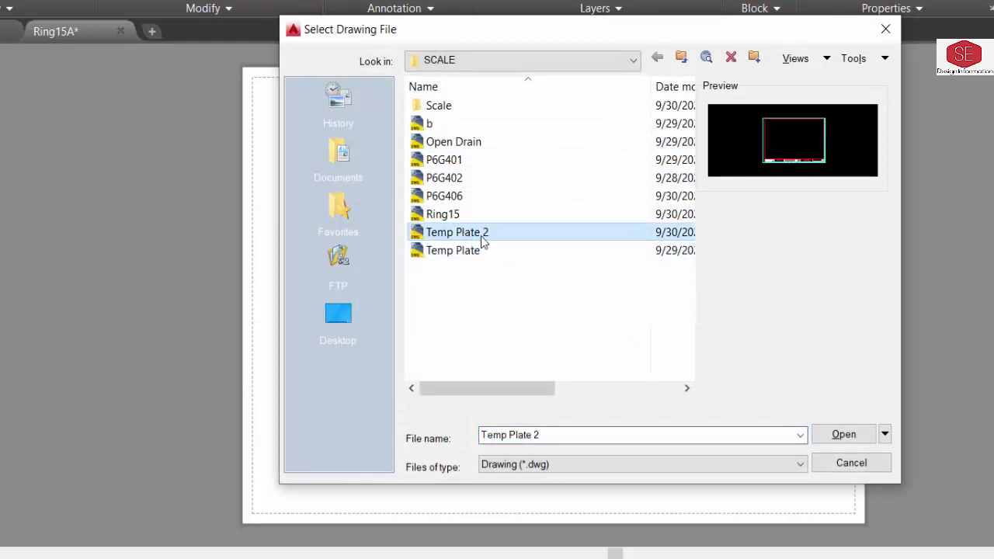
click(477, 250)
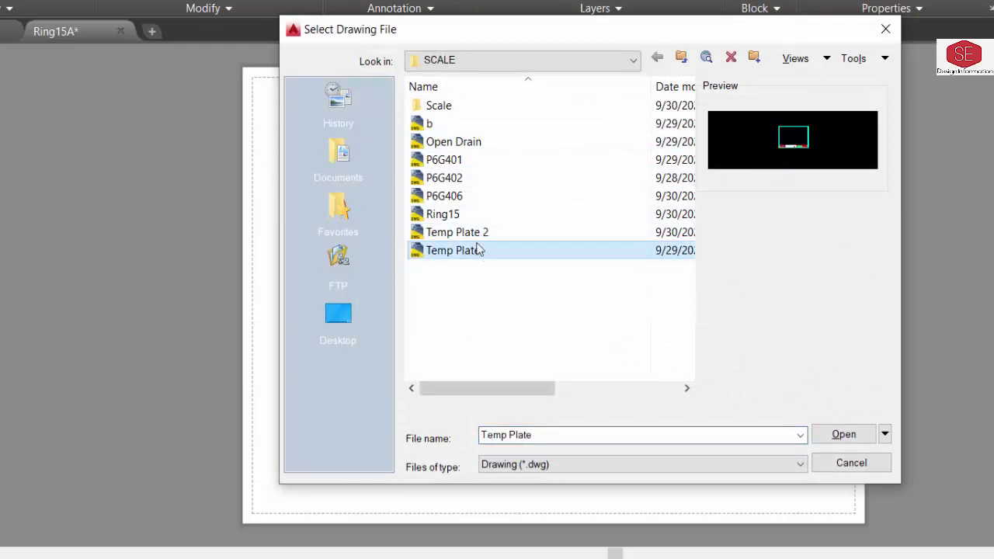
click(477, 236)
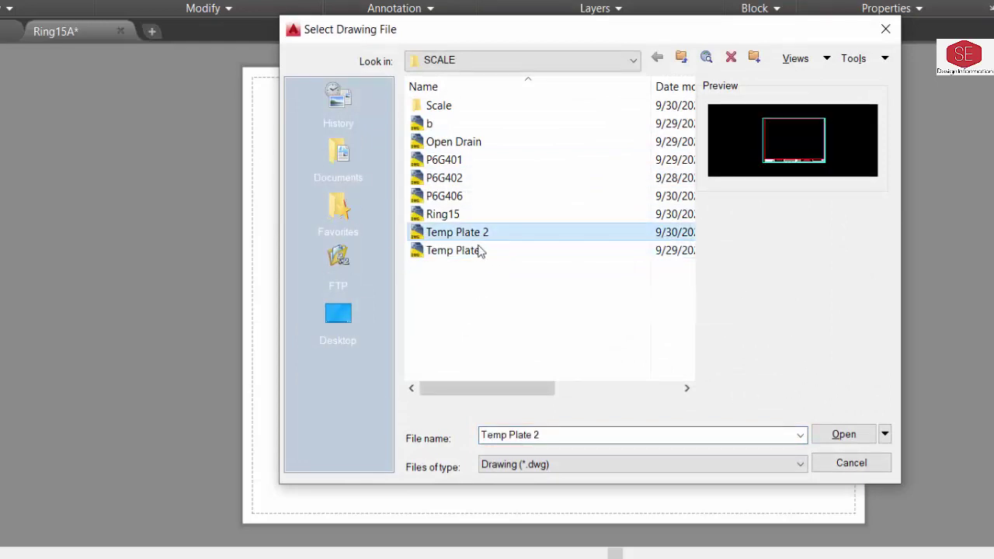
click(835, 438)
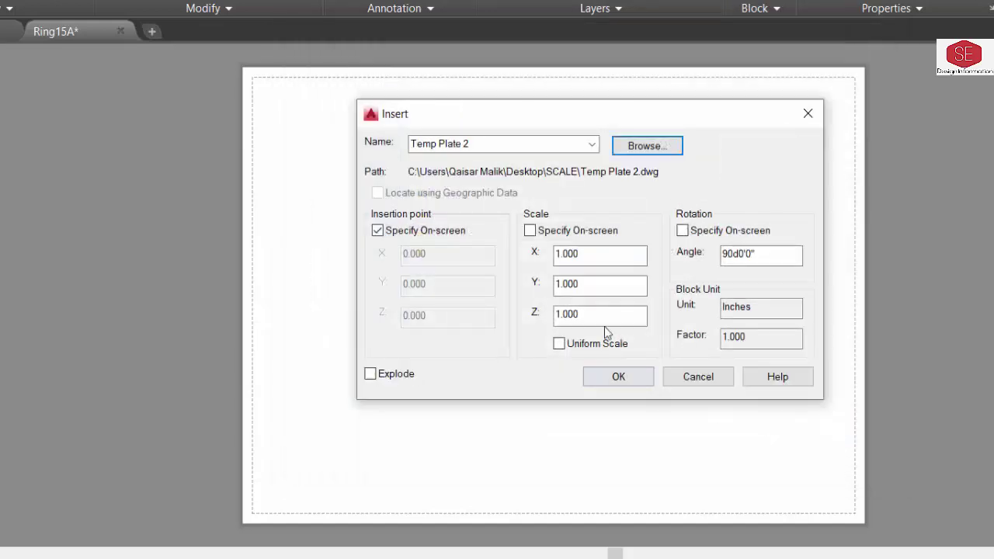
click(570, 235)
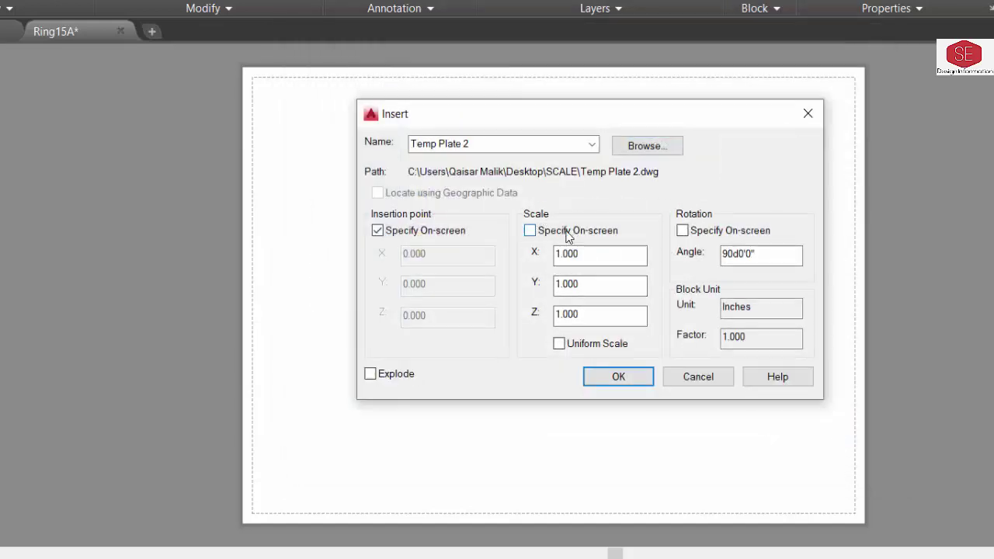
click(626, 376)
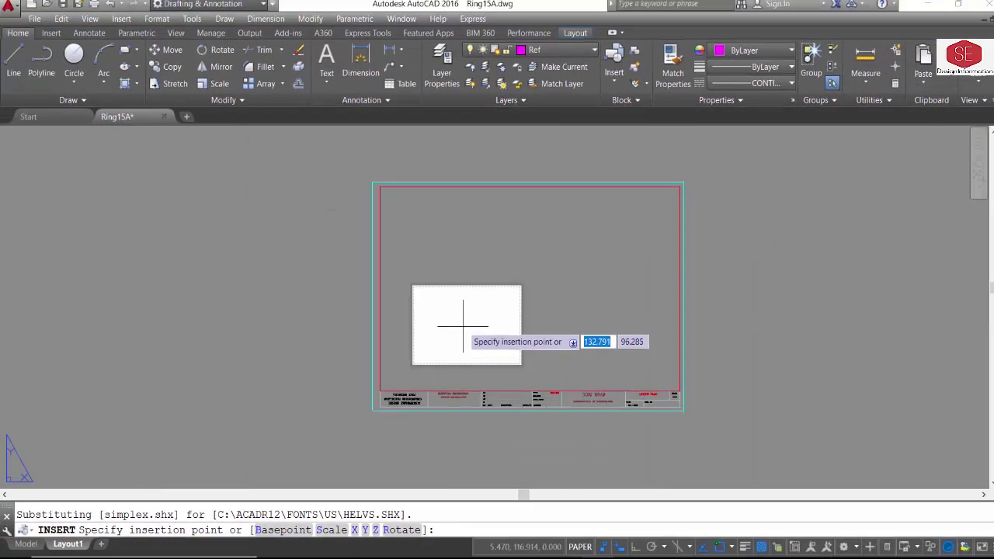
- Place the Temp Plate 2 block beside the sheet at the default scale
click(621, 287)
key(Return)
key(Return)
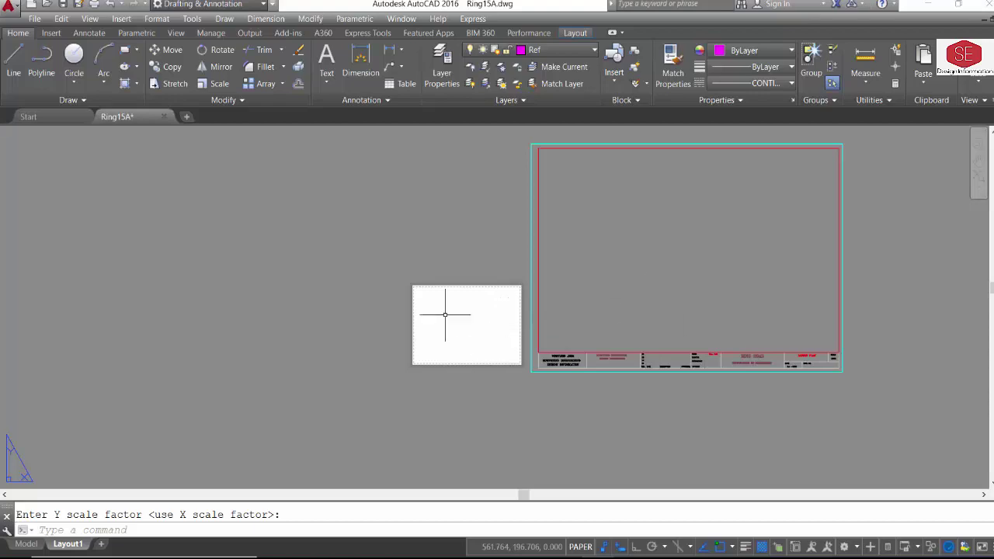
- Modify the A4 page setup so it plots a Window area
right_click(63, 541)
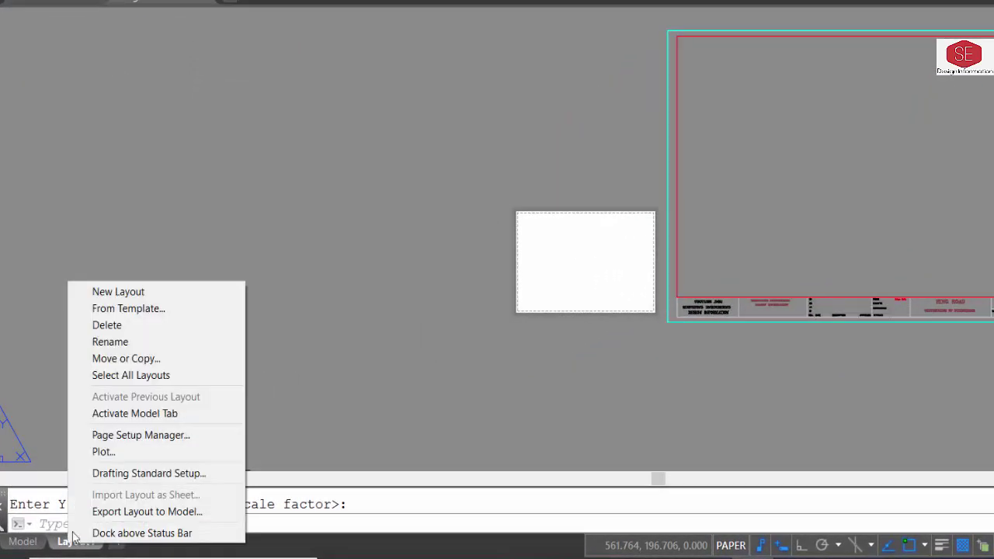
click(165, 437)
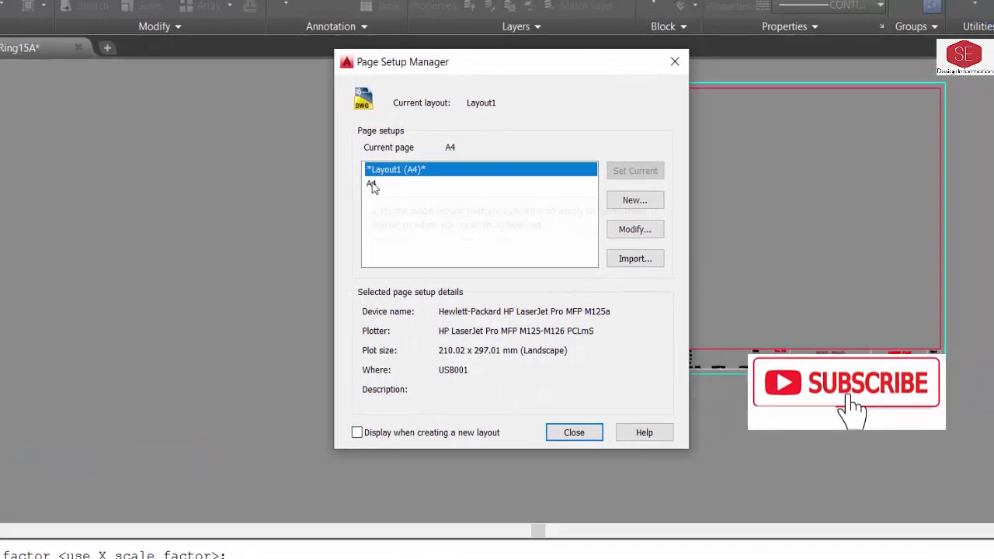
click(371, 184)
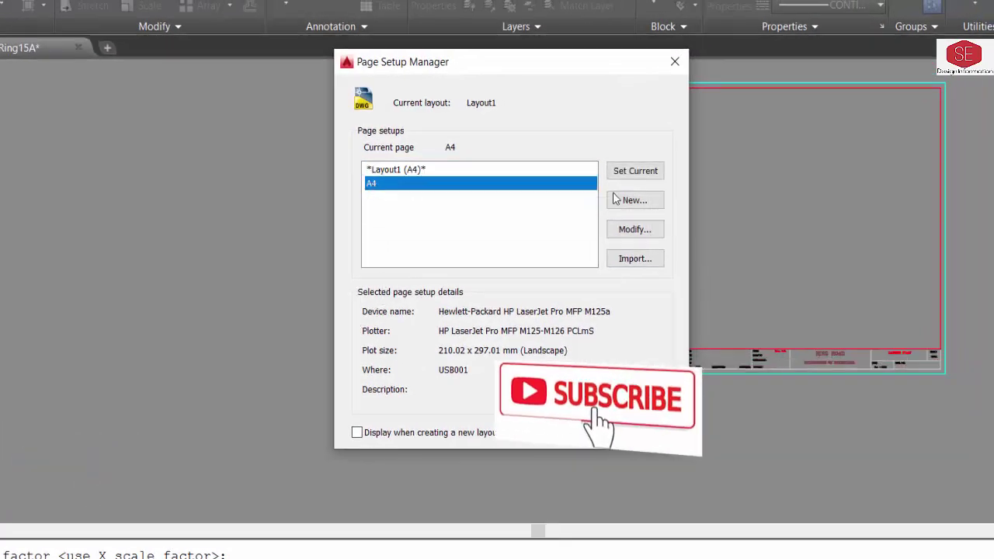
click(637, 231)
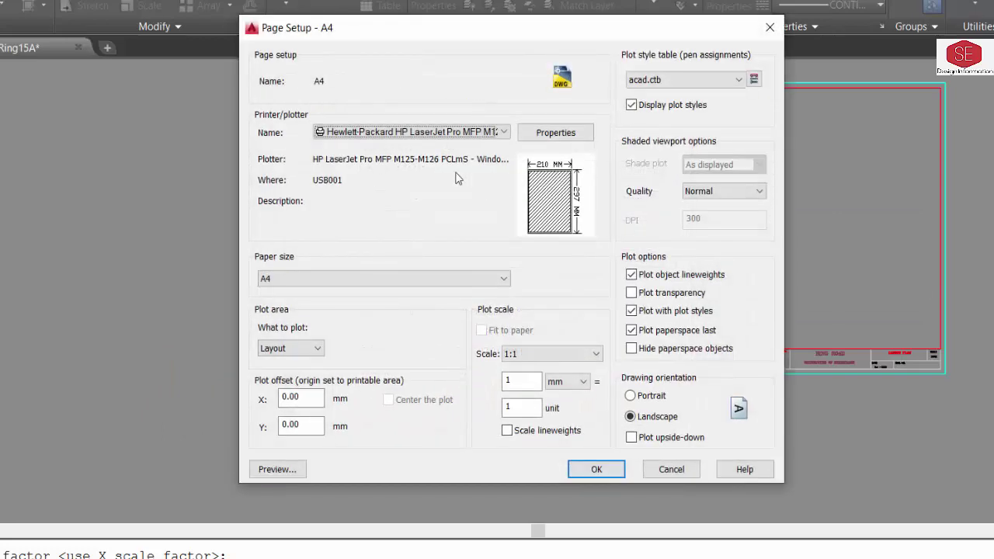
click(303, 347)
click(275, 396)
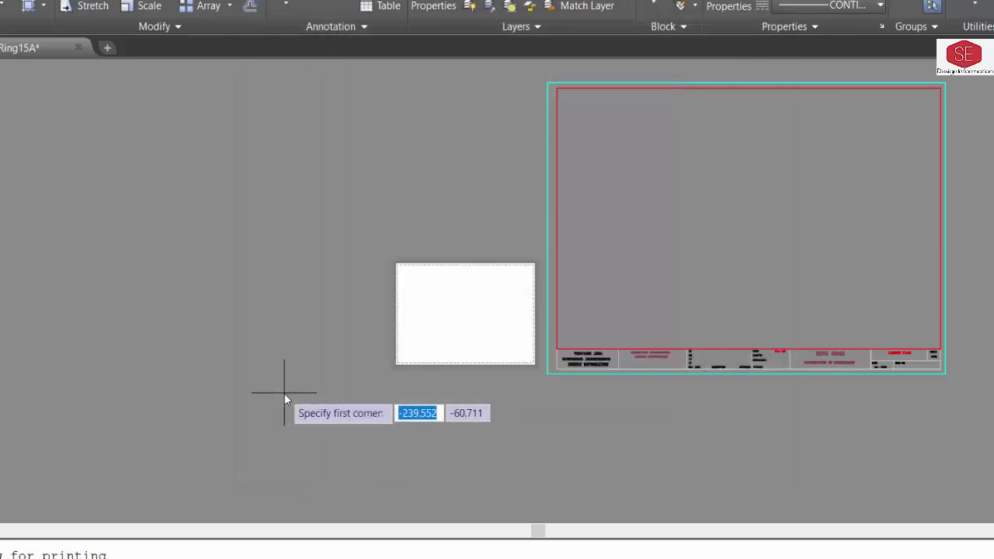
- Window the title-block frame corners, fit to paper and centre, updating all layouts
click(548, 81)
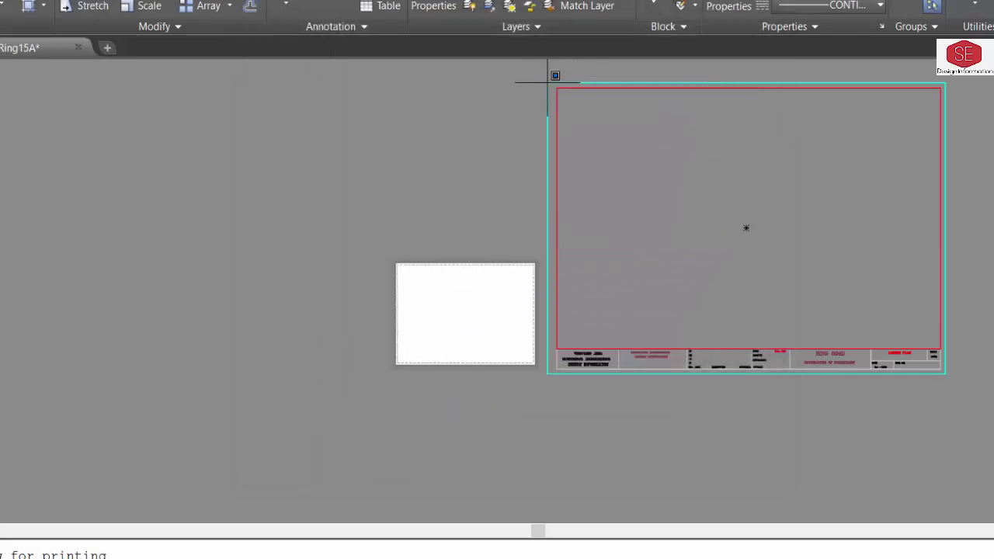
click(944, 373)
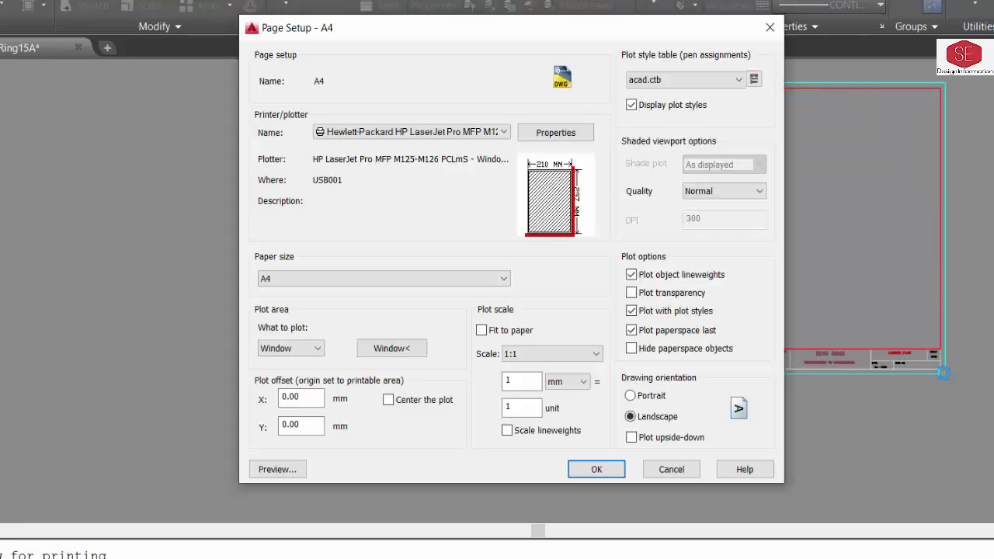
click(482, 330)
click(389, 402)
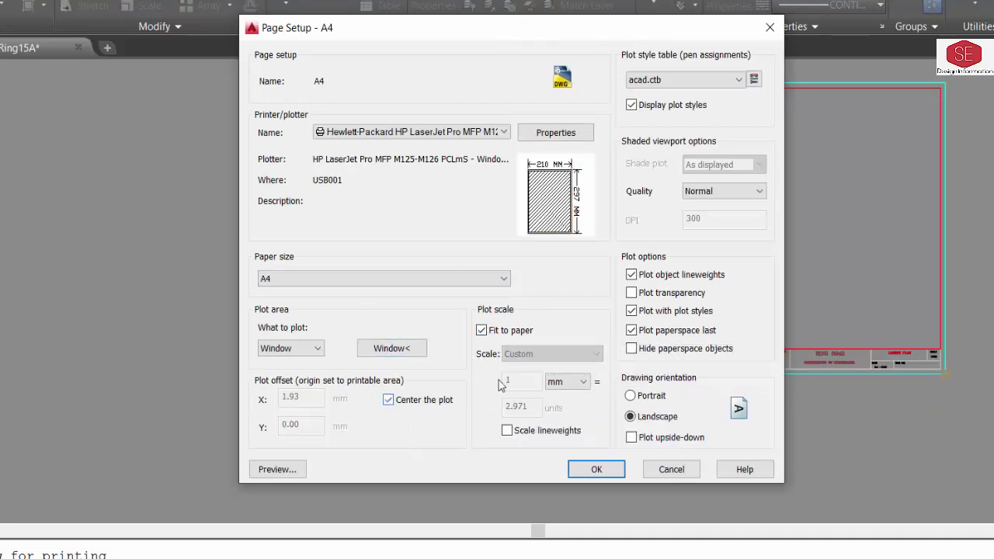
click(588, 471)
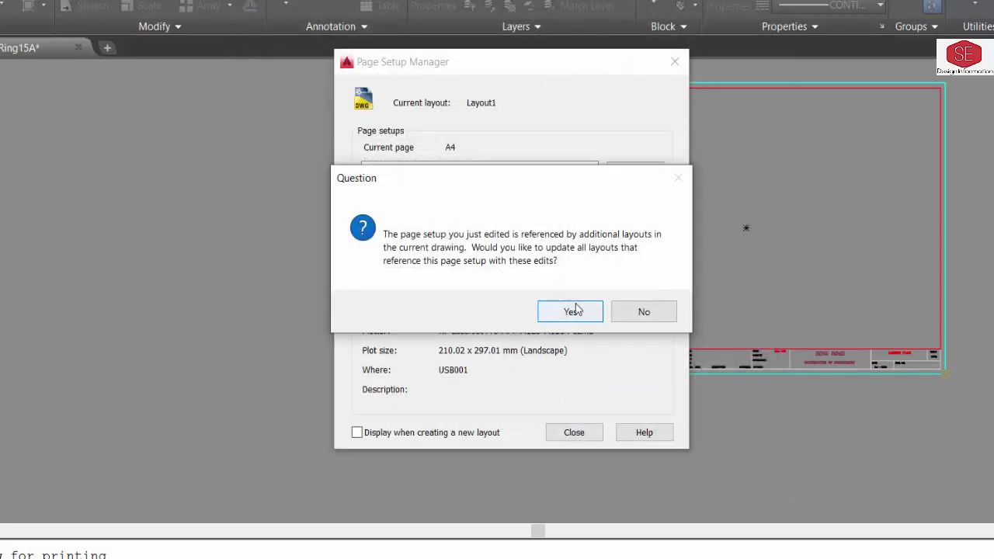
click(576, 309)
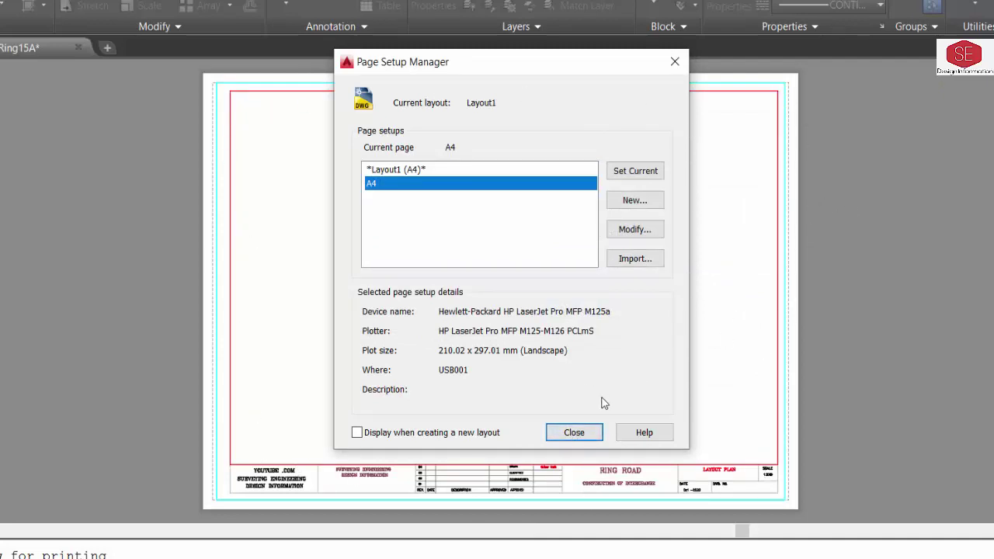
click(548, 437)
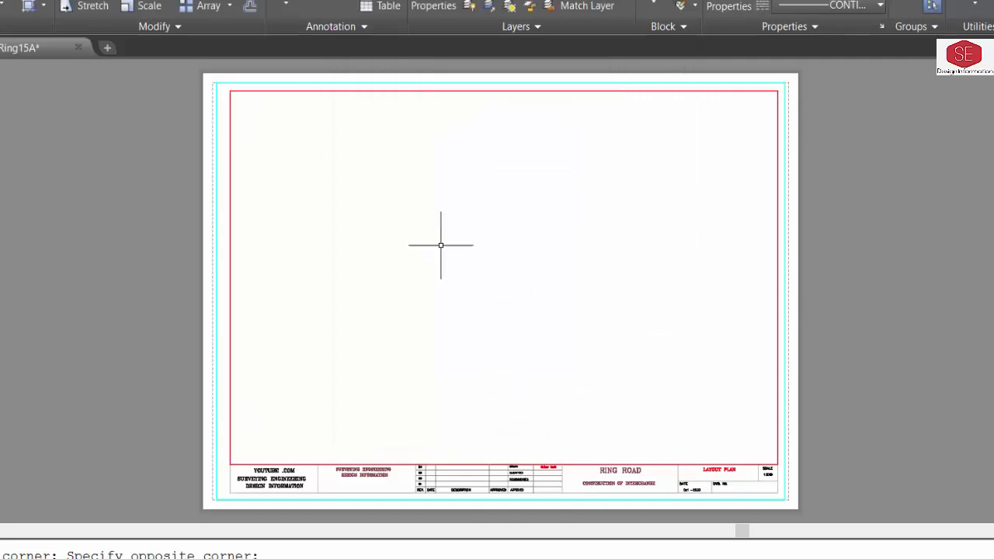
scroll(441, 243, down, 4)
scroll(457, 215, up, 2)
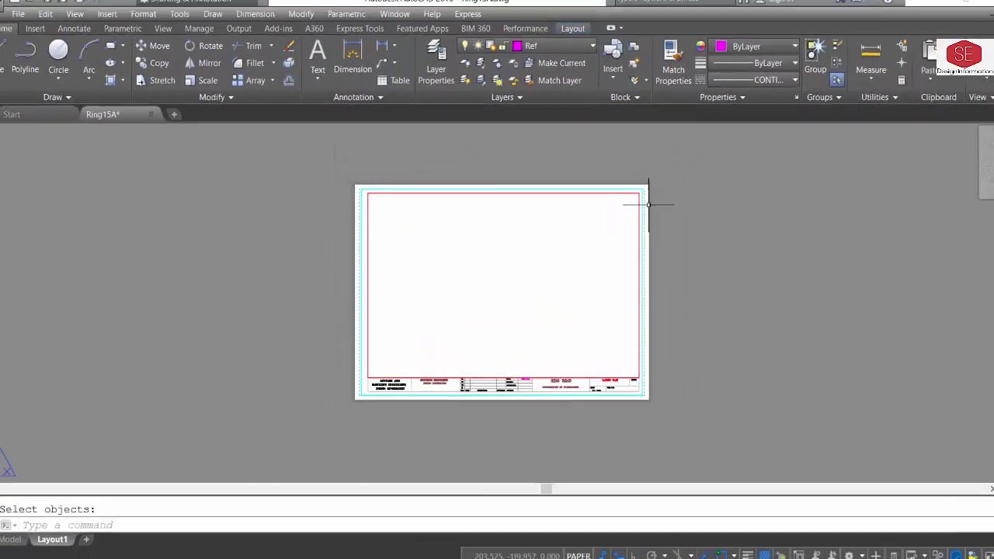
- Draw a trial rectangular viewport of the interchange inside the title block, then delete it
click(642, 210)
click(559, 322)
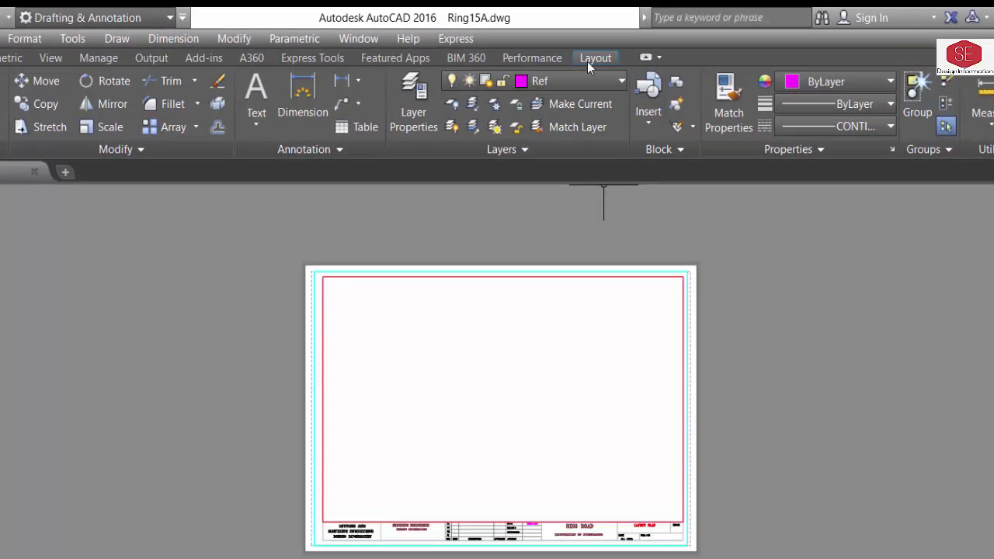
click(597, 60)
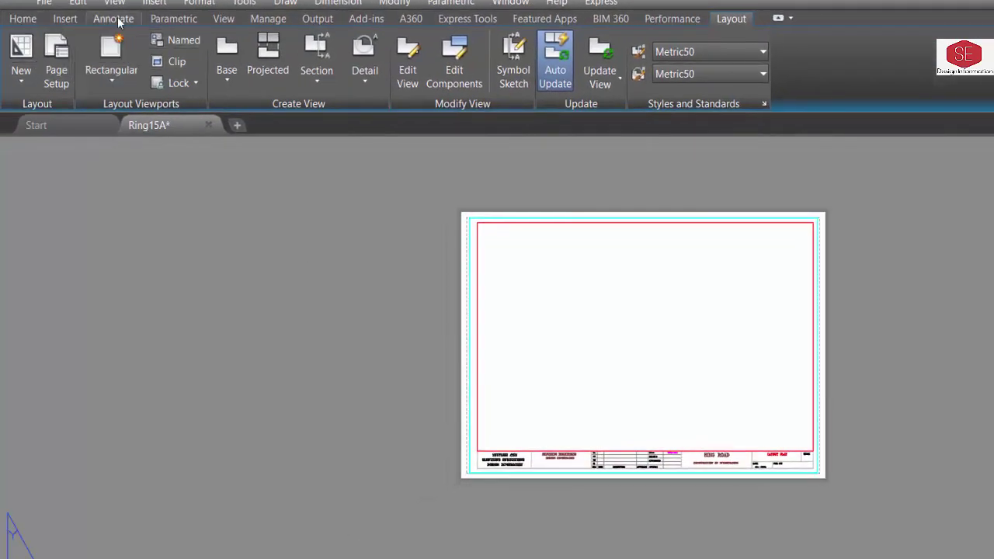
click(112, 81)
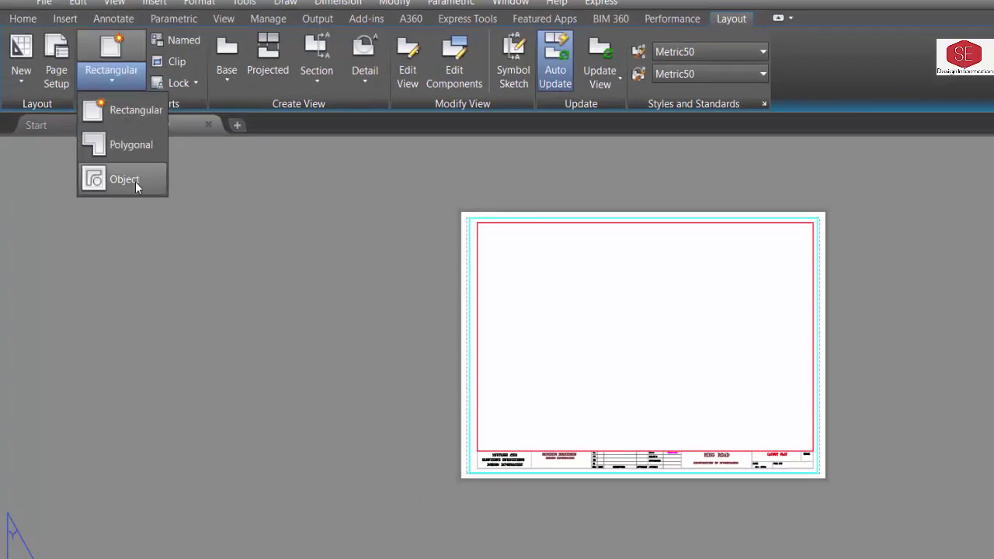
click(137, 115)
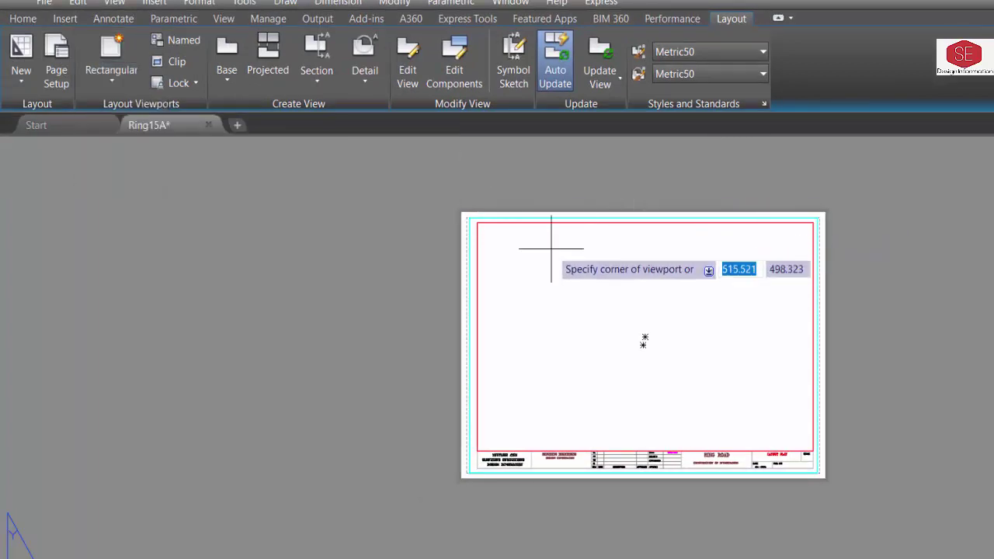
click(505, 242)
click(778, 403)
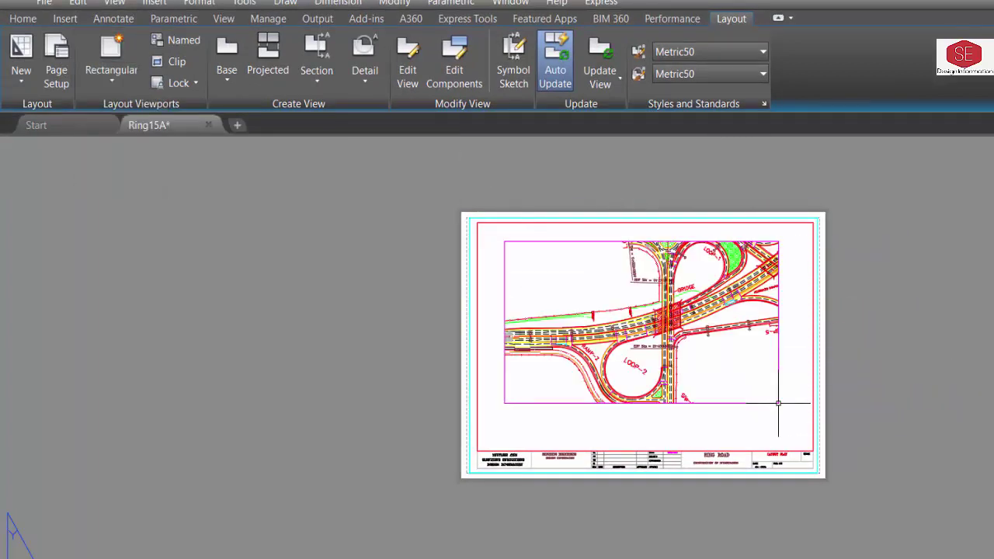
click(729, 404)
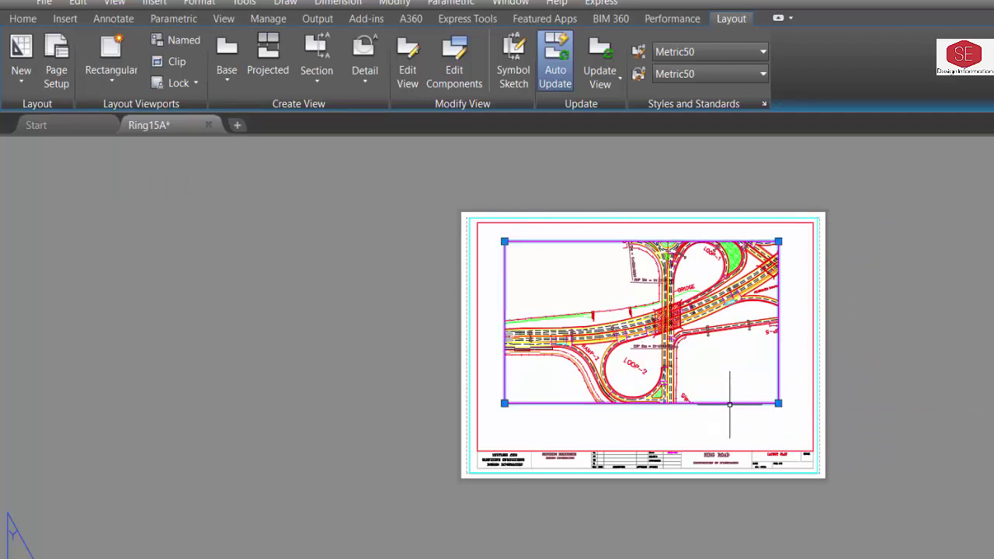
key(Delete)
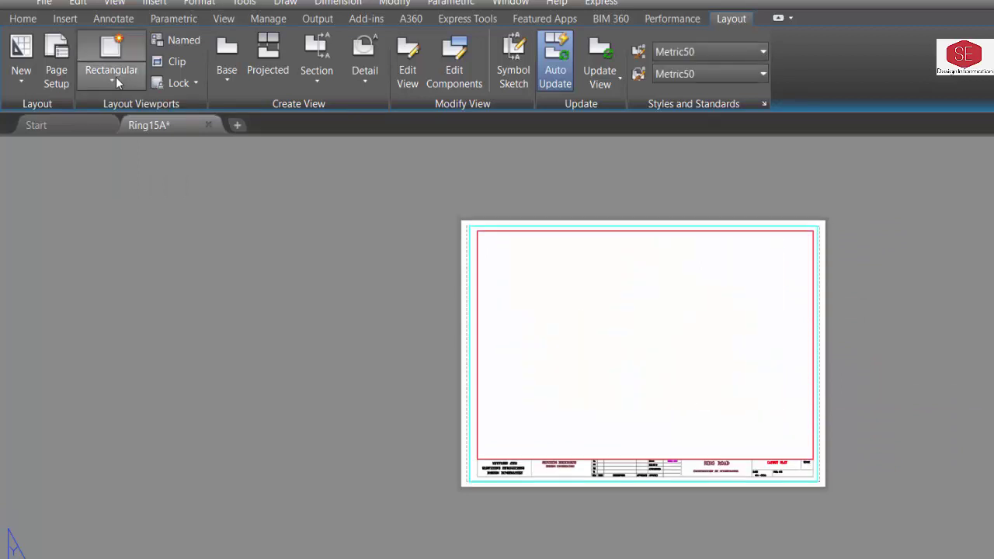
click(116, 77)
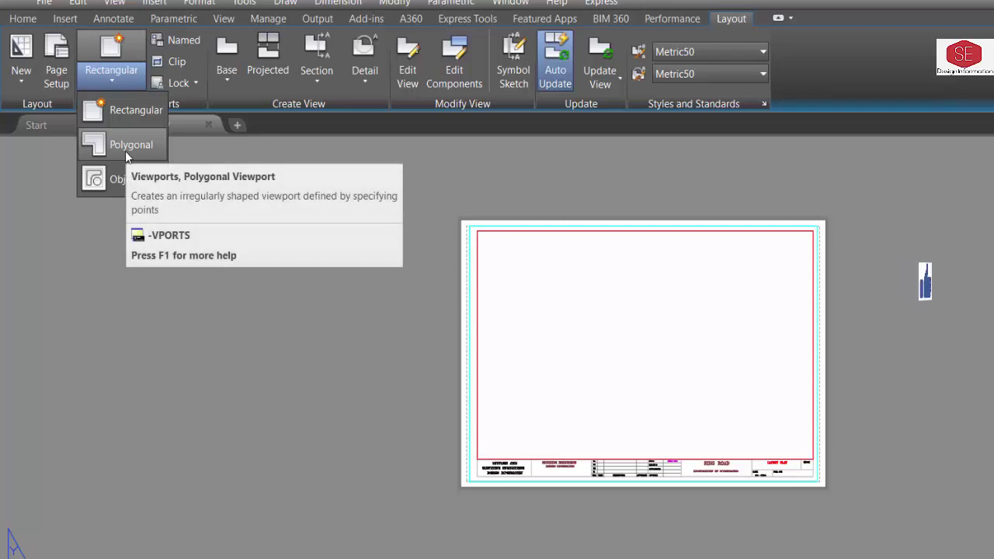
click(125, 150)
click(516, 269)
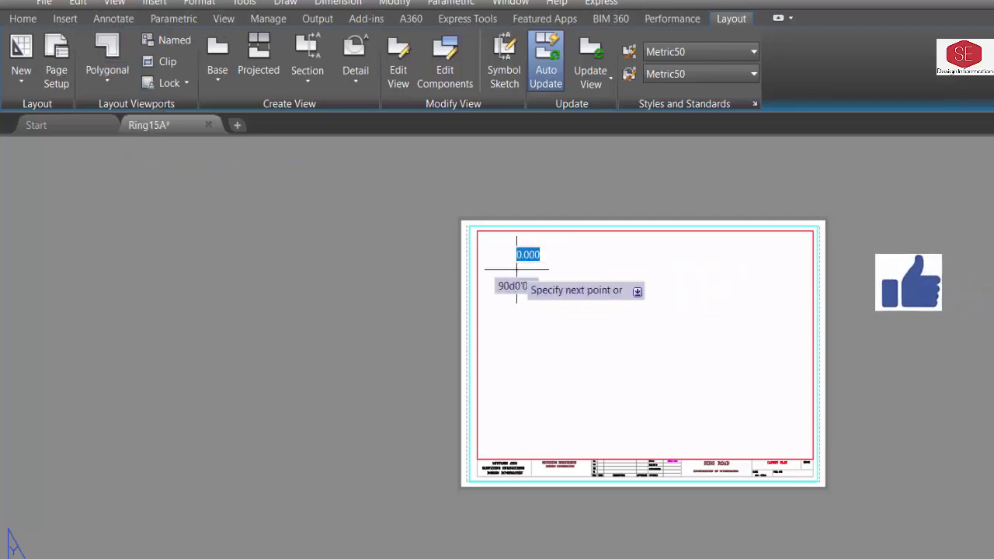
click(710, 269)
click(710, 343)
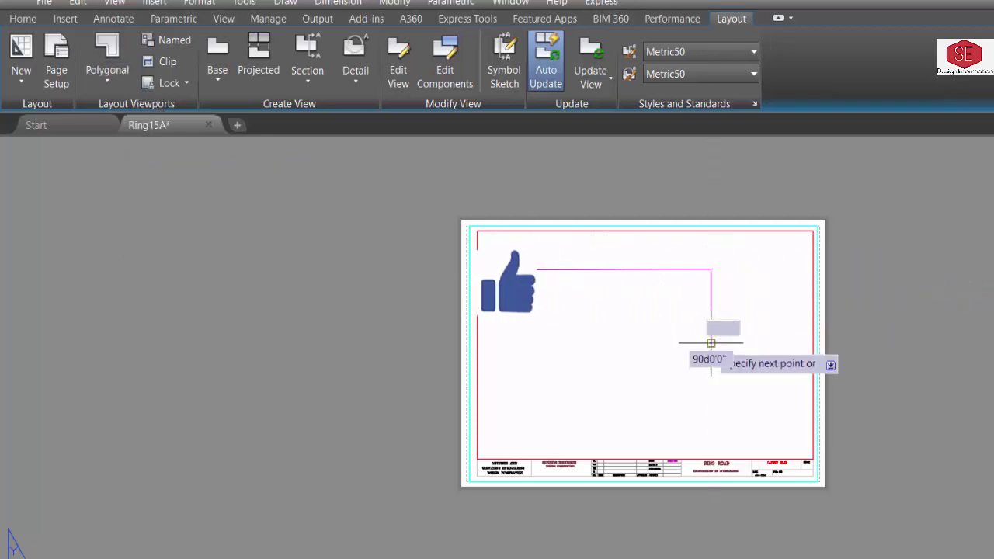
click(593, 342)
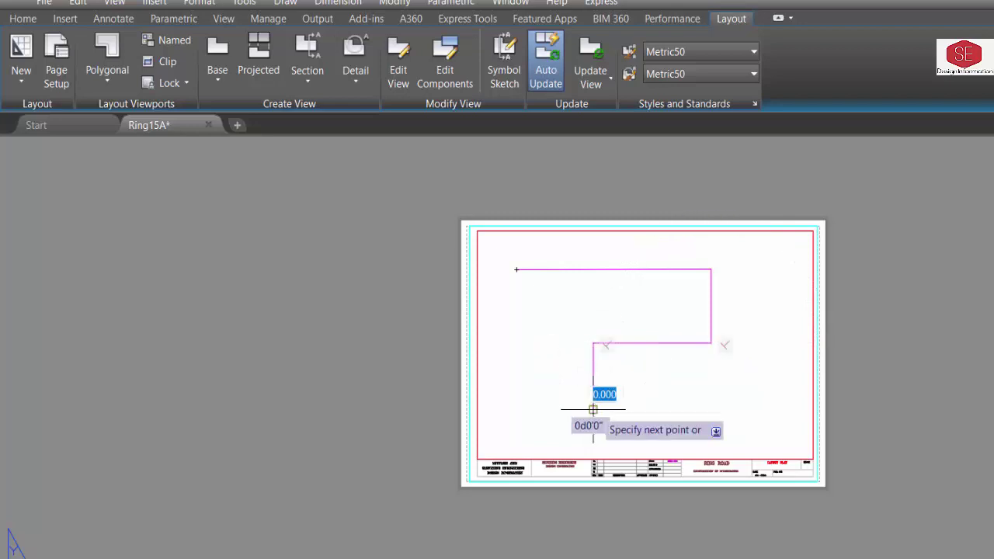
click(593, 408)
click(499, 408)
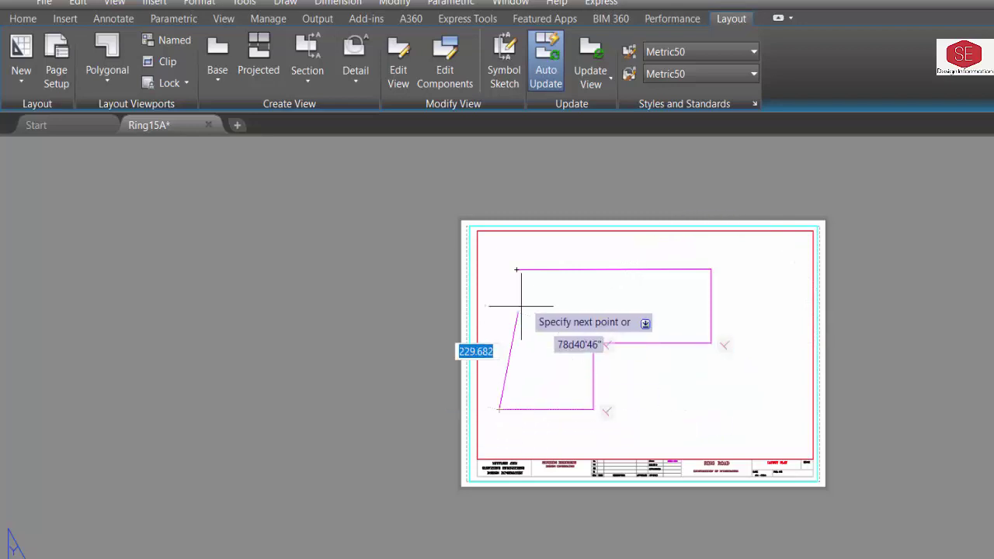
click(499, 269)
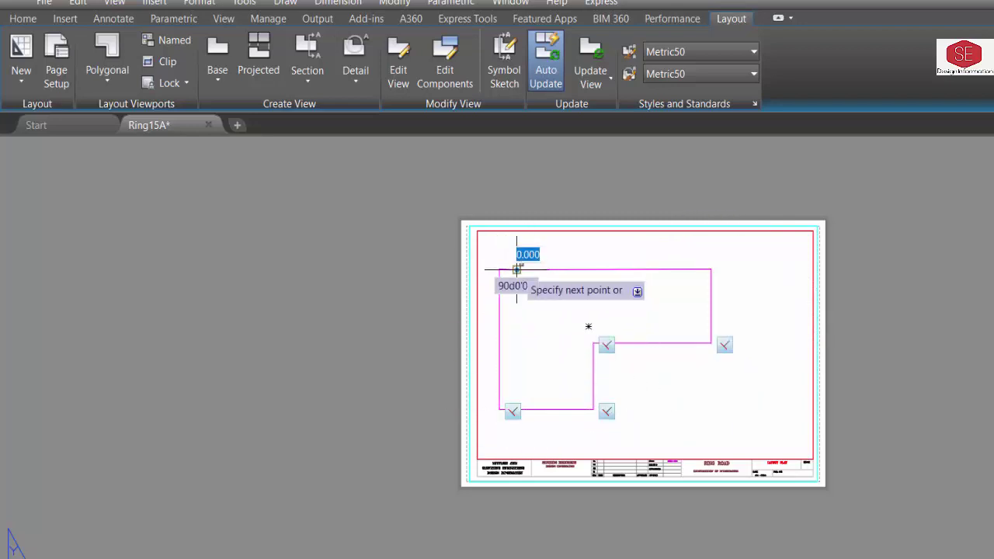
right_click(567, 284)
click(586, 292)
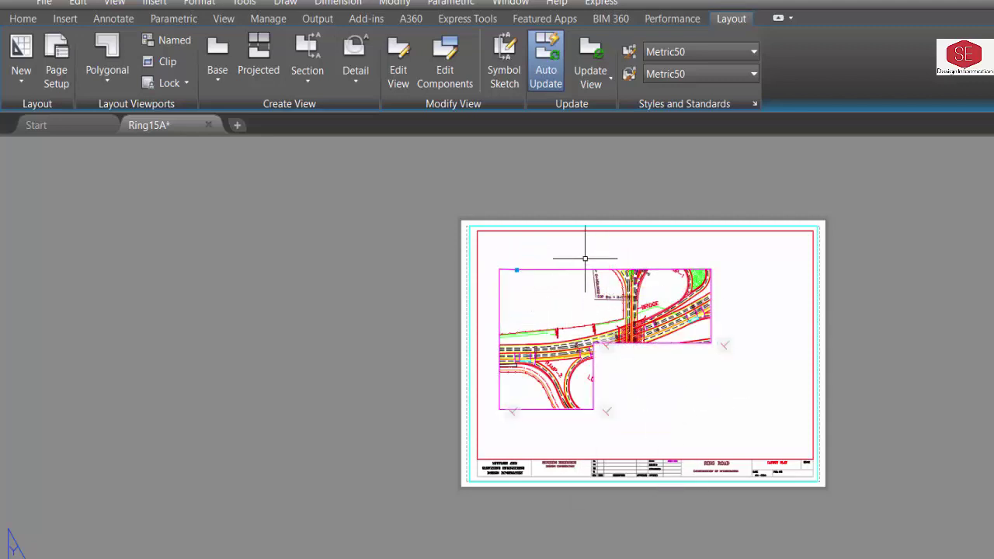
click(539, 267)
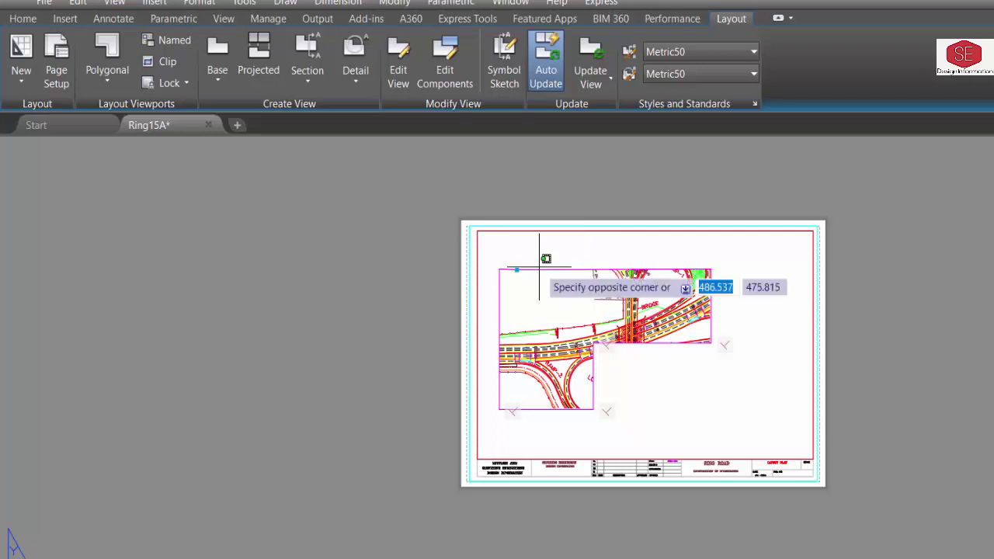
click(568, 236)
click(542, 287)
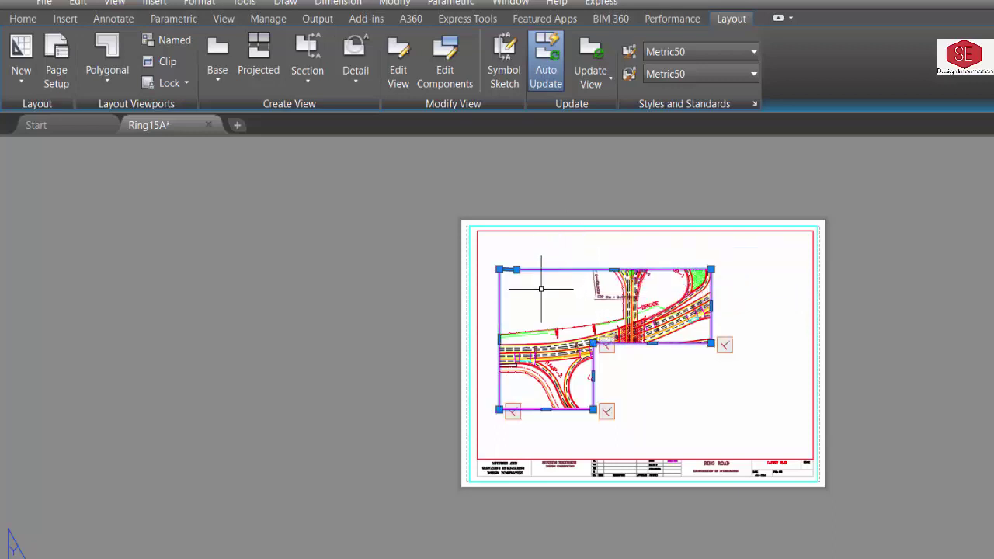
key(Delete)
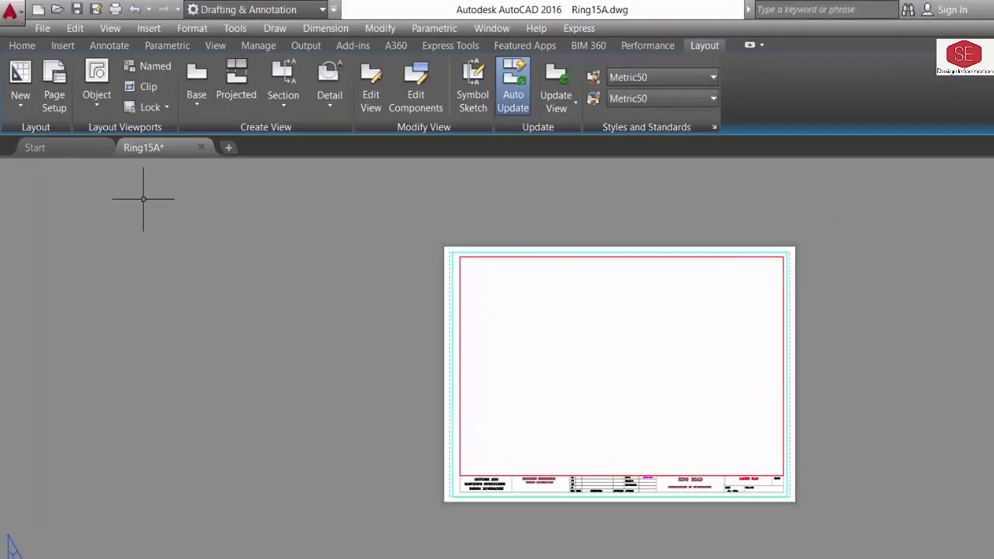
click(156, 69)
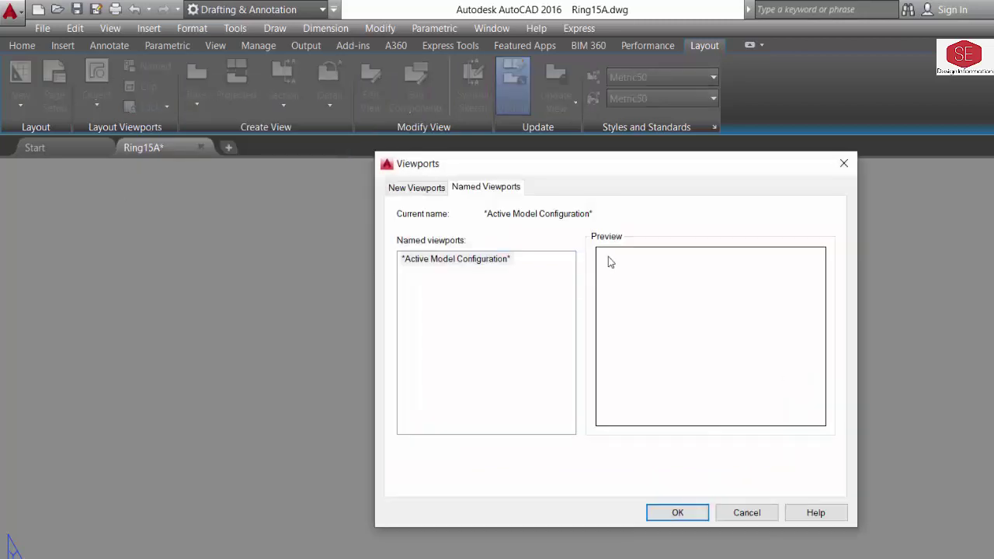
click(417, 188)
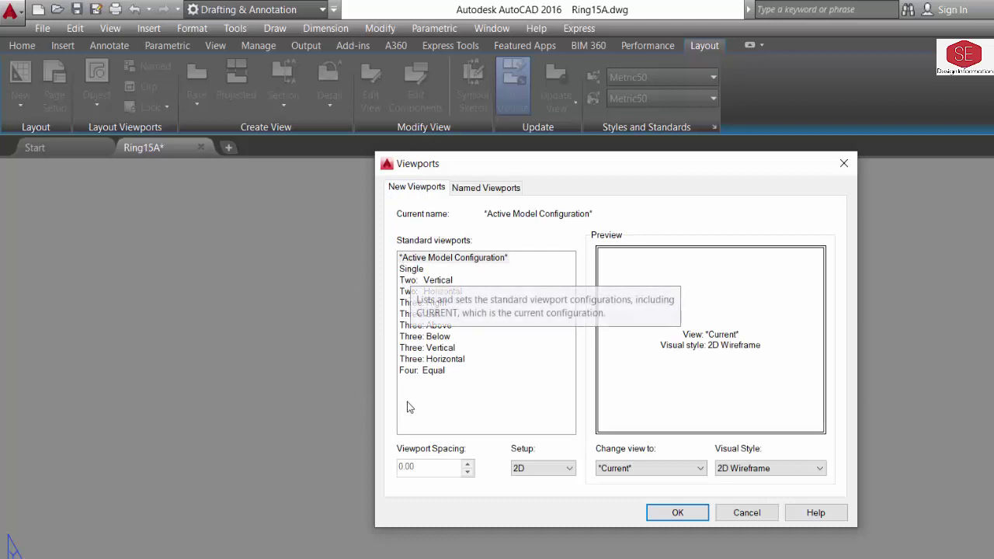
click(412, 269)
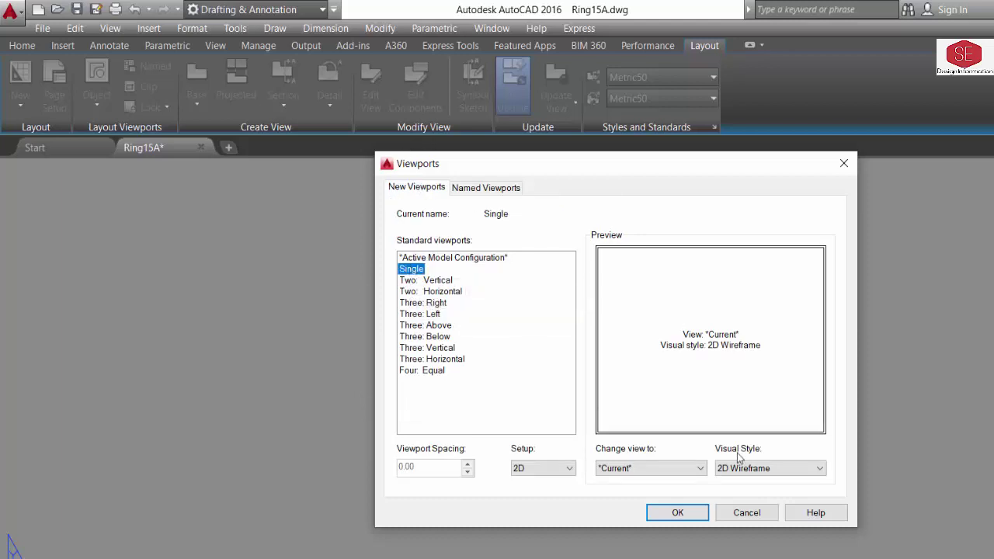
click(678, 512)
click(506, 296)
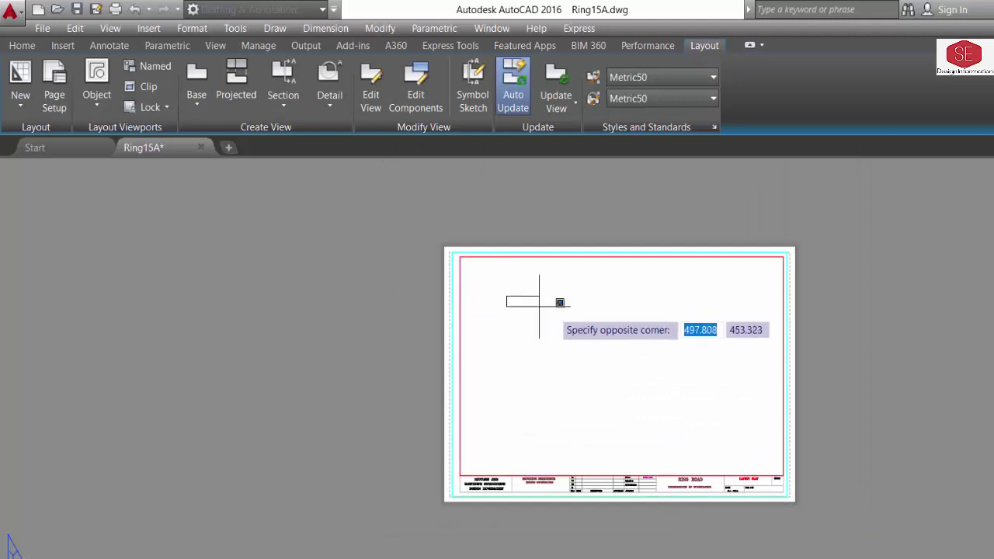
click(728, 432)
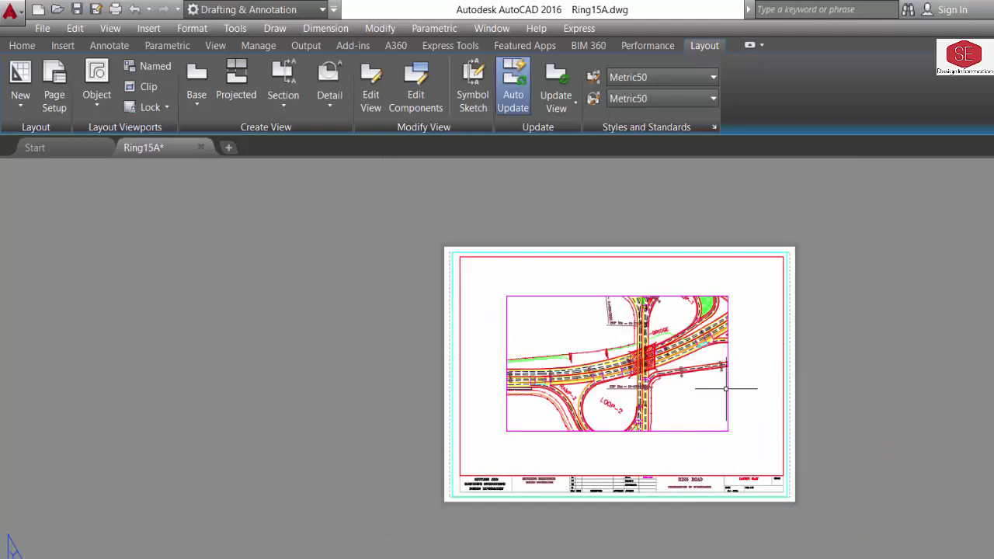
click(726, 388)
key(Delete)
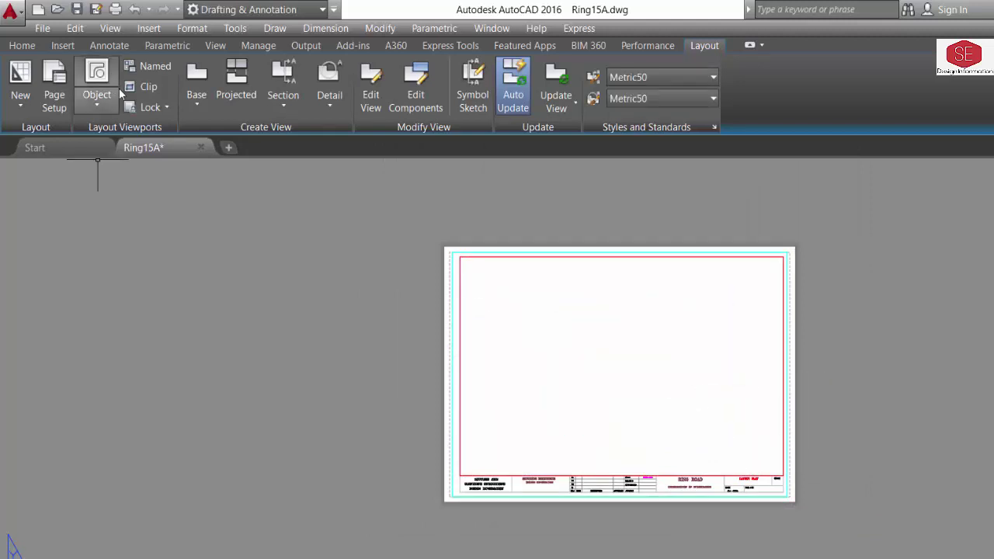
click(148, 65)
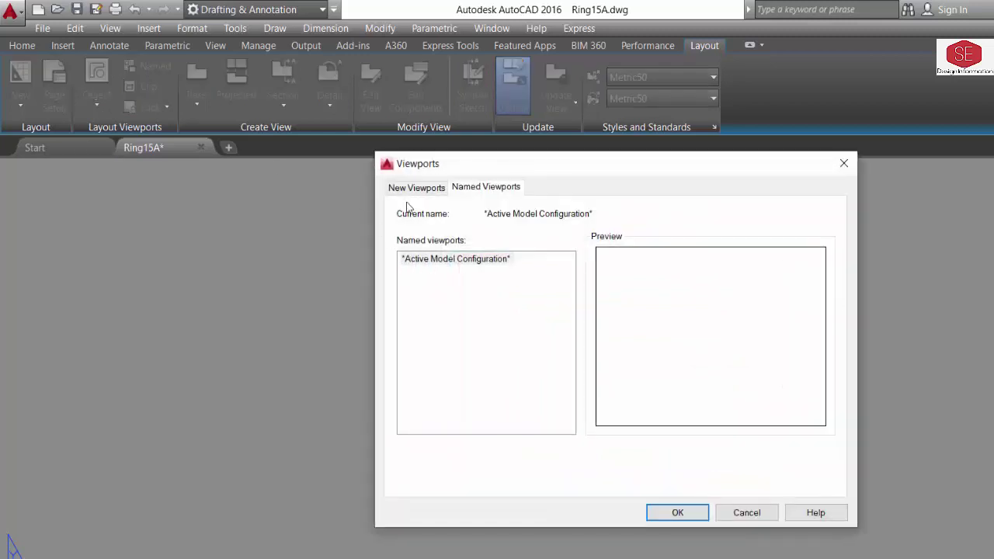
click(413, 189)
click(411, 281)
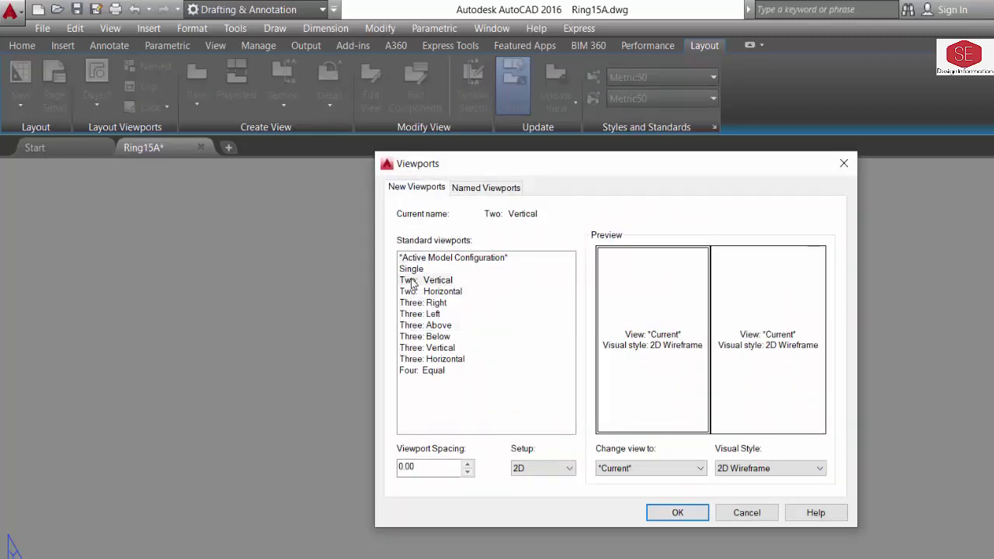
click(694, 300)
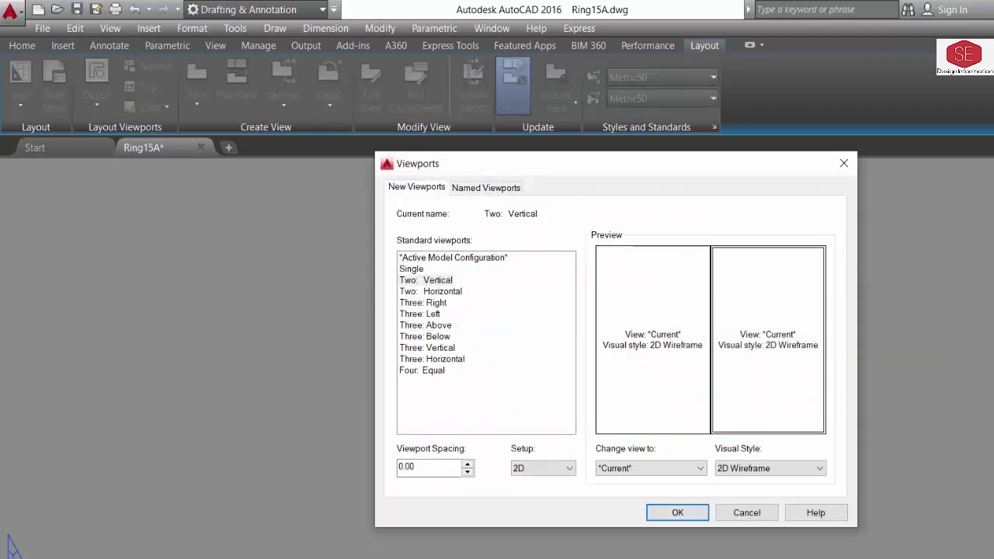
click(677, 512)
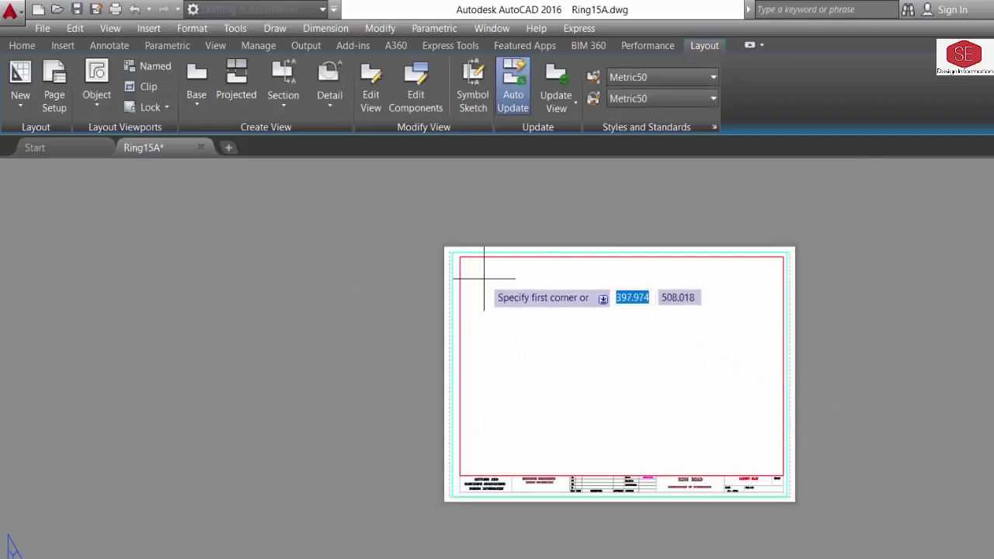
click(484, 276)
click(756, 443)
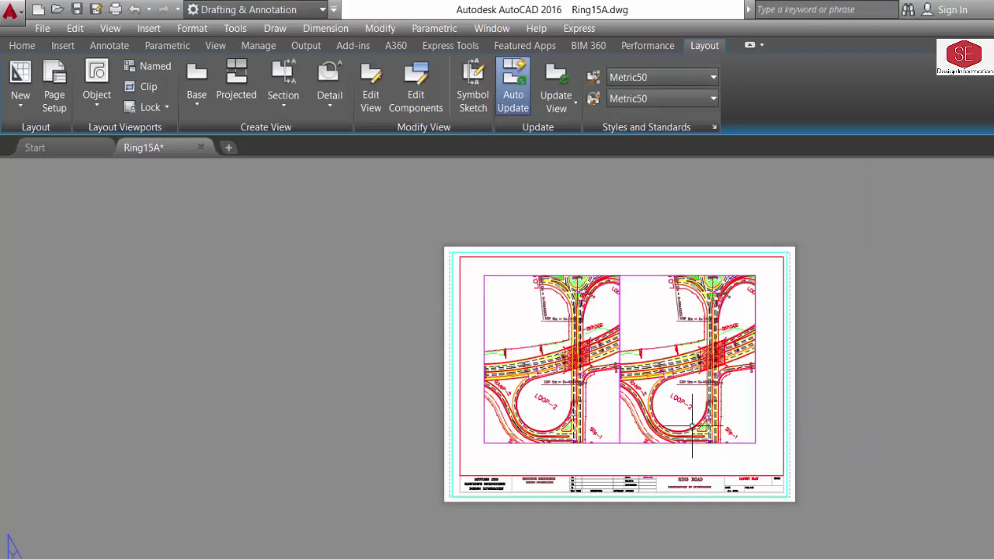
click(632, 276)
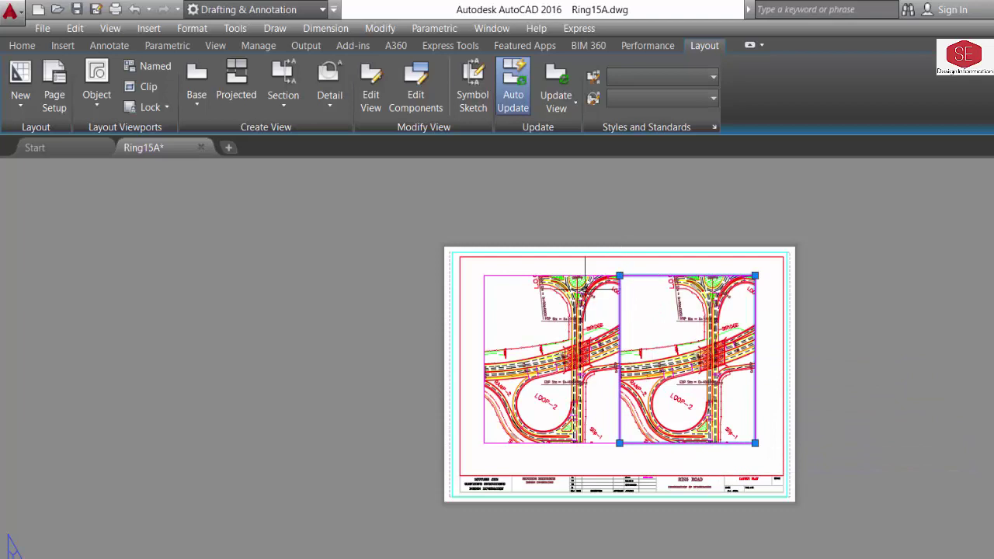
click(508, 274)
key(Return)
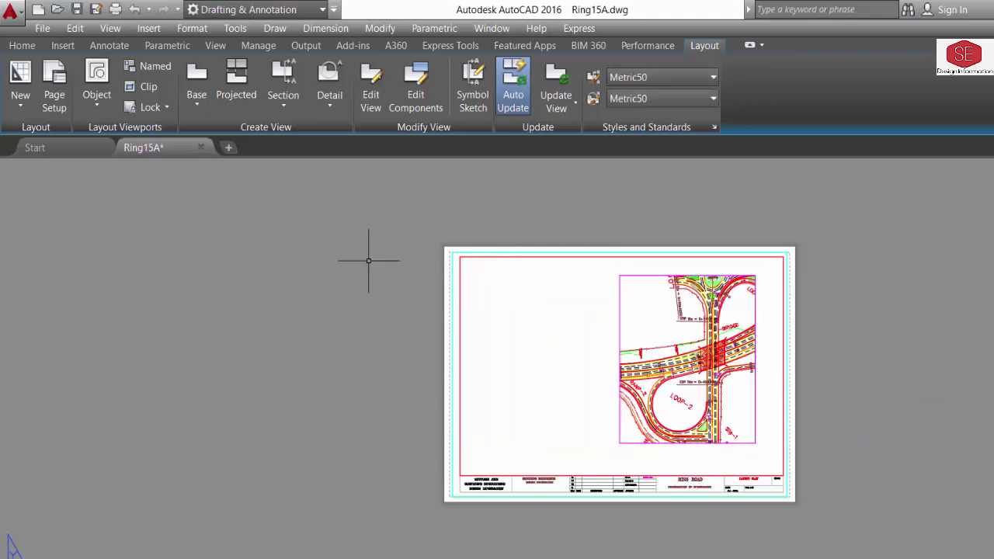
click(617, 320)
key(Delete)
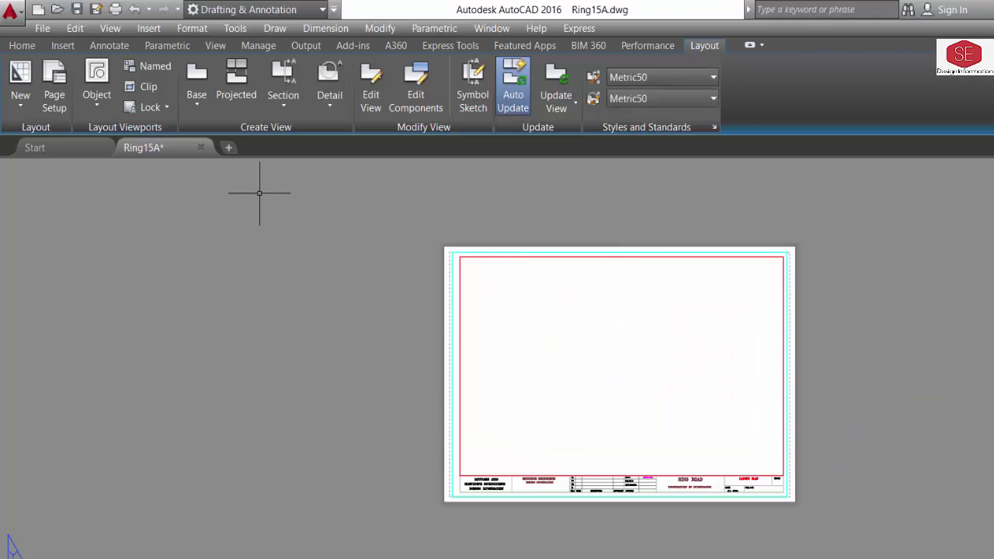
- Place a Two: Horizontal viewport pair on the sheet, then delete both viewports
click(160, 72)
click(403, 193)
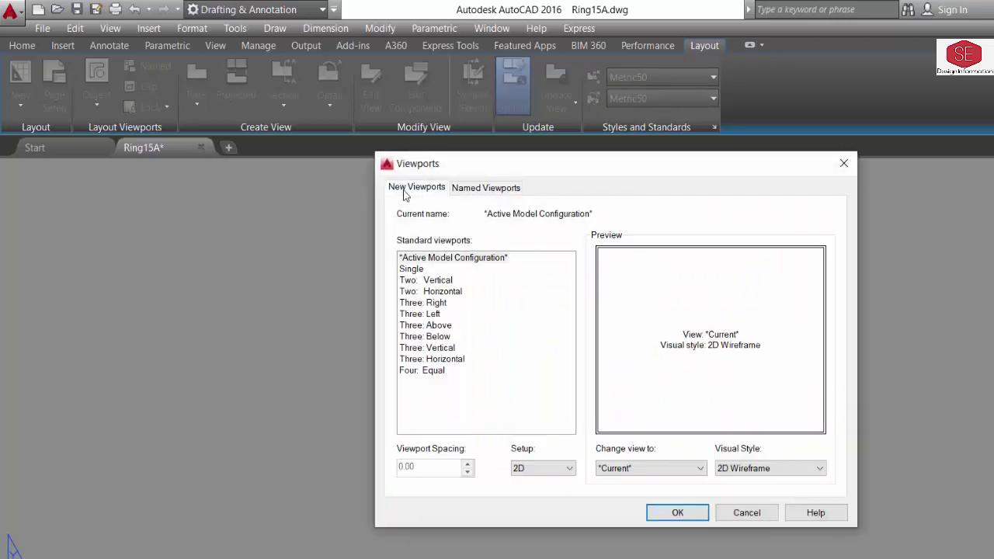
click(436, 299)
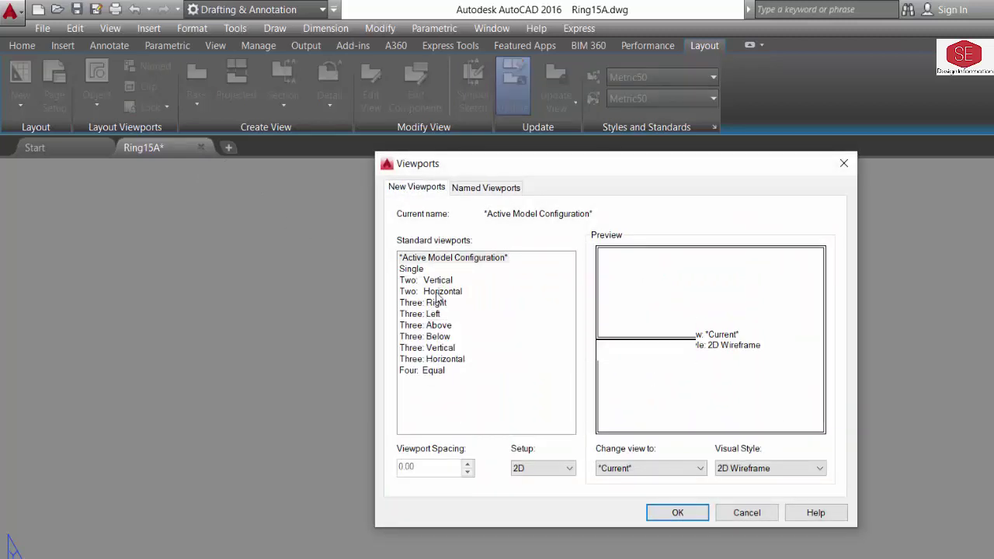
click(693, 517)
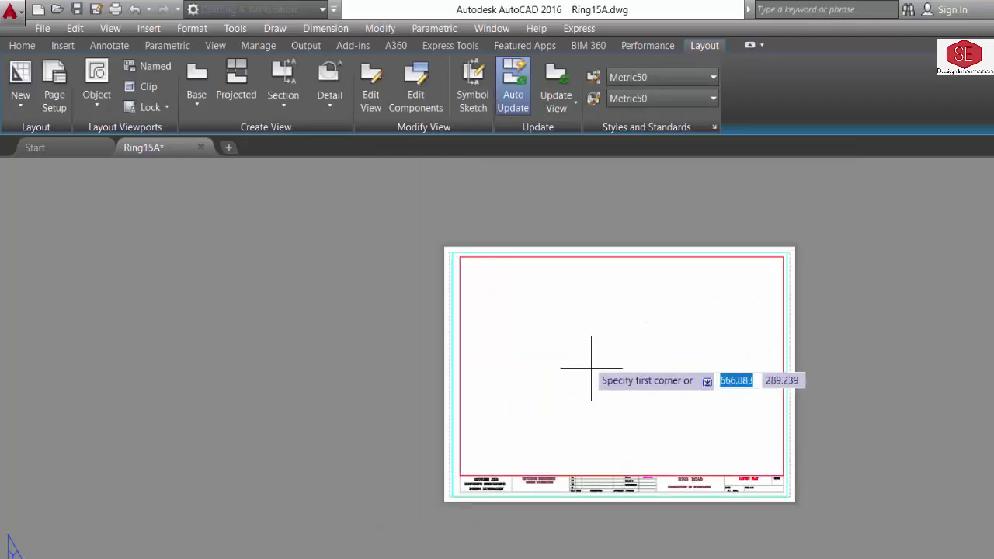
click(499, 285)
click(750, 424)
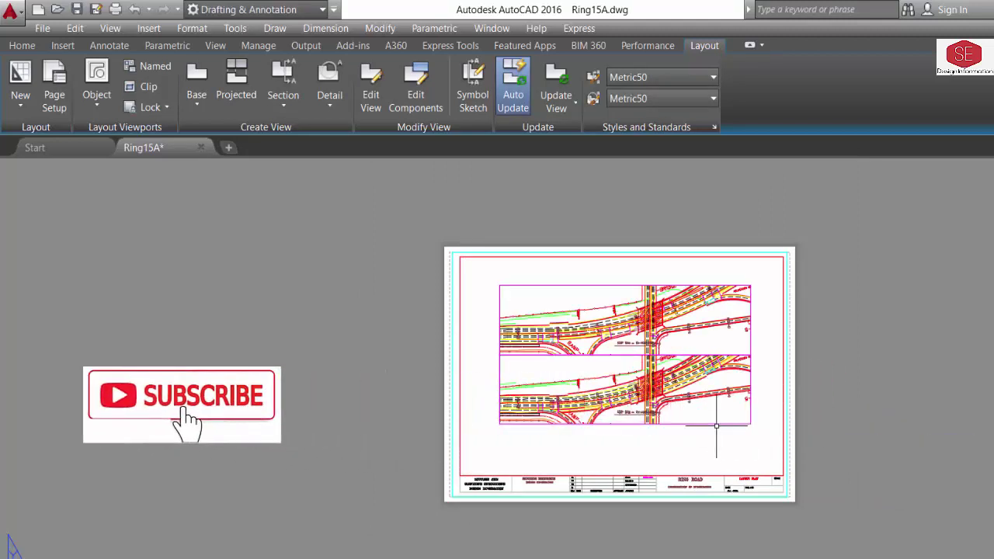
click(718, 422)
key(Delete)
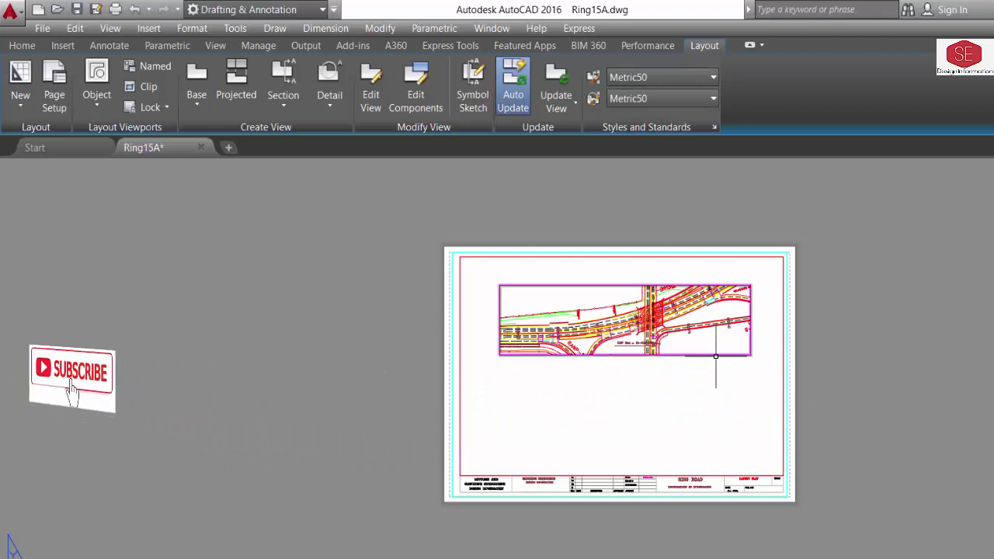
click(712, 355)
key(Delete)
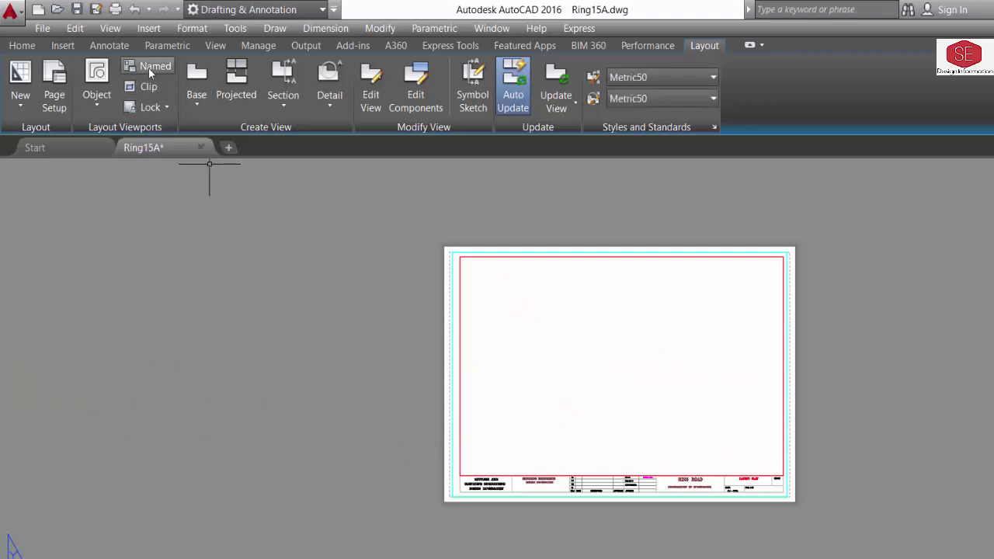
- Preview the standard three- and four-viewport arrangements in the Viewports dialog
click(149, 67)
click(397, 190)
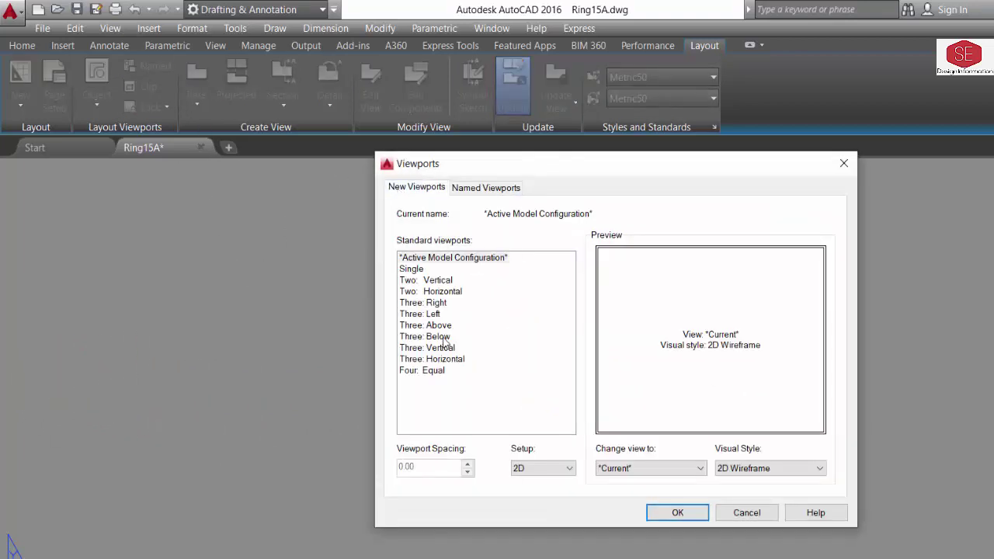
click(416, 313)
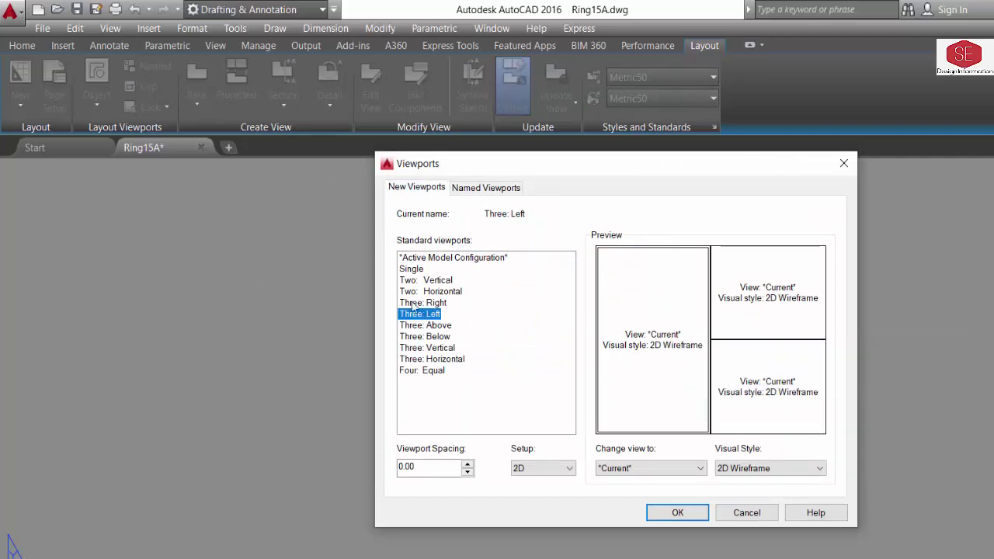
click(411, 302)
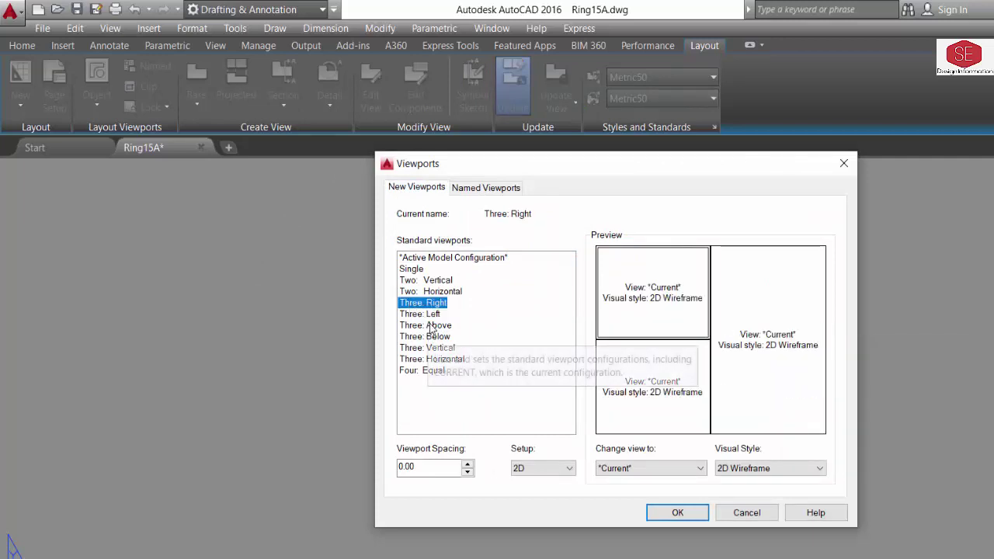
click(427, 325)
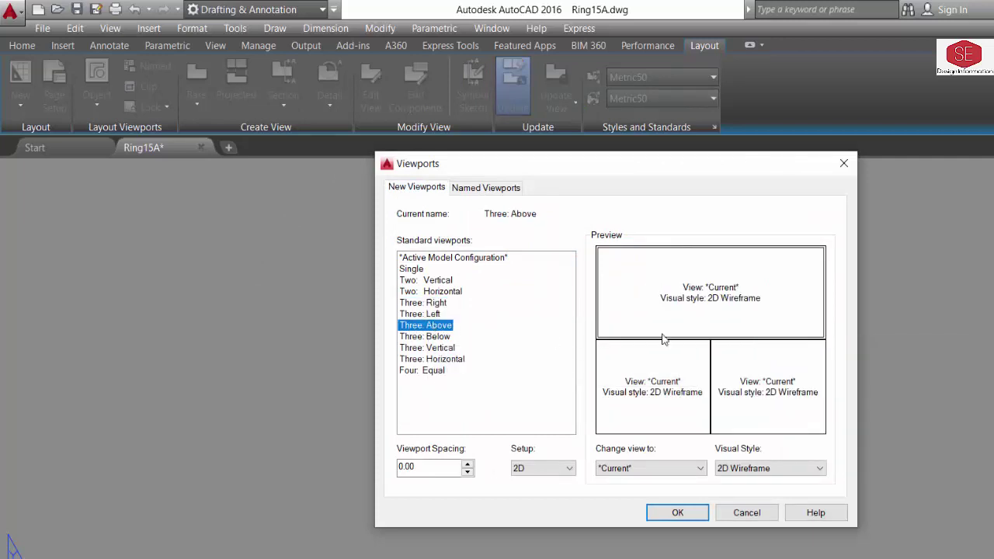
click(446, 338)
click(424, 349)
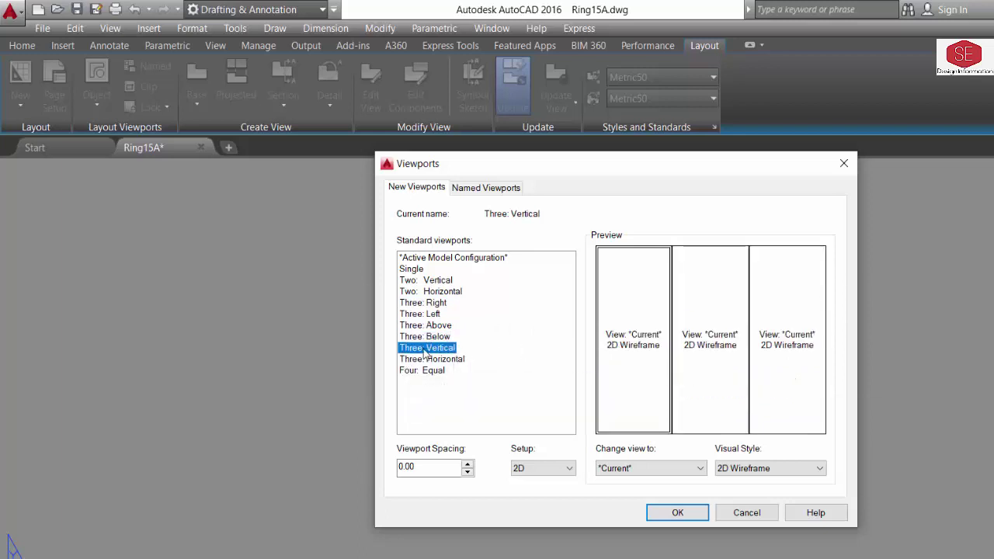
click(431, 359)
click(425, 372)
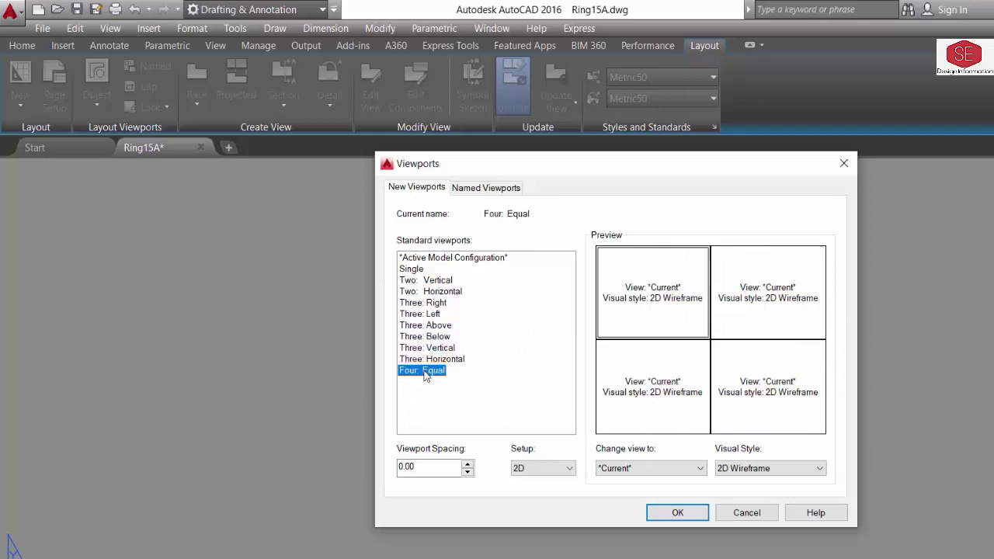
- Choose Three: Above with 2D setup and 2D Wireframe style, and confirm it
click(412, 326)
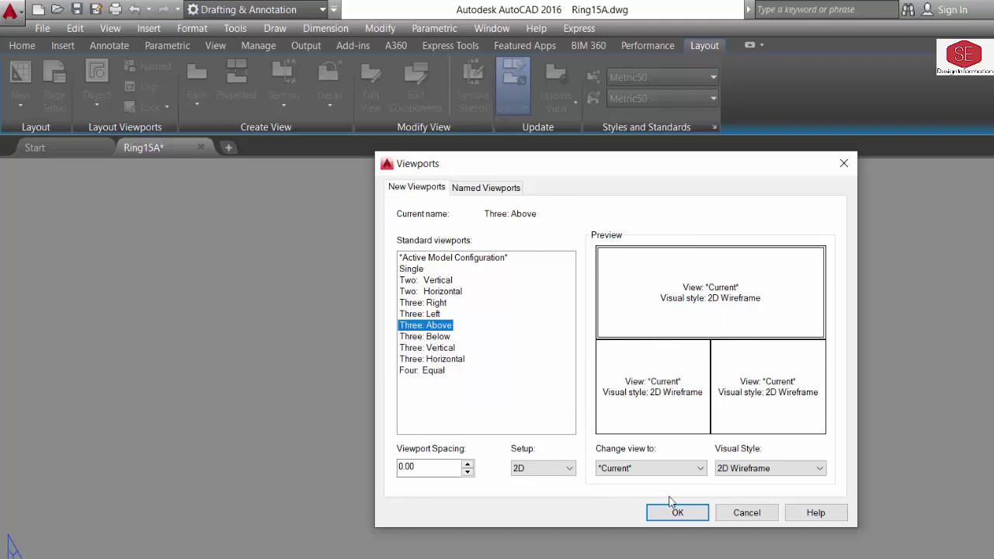
click(542, 469)
click(542, 471)
click(639, 468)
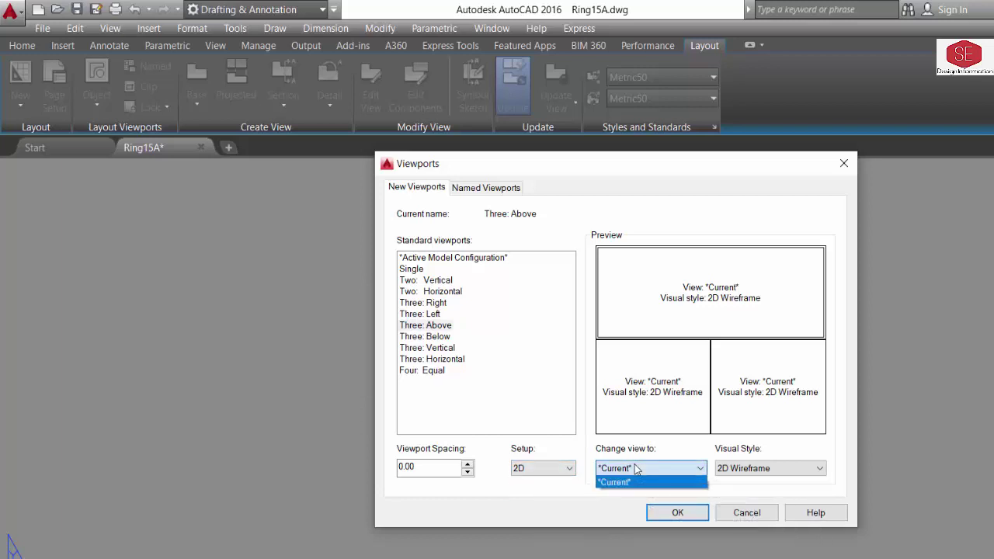
click(639, 479)
click(743, 468)
click(743, 471)
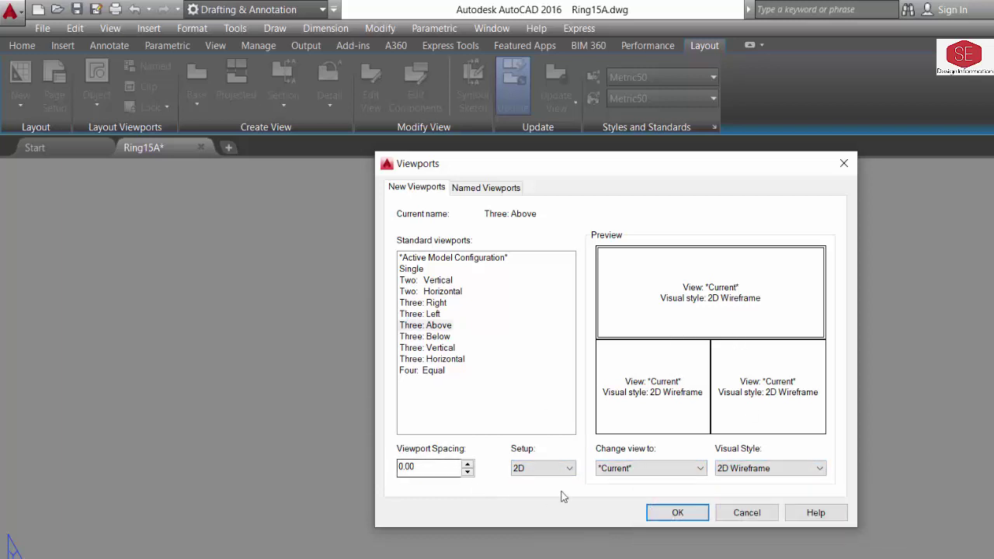
click(677, 512)
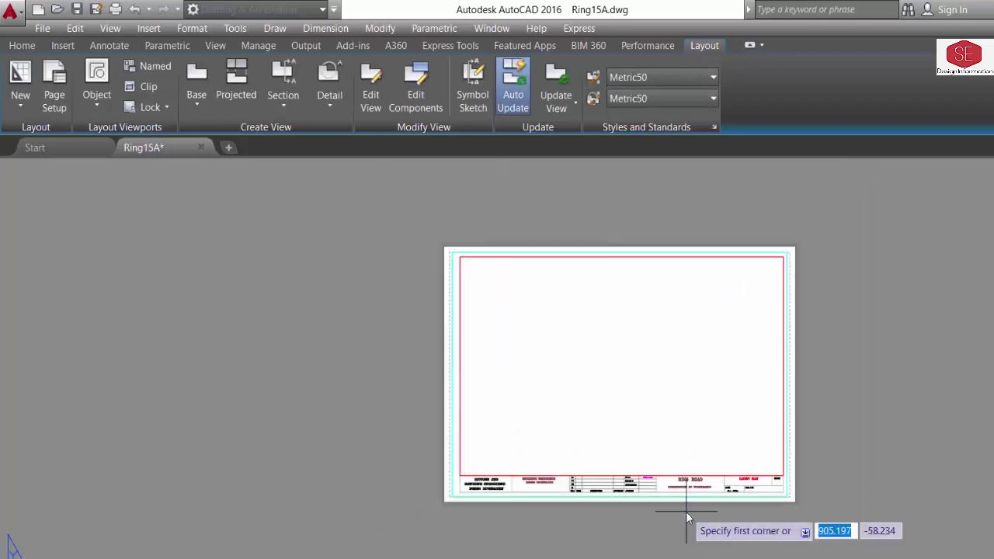
- Create the three viewports from the border's top-left to lower-right corner, then undo the last clip
click(460, 256)
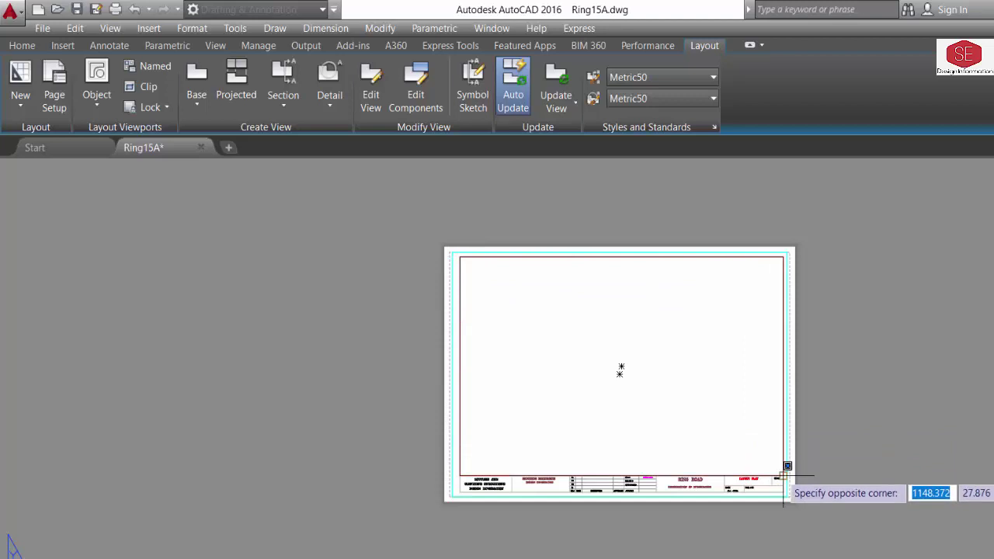
click(782, 475)
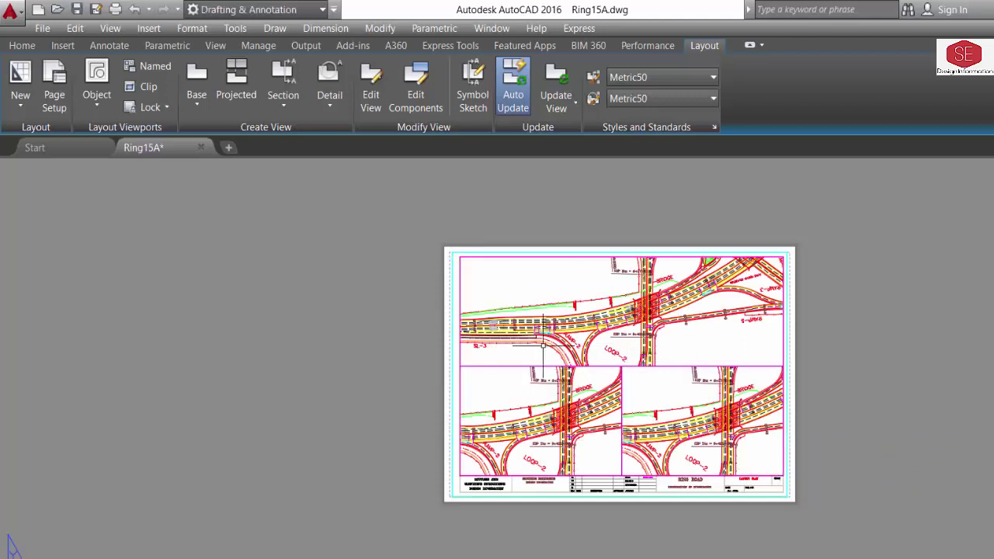
click(500, 270)
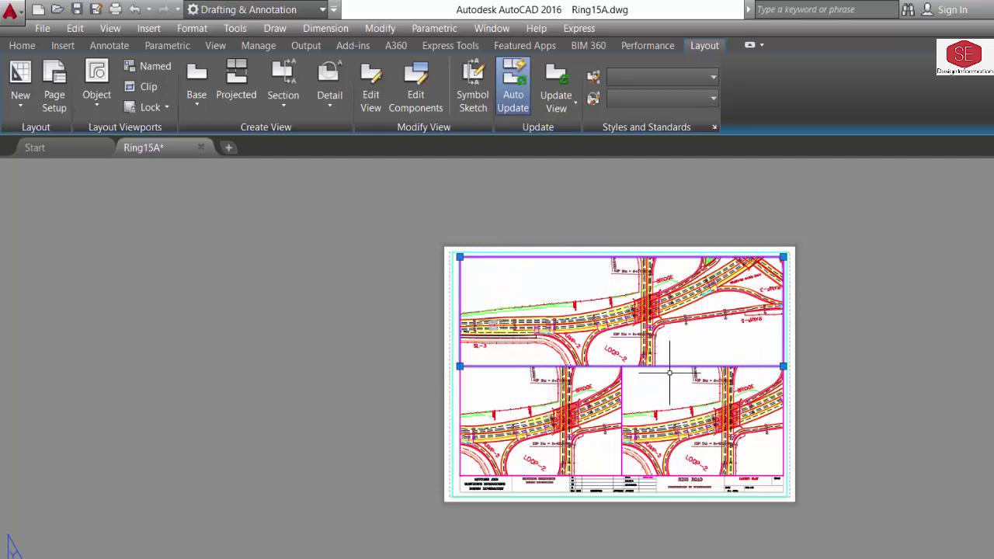
key(ctrl+z)
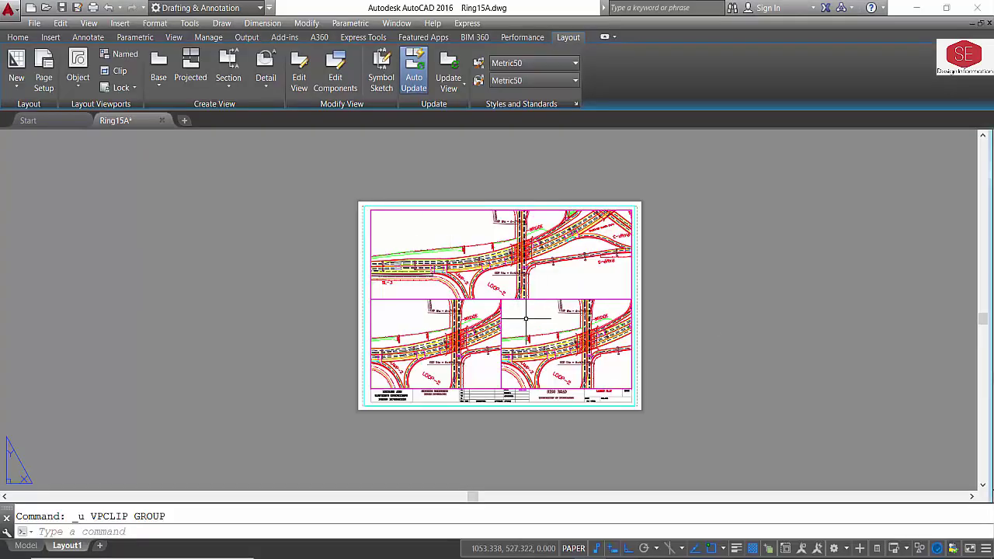
click(121, 72)
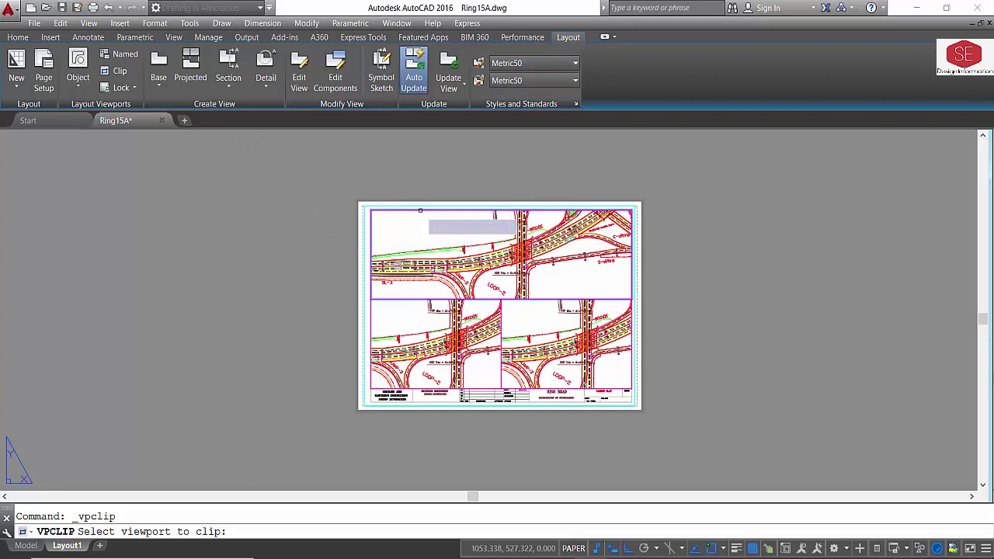
click(420, 211)
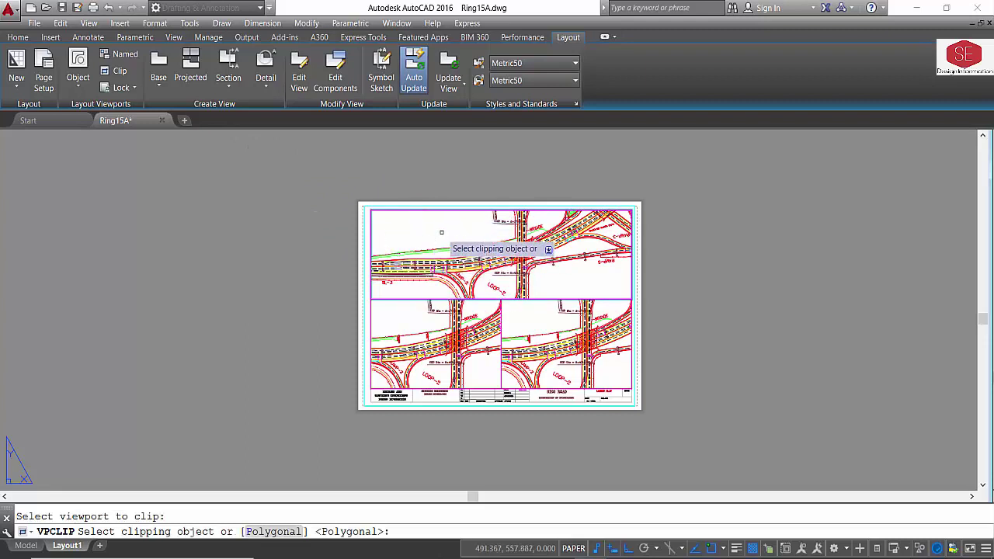
right_click(441, 225)
click(457, 237)
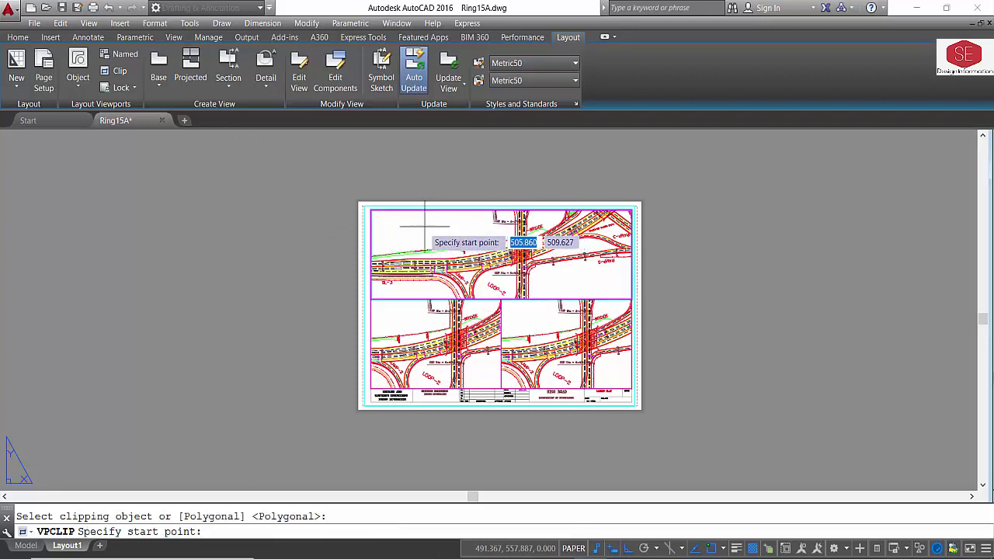
click(418, 226)
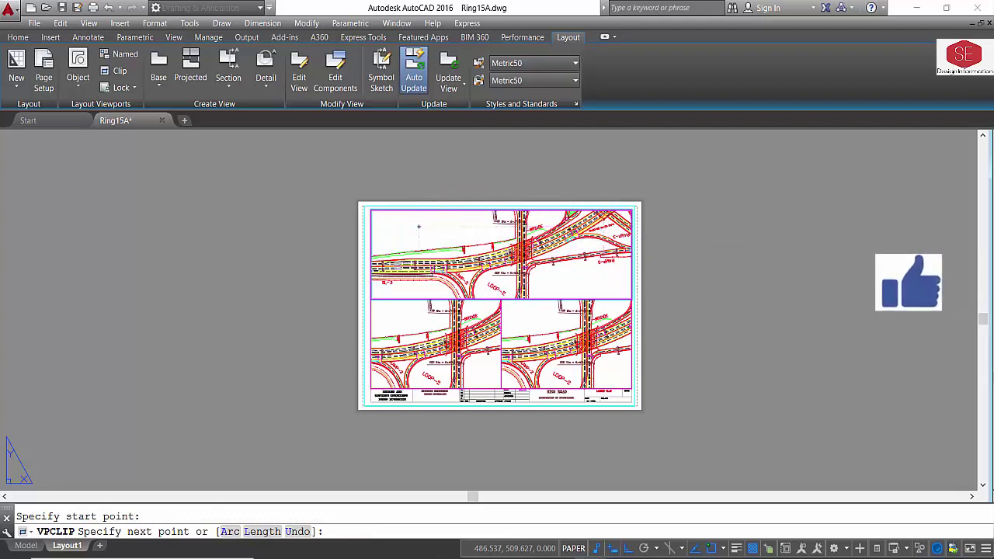
click(604, 226)
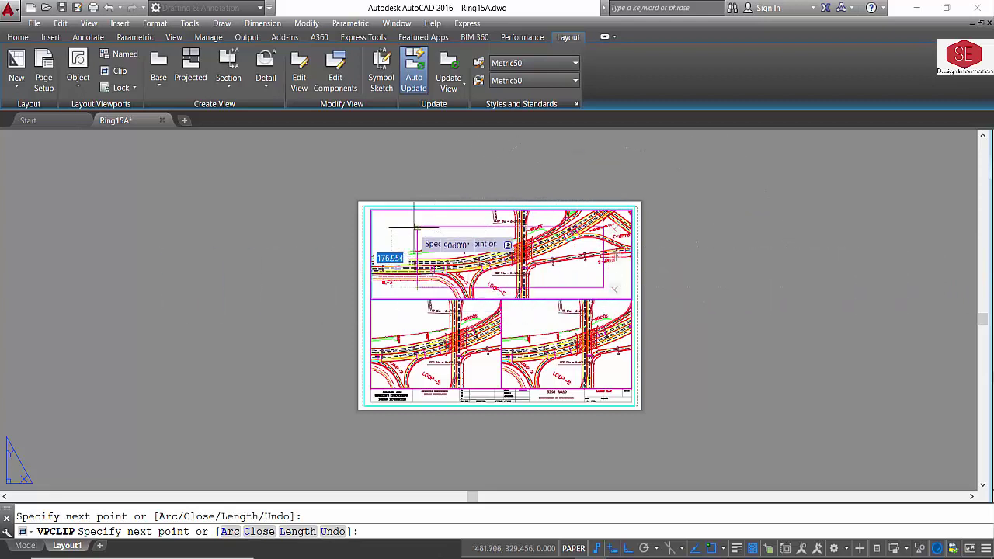
text(C)
key(Return)
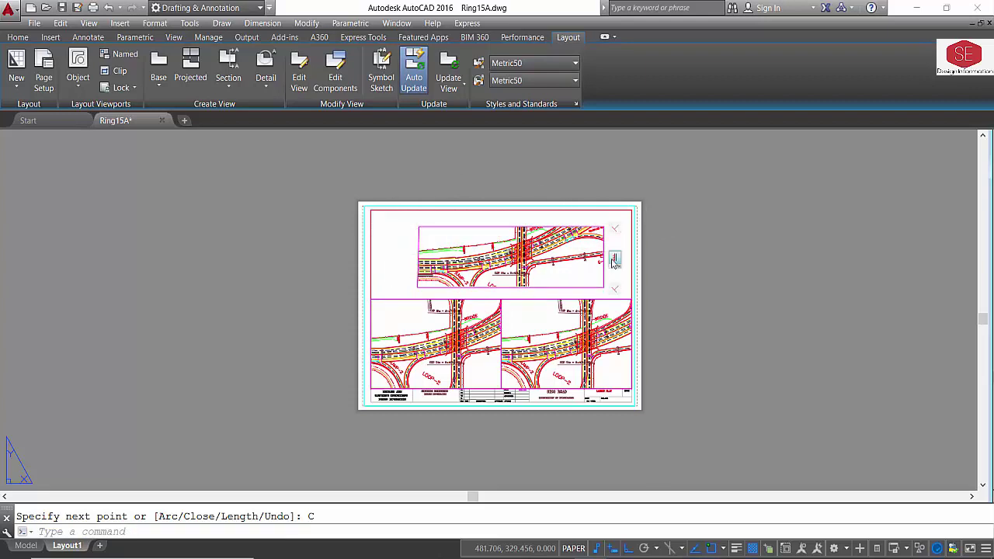
scroll(429, 266, down, 2)
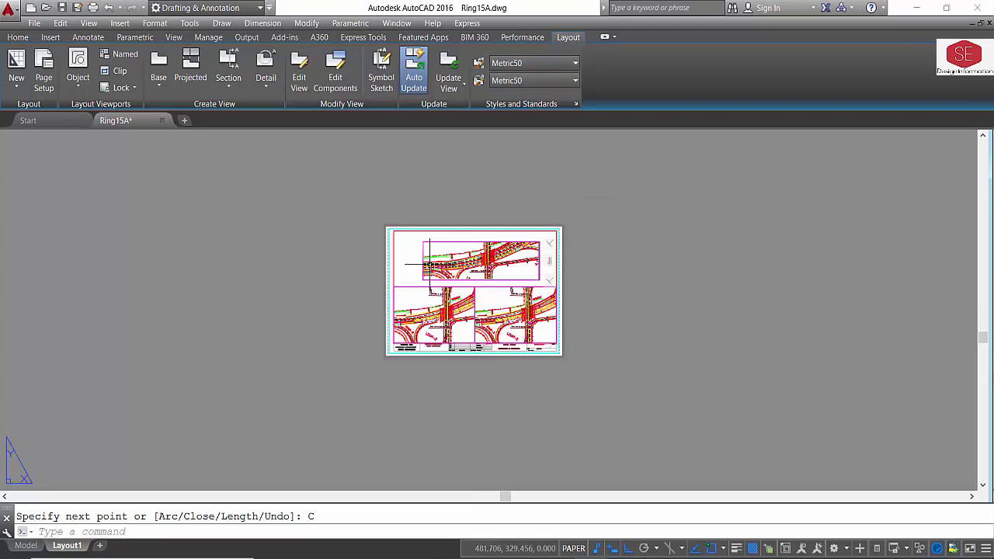
scroll(472, 251, up, 2)
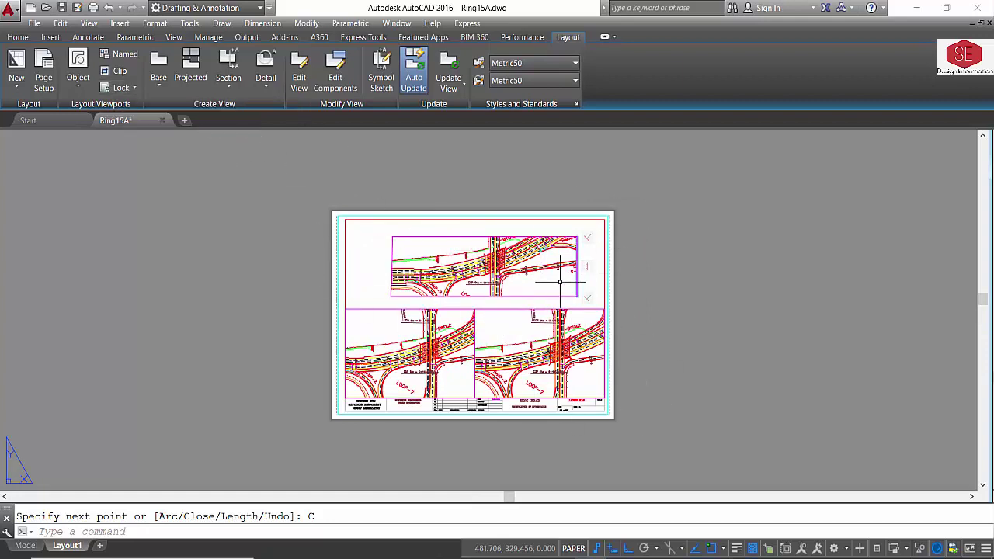
text(u)
key(Return)
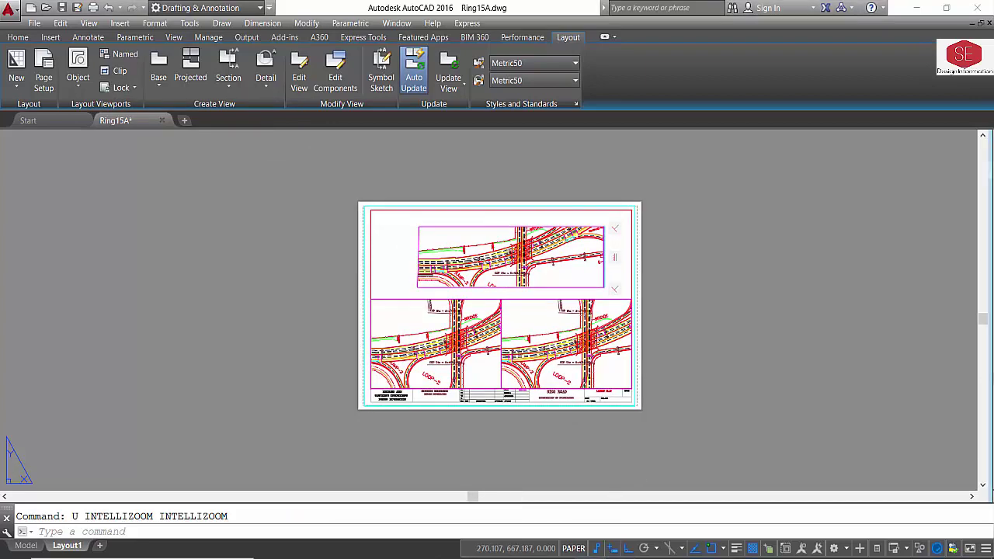
key(ctrl+z)
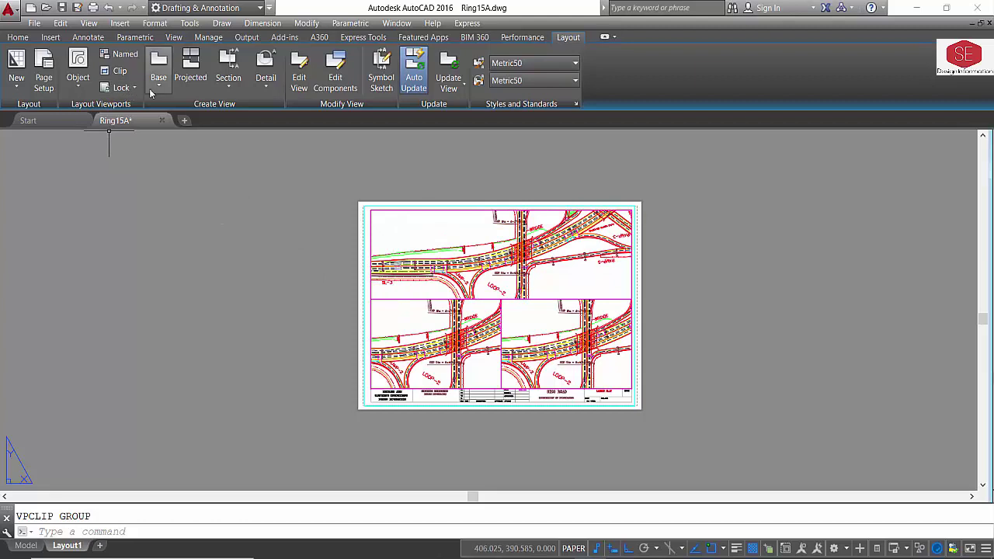
- Delete the top viewport, then window-select and delete the two lower viewports
click(124, 87)
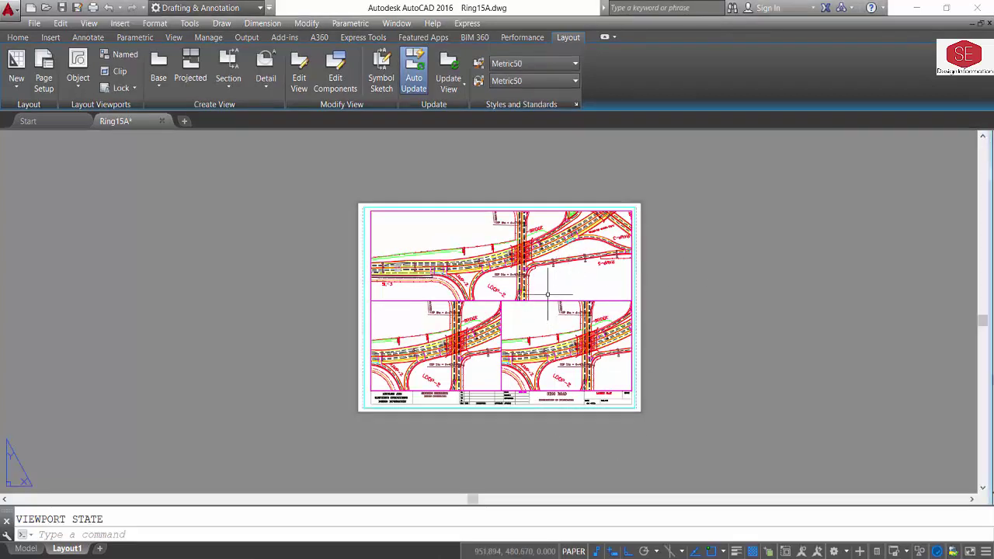
click(542, 300)
key(Delete)
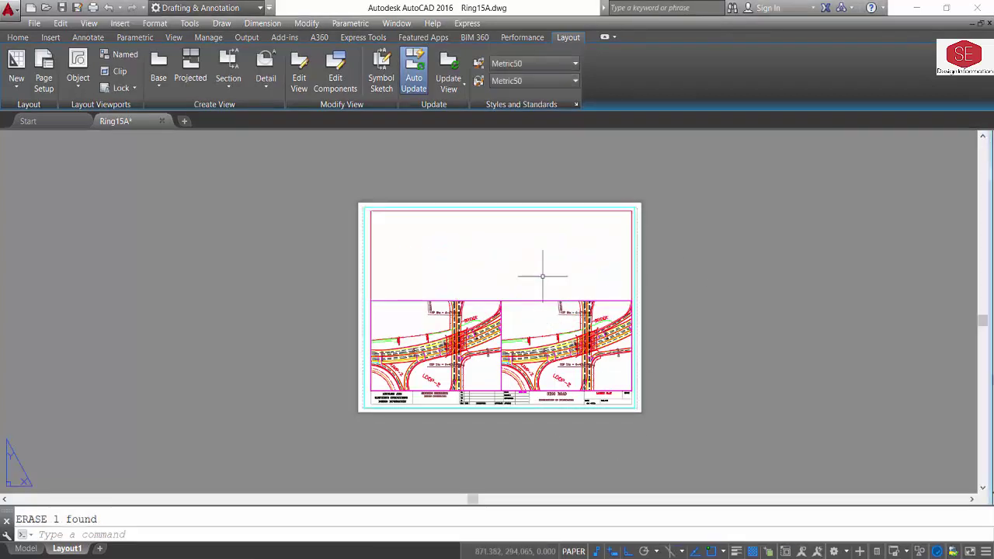
click(543, 271)
click(492, 333)
key(Delete)
text(M)
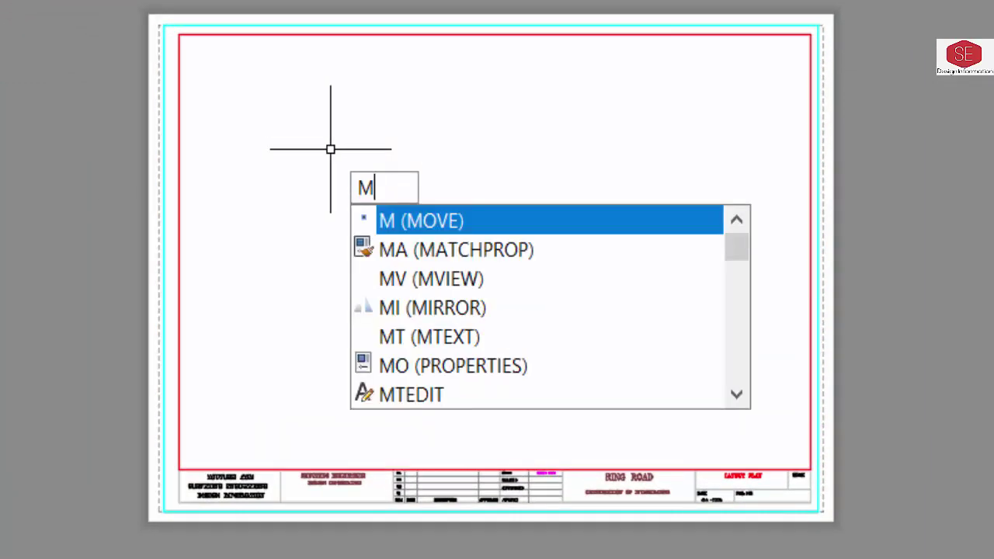
- Draw a single viewport filling the title-block frame with MVIEW (V), then delete it
text(V)
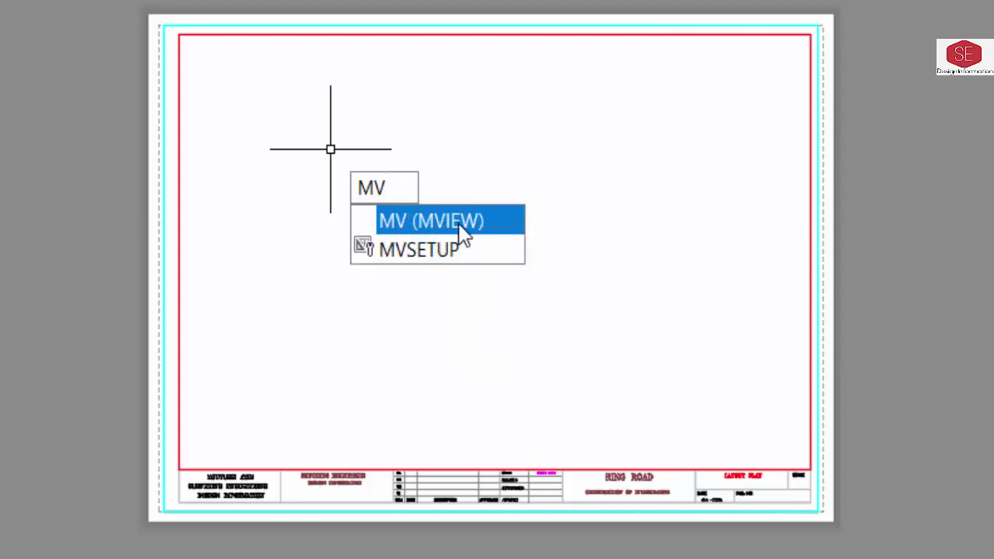
click(460, 226)
click(194, 59)
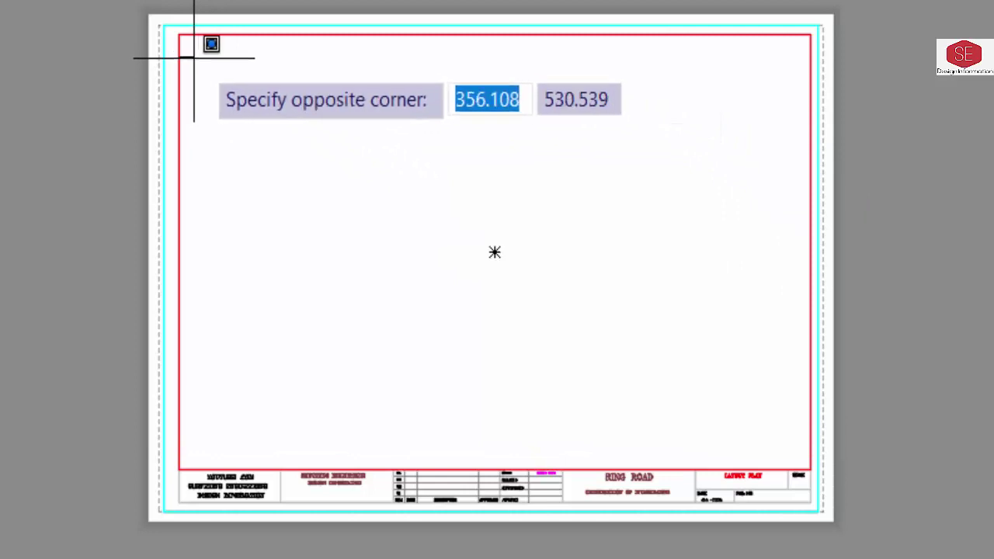
key(Escape)
key(Return)
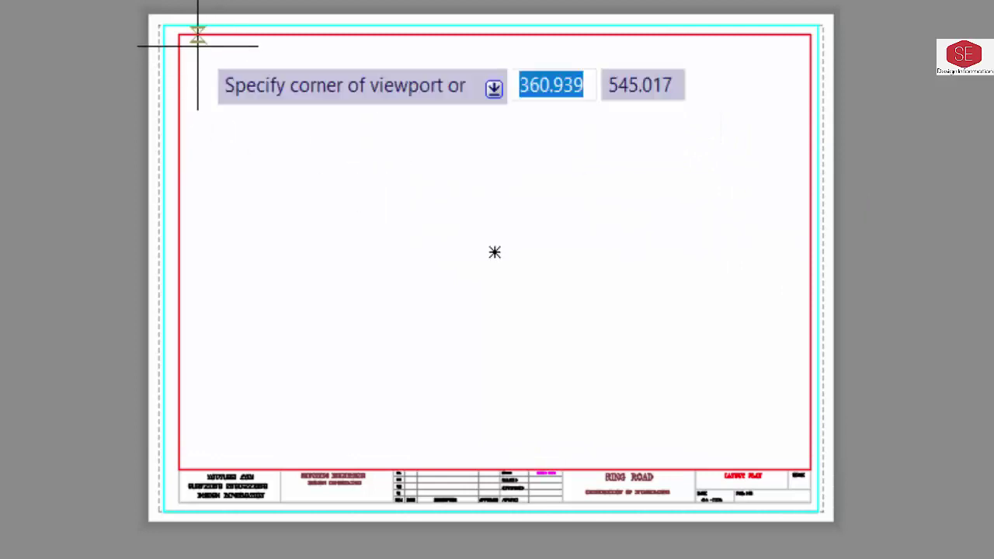
click(178, 34)
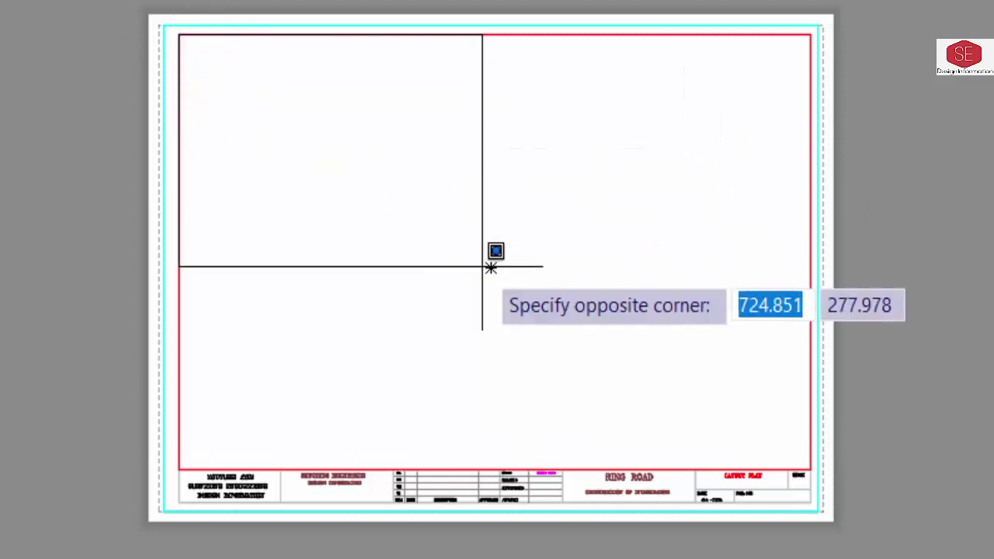
click(809, 469)
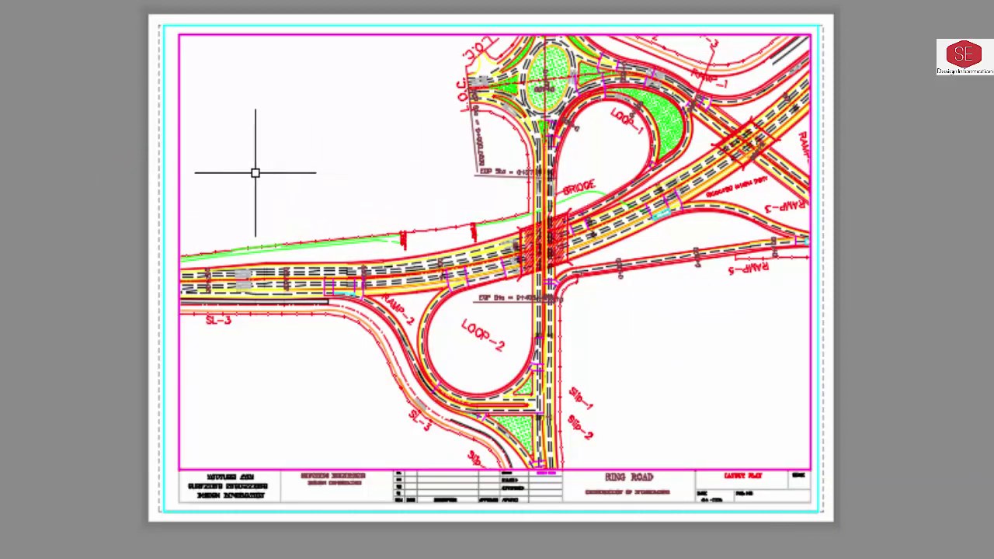
click(178, 174)
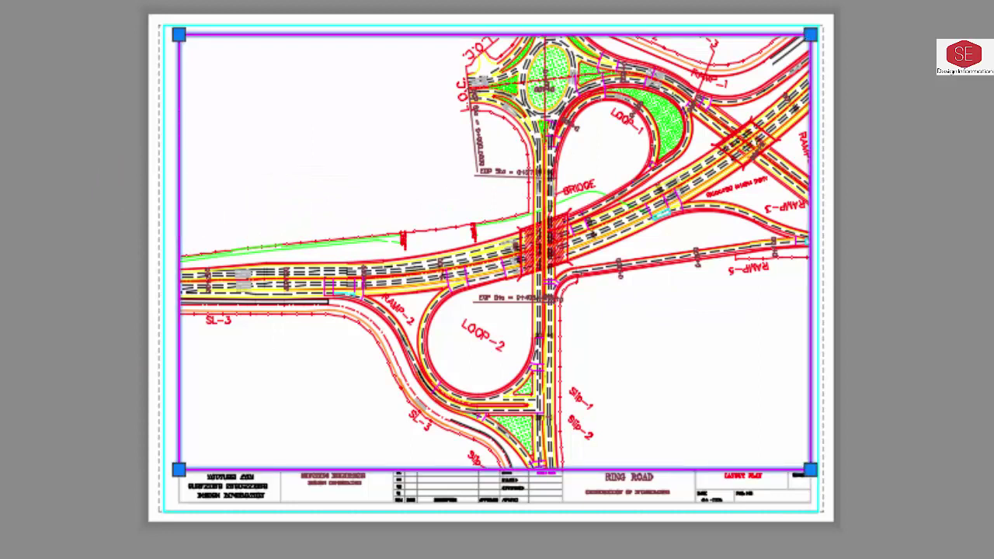
key(Delete)
- Draw a full-width viewport across the upper half and two side-by-side viewports below it
text(V)
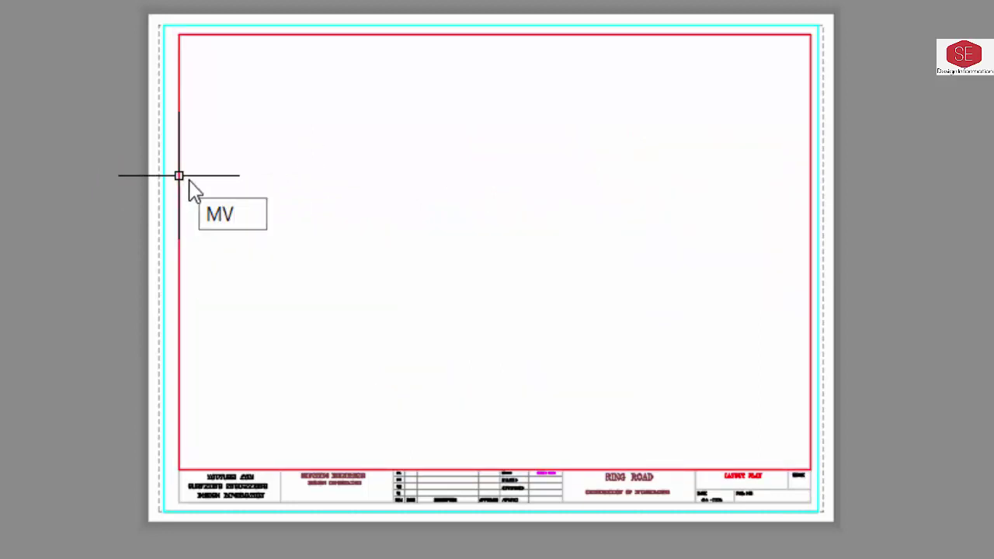
key(Return)
click(178, 35)
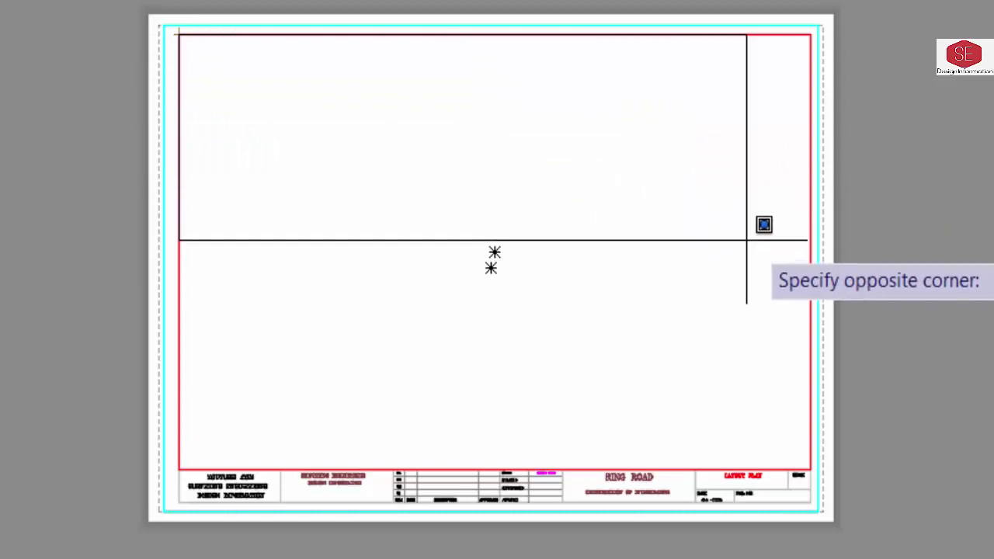
click(810, 317)
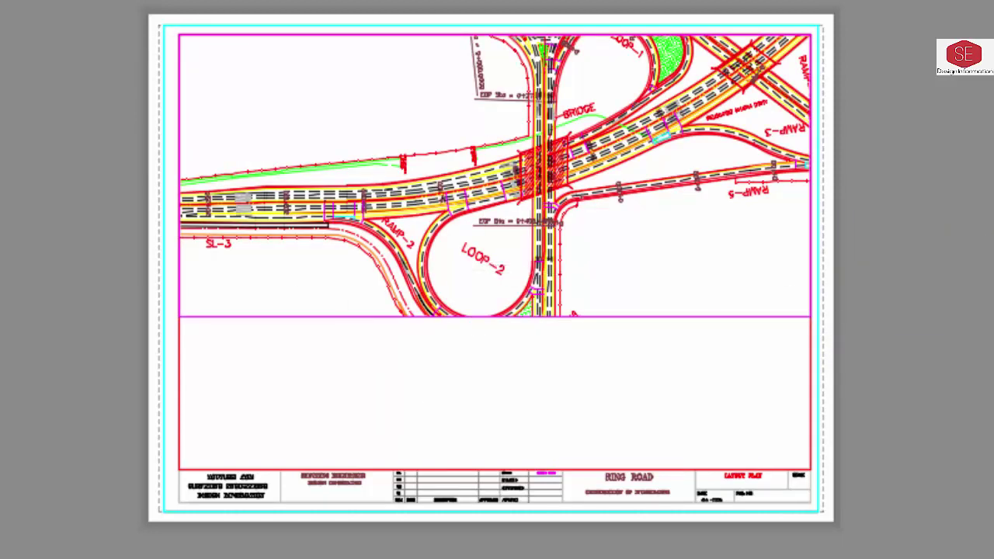
key(Return)
click(179, 316)
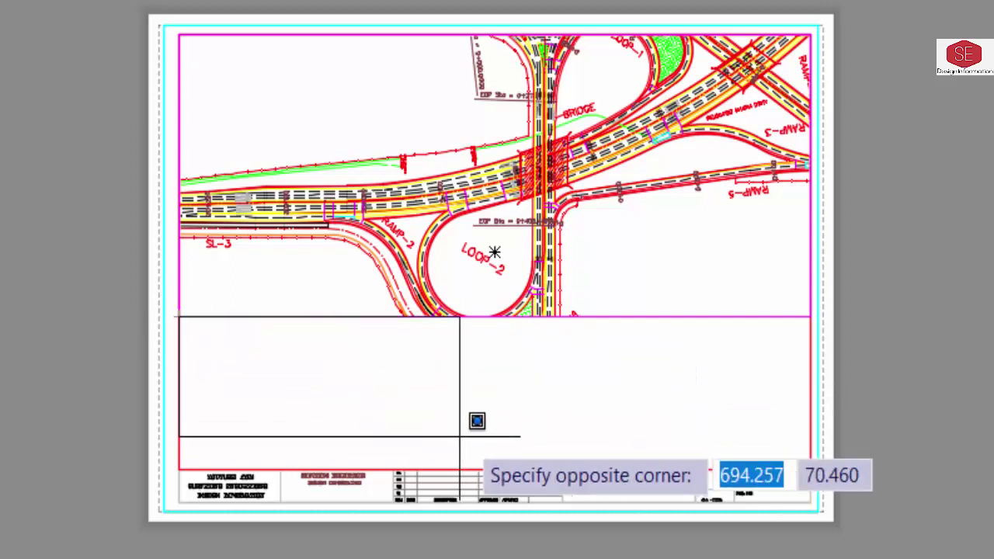
click(529, 467)
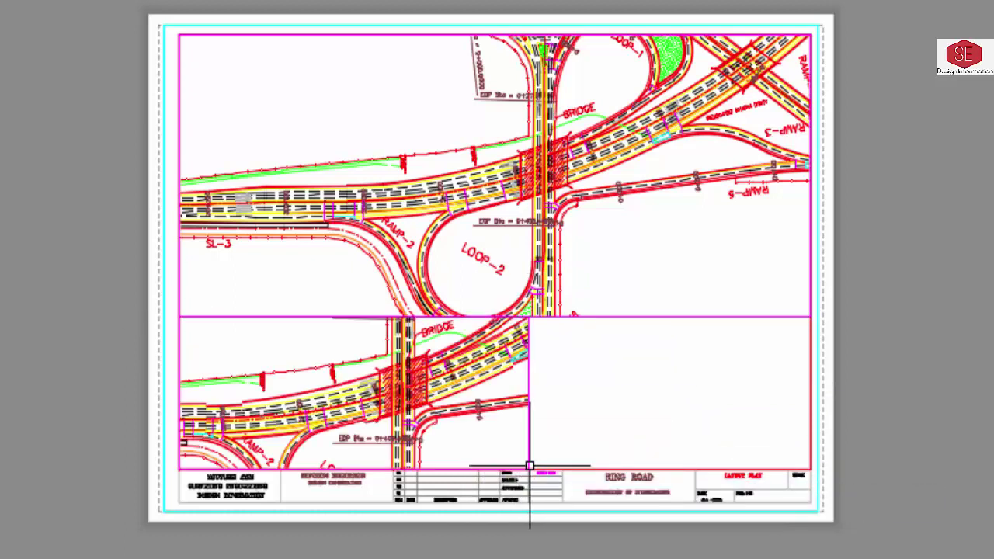
key(Return)
click(529, 316)
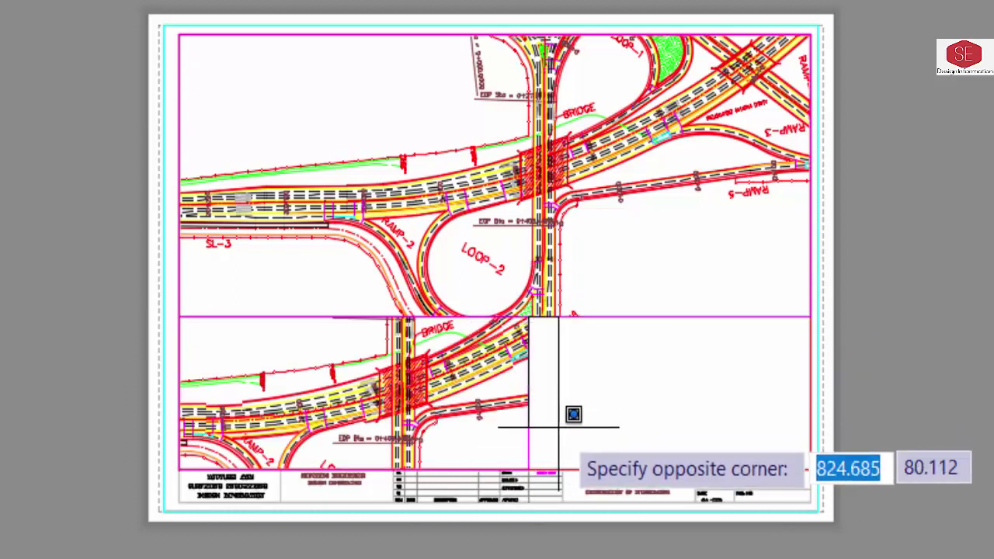
click(810, 470)
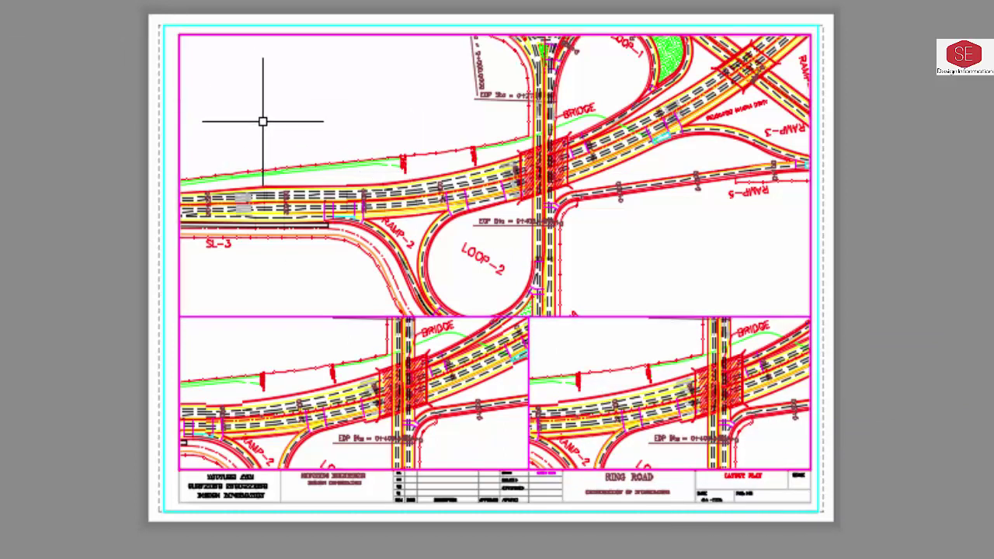
- Draw three small viewports at the sheet's upper-left, right and left
text(MV)
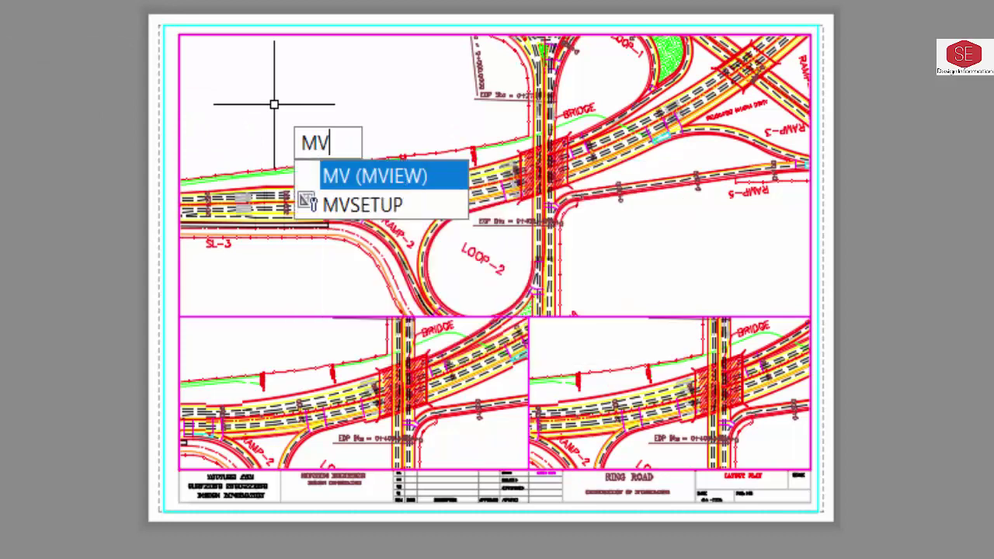
key(Return)
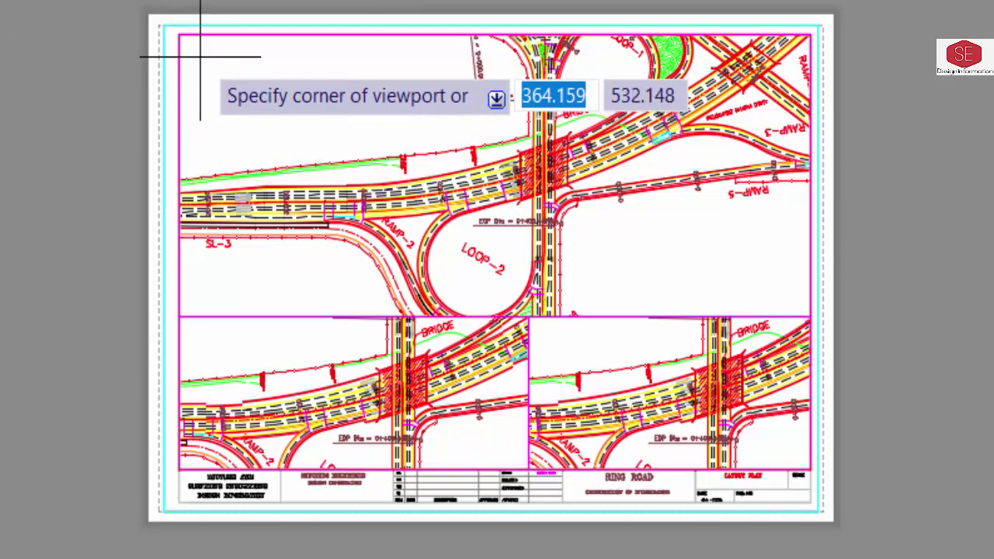
click(199, 56)
click(373, 131)
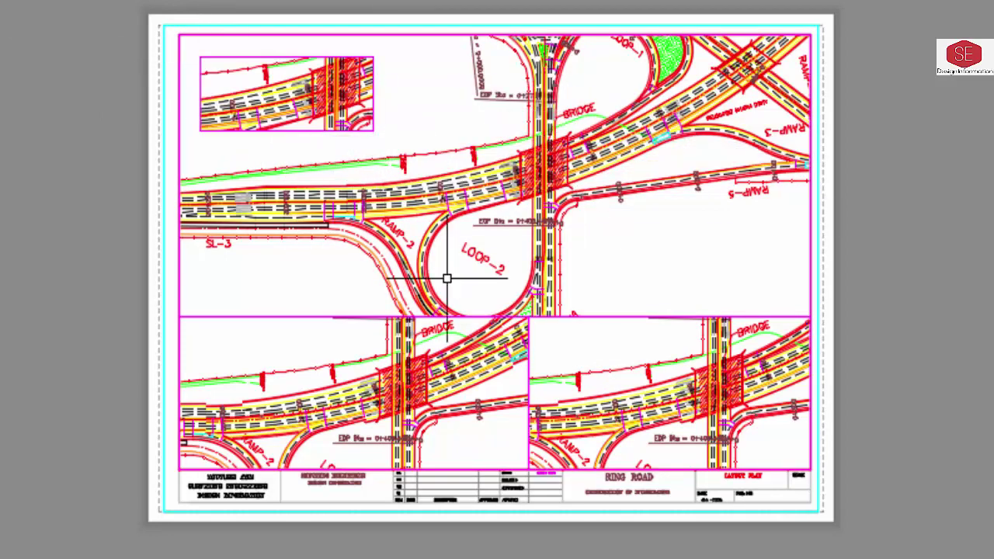
key(Return)
click(609, 228)
click(747, 287)
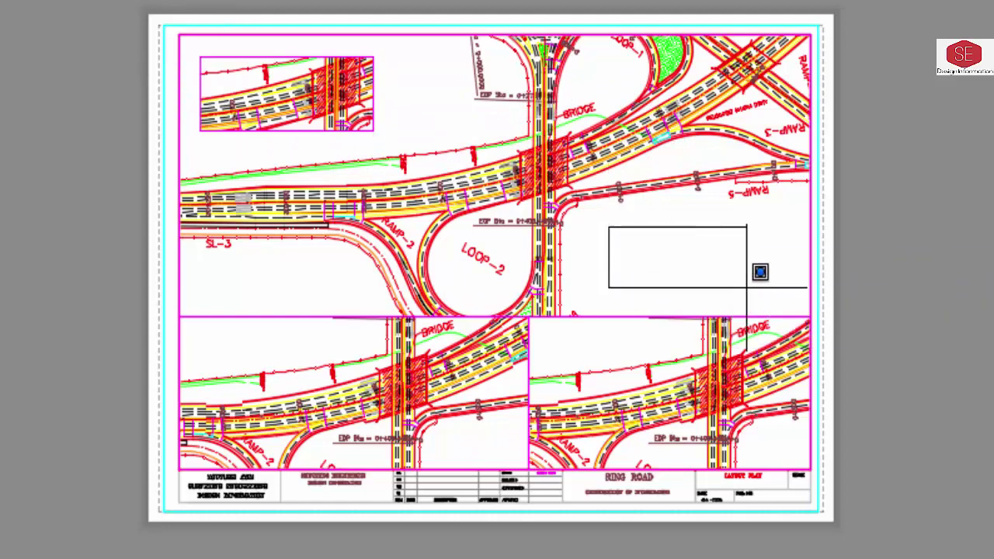
key(Return)
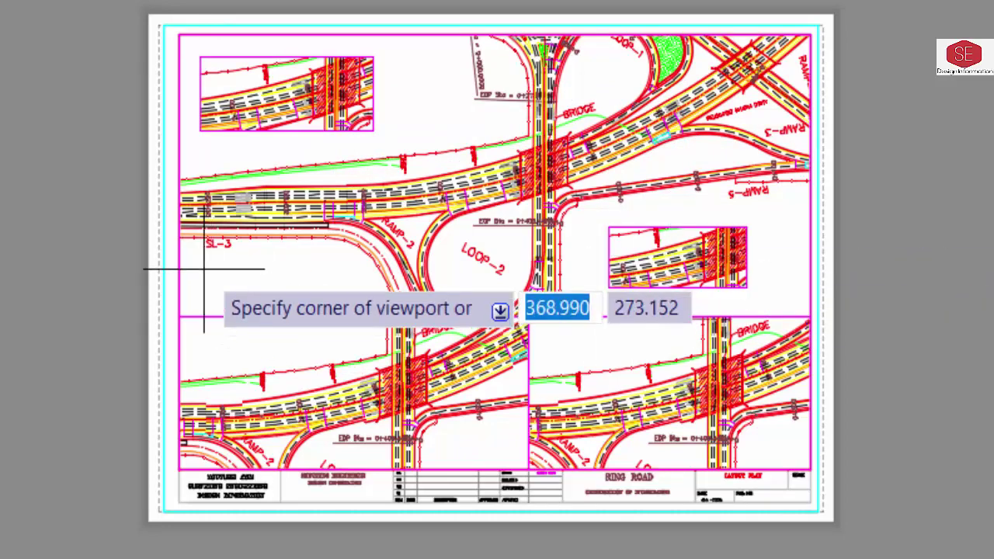
click(204, 269)
click(359, 363)
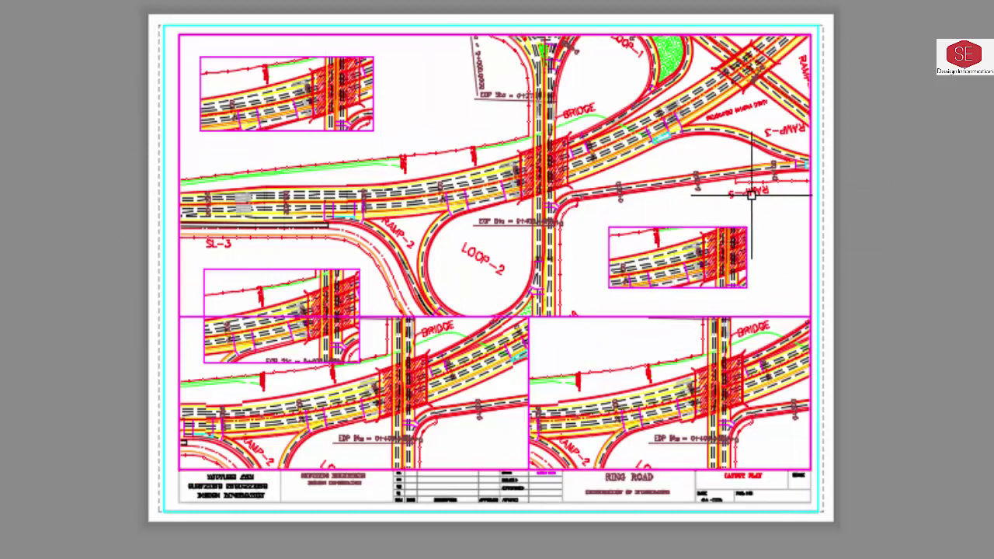
- Delete the large top and small right viewports, then begin window-selecting the left ones
click(809, 264)
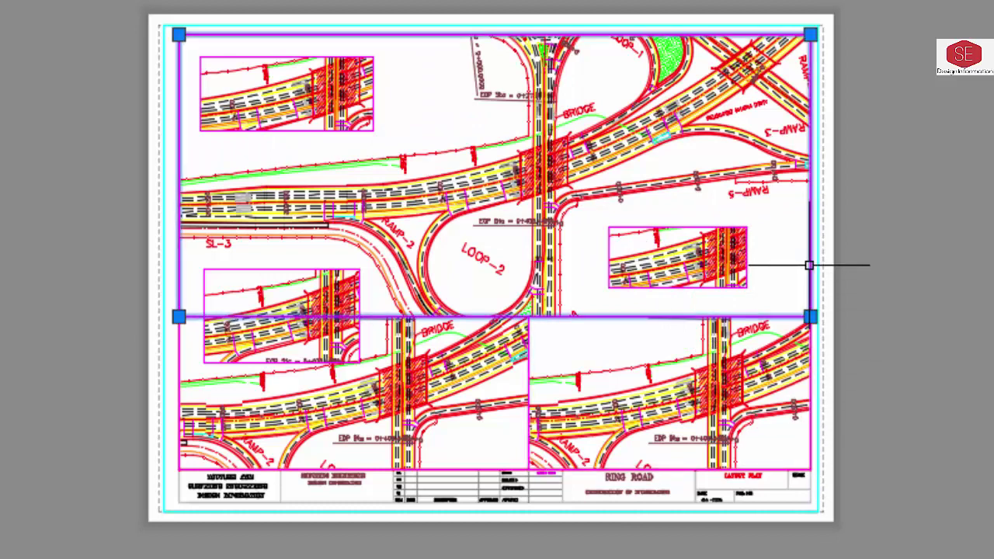
key(Delete)
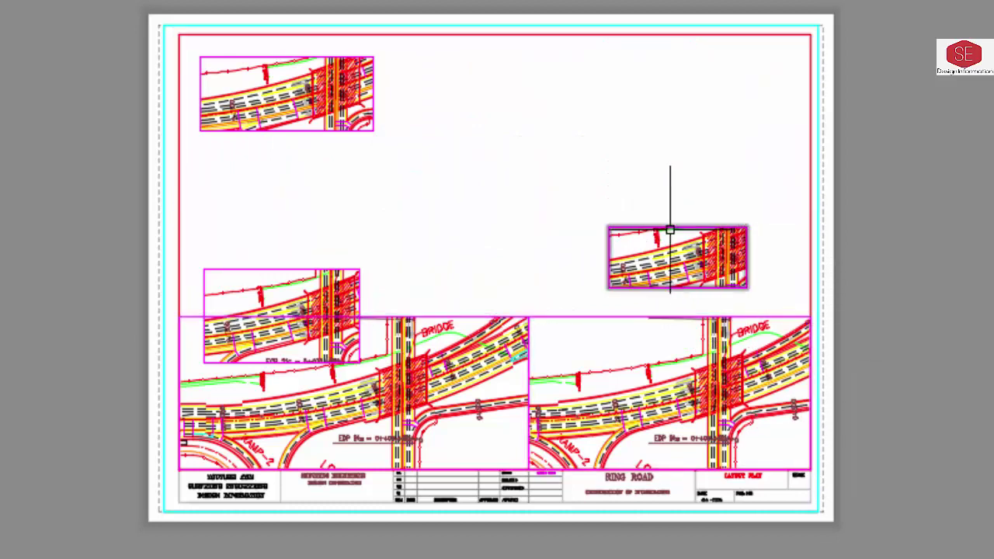
click(669, 231)
key(Delete)
click(409, 101)
- Delete the three left viewports and the bottom-right viewport
click(329, 354)
key(Delete)
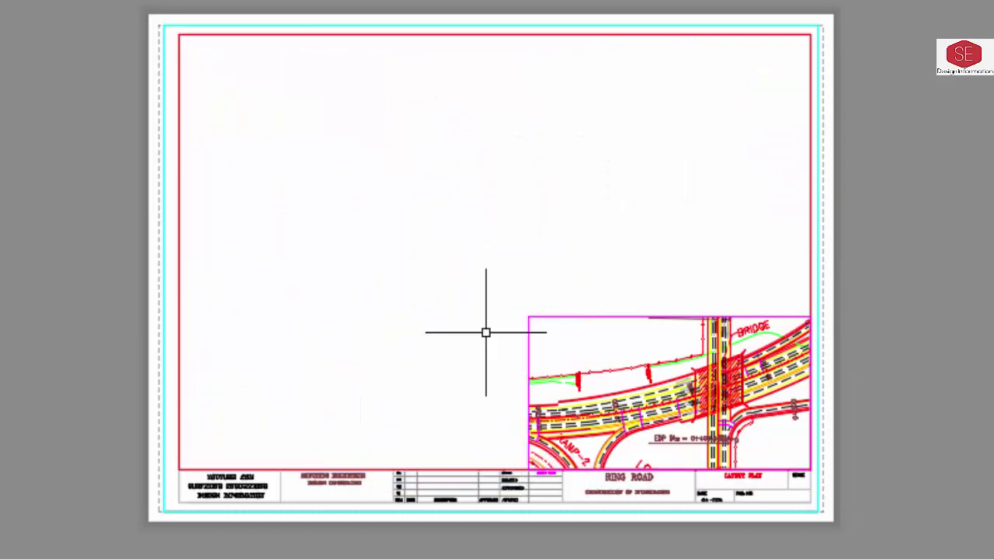
click(693, 263)
click(572, 393)
key(Delete)
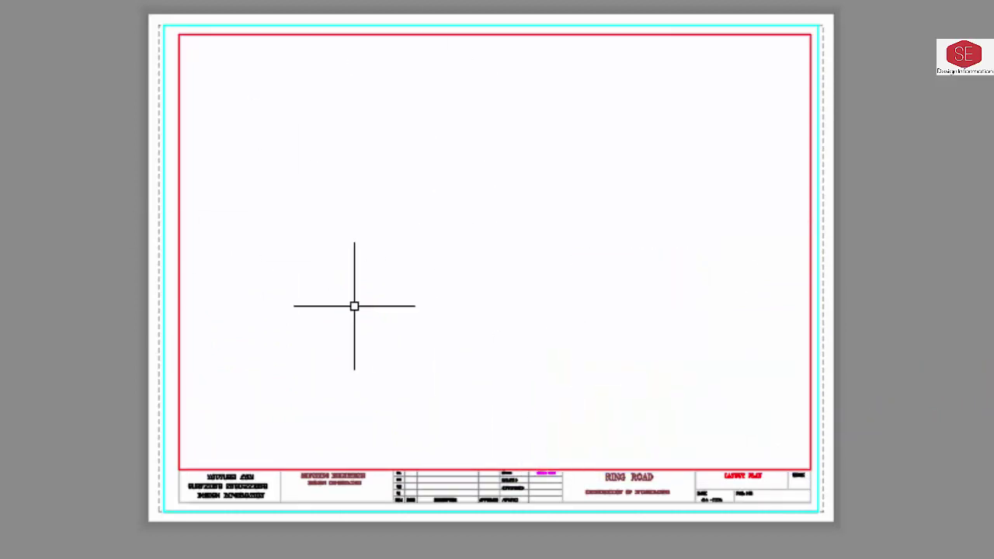
- Draw one viewport with MVIEW from the sheet's top-left to bottom-right corner
text(MV)
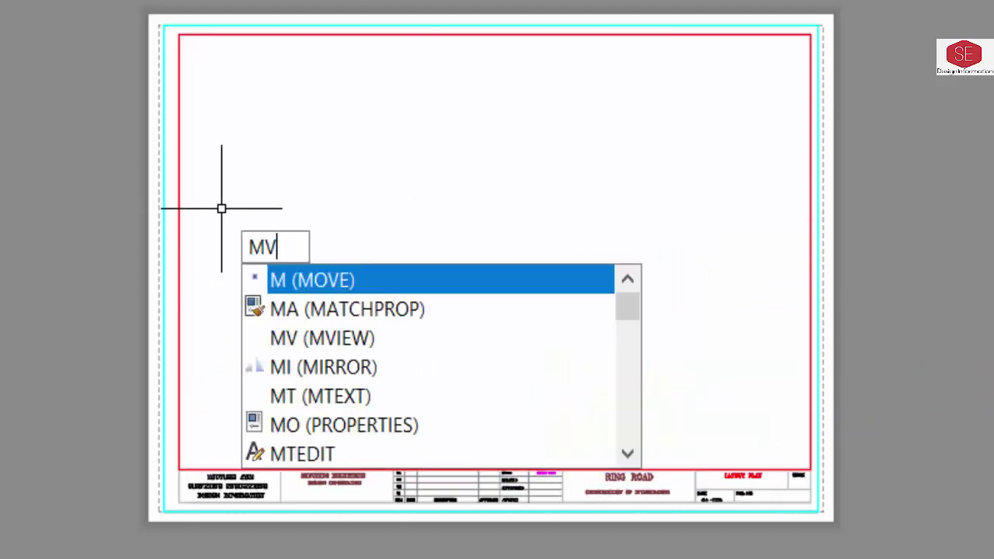
key(Return)
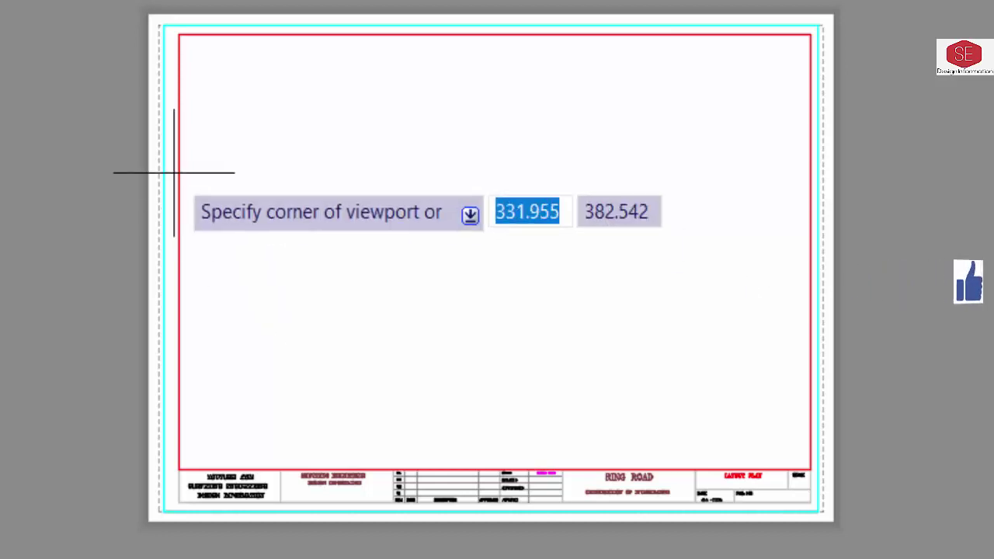
click(178, 35)
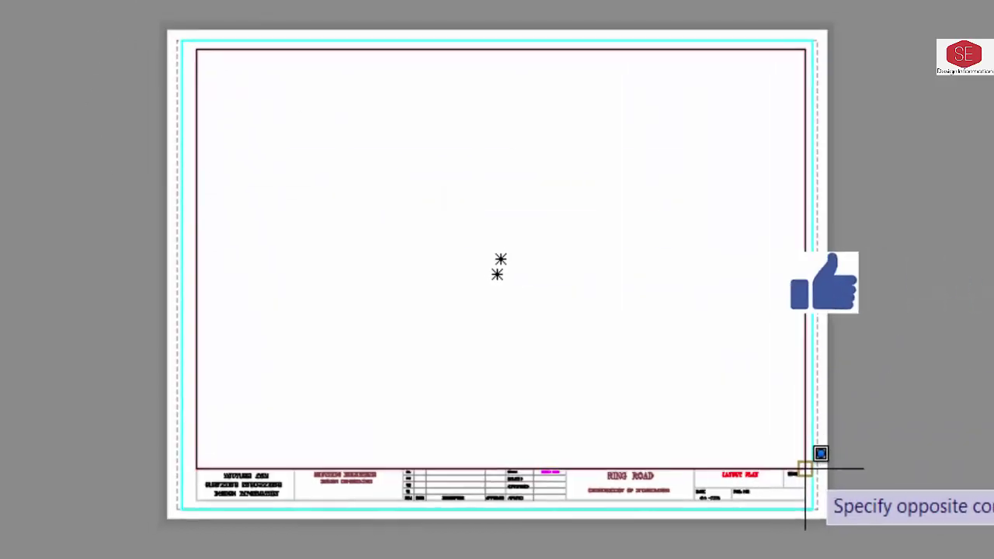
click(805, 469)
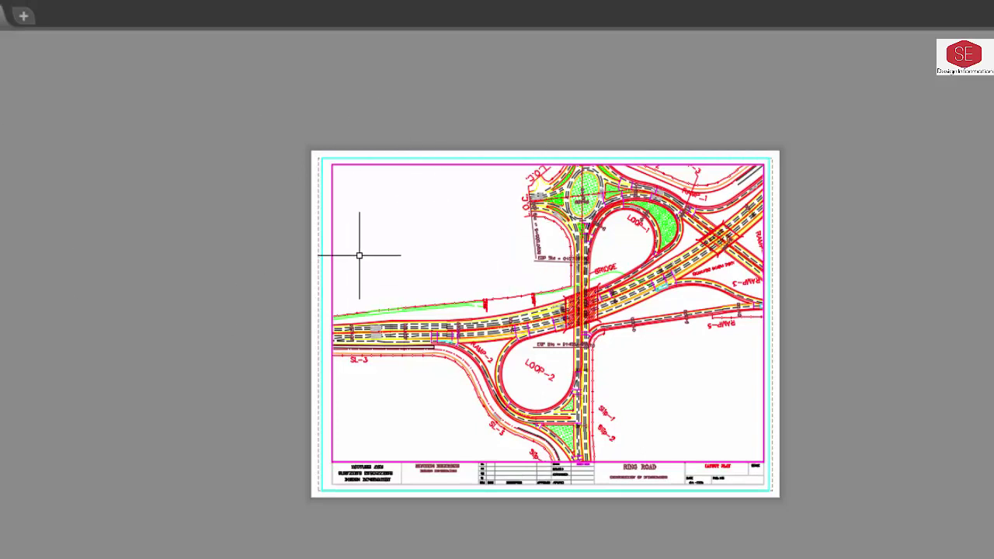
- Edit the top-left label to read 'Scale = 1 : 2', then select the viewport frame
click(360, 255)
text(Scale = 1 :)
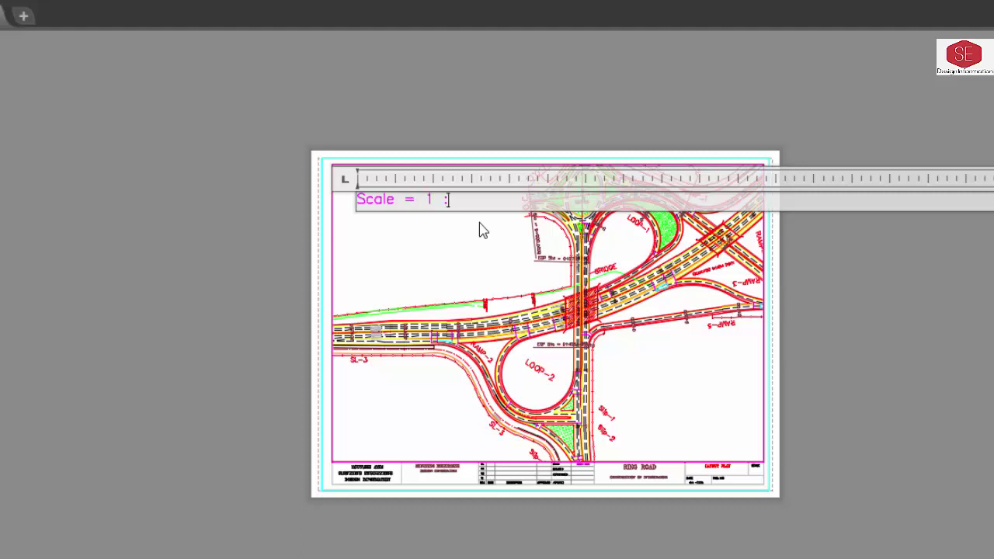
text( 2)
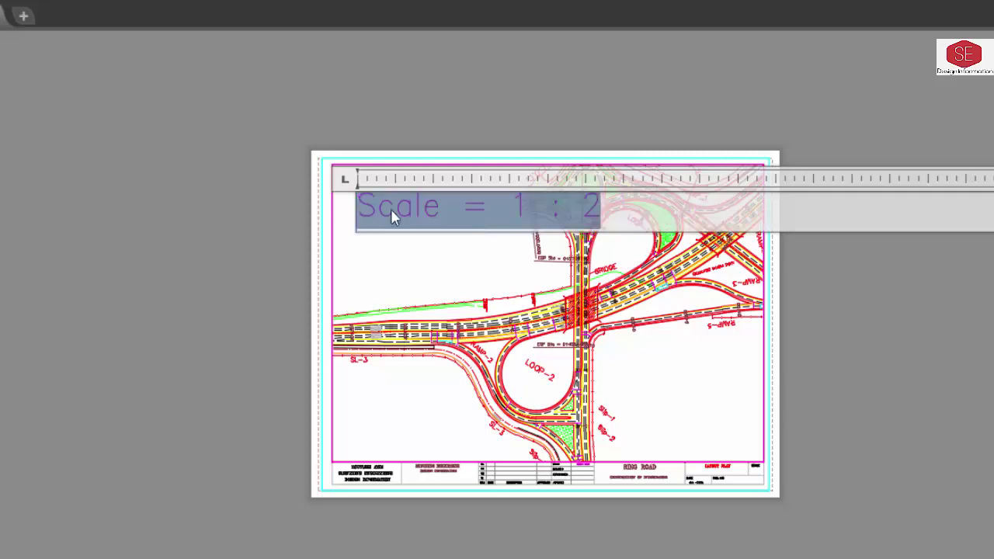
click(403, 246)
scroll(369, 192, up, 6)
scroll(411, 211, down, 4)
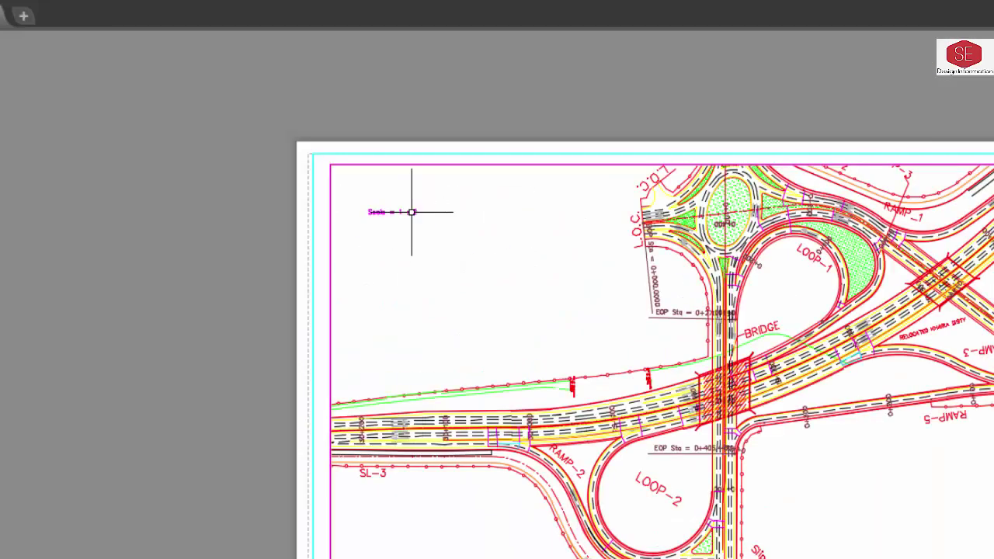
scroll(393, 198, down, 2)
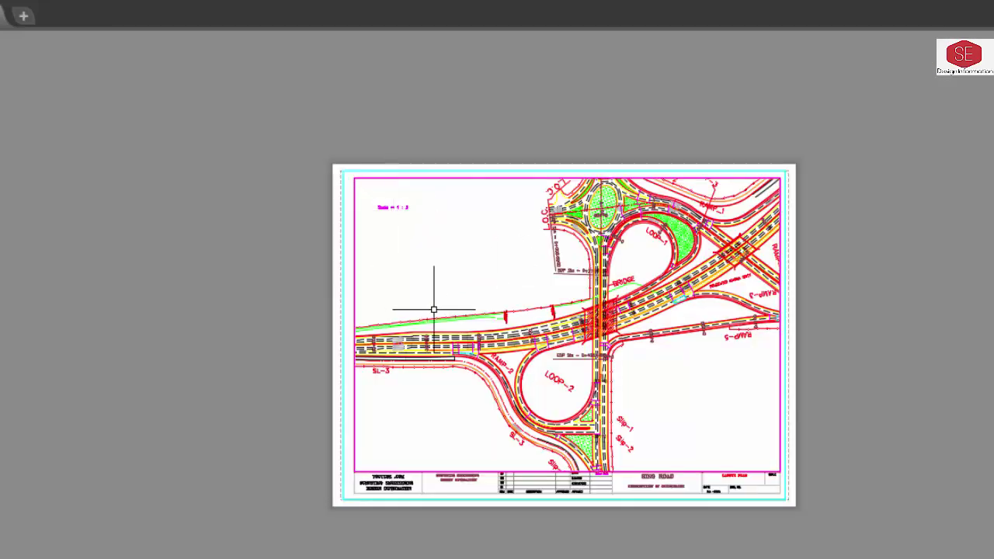
click(688, 470)
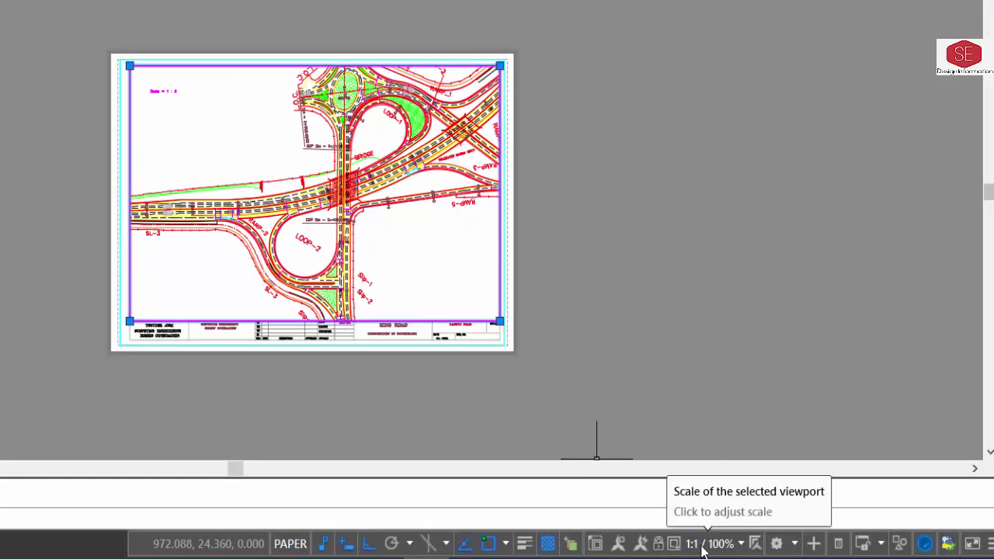
click(741, 545)
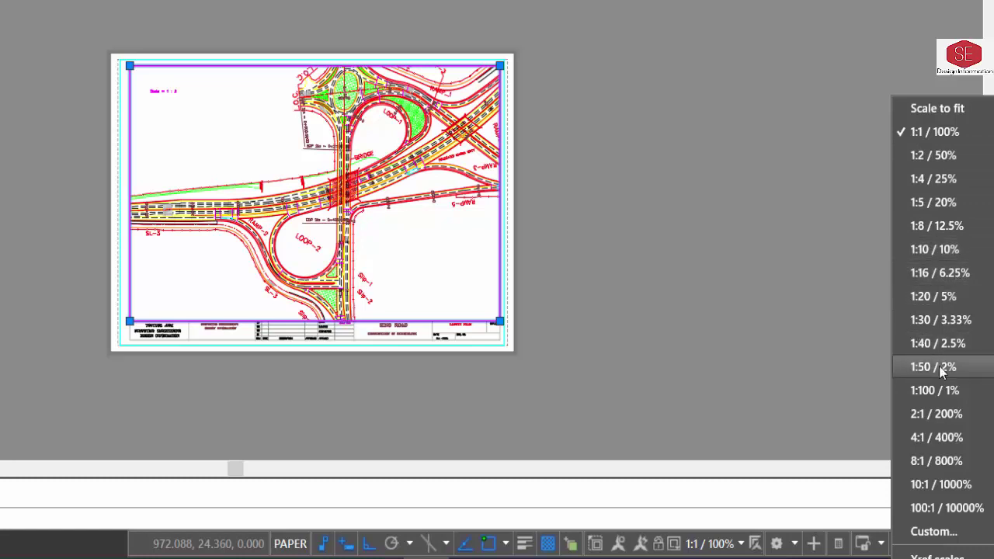
click(936, 537)
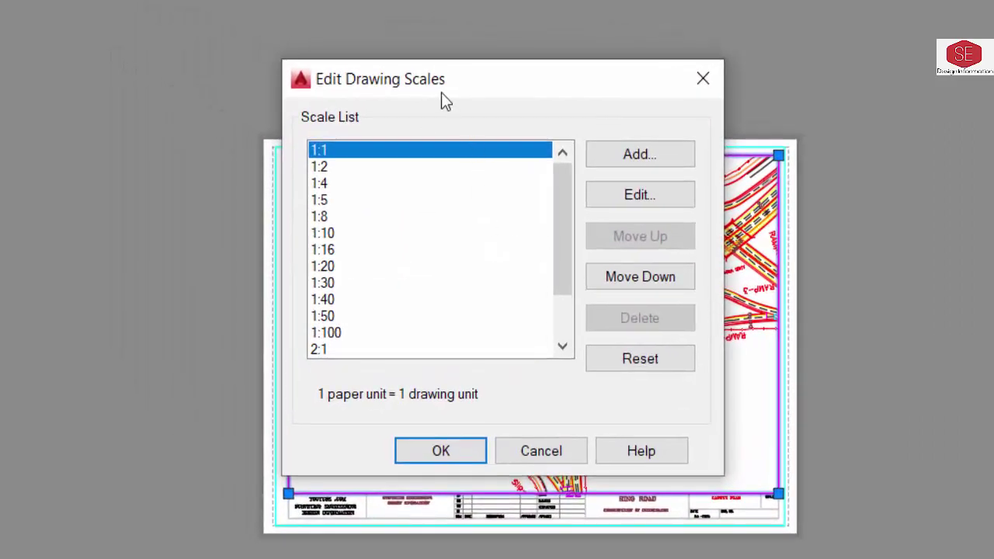
click(318, 170)
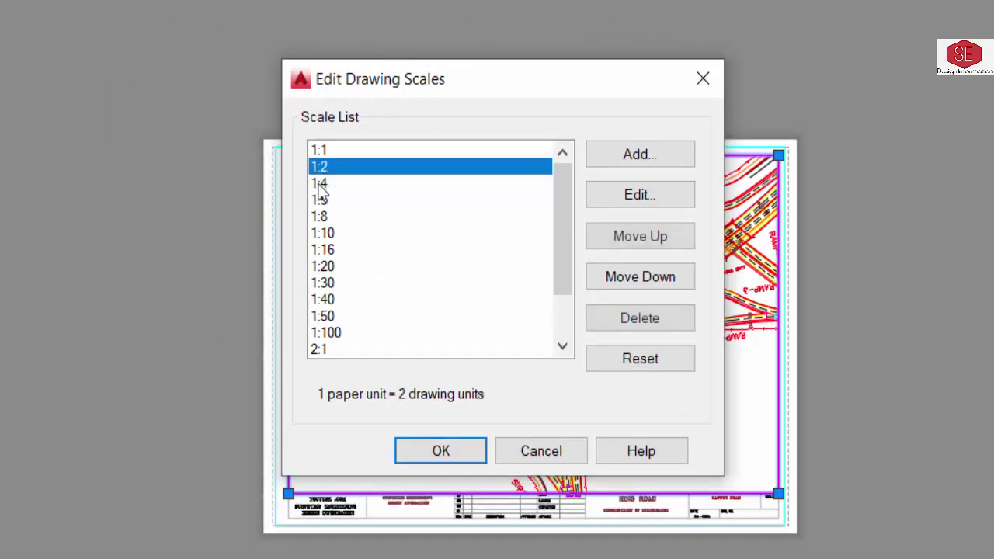
click(318, 184)
click(319, 202)
click(320, 218)
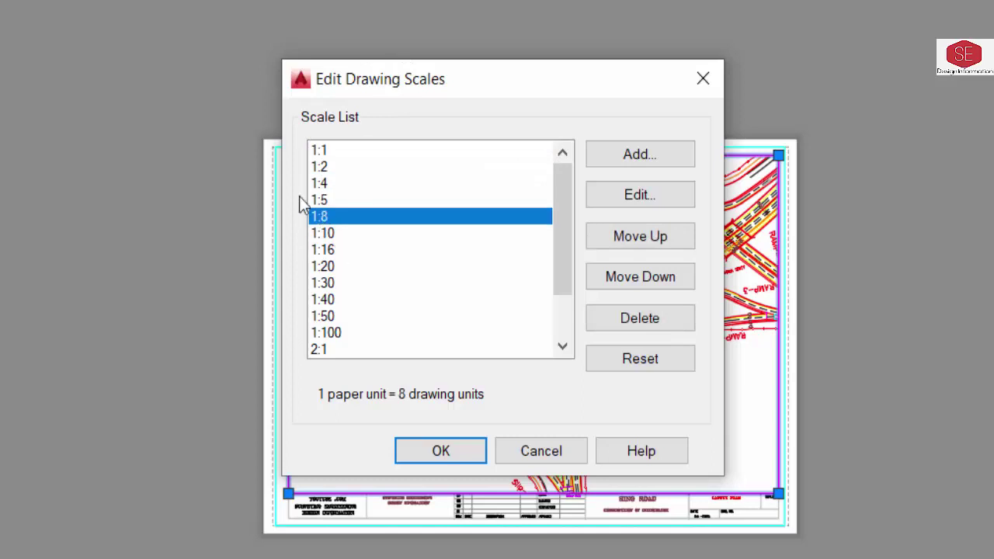
click(318, 151)
click(637, 196)
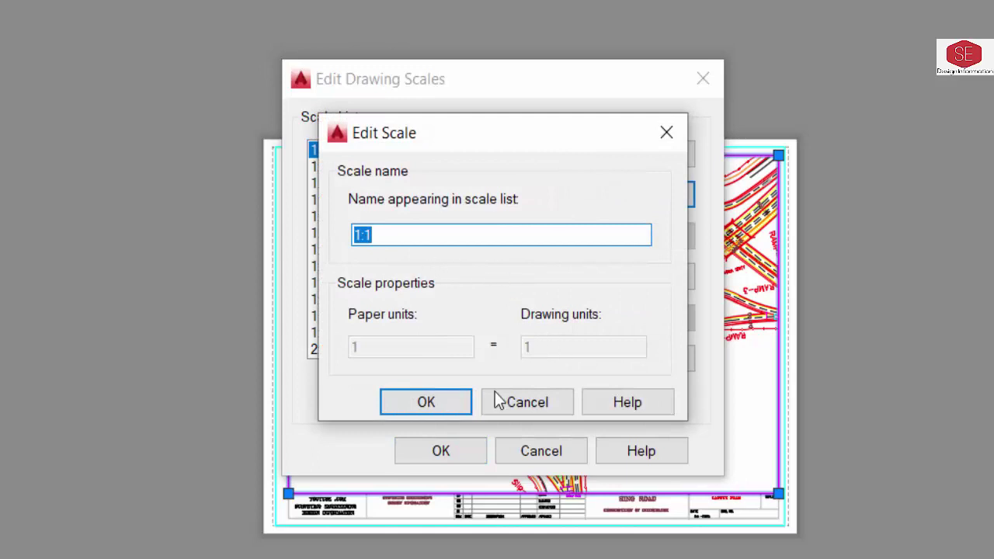
click(443, 404)
click(320, 167)
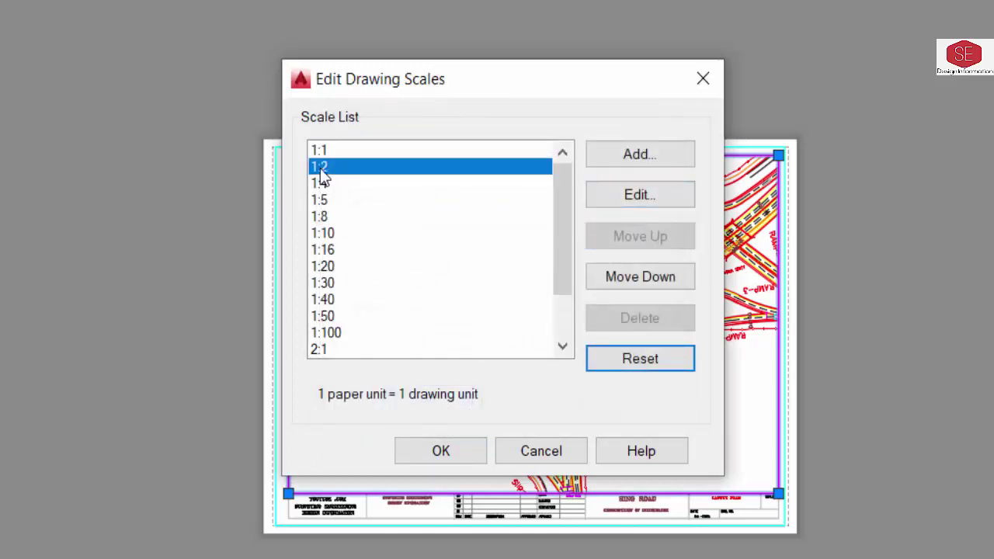
click(593, 196)
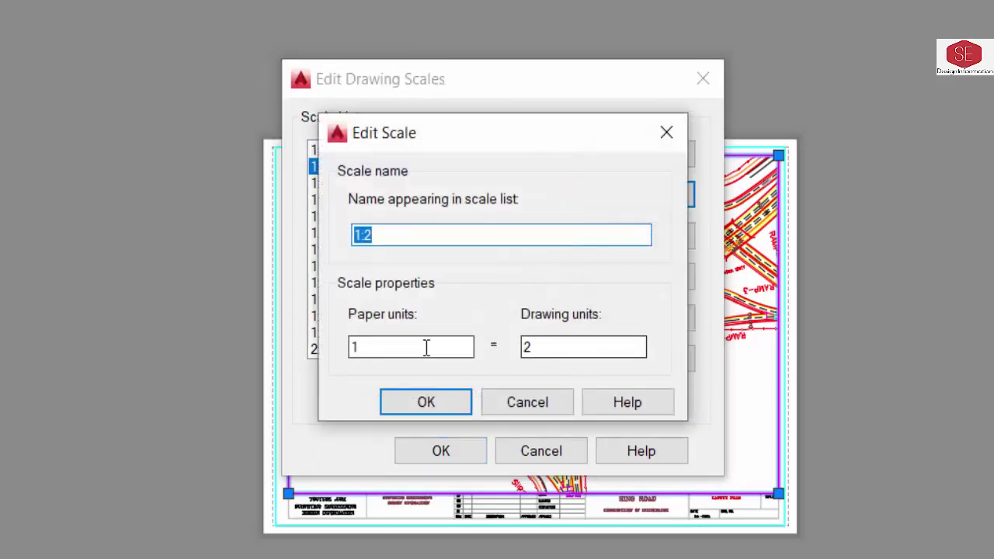
click(548, 409)
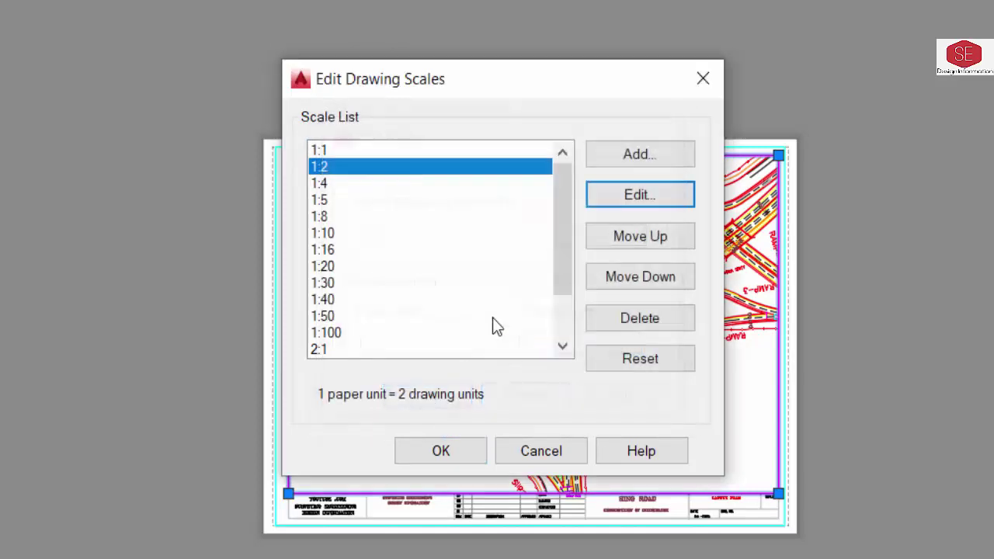
click(324, 183)
click(630, 199)
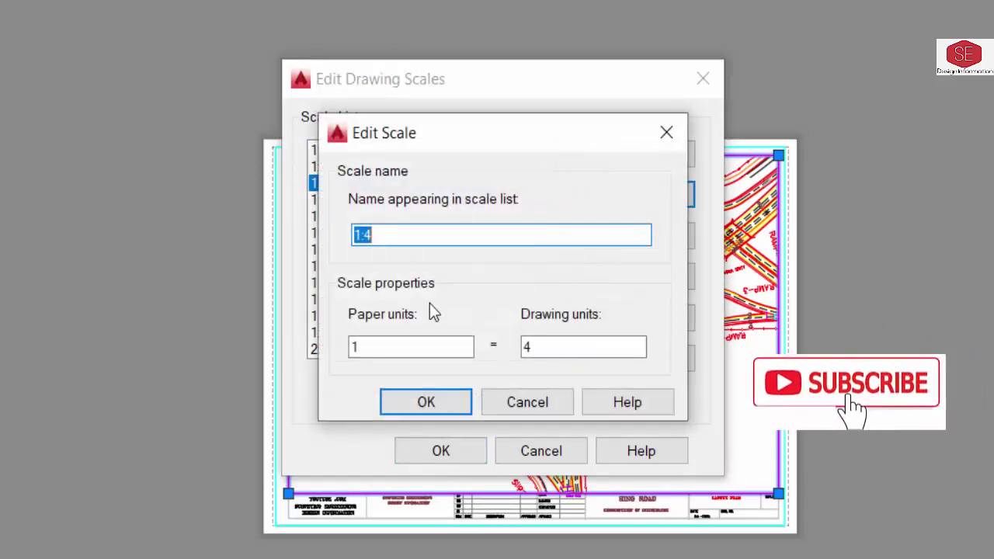
click(546, 402)
click(330, 201)
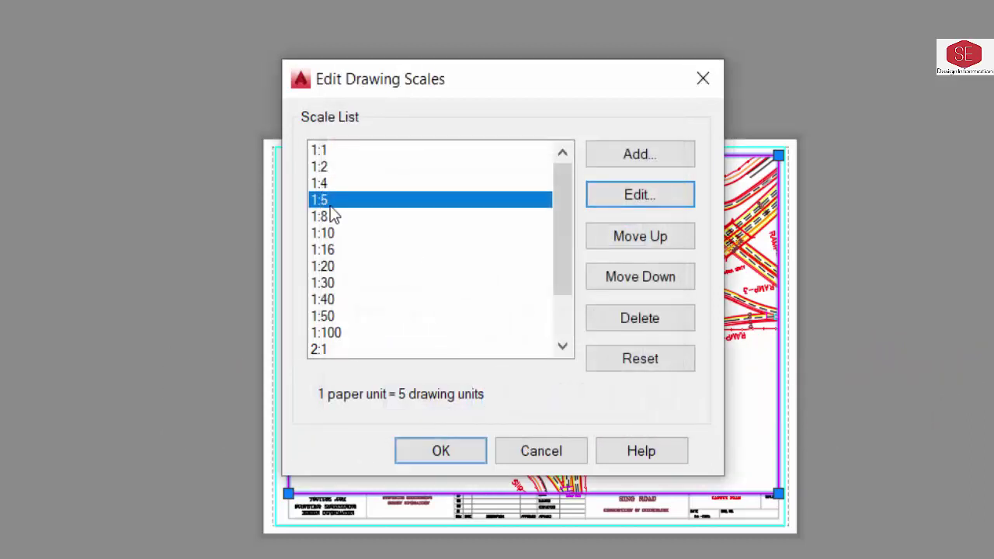
click(650, 197)
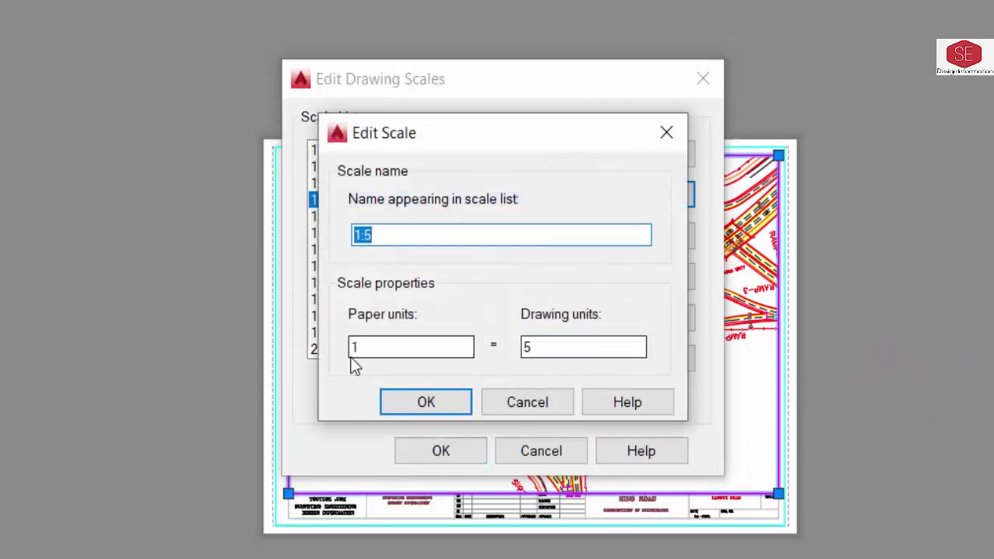
click(529, 403)
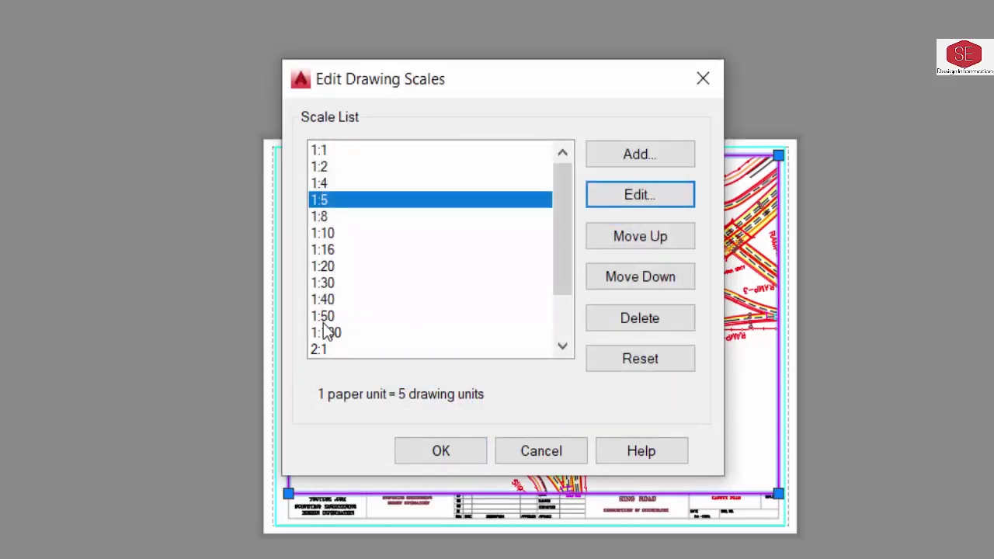
click(323, 303)
click(638, 198)
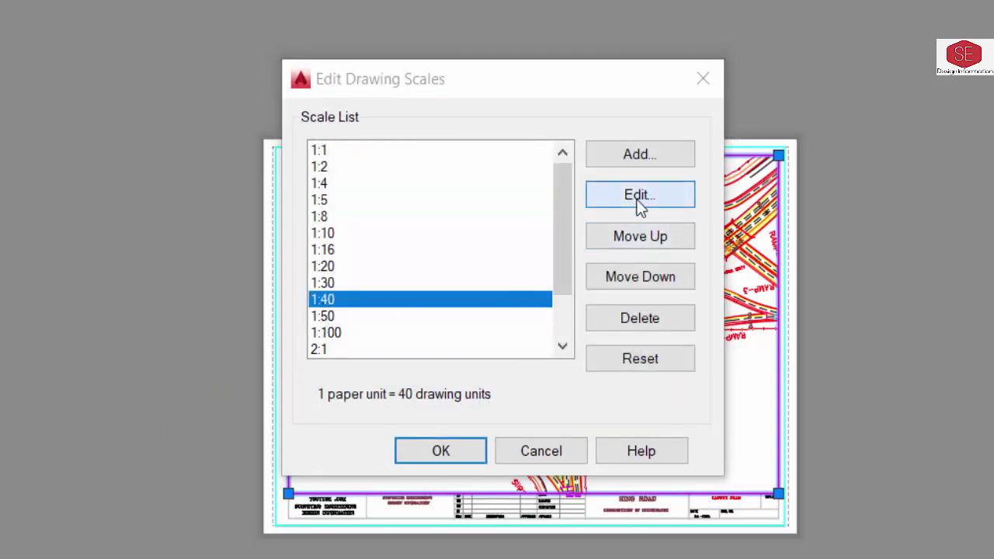
click(370, 344)
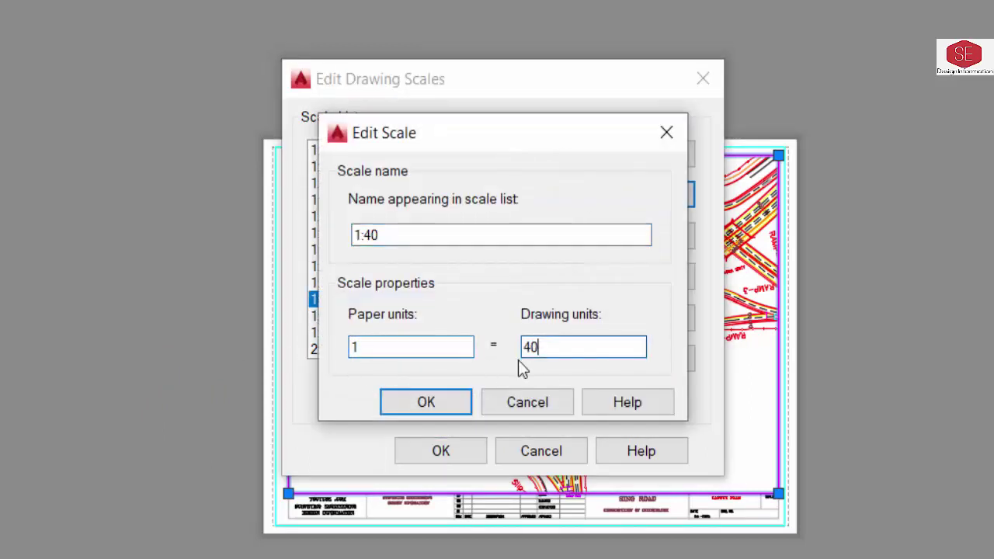
click(447, 410)
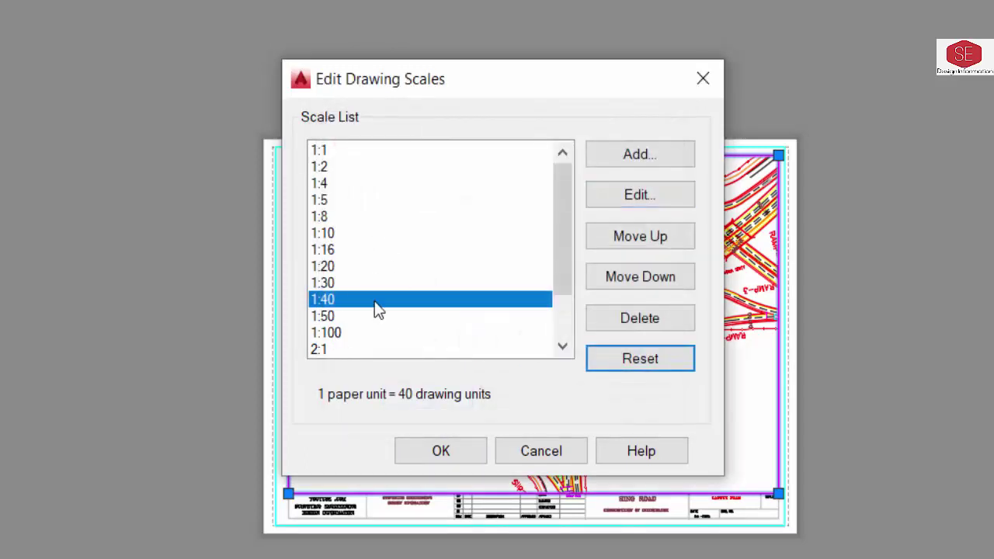
click(319, 152)
- Add a custom 1:3 scale to the drawing's scale list
click(321, 167)
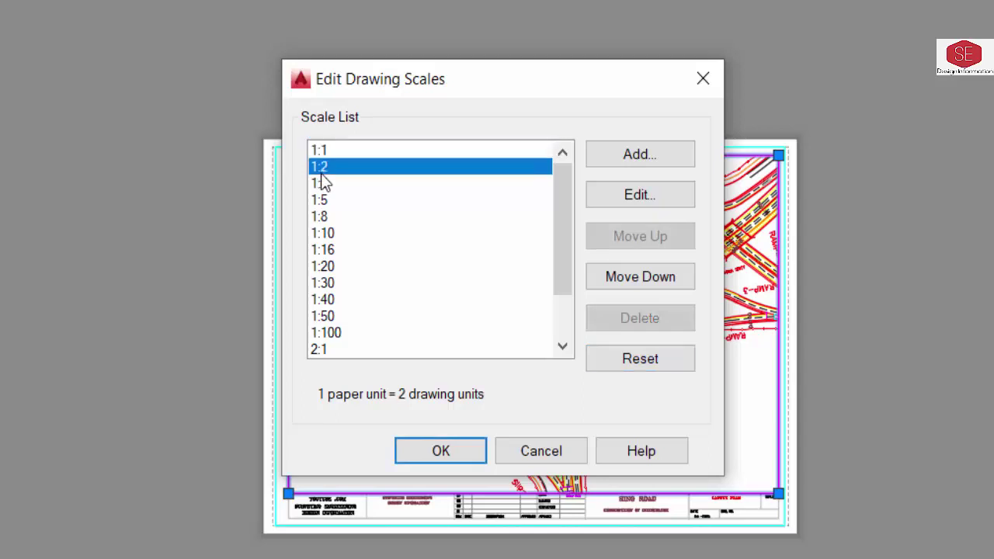
click(638, 158)
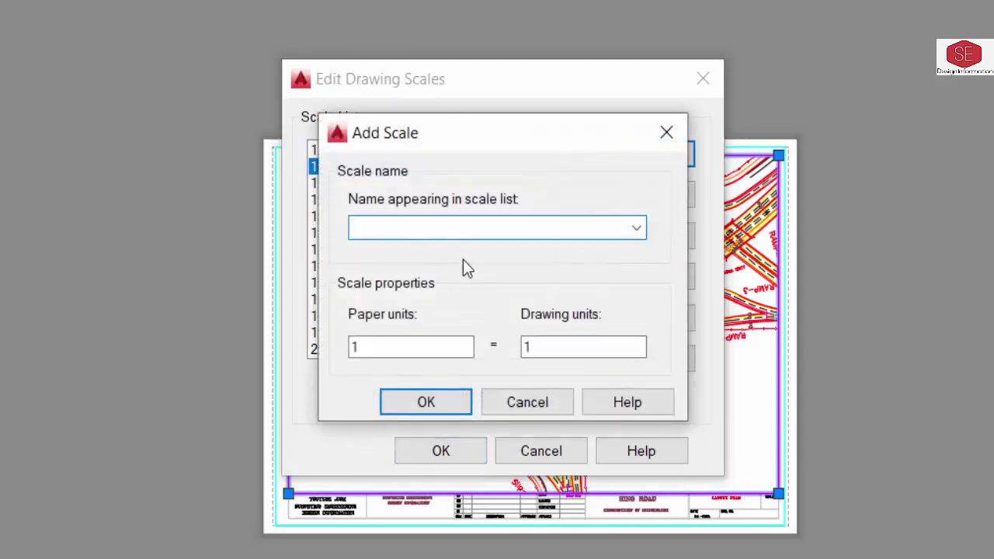
text(1:)
text(6)
key(BackSpace)
text(3)
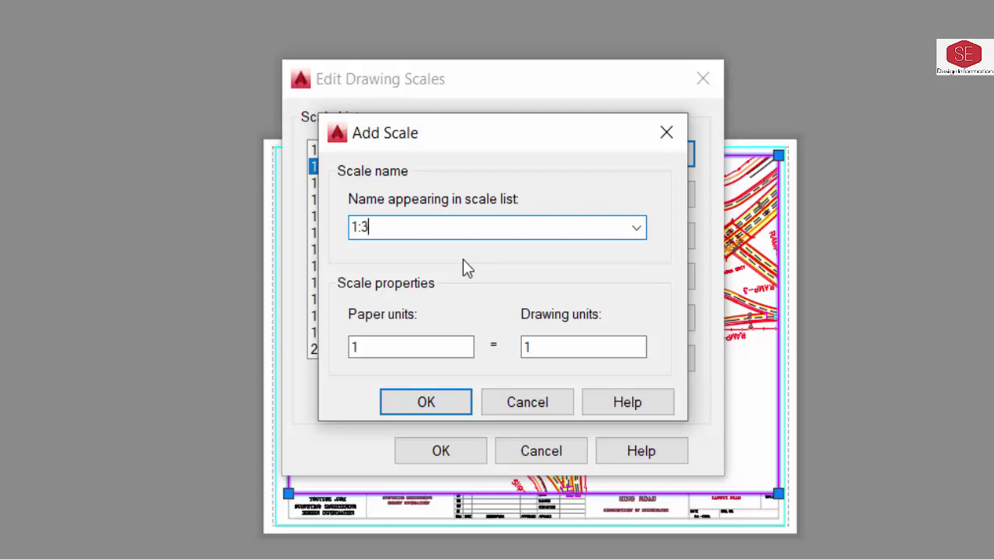
click(553, 342)
drag(569, 345, 279, 339)
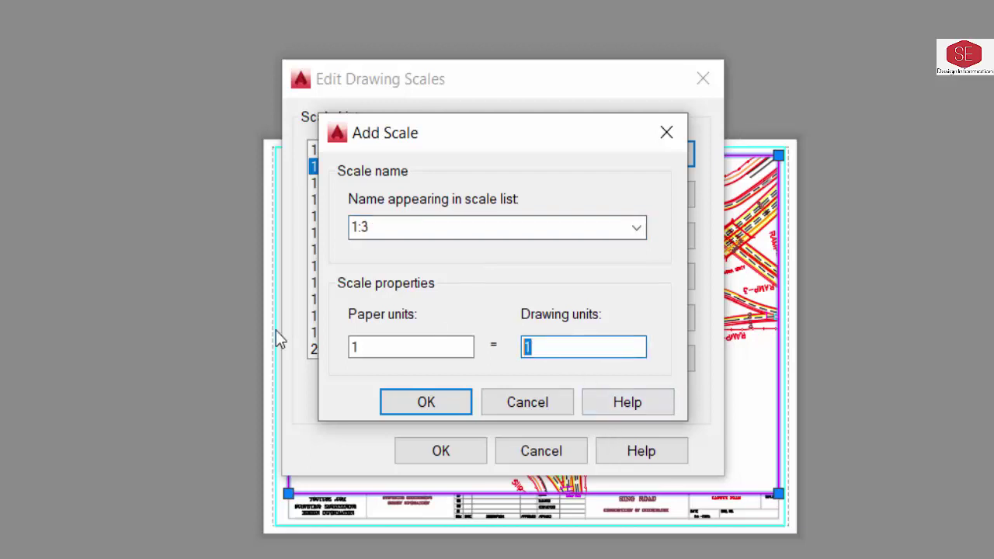
text(3)
click(426, 399)
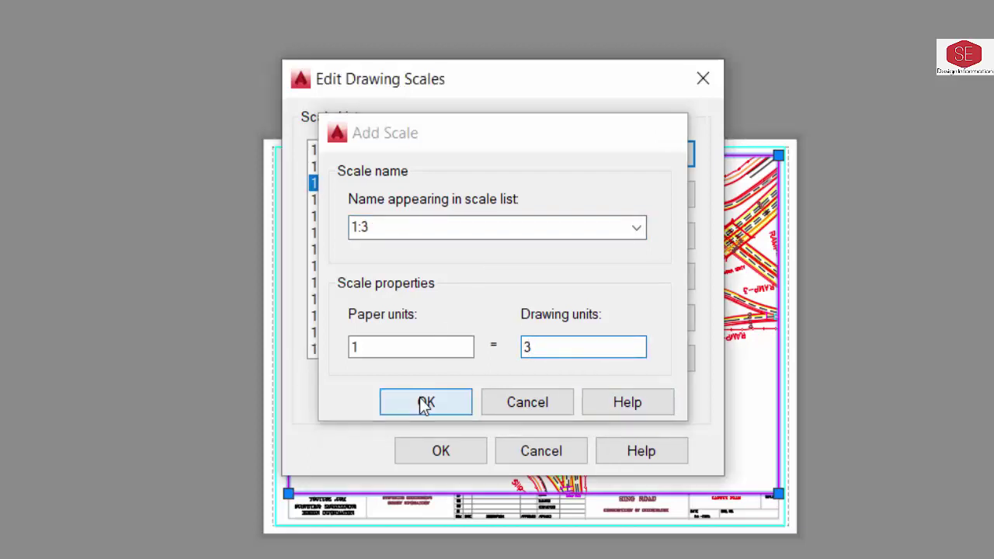
- Review the new 1:3 scale and the 1:4, 1:5 and 1:8 scale ratios
click(320, 186)
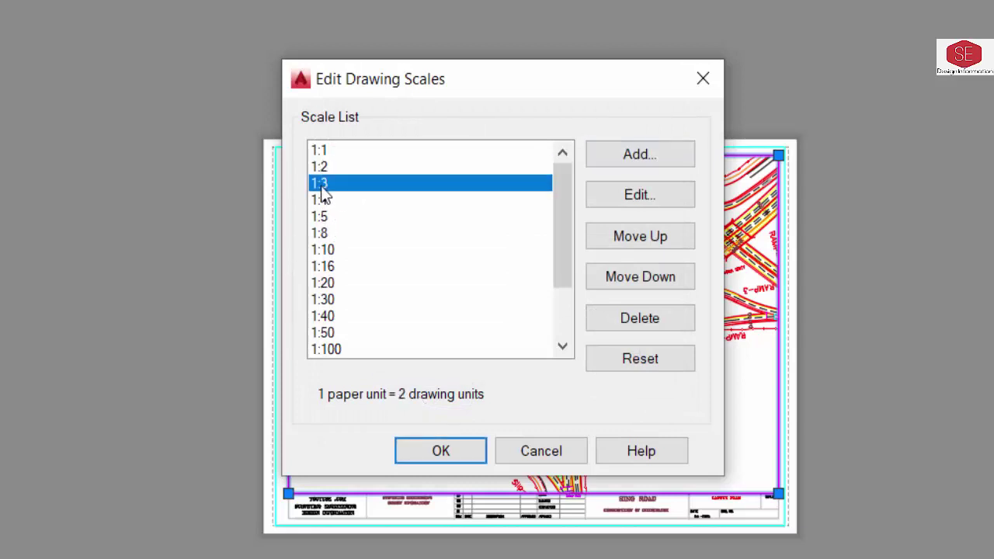
click(317, 206)
click(328, 218)
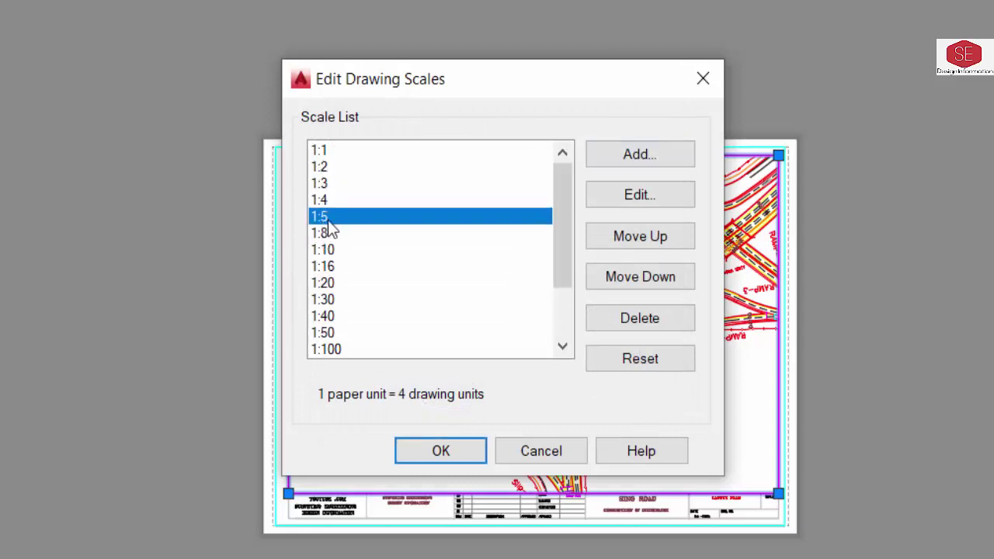
click(329, 235)
click(329, 223)
click(327, 235)
click(325, 217)
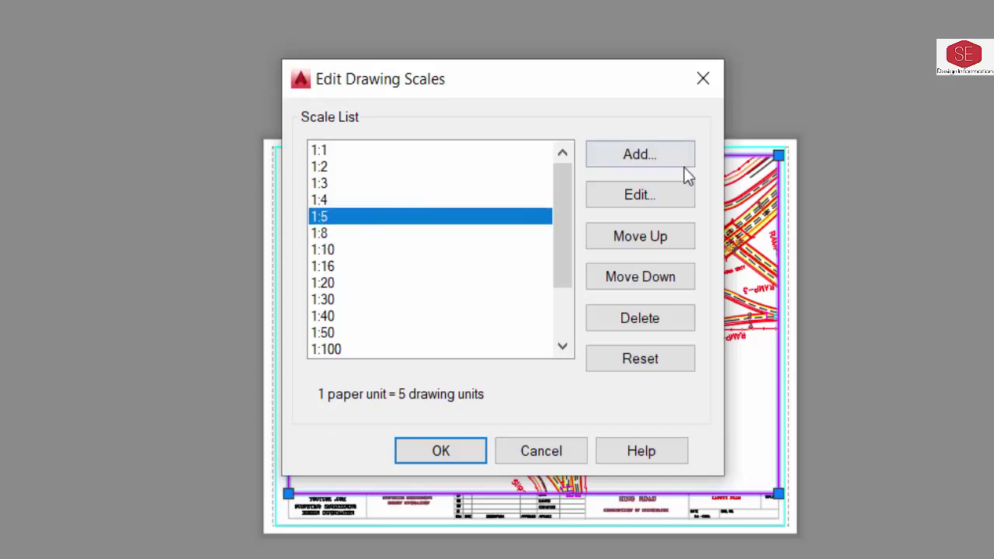
- Add a custom 1:6 scale, check it in the list, and keep the updated list
click(626, 166)
text(1:)
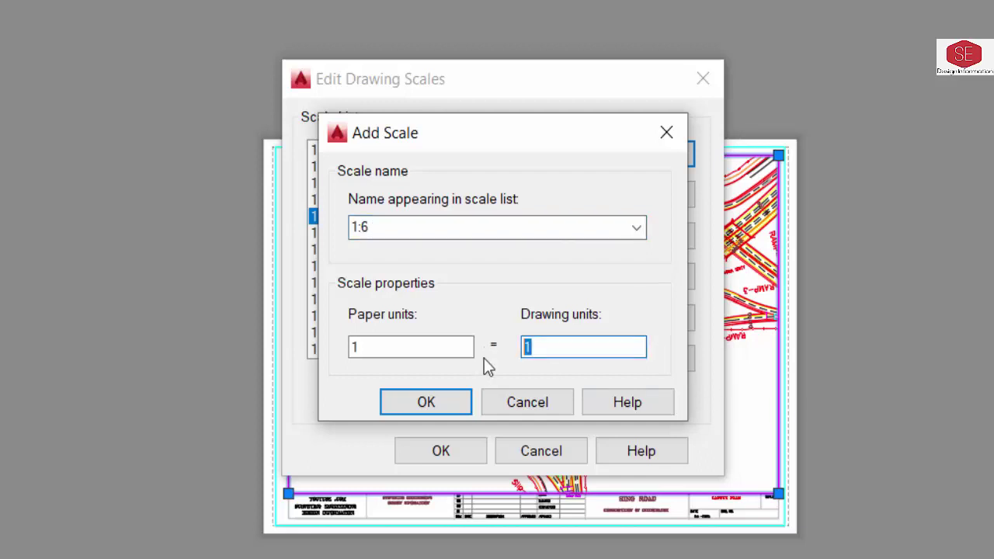
text(6)
click(458, 407)
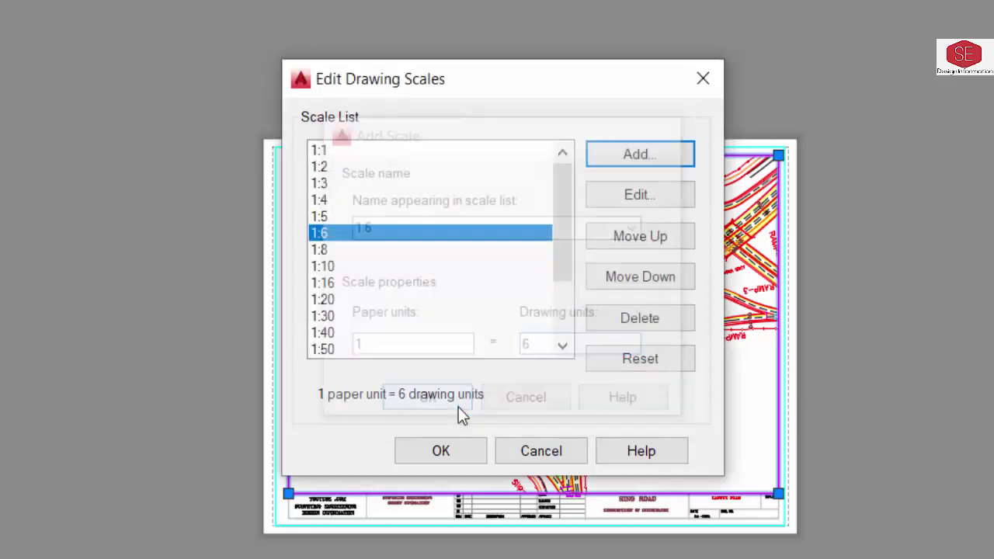
click(326, 250)
click(321, 220)
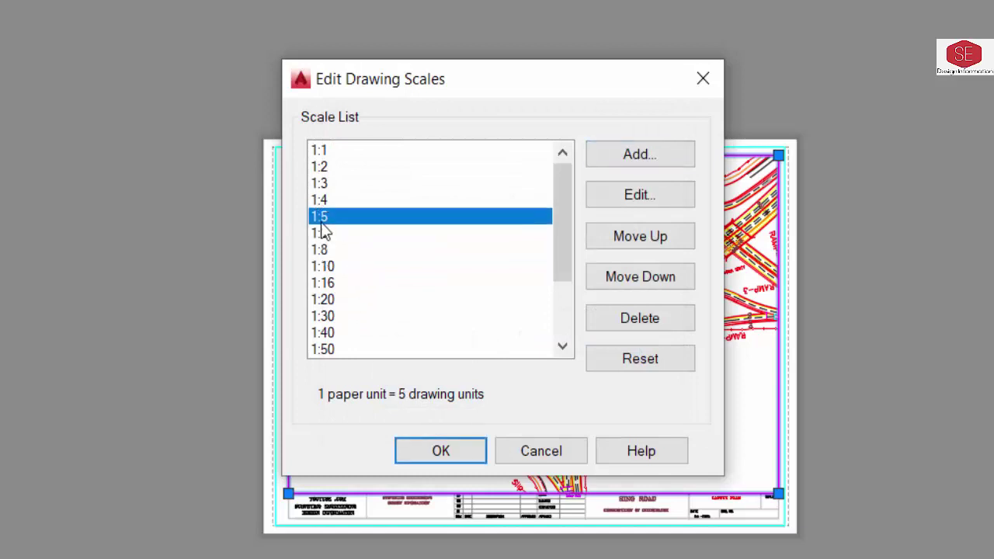
click(315, 237)
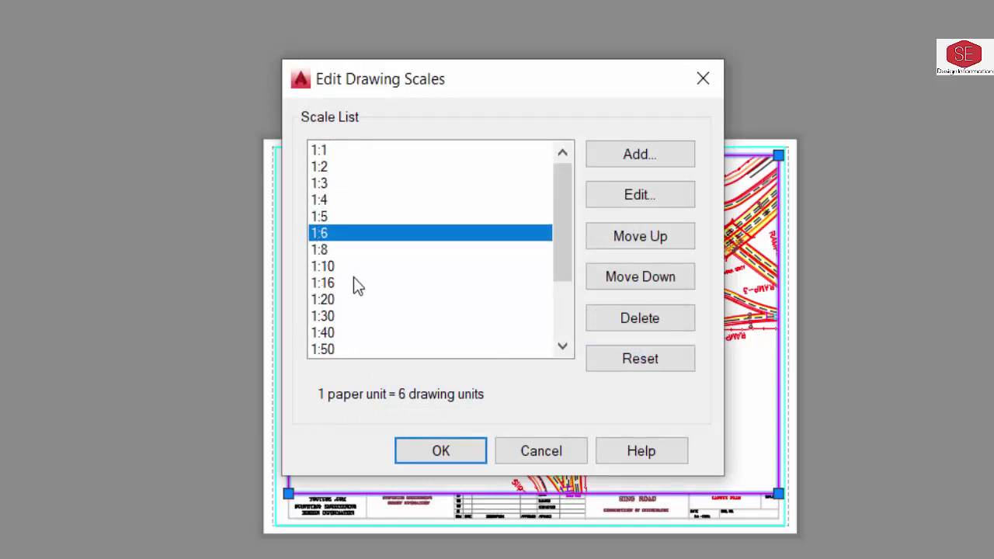
scroll(353, 279, down, 3)
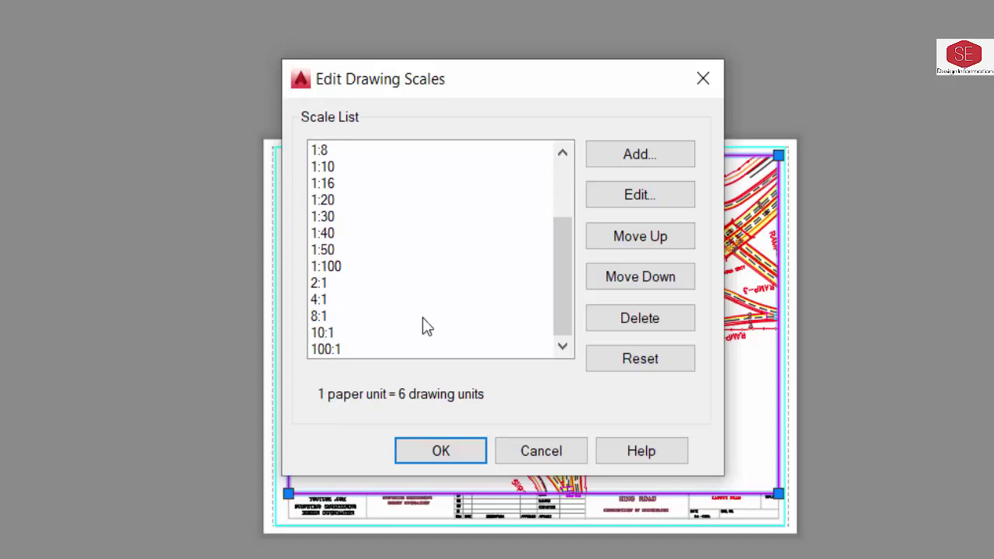
scroll(333, 233, up, 1)
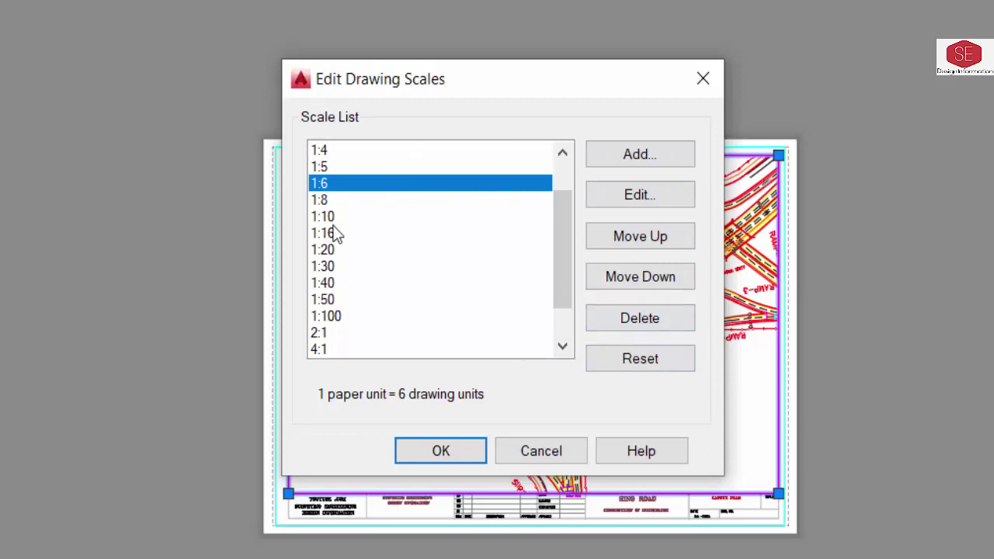
click(318, 168)
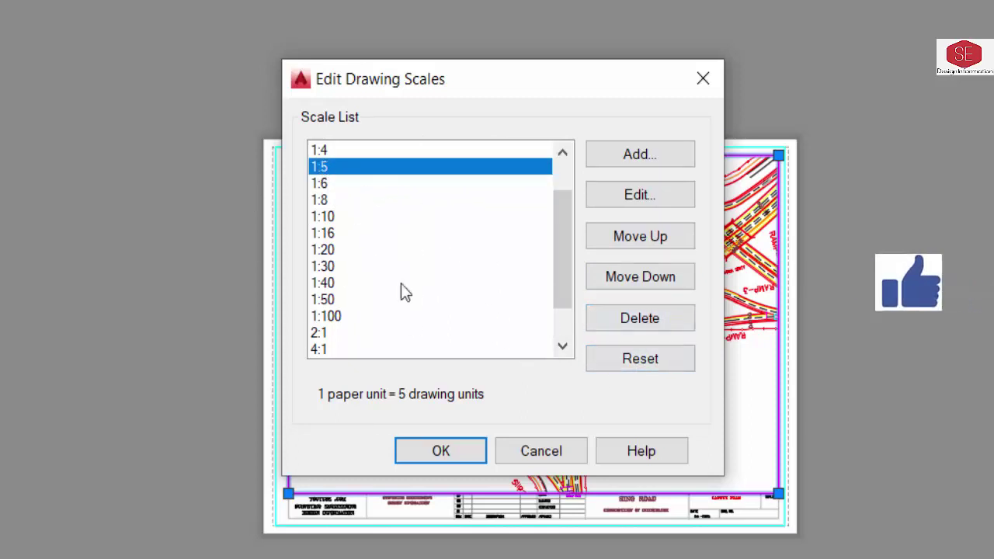
click(408, 460)
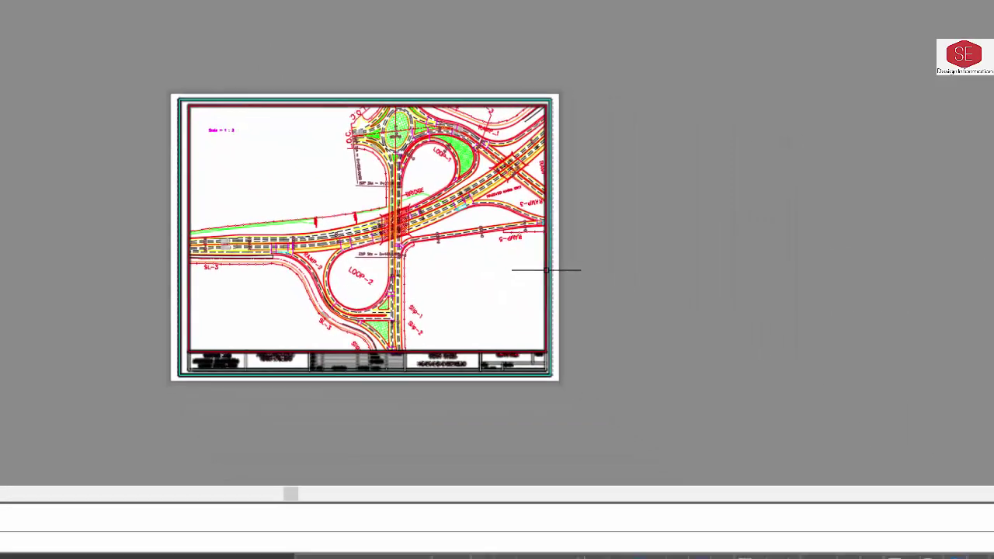
- Set the full-frame viewport's scale to 1:2 (50%) from the status-bar scale list
click(546, 270)
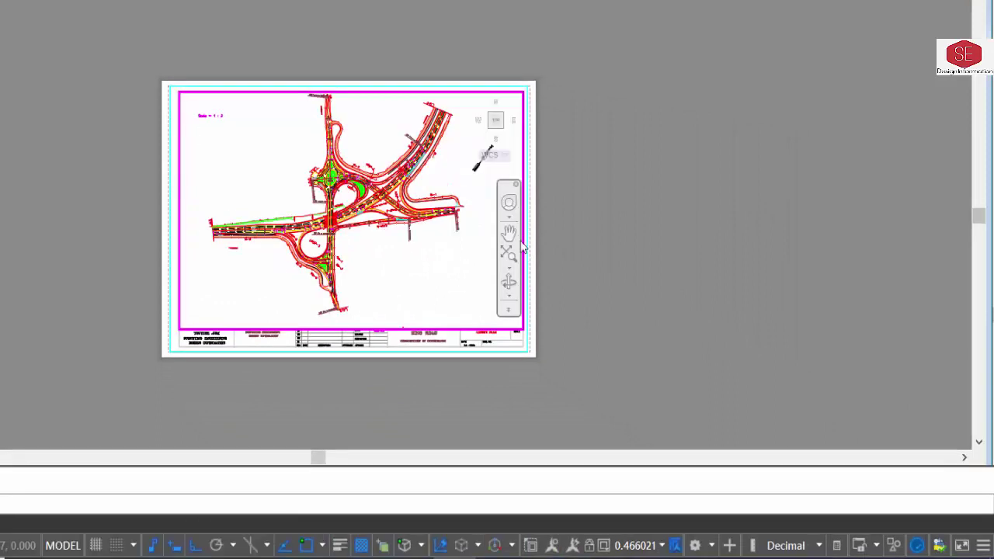
double_click(230, 240)
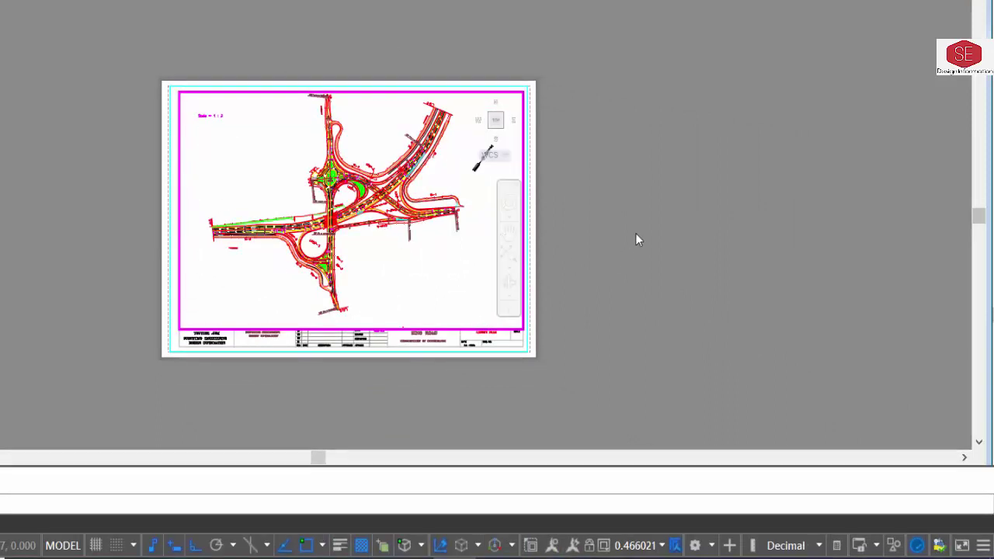
double_click(578, 160)
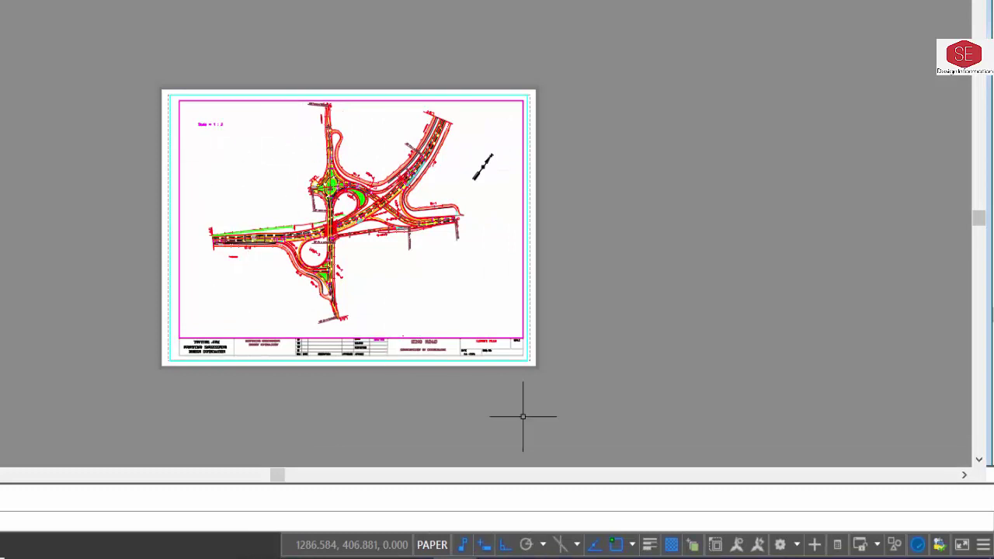
click(523, 300)
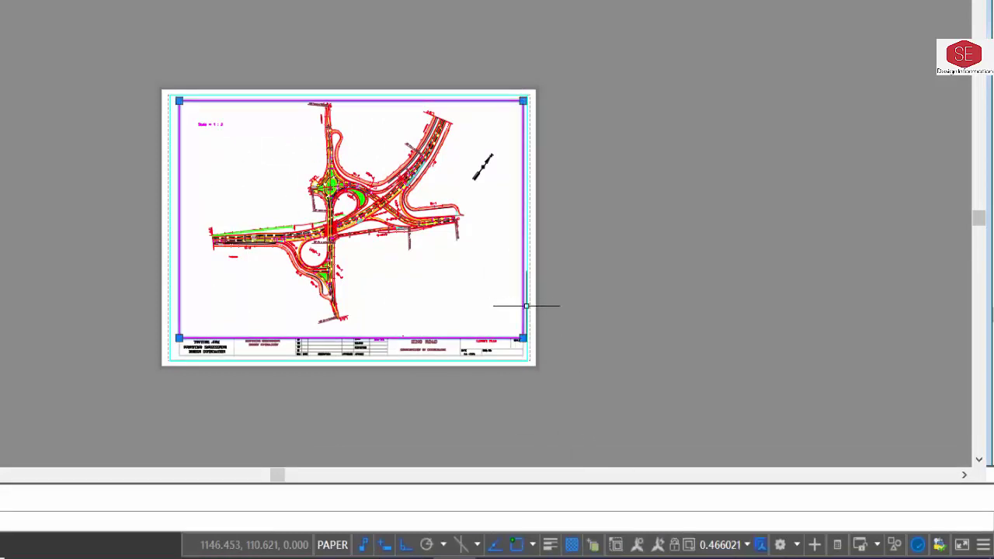
click(723, 546)
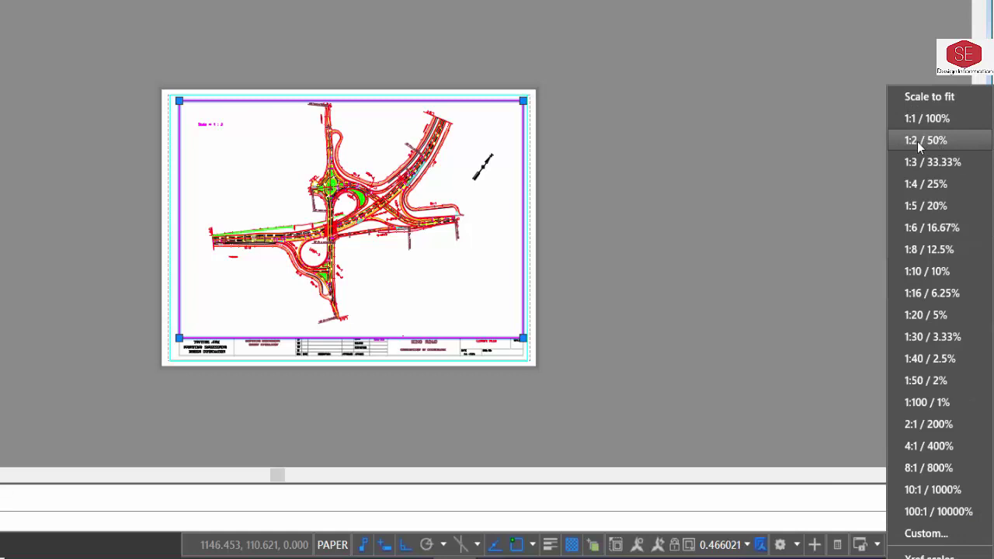
click(917, 141)
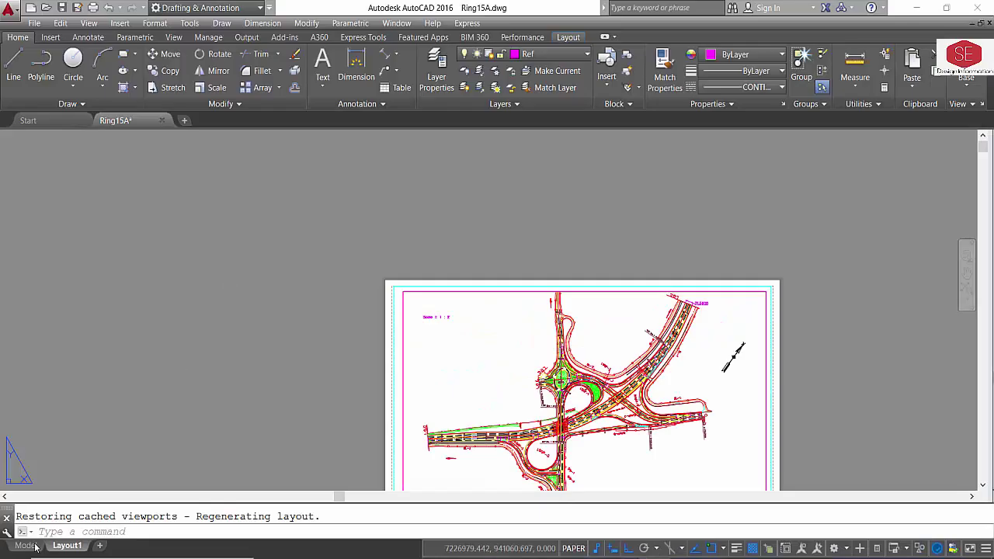
- Switch to Model space and zoom in to inspect the 31.5000 road-width dimension
click(25, 546)
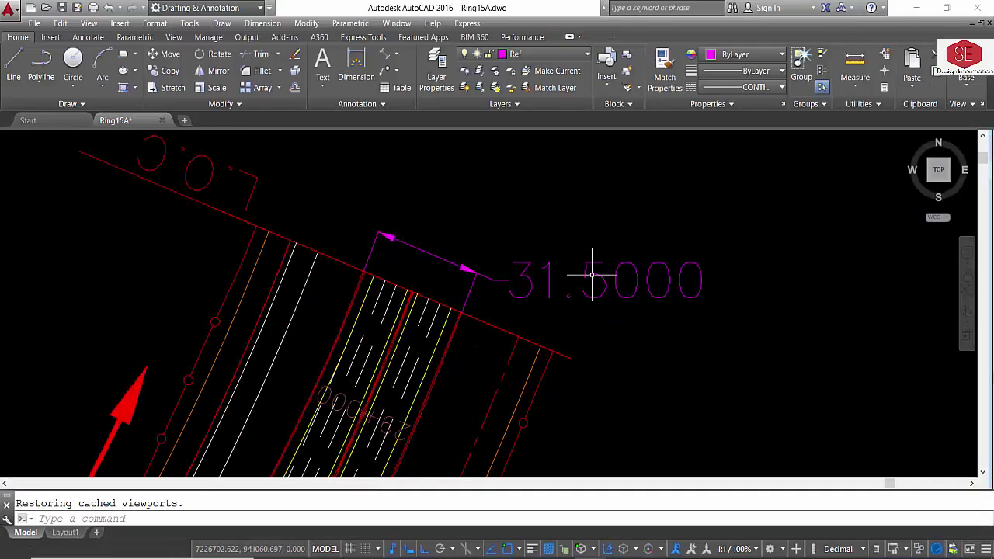
click(422, 247)
scroll(422, 247, up, 3)
scroll(361, 266, up, 3)
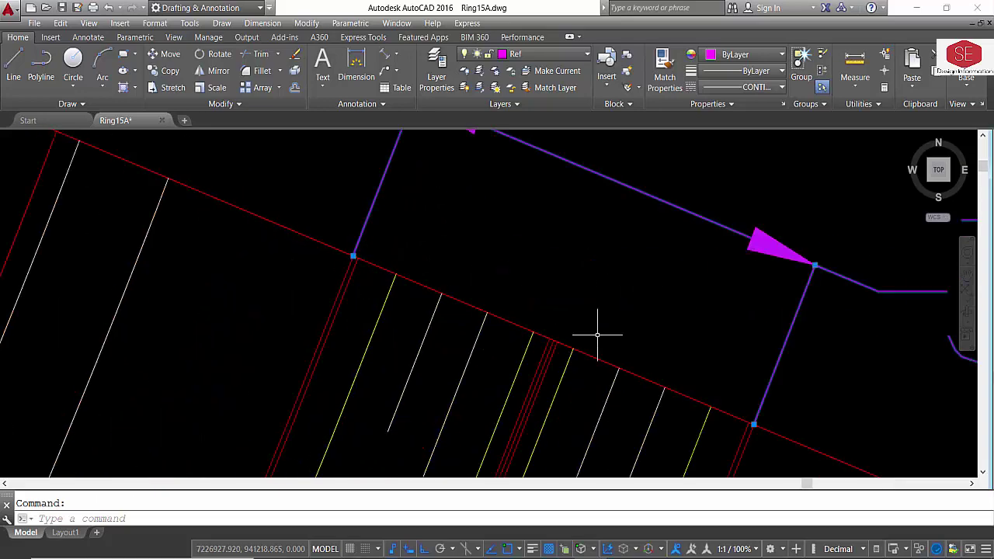
scroll(542, 392, down, 3)
scroll(510, 311, down, 3)
key(Escape)
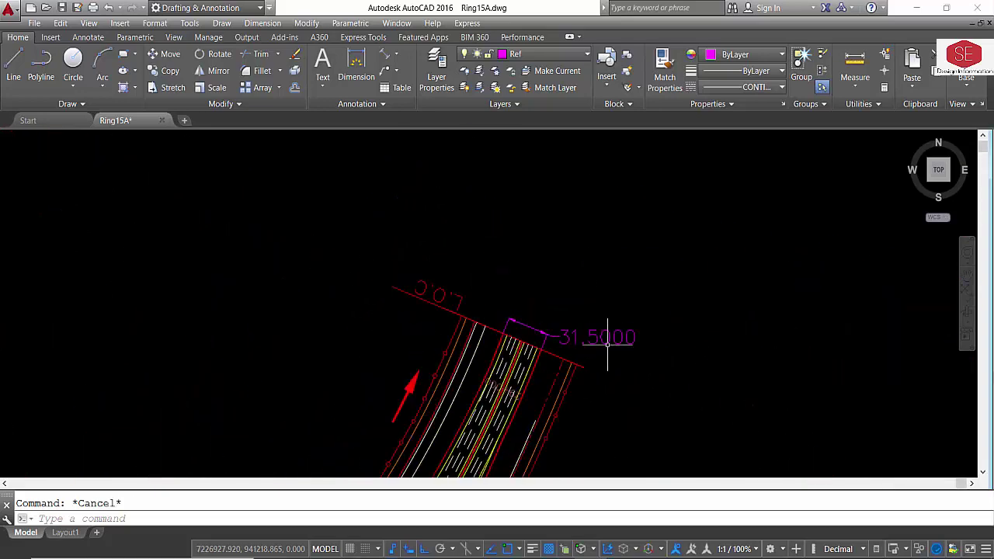
- Return to the Layout1 sheet and zoom to the ramp end
click(66, 533)
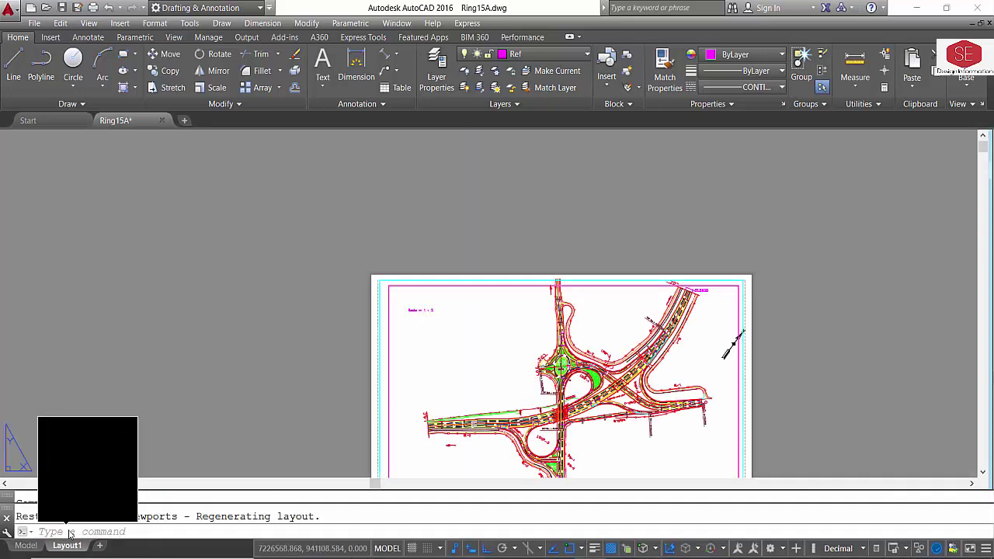
scroll(695, 288, up, 5)
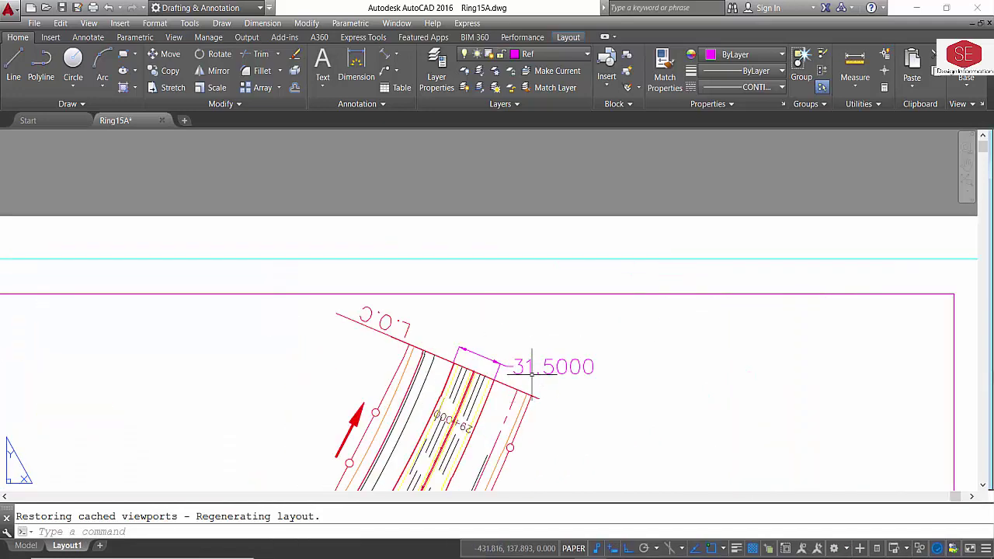
scroll(532, 371, up, 4)
scroll(330, 144, down, 4)
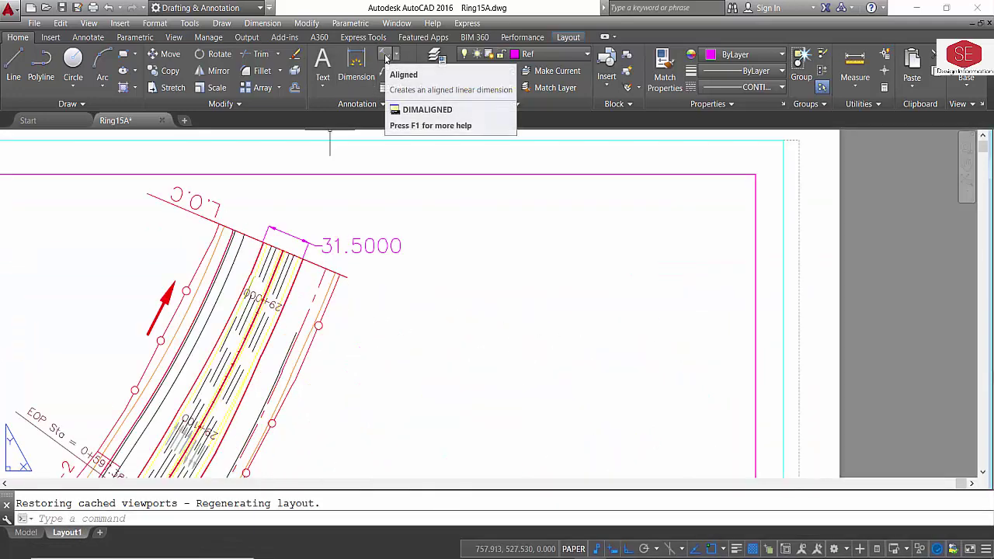
- Add a paper-space aligned dimension across the road reading 15.7500, then start a Windows search
click(384, 56)
scroll(288, 311, up, 2)
scroll(288, 310, up, 3)
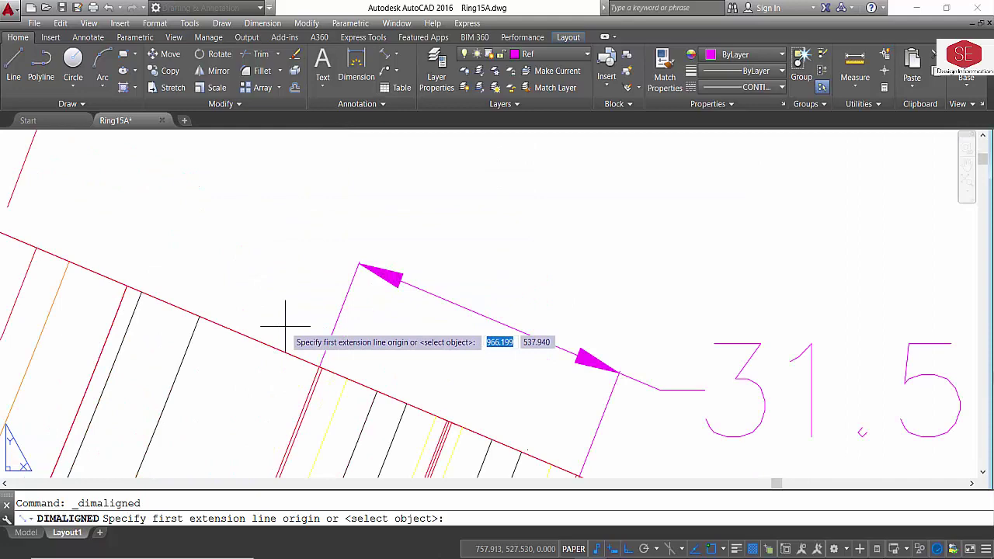
click(316, 365)
middle_drag(587, 460, 506, 377)
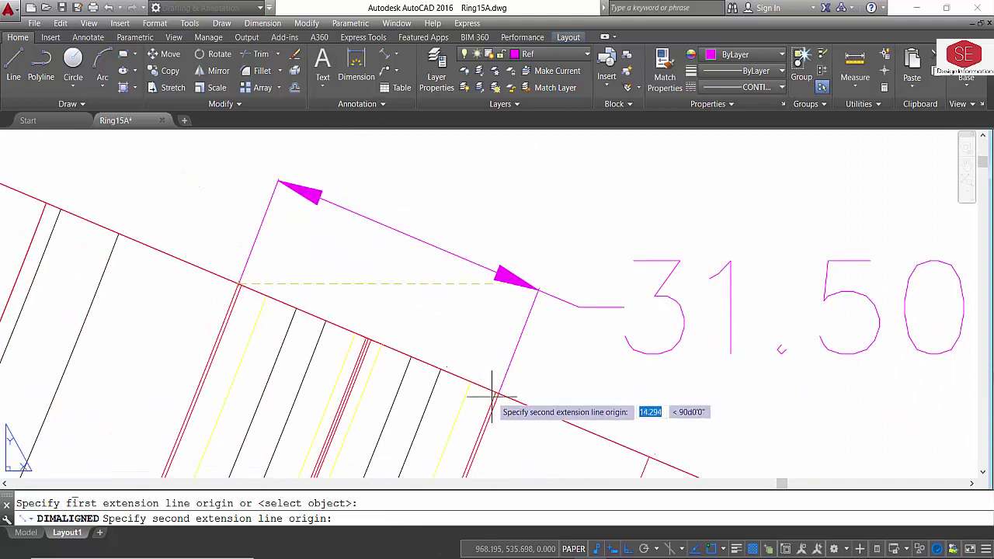
click(497, 396)
scroll(505, 403, down, 2)
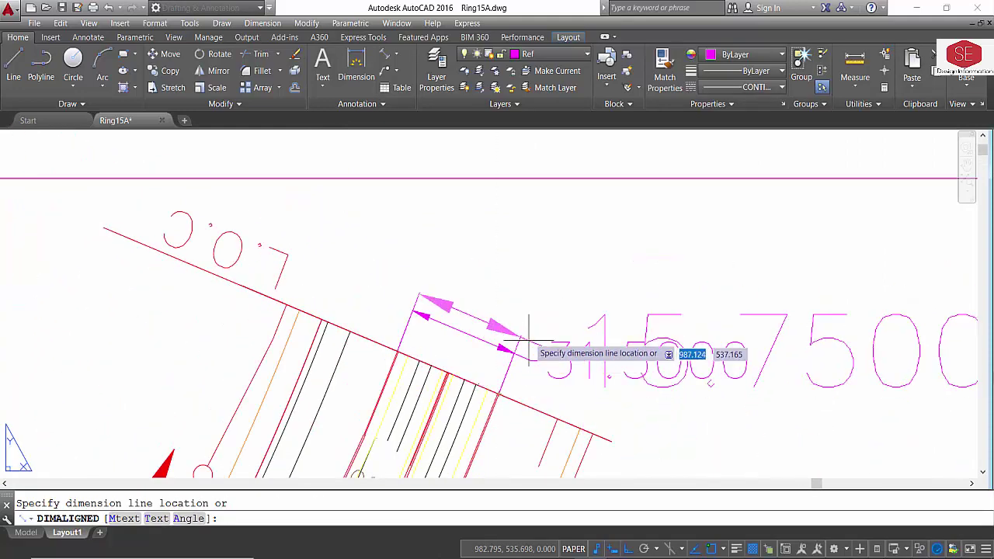
click(532, 262)
scroll(329, 259, down, 4)
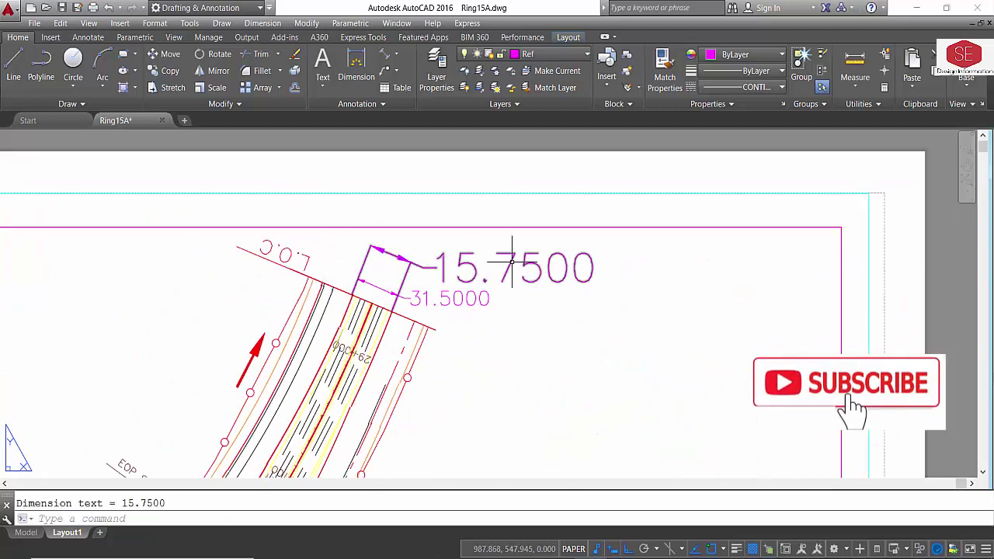
click(509, 266)
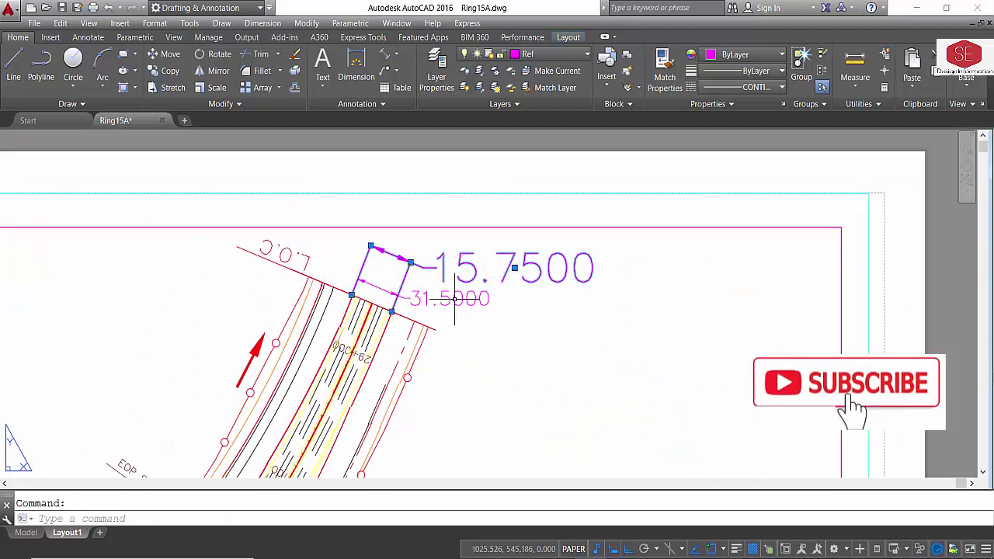
key(super)
- Launch Calculator, compute 31.5 ÷ 2 = 15.75, then clear and close it
text(calc)
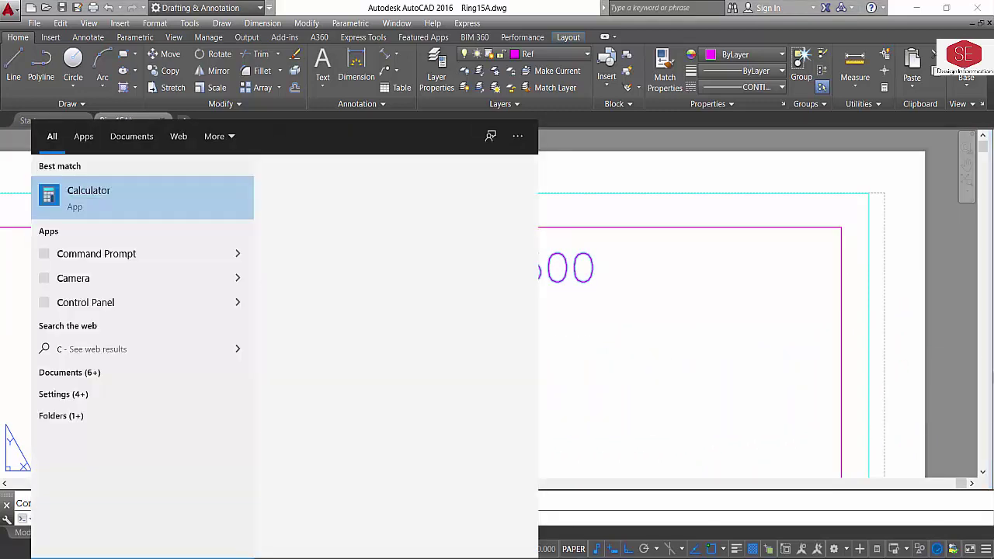
click(103, 202)
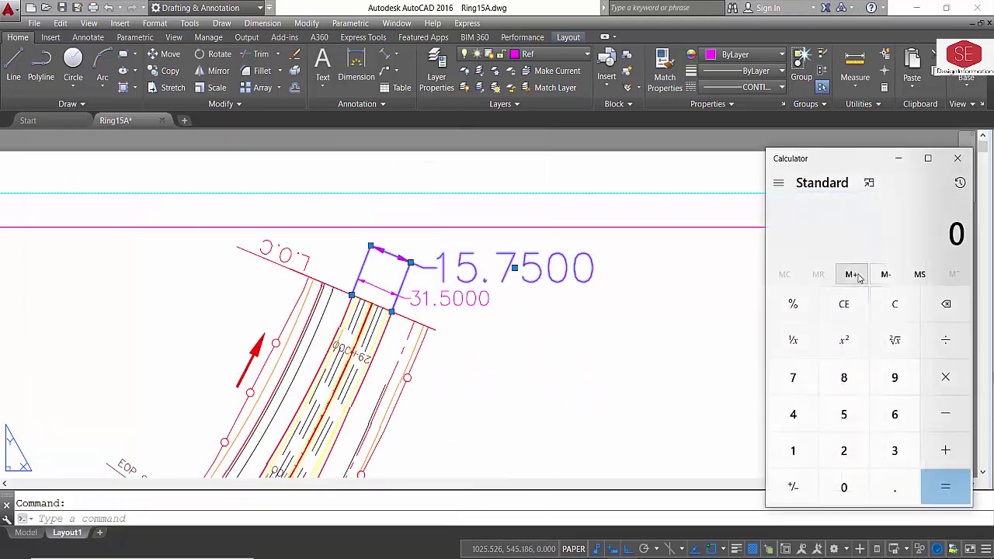
click(893, 451)
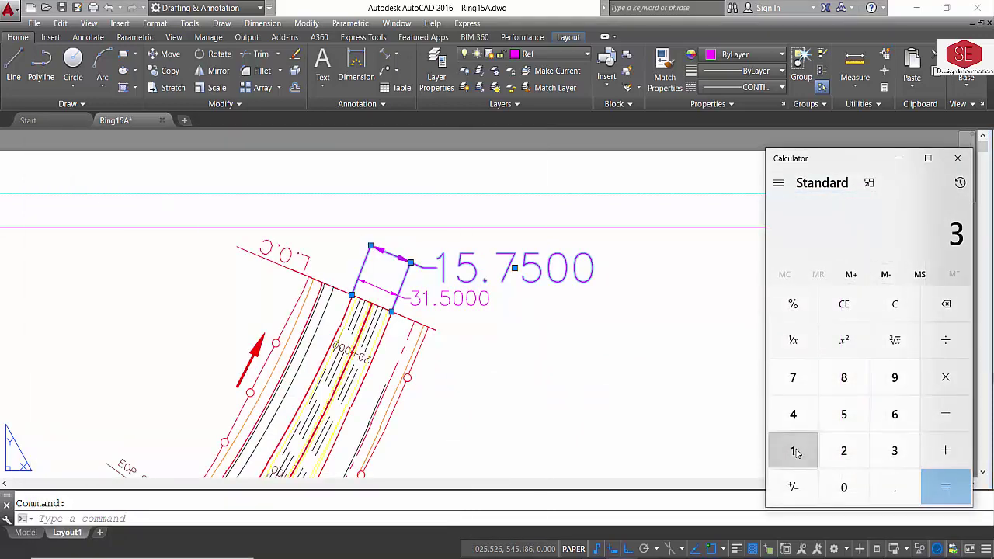
click(793, 450)
click(893, 486)
click(855, 420)
click(937, 346)
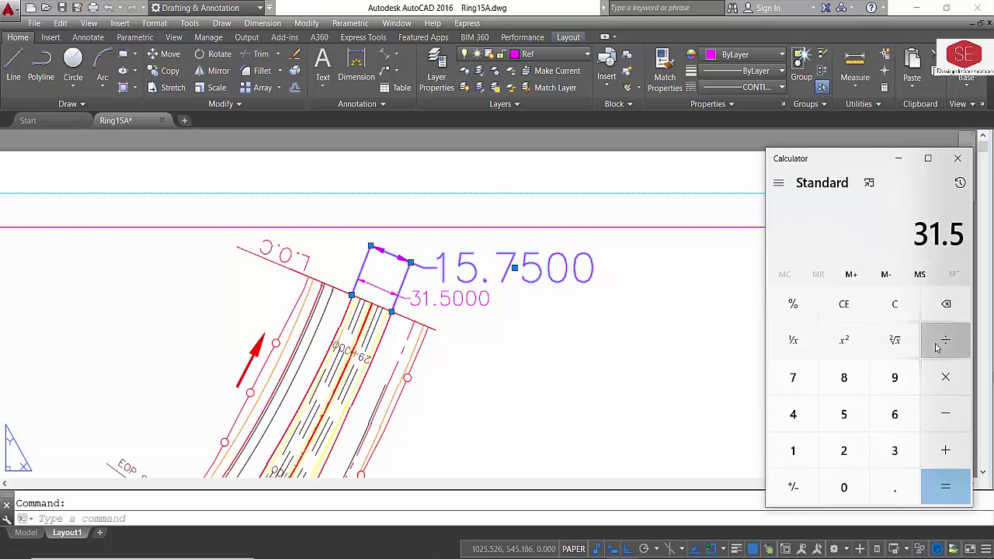
click(843, 452)
click(935, 494)
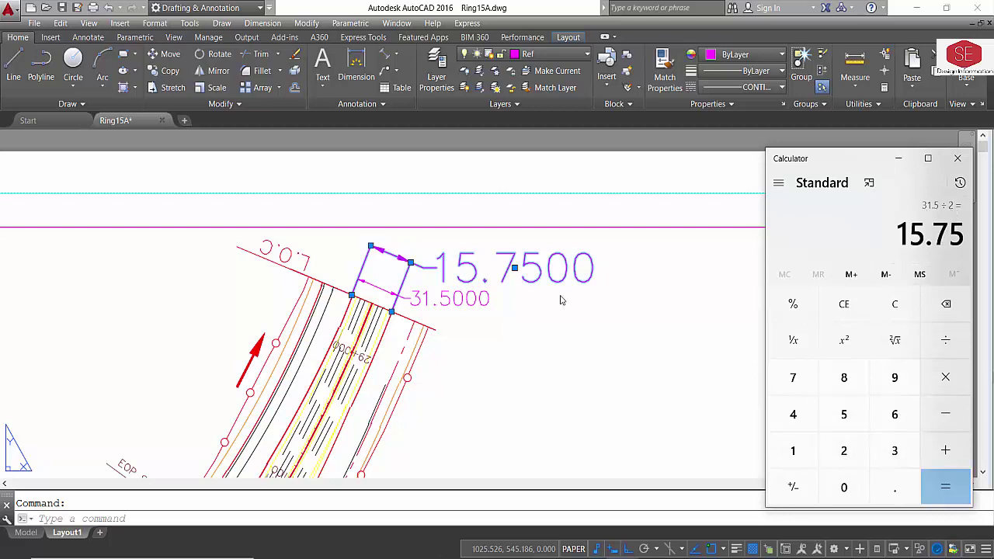
key(Escape)
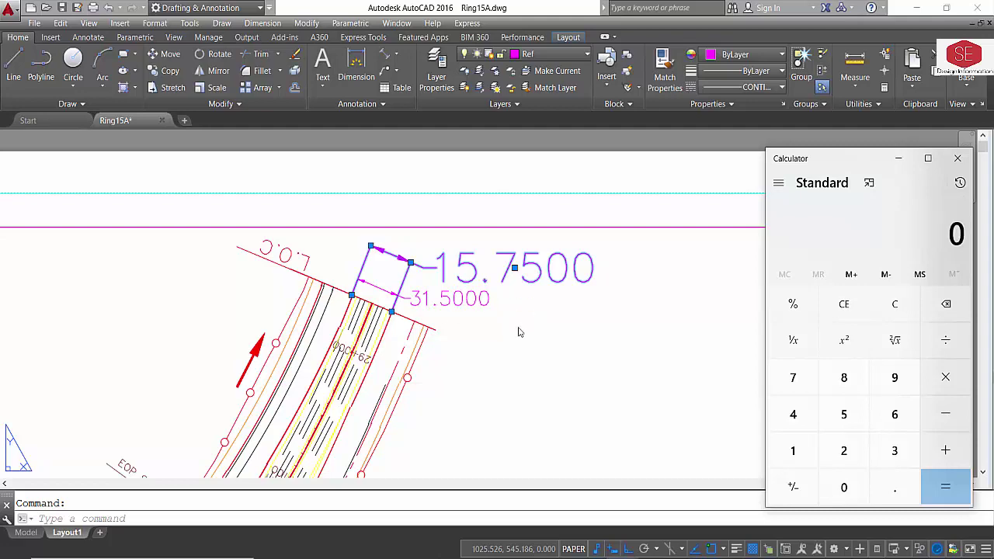
click(898, 158)
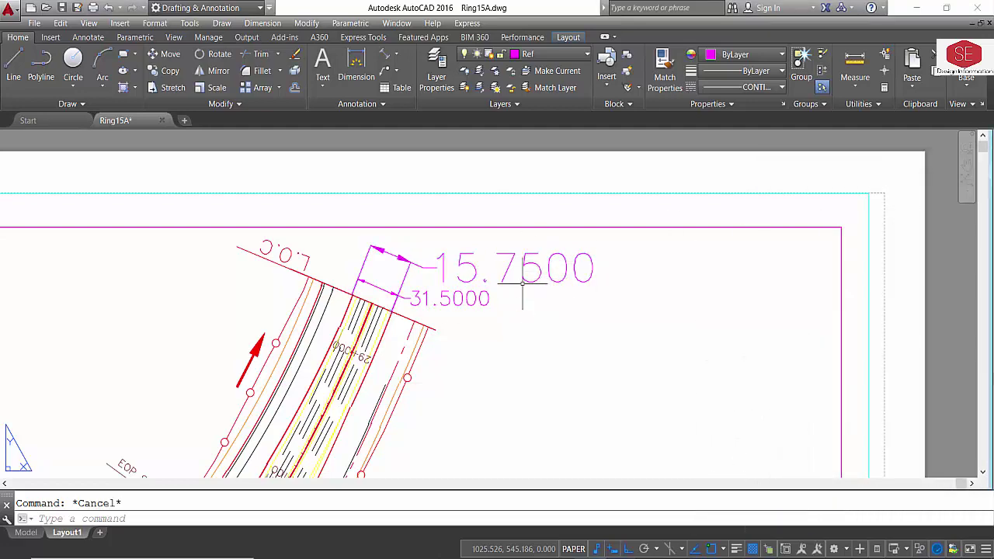
- Erase the temporary 15.7500 dimension
key(Return)
scroll(541, 268, down, 5)
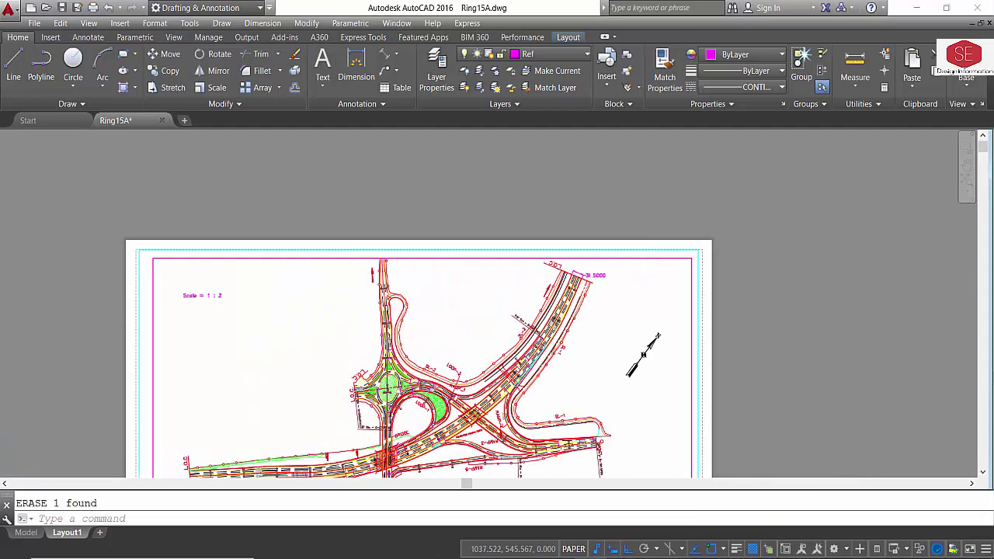
scroll(466, 256, down, 2)
scroll(428, 225, up, 5)
scroll(425, 239, up, 1)
scroll(425, 239, down, 5)
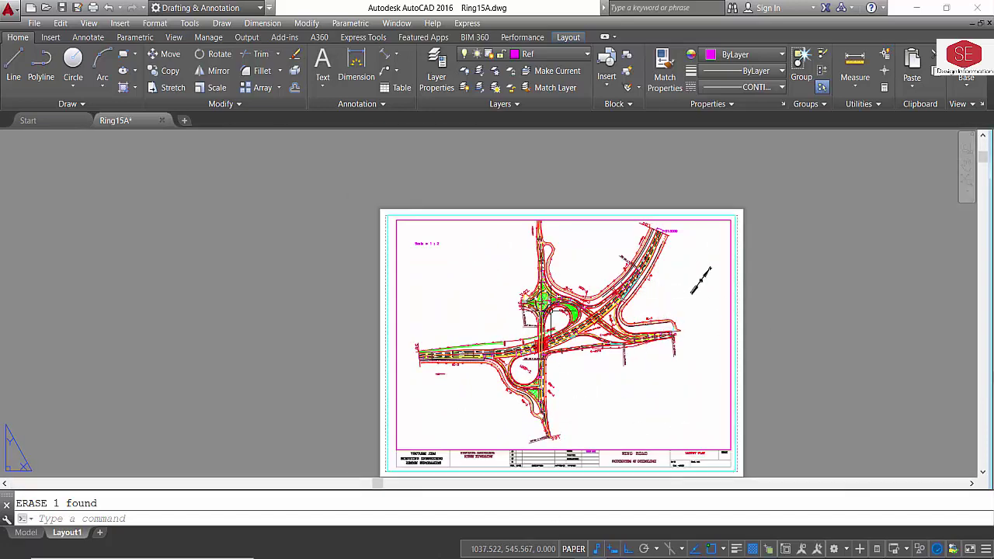
- Set the layout viewport scale to 1:5 (20%)
click(731, 383)
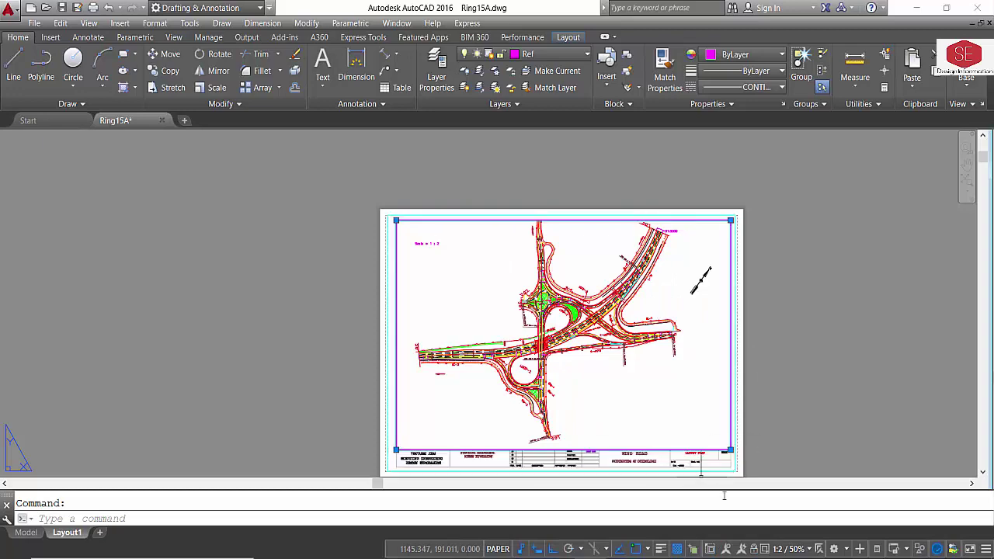
click(807, 549)
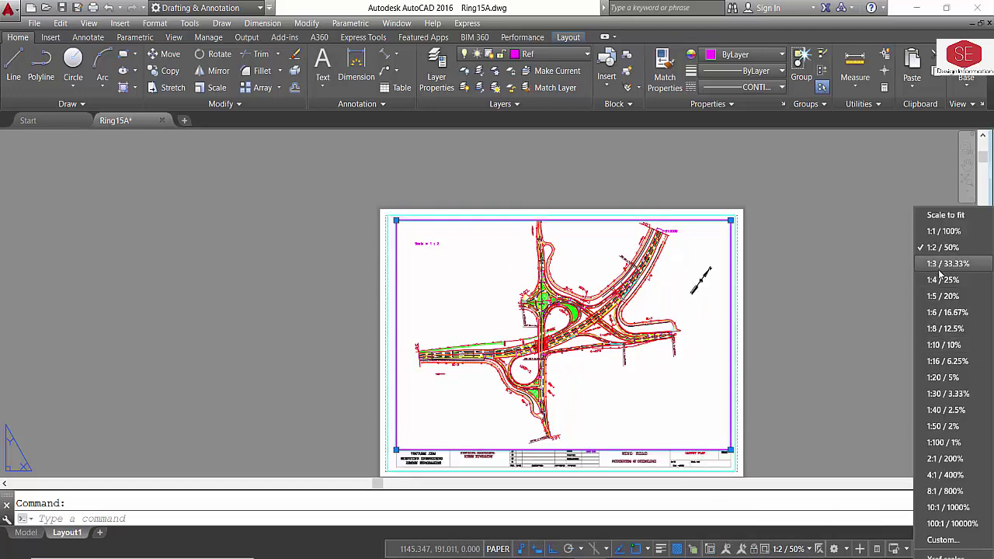
click(938, 296)
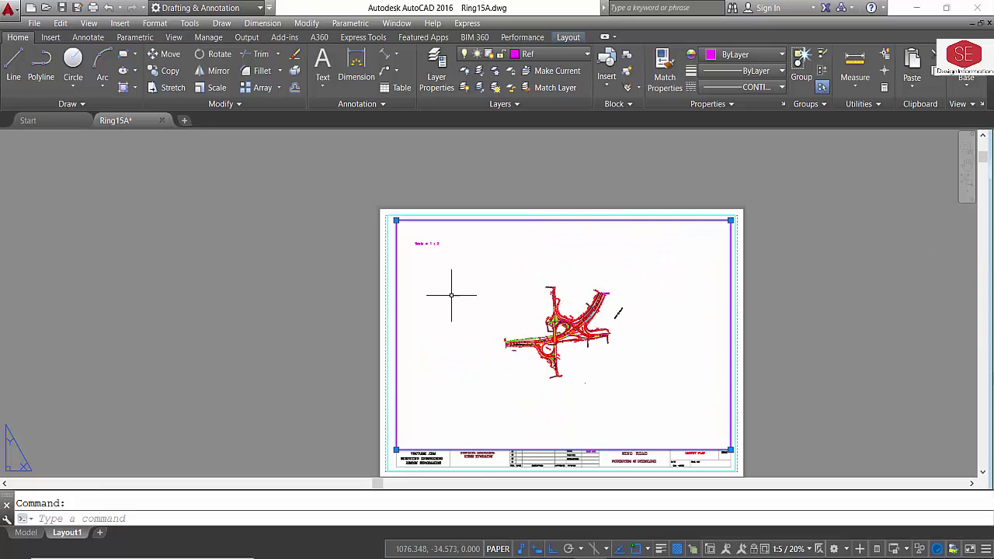
click(790, 351)
click(767, 377)
scroll(605, 295, up, 5)
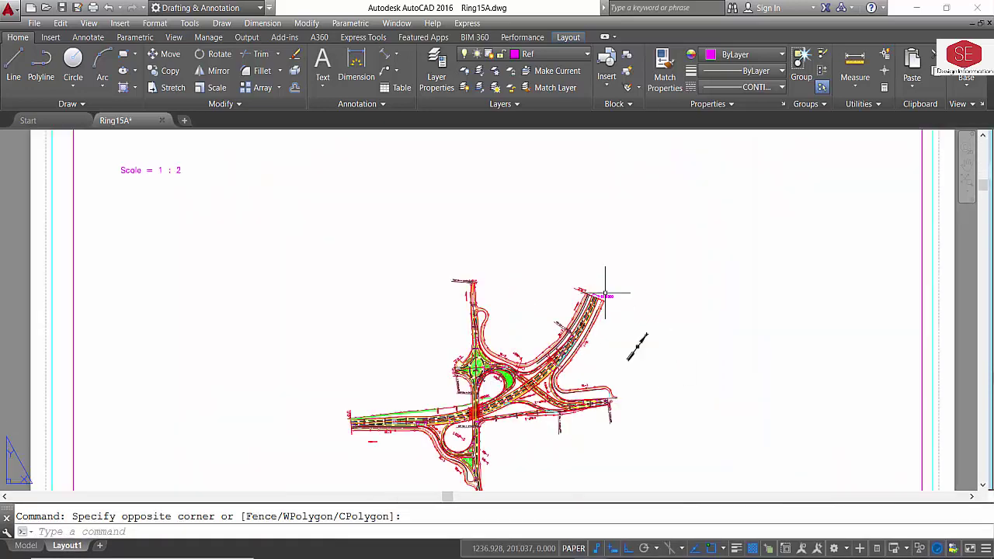
scroll(604, 295, up, 2)
scroll(598, 291, up, 2)
scroll(573, 293, up, 1)
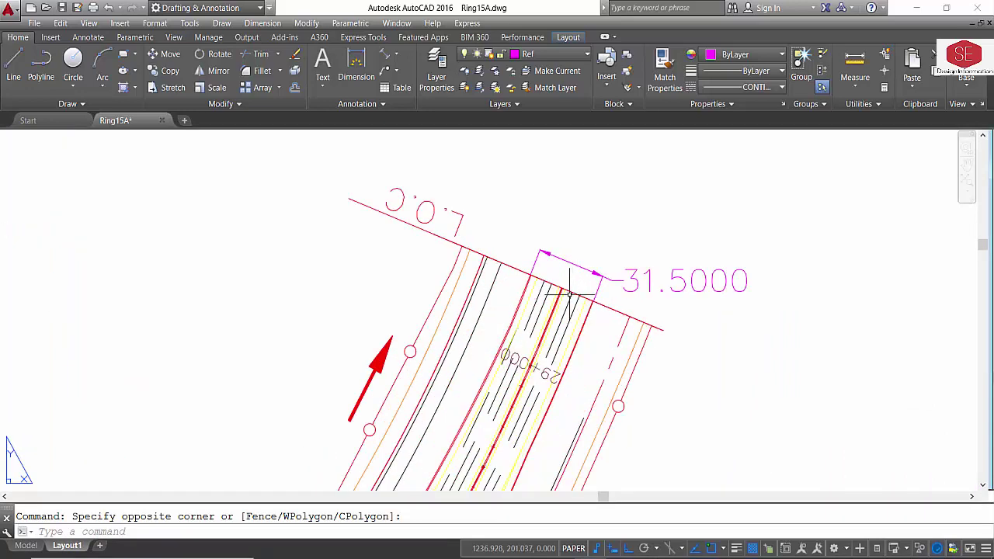
- Add an aligned dimension across the road reading 6.3000, then start a Windows search
click(385, 57)
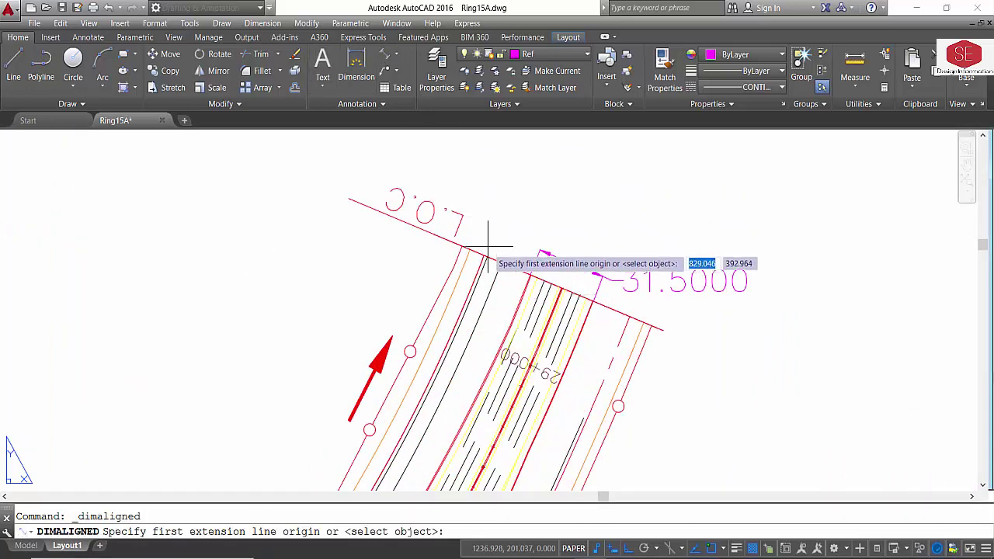
scroll(543, 248, up, 2)
scroll(592, 315, up, 2)
click(593, 316)
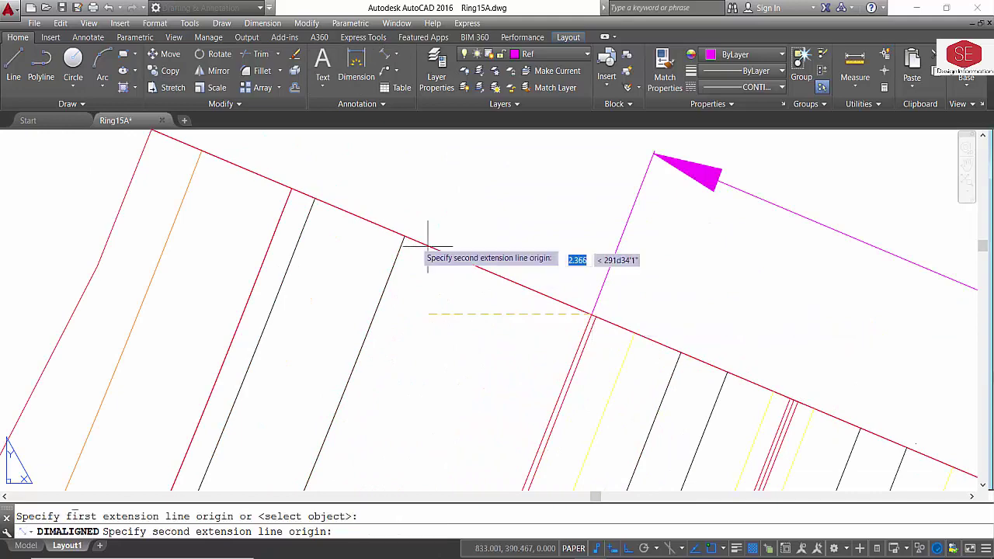
scroll(554, 310, down, 2)
scroll(548, 284, up, 2)
click(543, 286)
scroll(544, 285, down, 2)
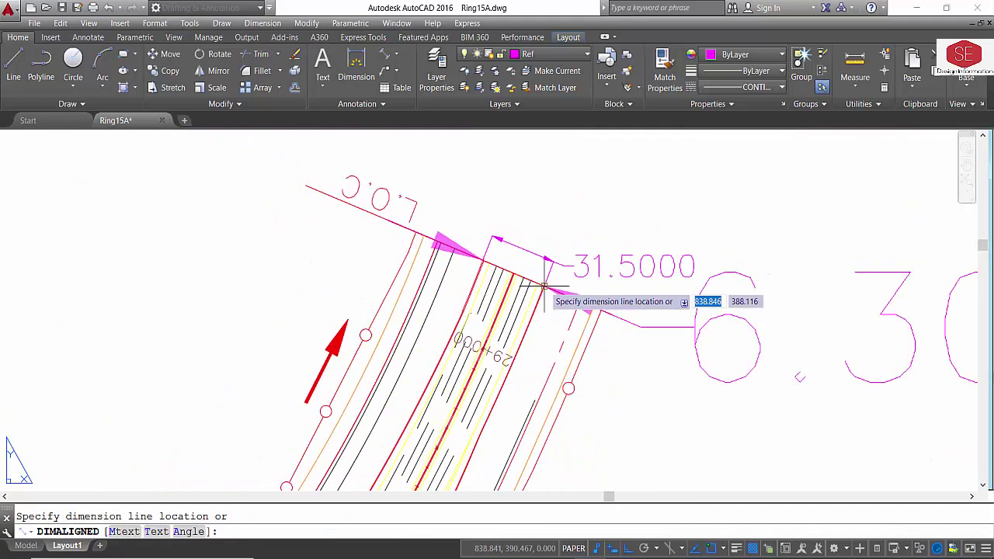
click(574, 197)
scroll(438, 289, down, 3)
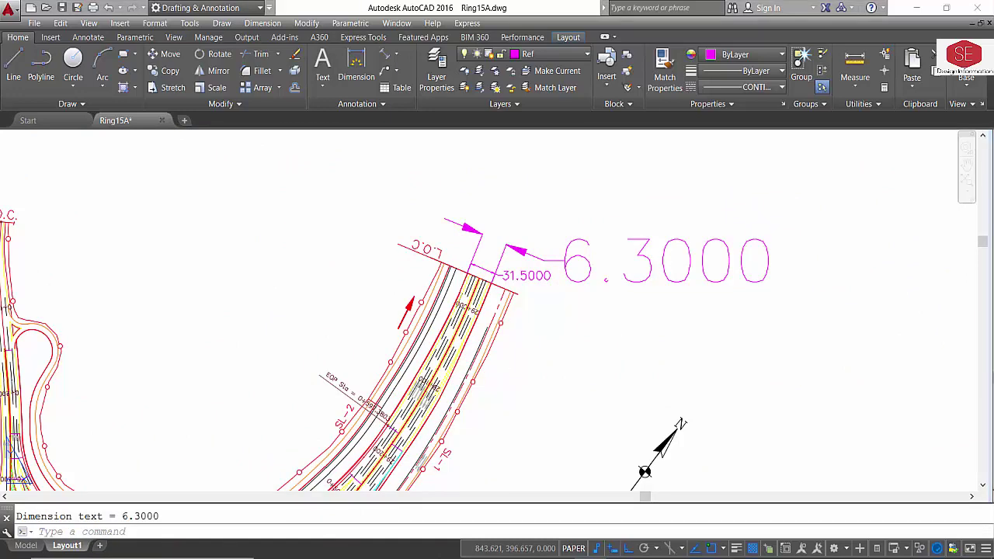
key(super)
- Launch Calculator, confirm 6.3 × 5 = 31.5, and close it
text(c)
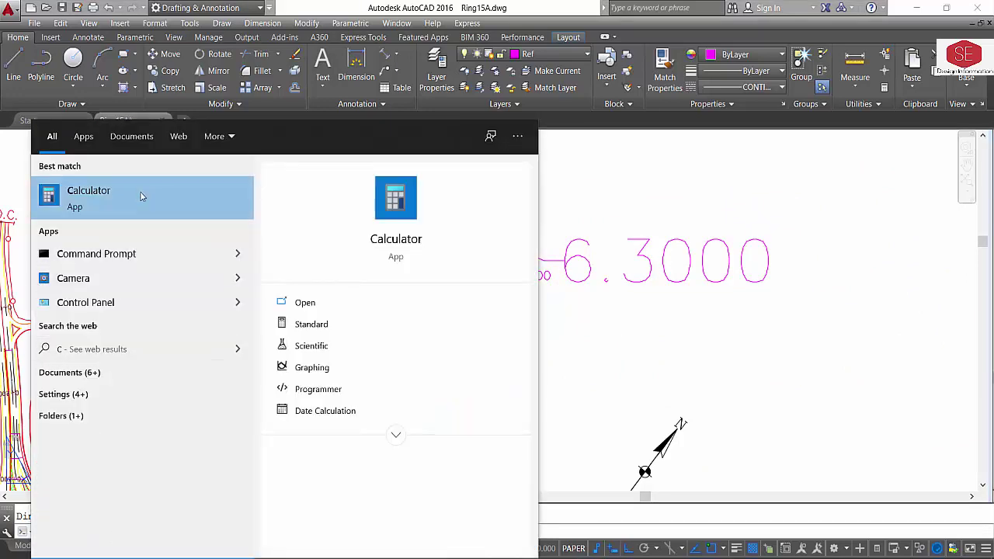
click(140, 191)
click(891, 417)
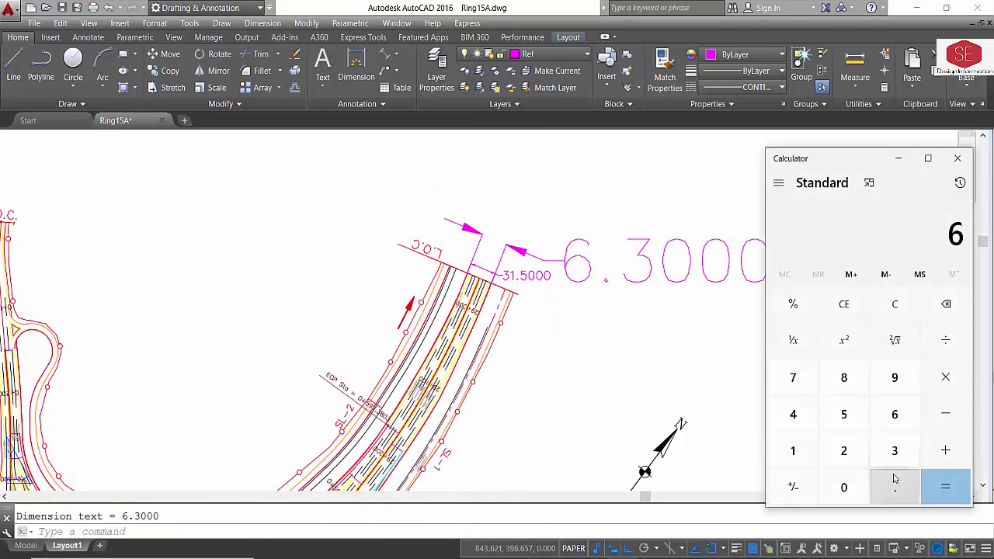
click(894, 485)
click(894, 451)
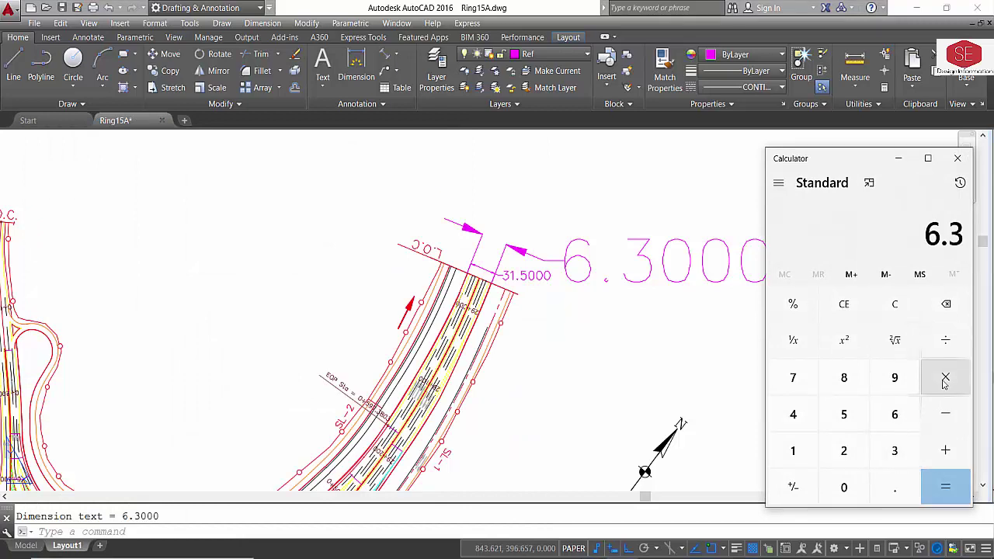
click(843, 413)
click(945, 487)
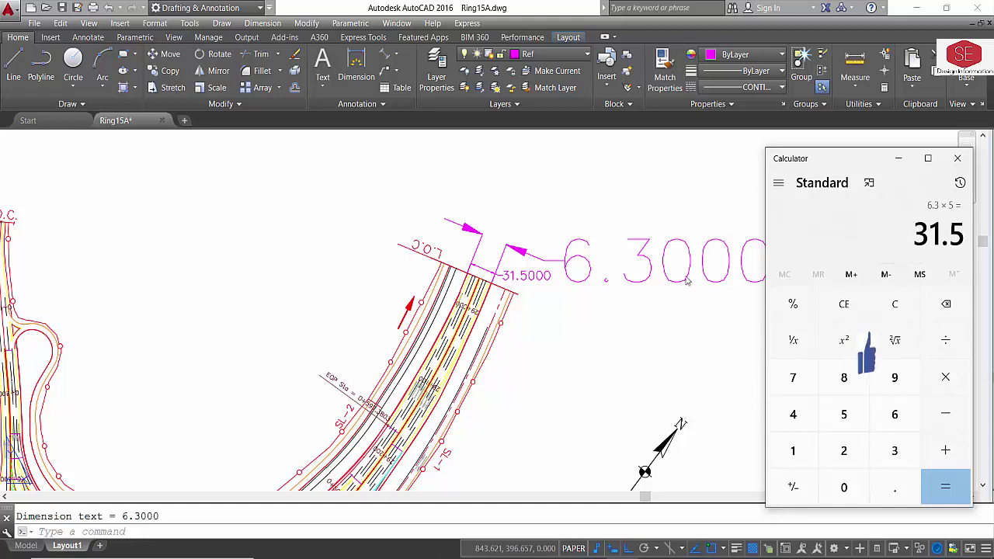
click(583, 259)
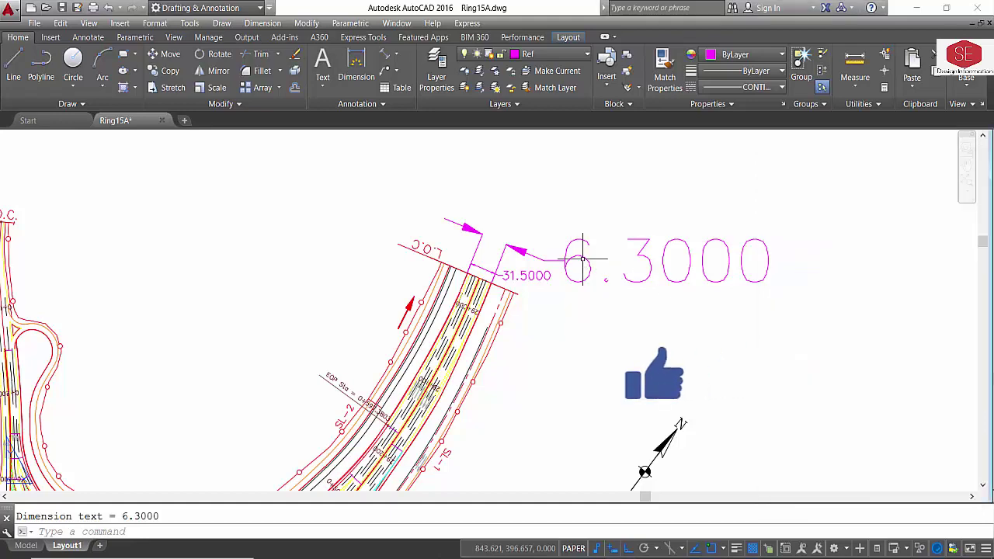
scroll(544, 250, down, 5)
- Delete the 6.3000 dimension
scroll(510, 250, down, 4)
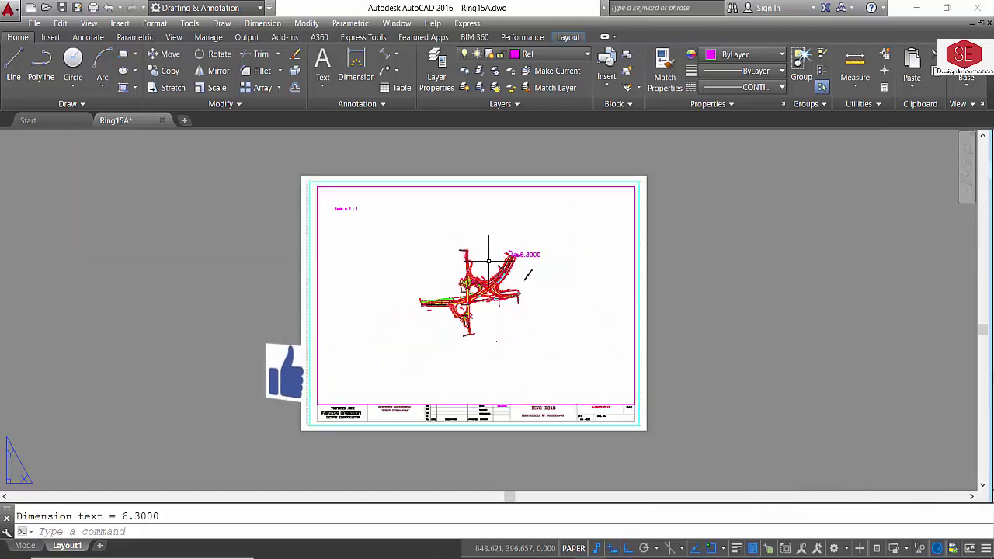
scroll(544, 244, up, 2)
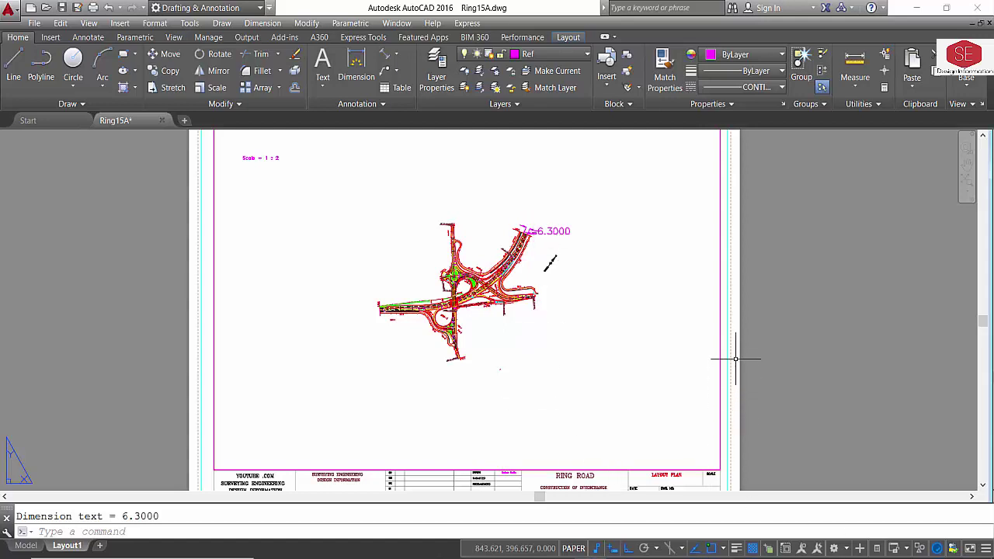
click(563, 231)
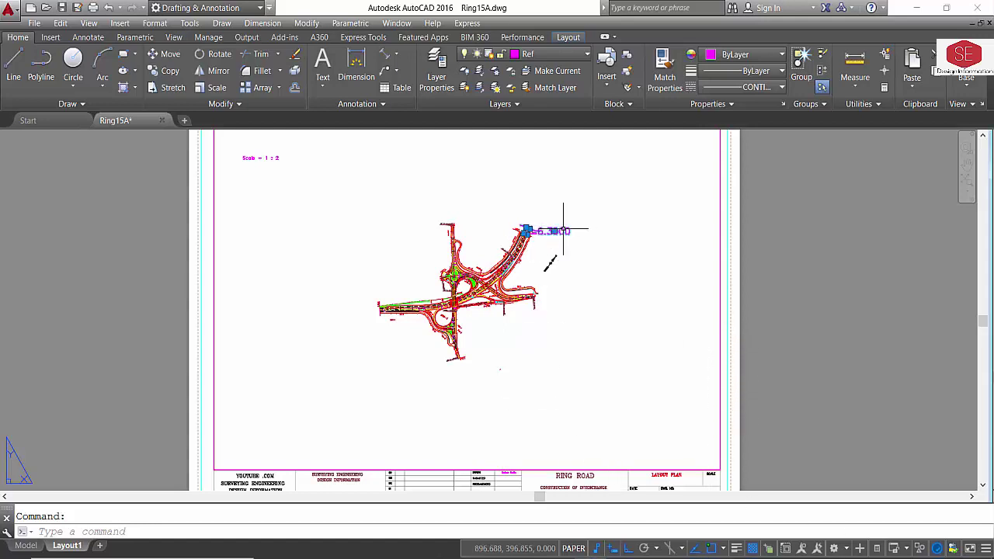
key(Delete)
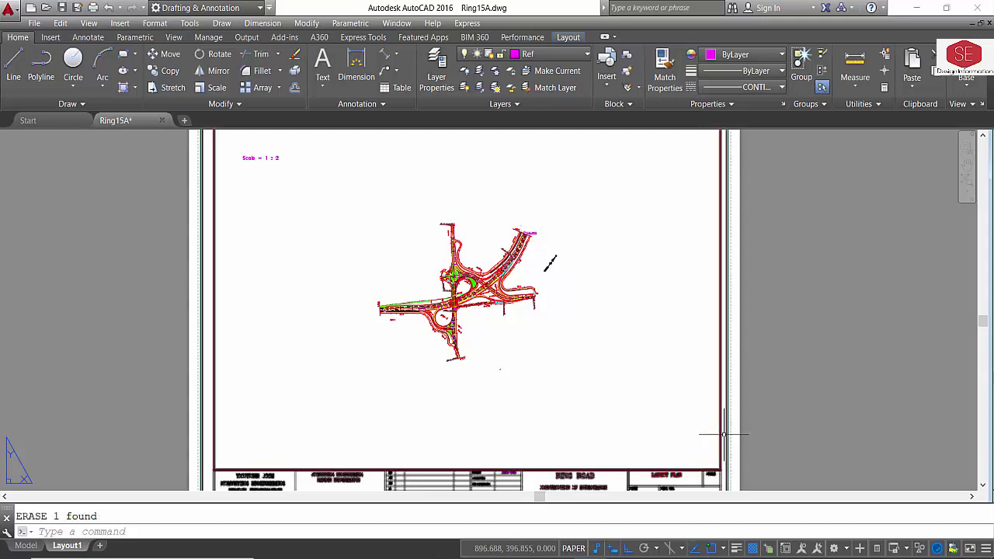
- Check that the layout viewport scale is still 1:5
click(703, 470)
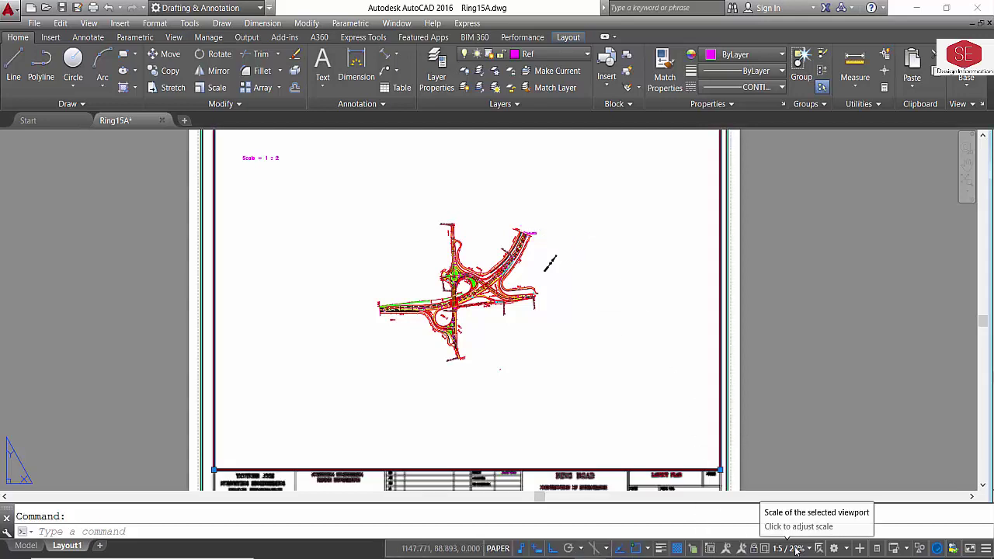
click(796, 549)
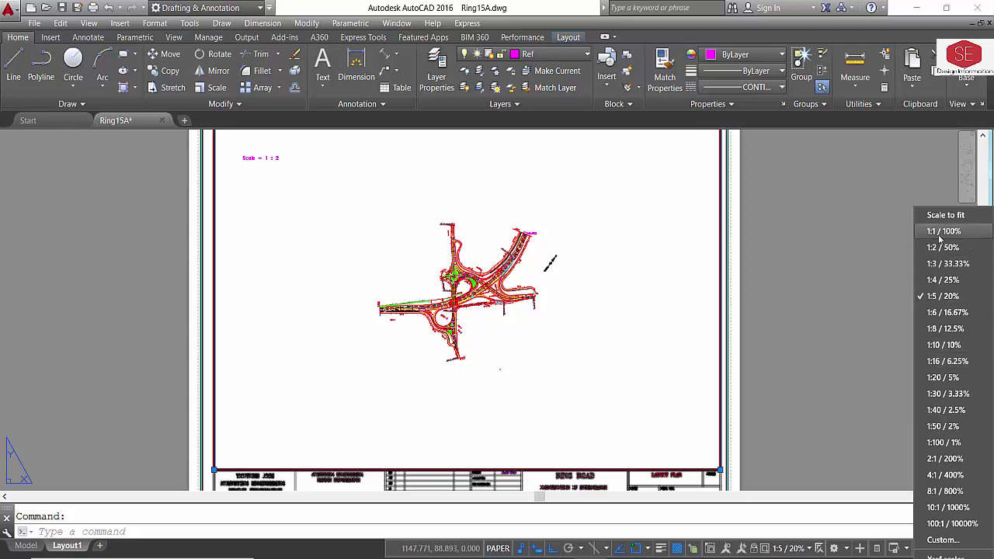
key(Escape)
scroll(478, 291, down, 3)
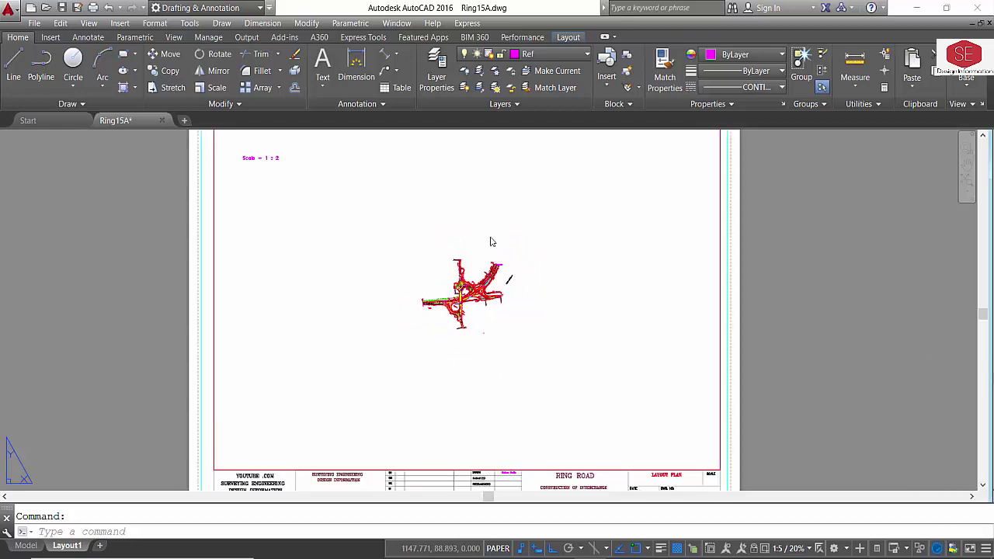
scroll(490, 262, up, 2)
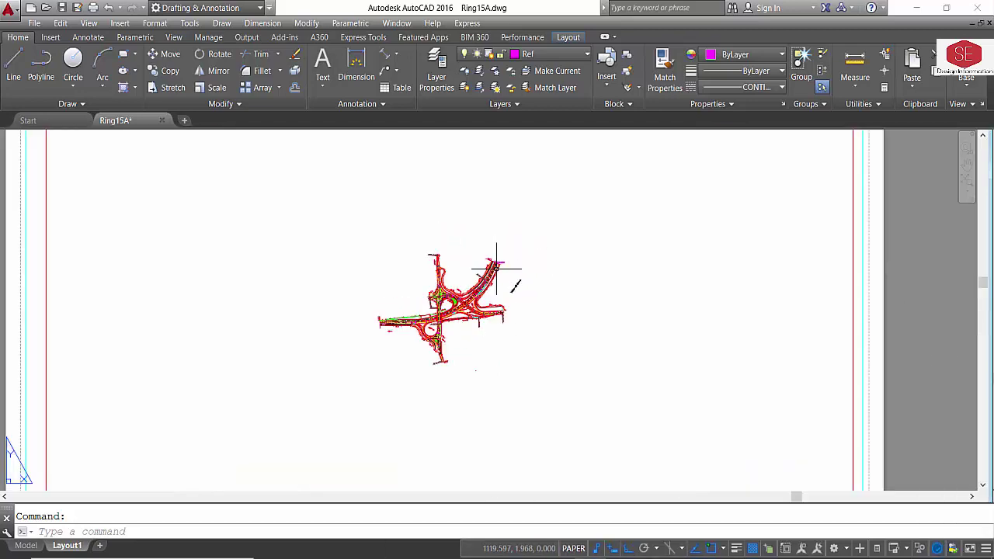
scroll(492, 256, up, 5)
scroll(497, 245, up, 5)
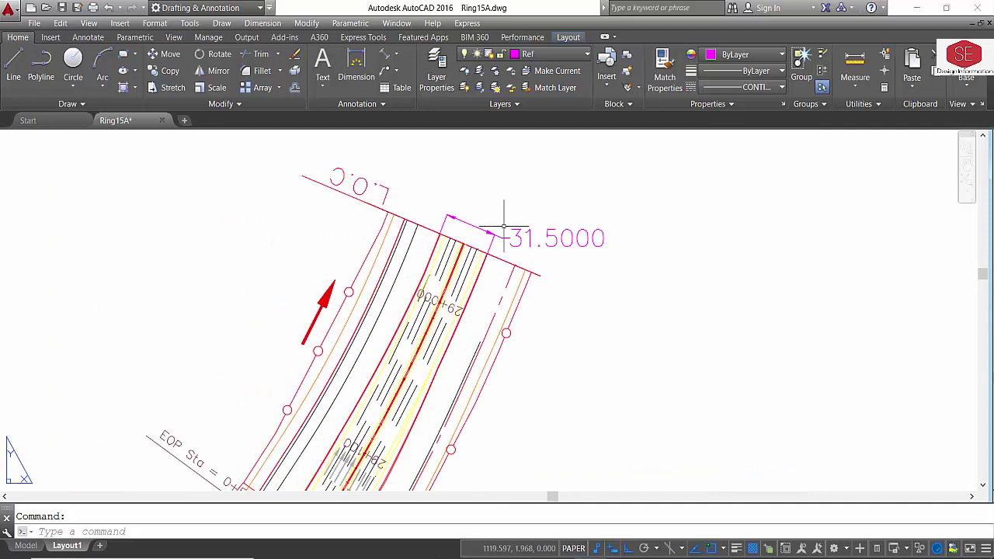
scroll(503, 226, up, 3)
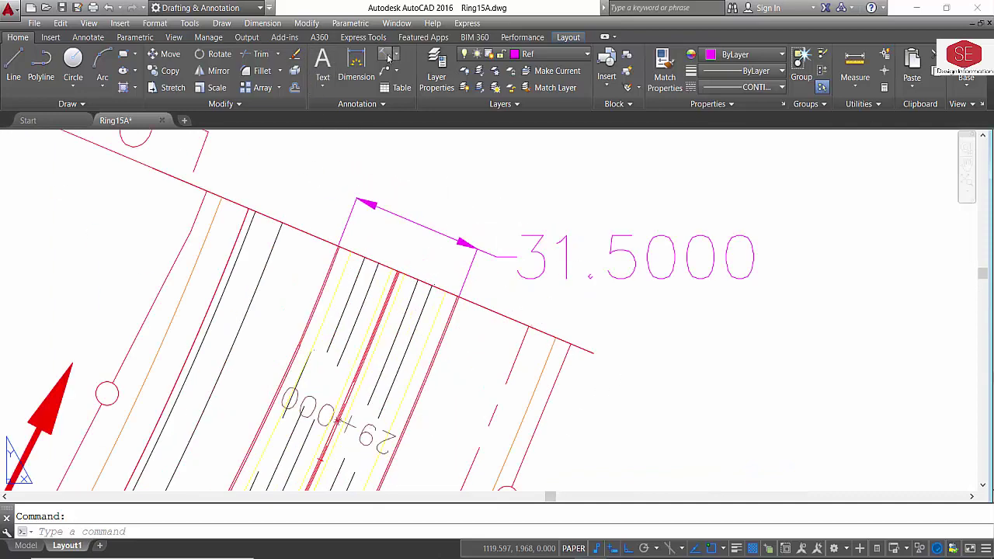
- Add an aligned dimension across the road reading 3.1500
click(388, 59)
scroll(333, 217, up, 2)
click(350, 257)
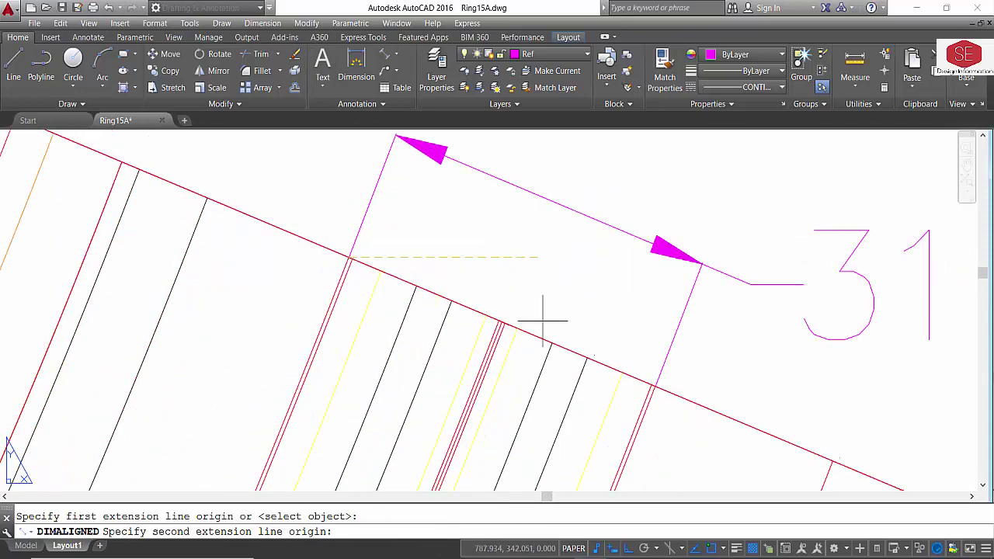
click(660, 394)
scroll(660, 396, down, 5)
scroll(675, 350, down, 2)
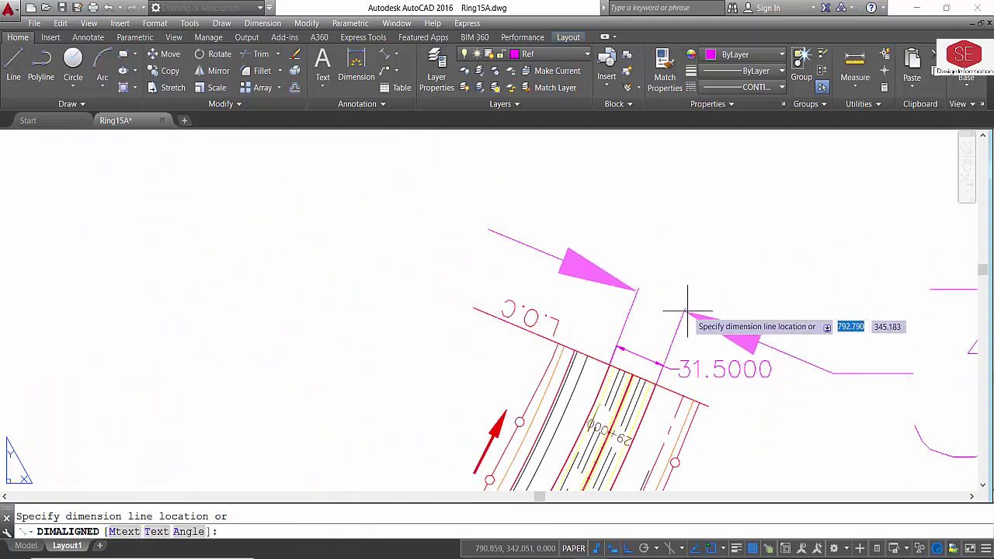
click(674, 292)
scroll(403, 303, down, 4)
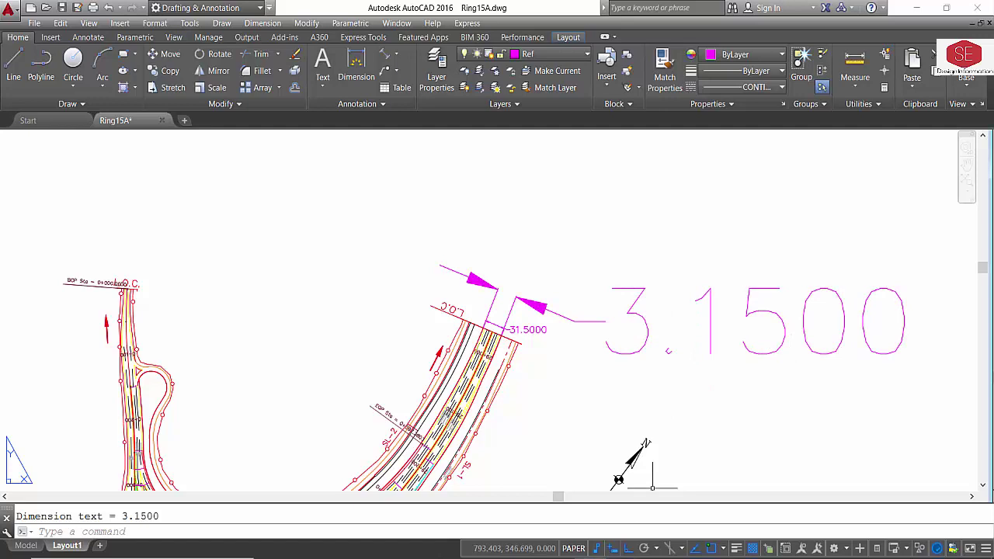
- Reopen Calculator, clear it, confirm 3.15 × 10 = 31.5, then close it
click(672, 516)
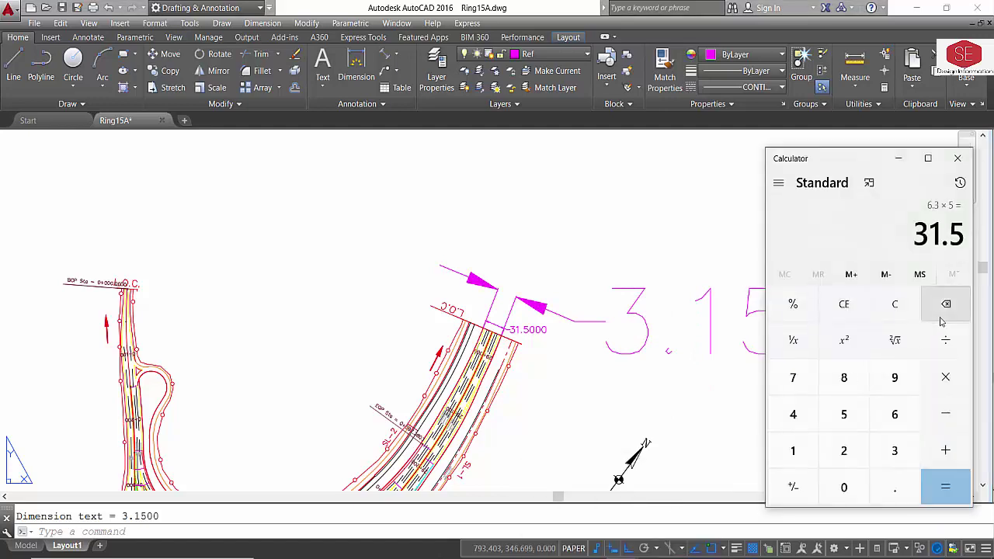
click(894, 305)
click(894, 450)
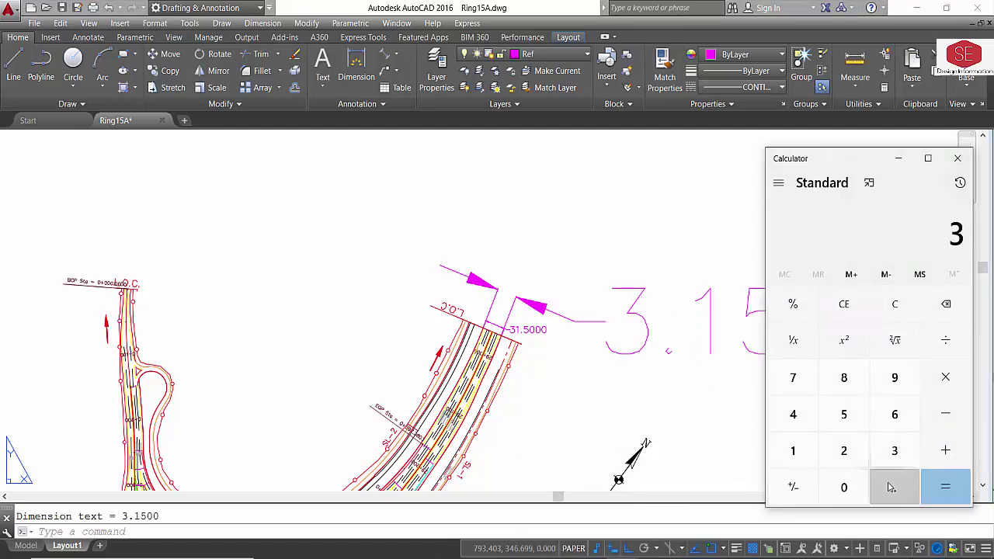
click(891, 486)
click(792, 450)
click(843, 413)
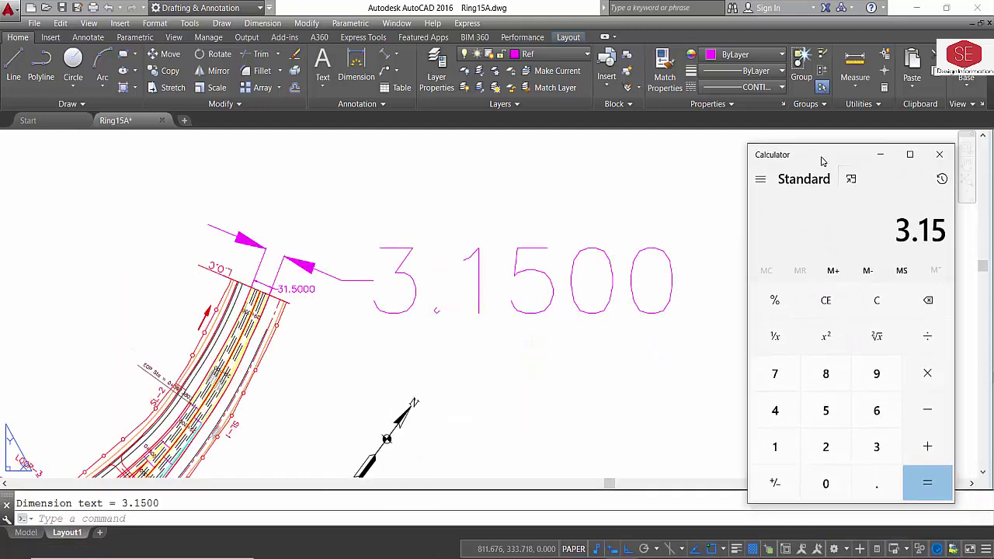
click(926, 374)
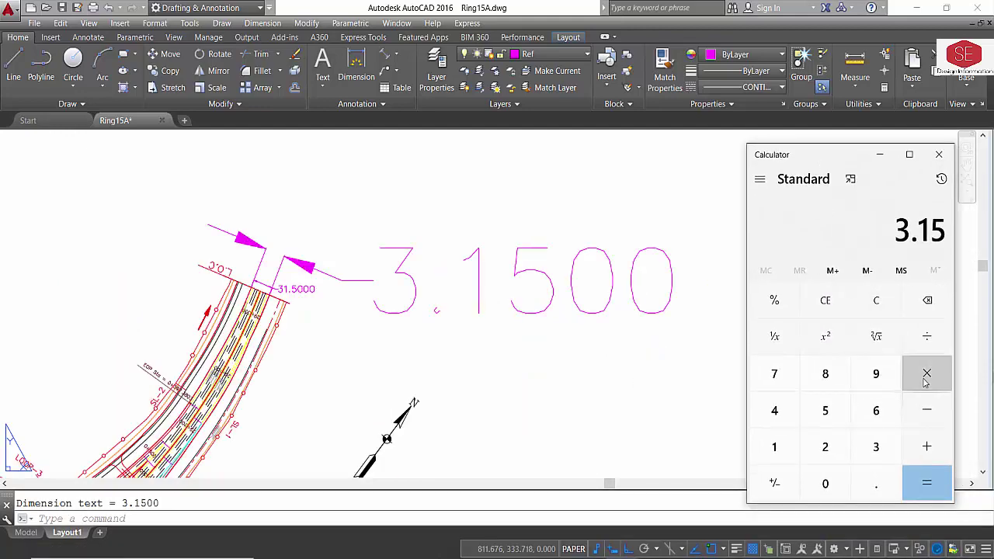
click(774, 450)
click(826, 482)
click(926, 483)
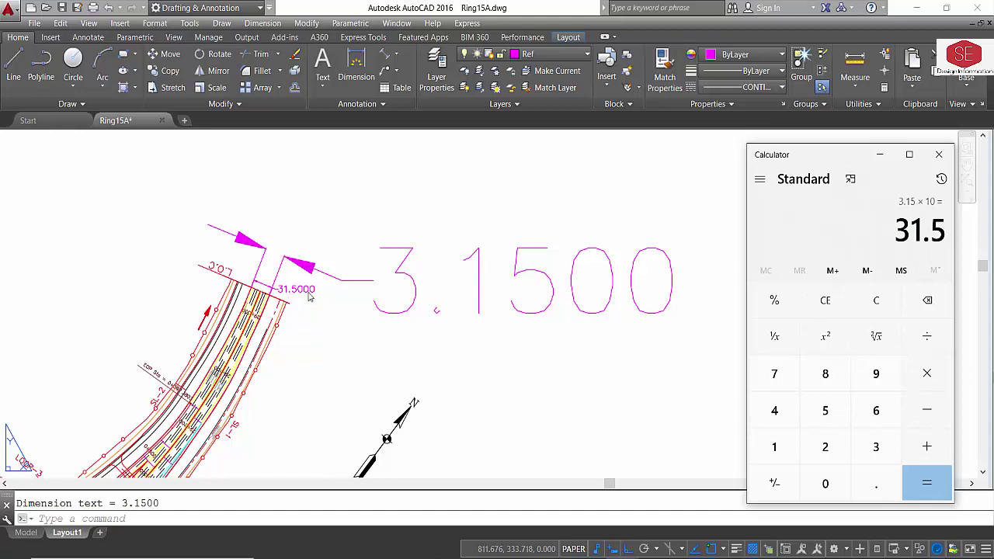
click(302, 331)
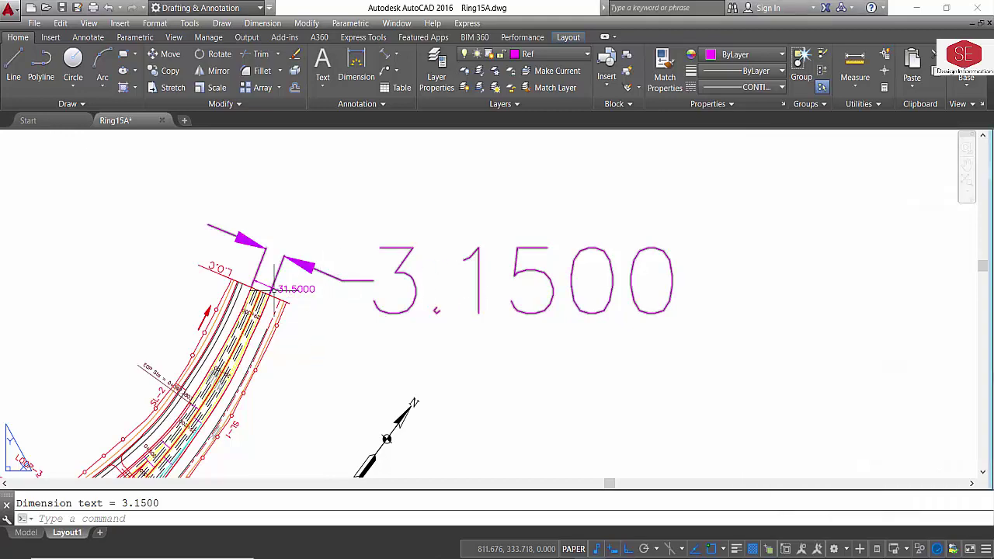
scroll(412, 283, down, 5)
- Give the Annotative text style (Arial font) a 12.5 paper text height and apply it
scroll(466, 280, down, 3)
key(Escape)
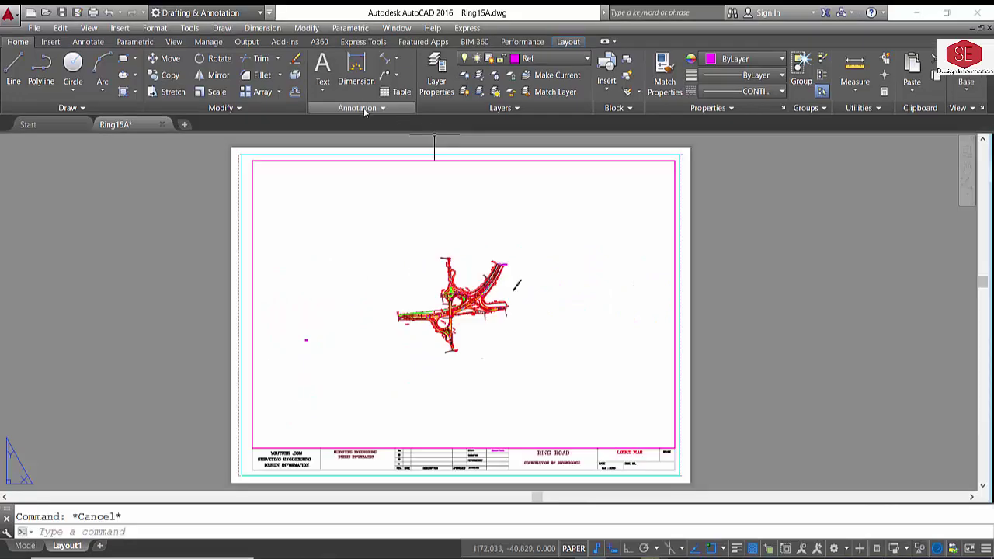
click(359, 104)
click(315, 126)
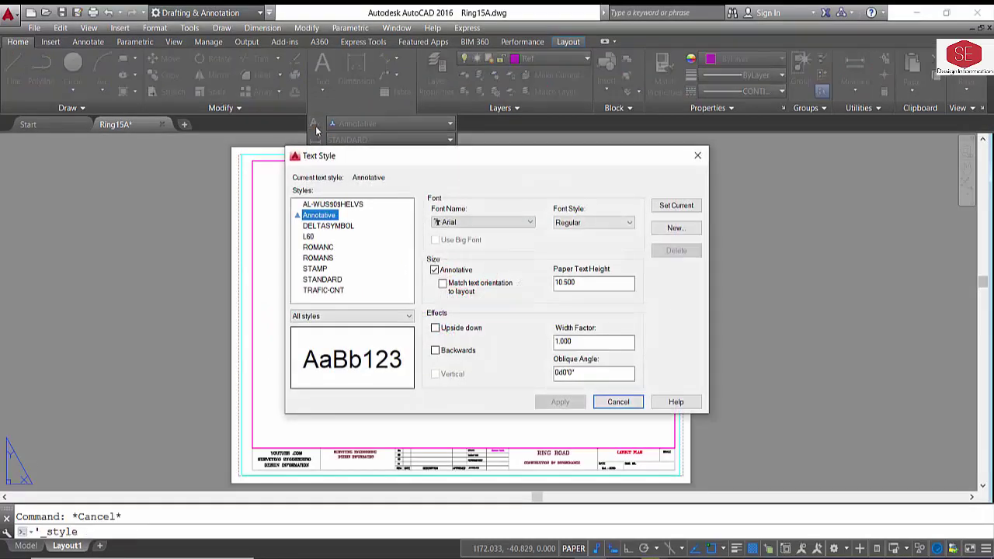
click(477, 223)
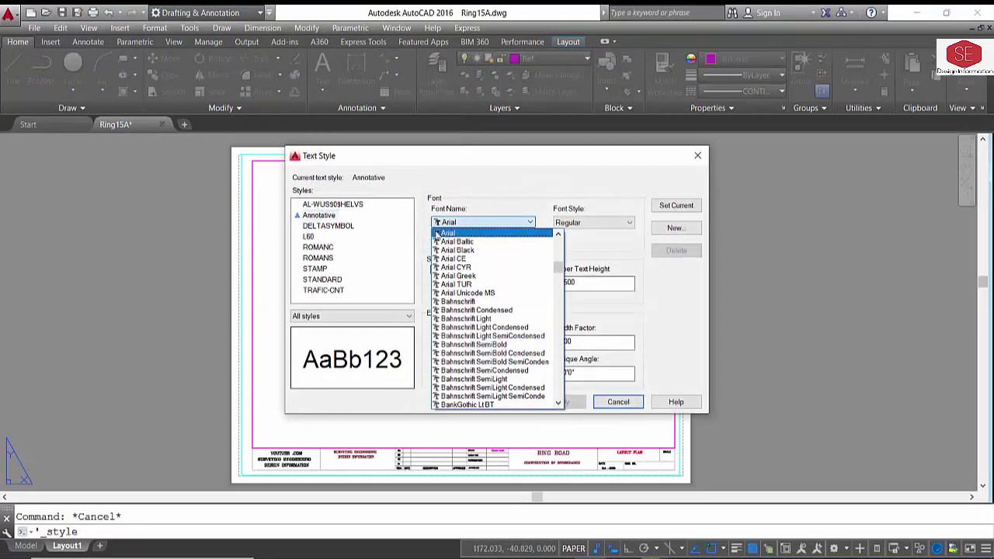
click(454, 234)
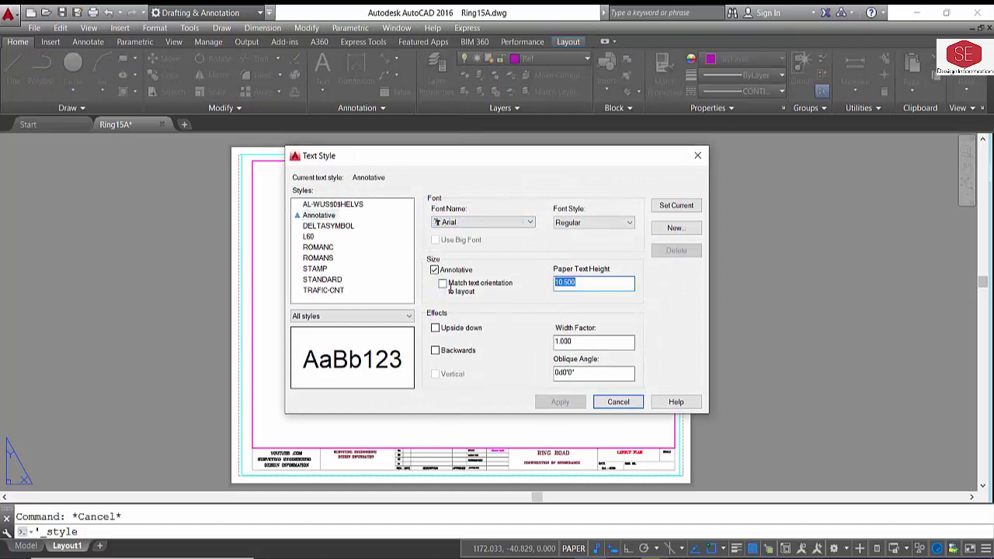
text(12)
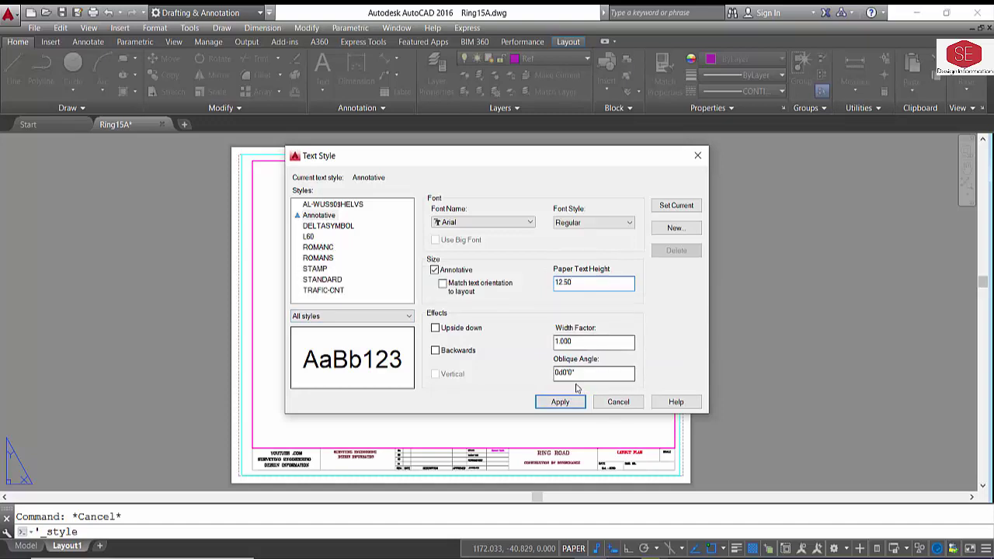
click(560, 401)
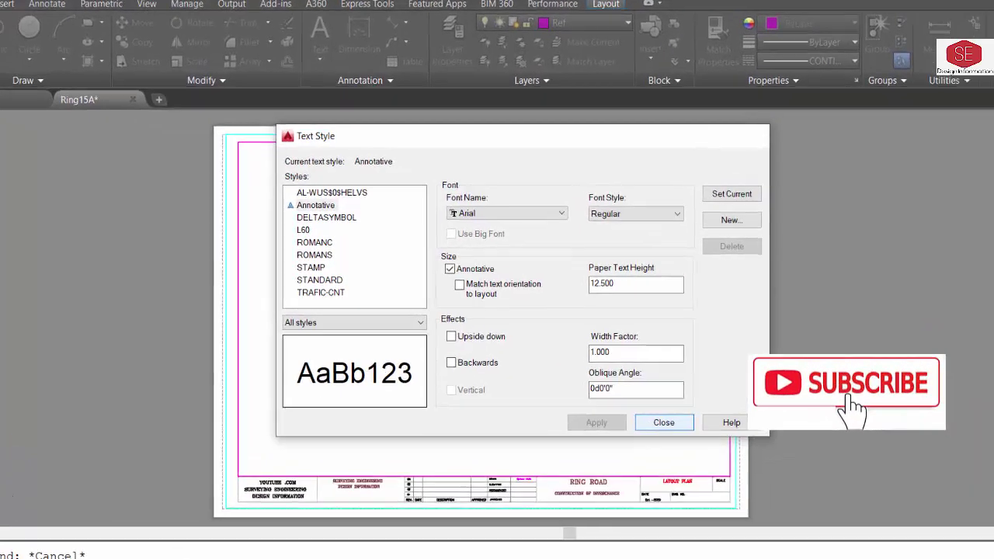
key(Escape)
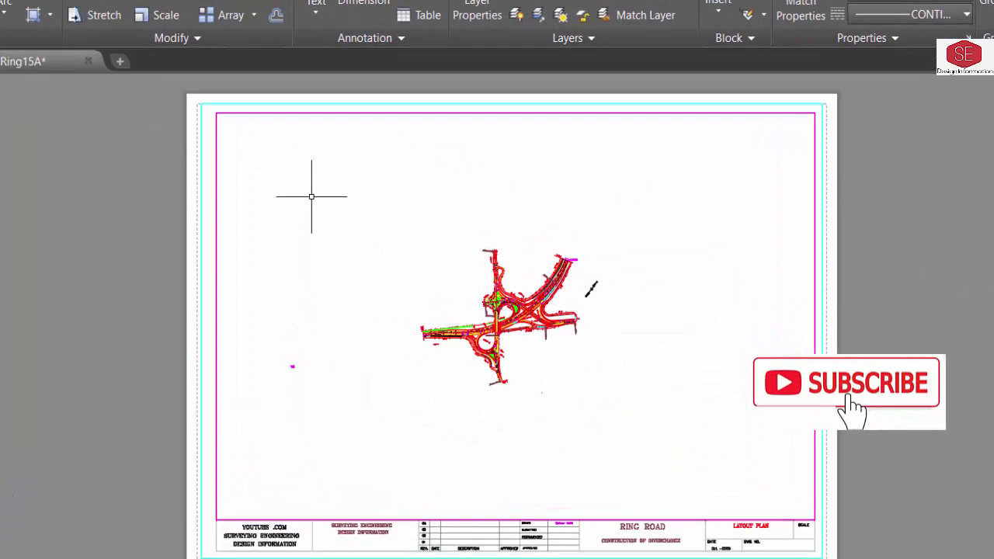
- Insert a field linked to the layout viewport's Custom scale property
text(FEILD)
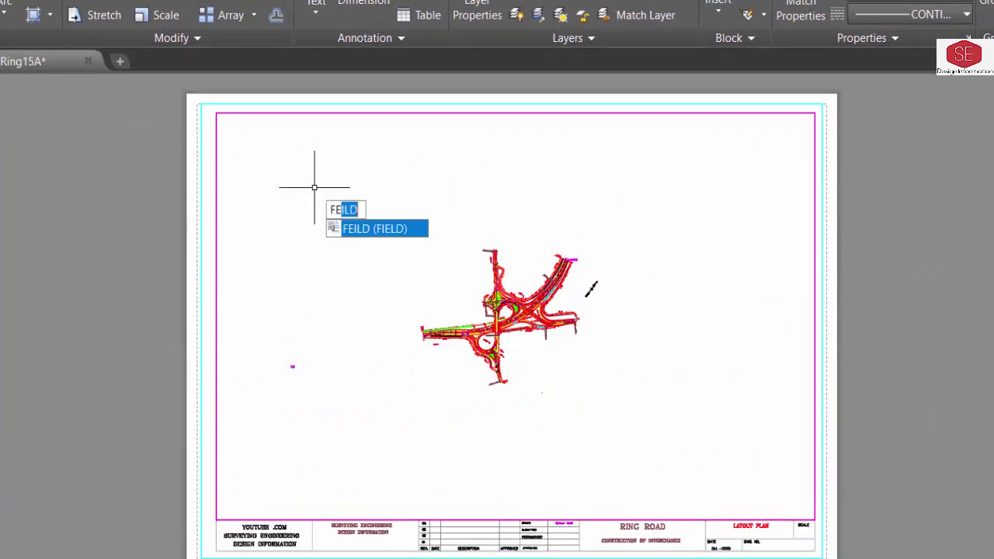
click(363, 233)
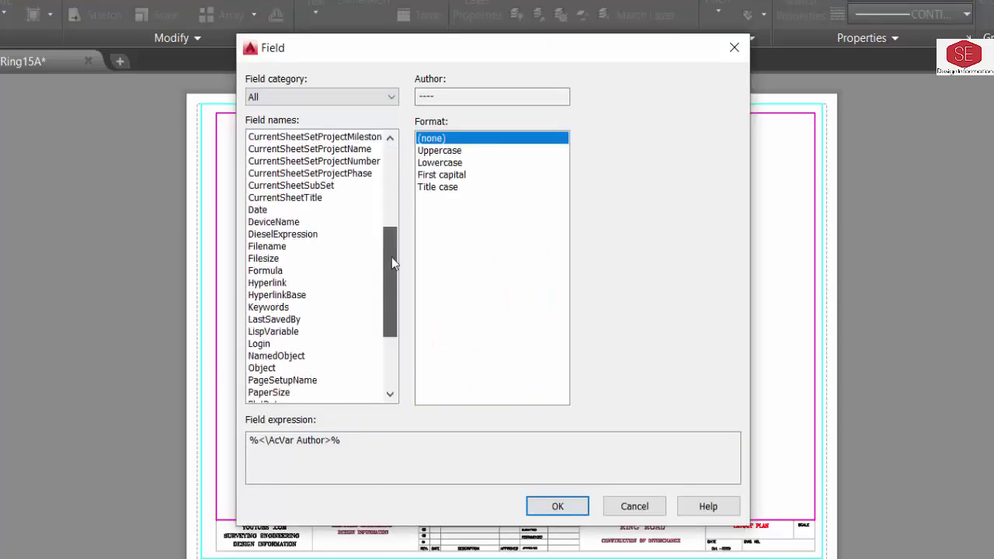
drag(393, 187, 355, 79)
click(351, 96)
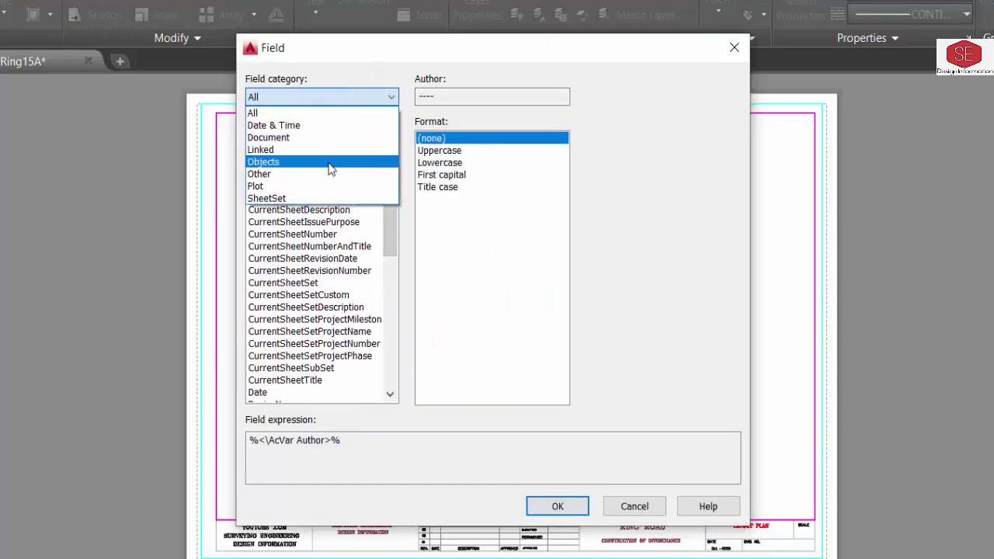
click(329, 163)
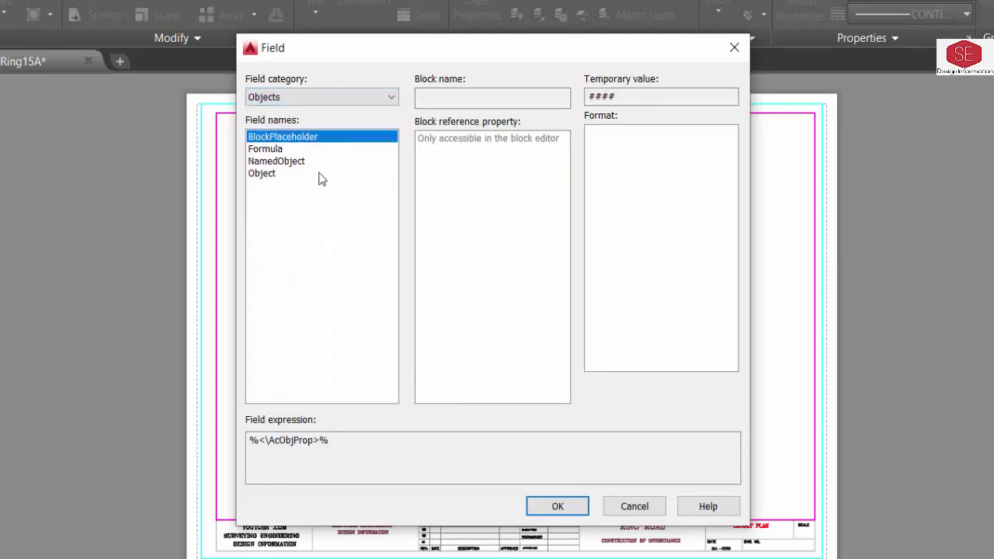
click(271, 177)
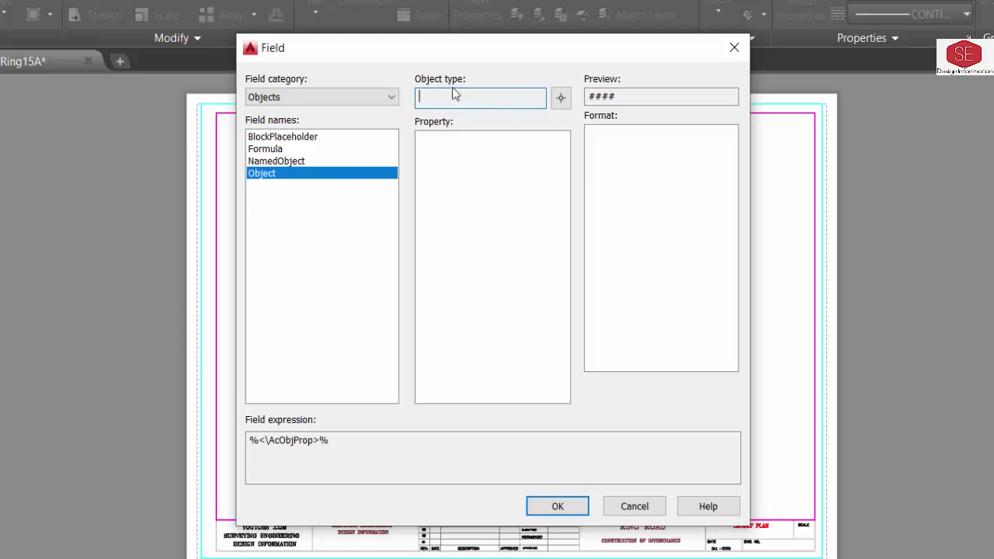
click(561, 99)
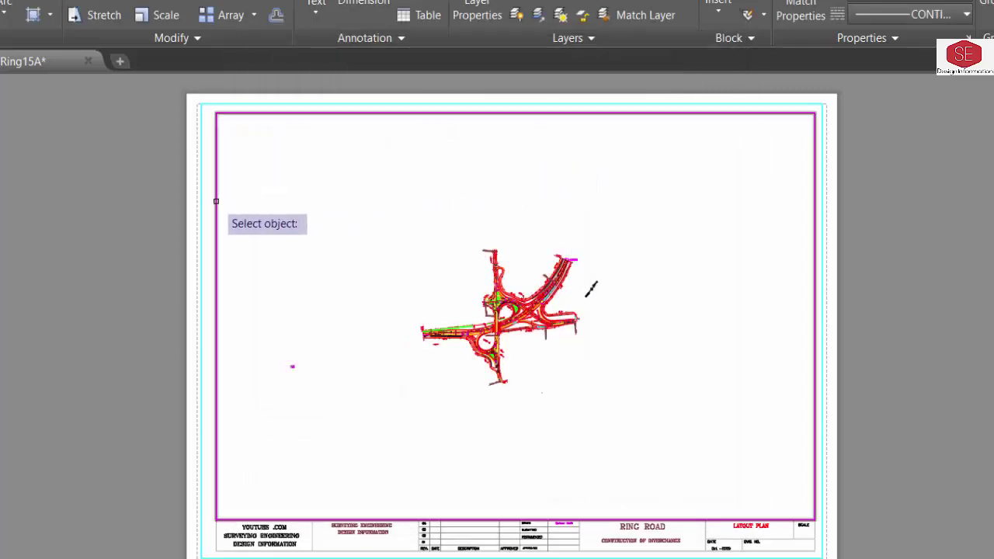
click(216, 201)
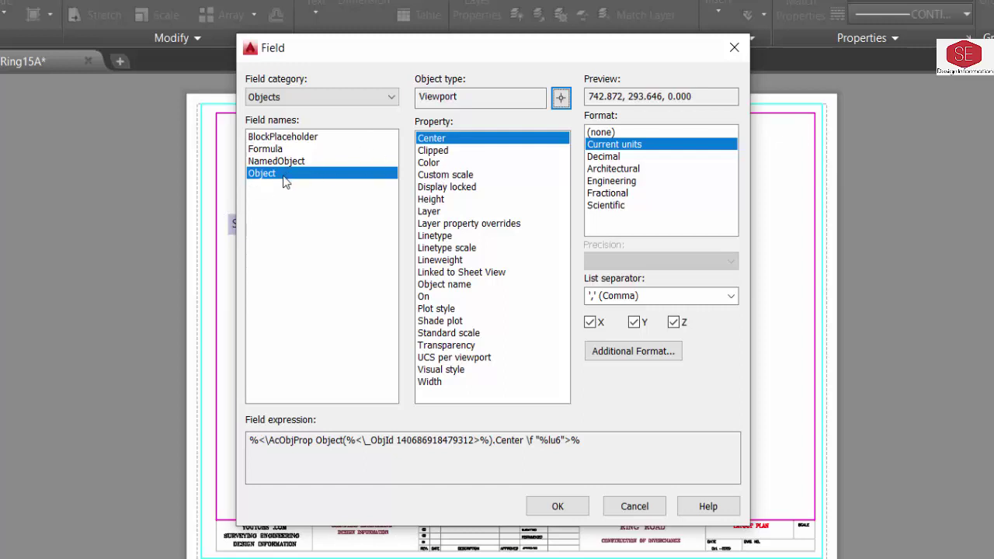
click(465, 177)
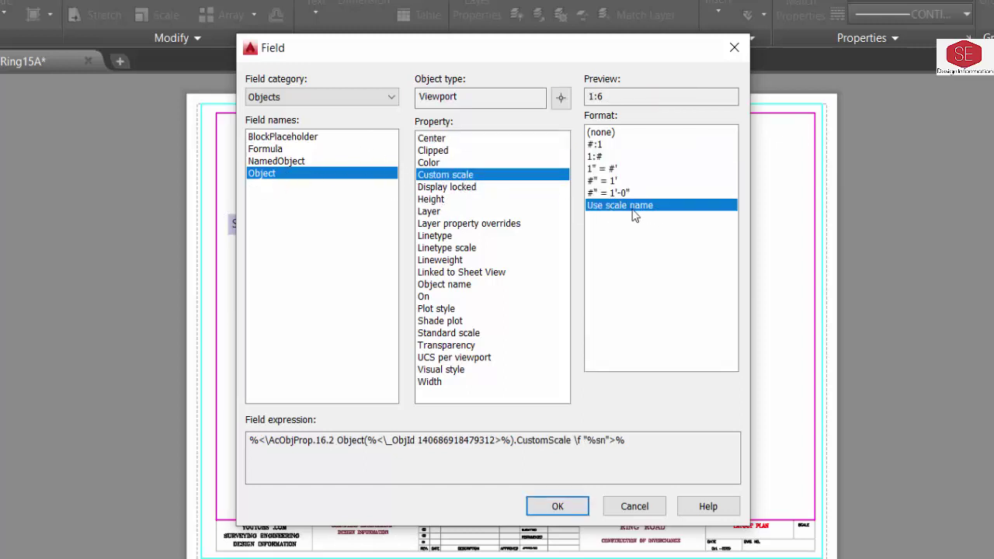
click(561, 508)
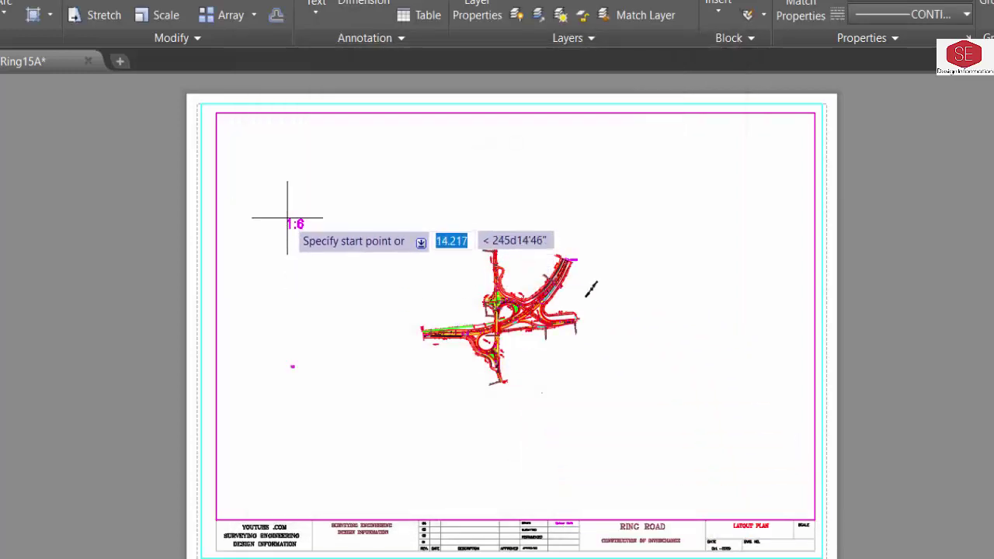
- Place the 1:6 scale text near the sheet's upper left and colour it dark red
click(249, 202)
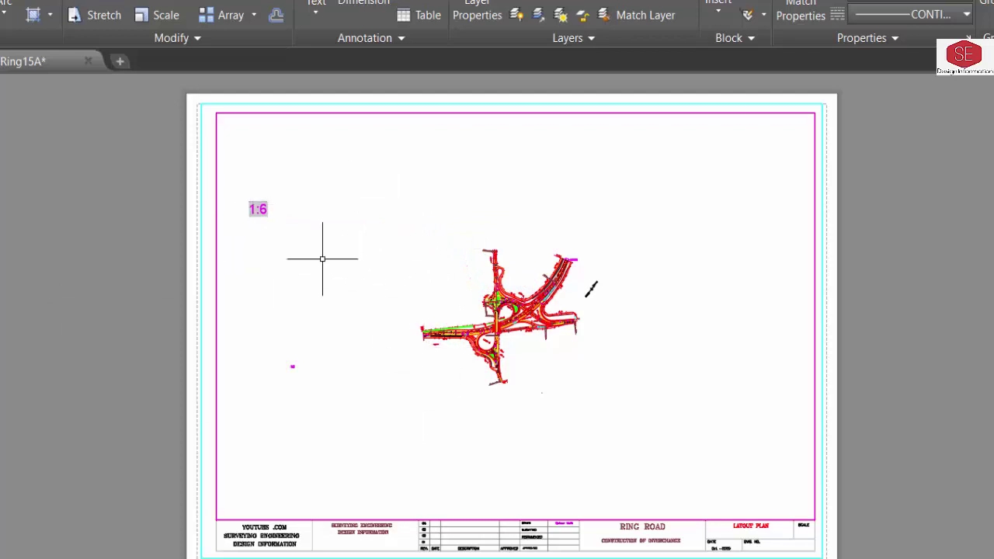
click(251, 210)
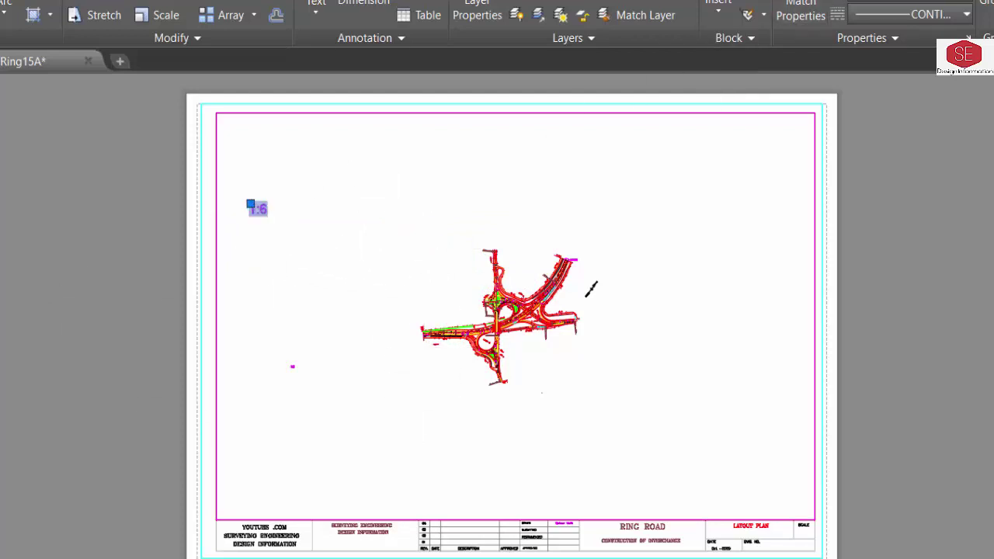
click(885, 2)
click(916, 44)
key(Escape)
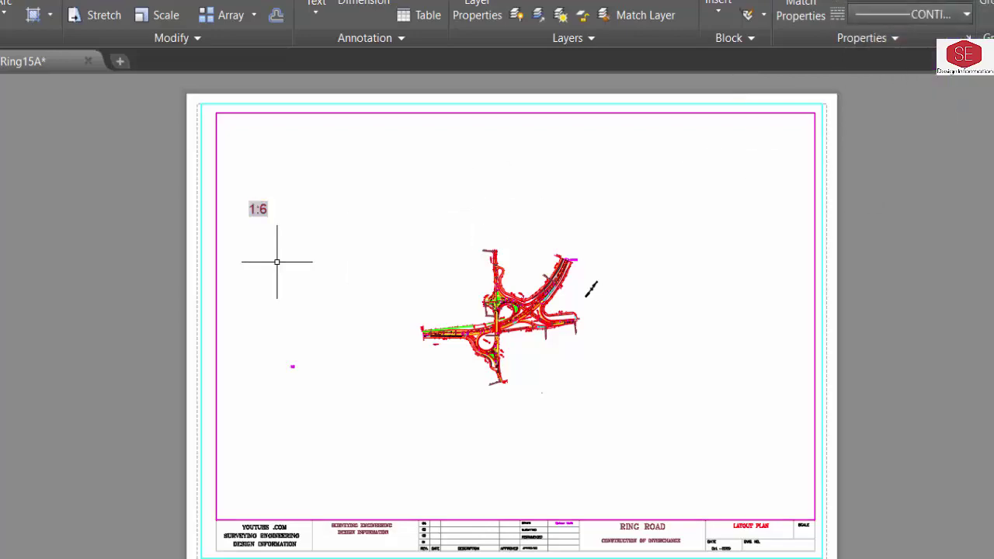
scroll(239, 220, up, 5)
scroll(298, 237, down, 3)
- Set the layout viewport scale to 1:4 and regenerate so the field reads 1:4
scroll(295, 233, down, 2)
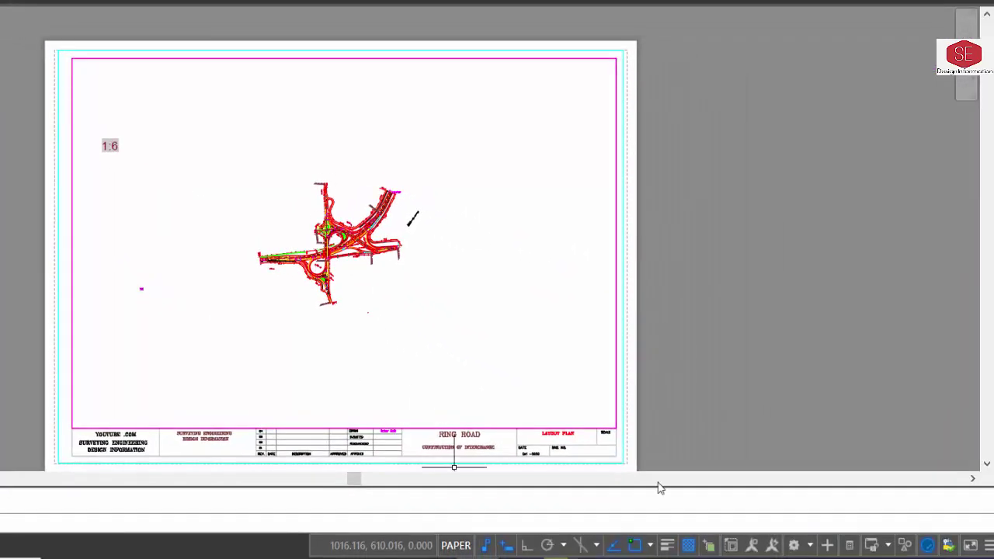
click(617, 388)
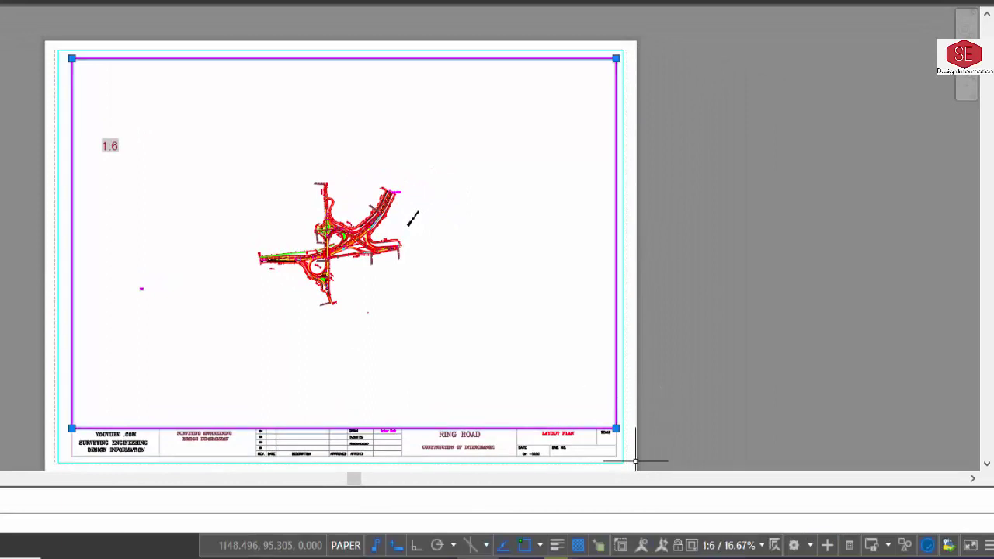
click(723, 546)
click(949, 201)
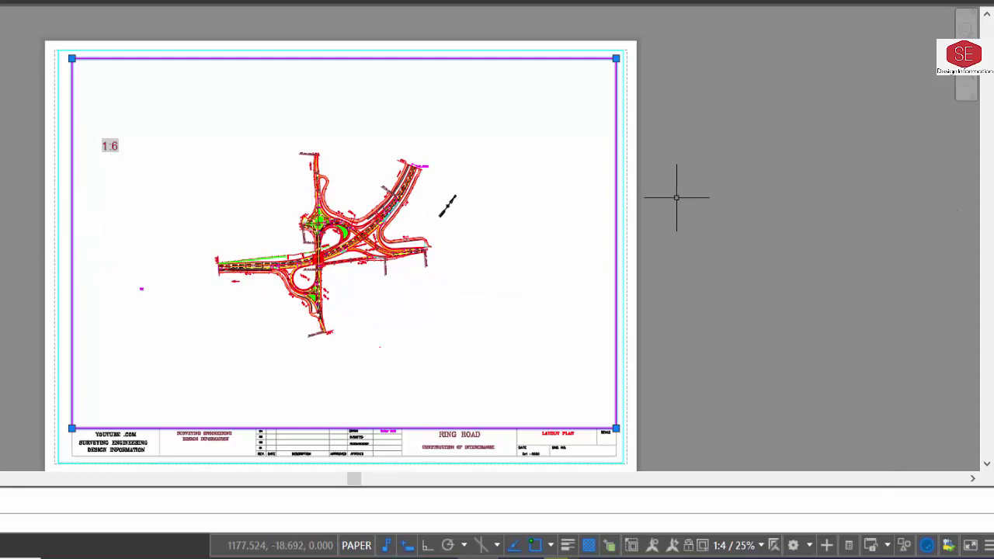
key(Escape)
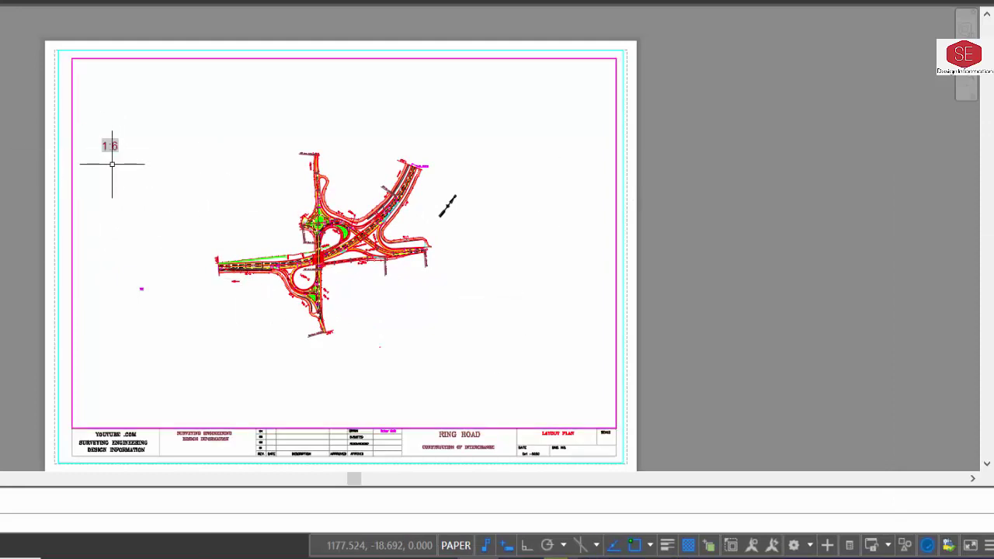
text(RE)
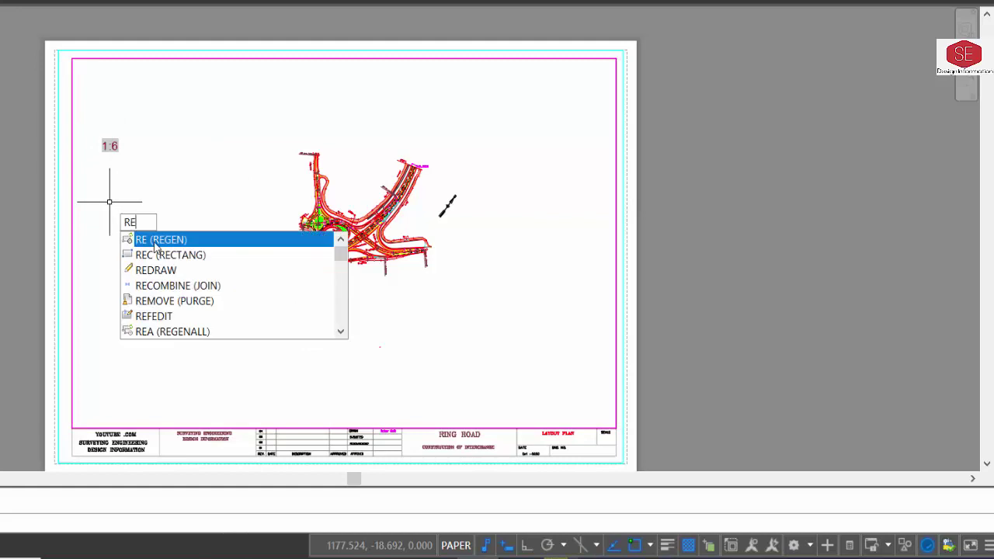
click(155, 246)
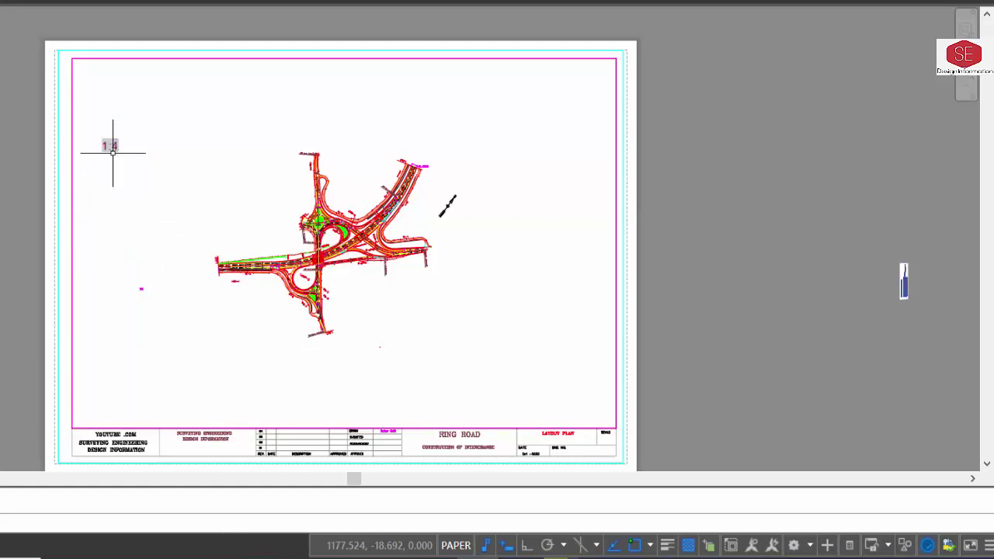
- Change the viewport scale to 1:2, regenerate, and drag a crossing window on the sheet
click(686, 547)
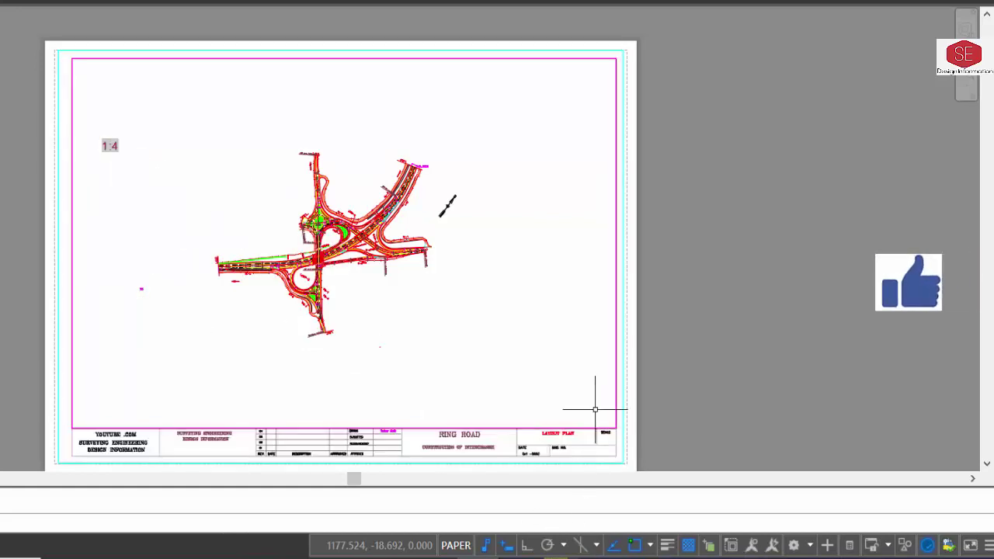
click(617, 384)
click(734, 545)
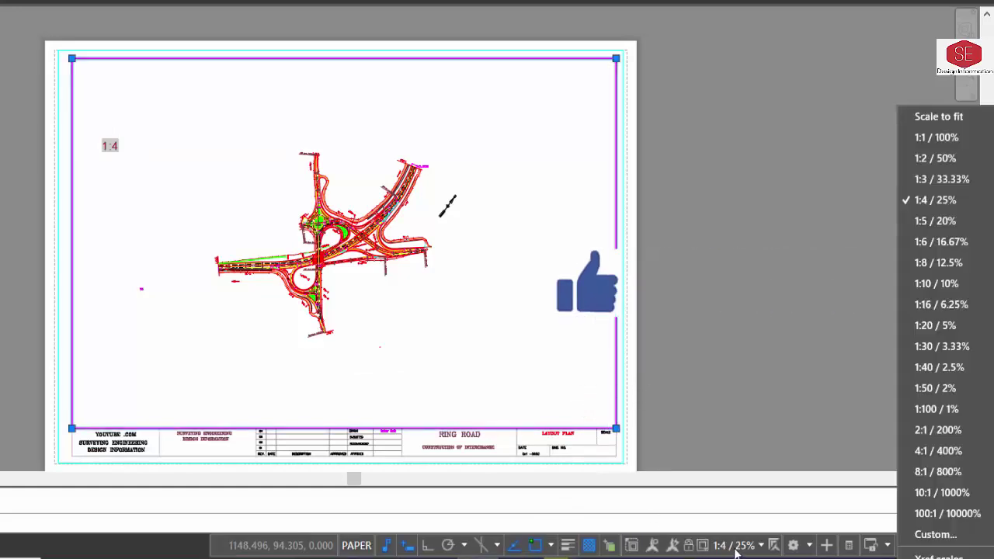
click(914, 165)
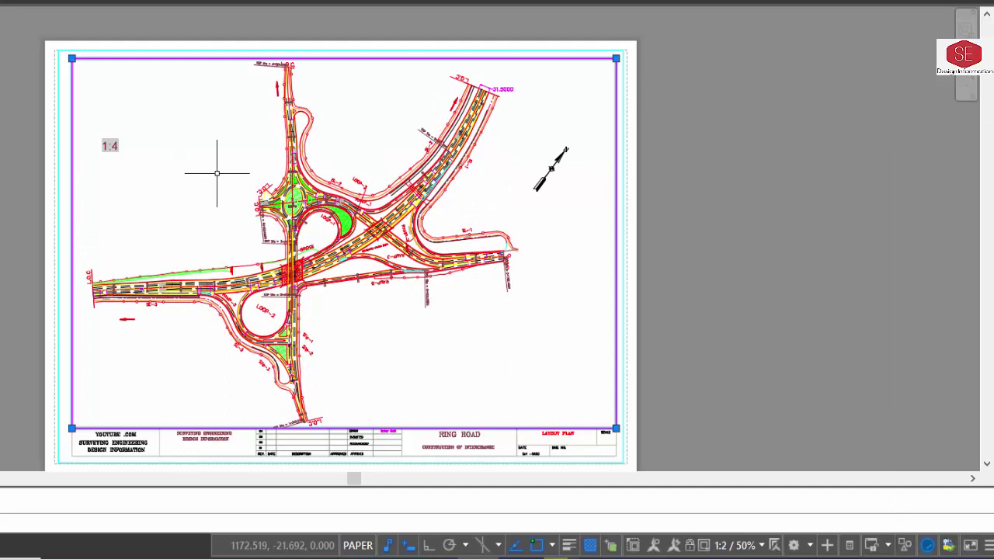
key(Escape)
text(RE)
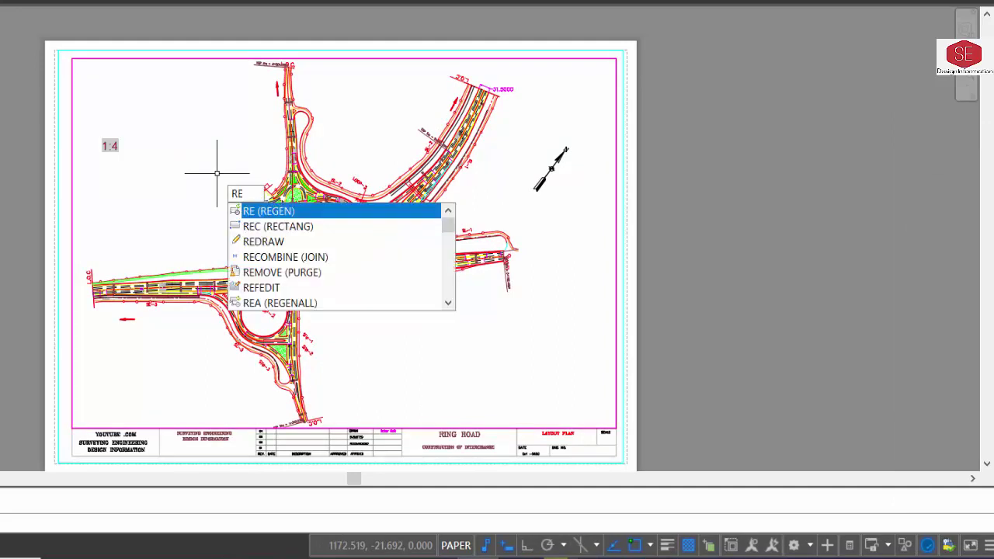
key(Return)
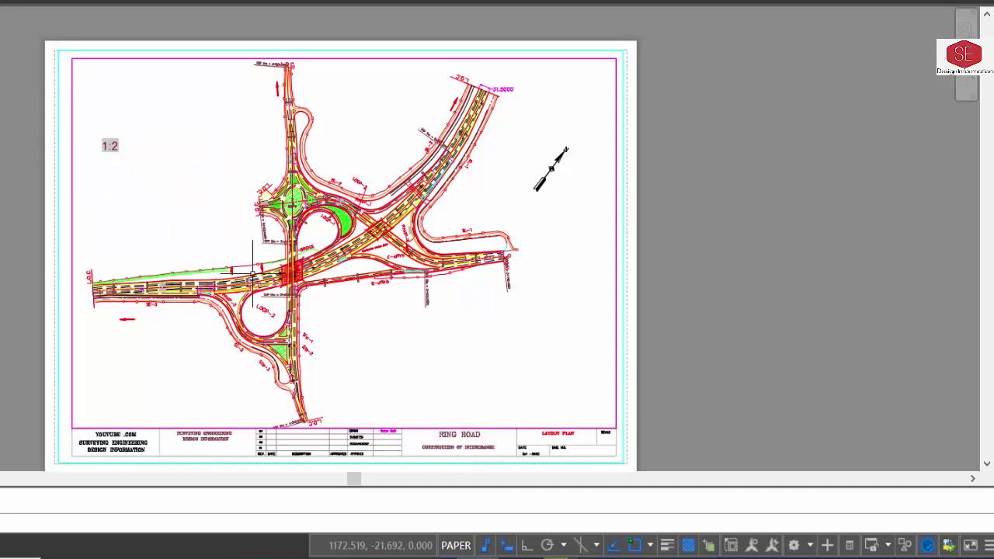
click(566, 243)
click(544, 166)
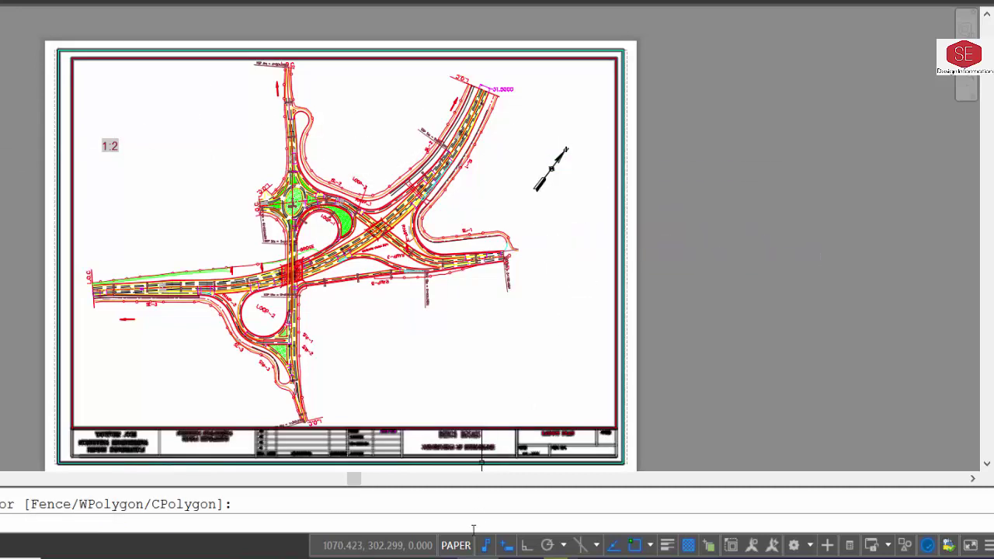
- Inside the viewport, pan to recentre the interchange, then reapply the 1:2 scale
click(455, 546)
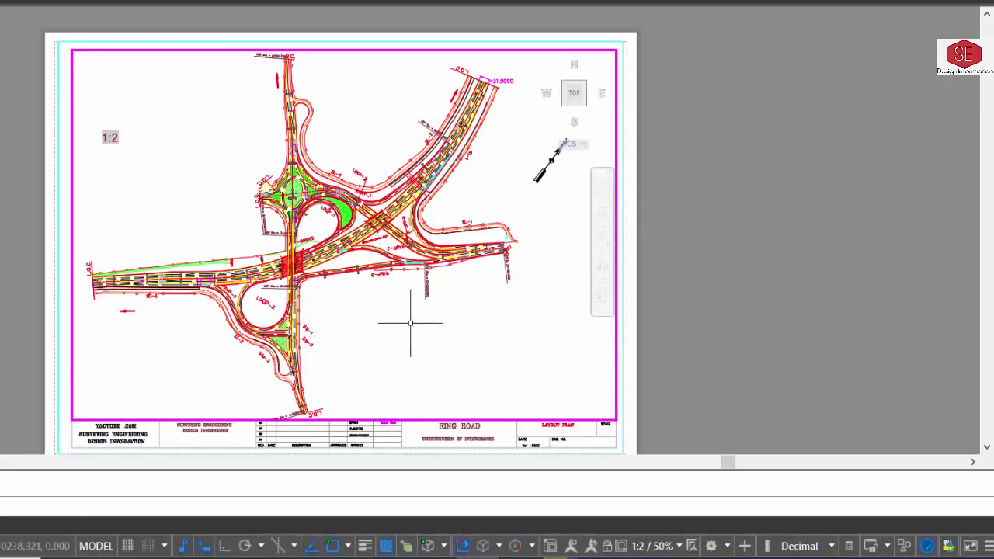
mouse_move(264, 199)
middle_down()
mouse_move(285, 204)
mouse_move(267, 249)
middle_up()
scroll(265, 266, up, 1)
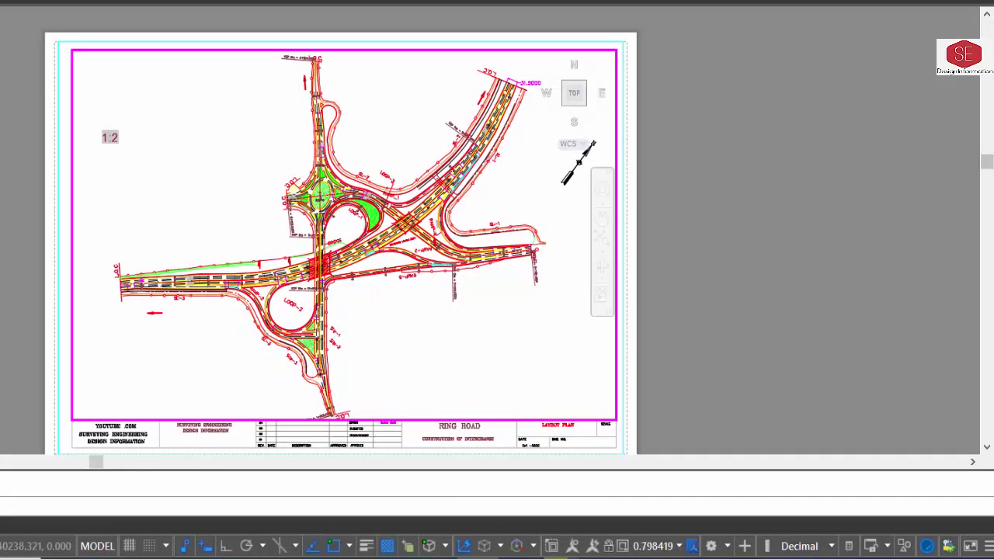
scroll(264, 266, down, 1)
scroll(265, 266, up, 1)
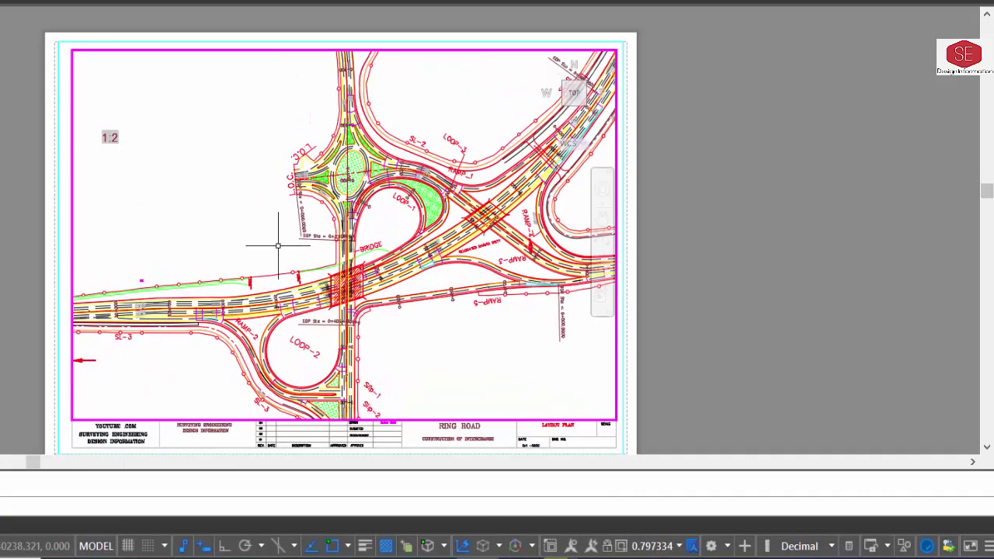
scroll(320, 230, down, 1)
mouse_move(299, 172)
middle_down()
mouse_move(279, 194)
mouse_move(280, 178)
middle_up()
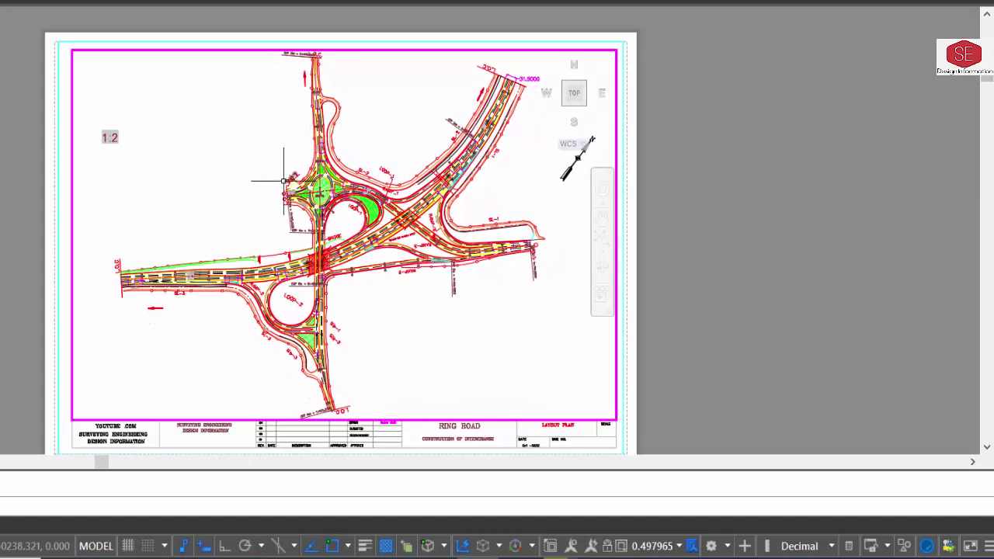
click(664, 547)
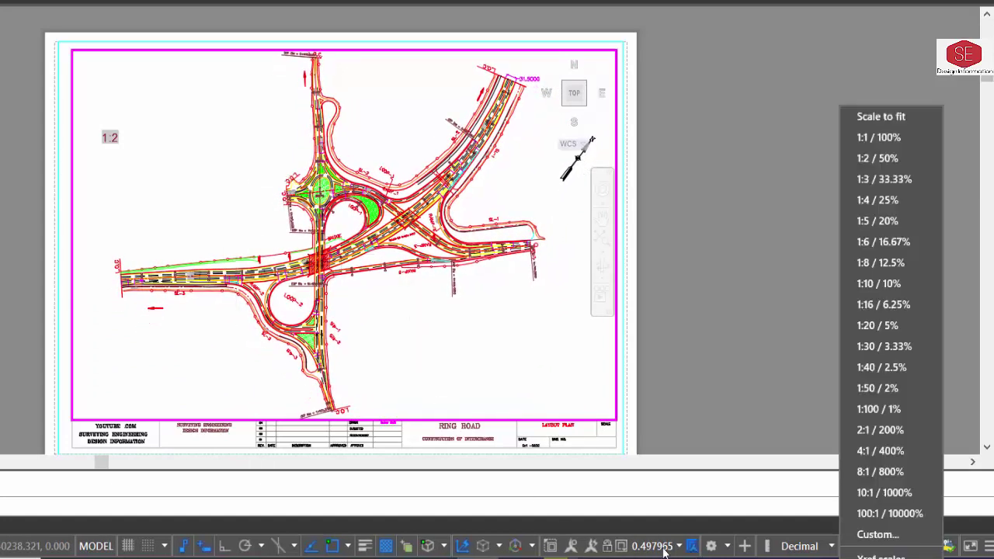
click(862, 162)
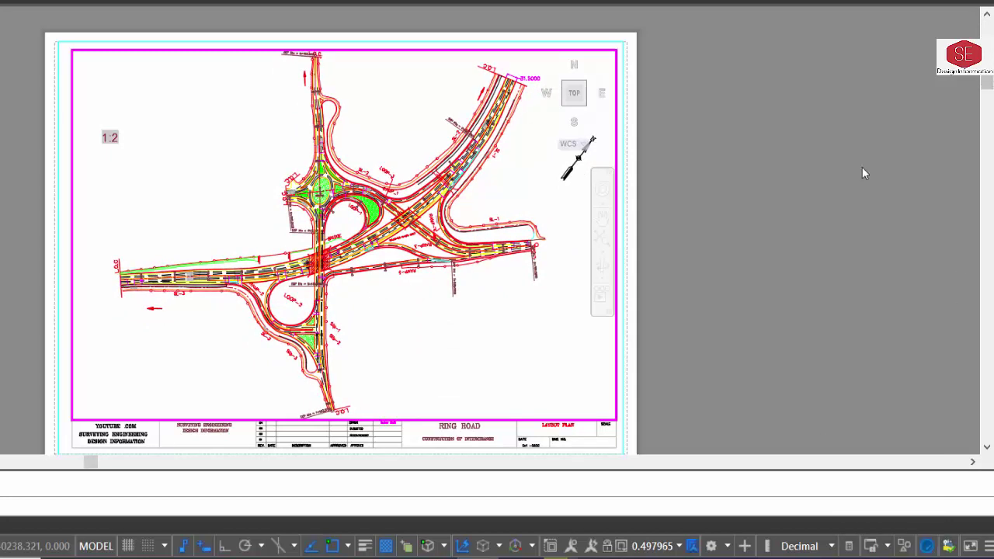
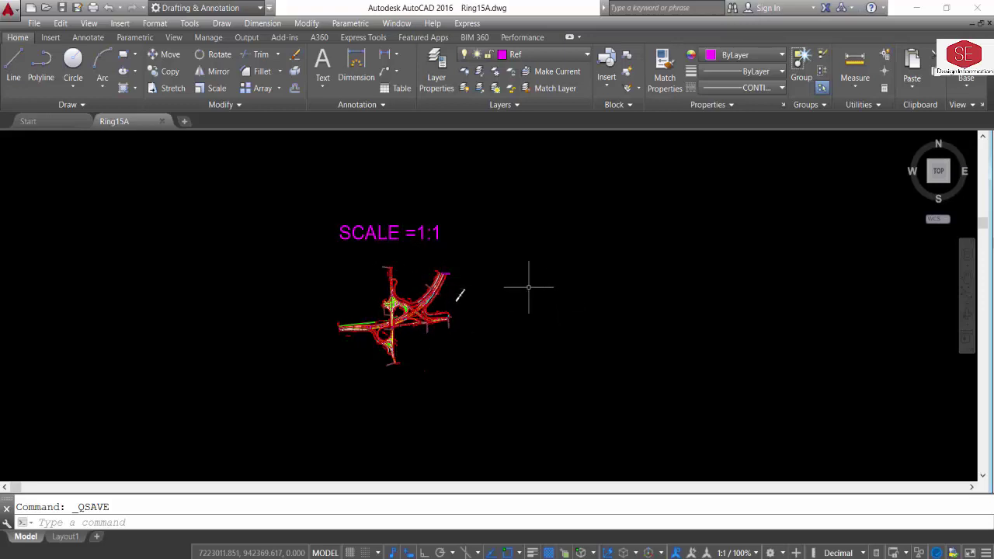
- Copy the SCALE =1:1 label to the right and edit the copy to read SCALE =1:1000
middle_drag(529, 287, 434, 314)
text(co)
key(Return)
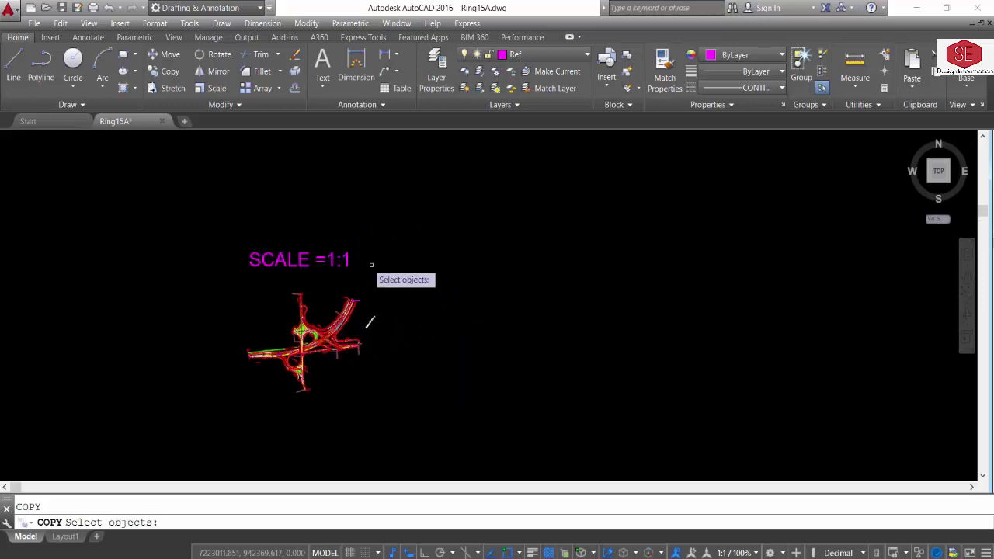
click(346, 260)
key(Return)
click(404, 289)
click(644, 283)
key(Escape)
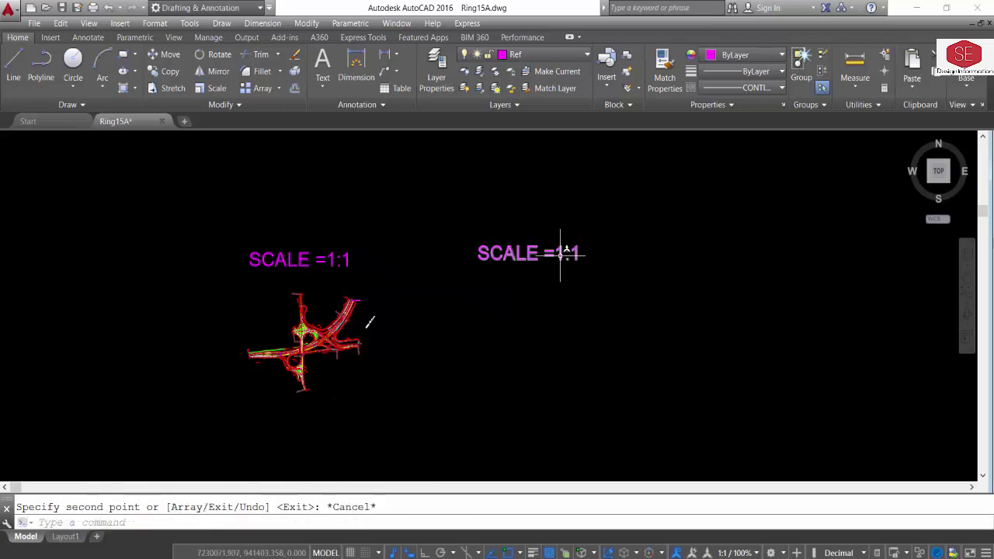
double_click(565, 258)
text(000)
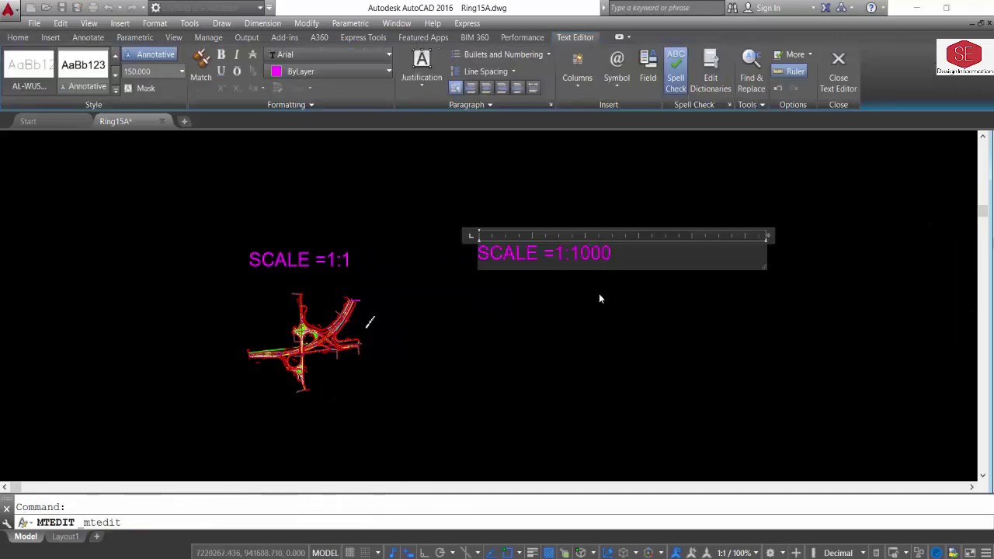
click(599, 295)
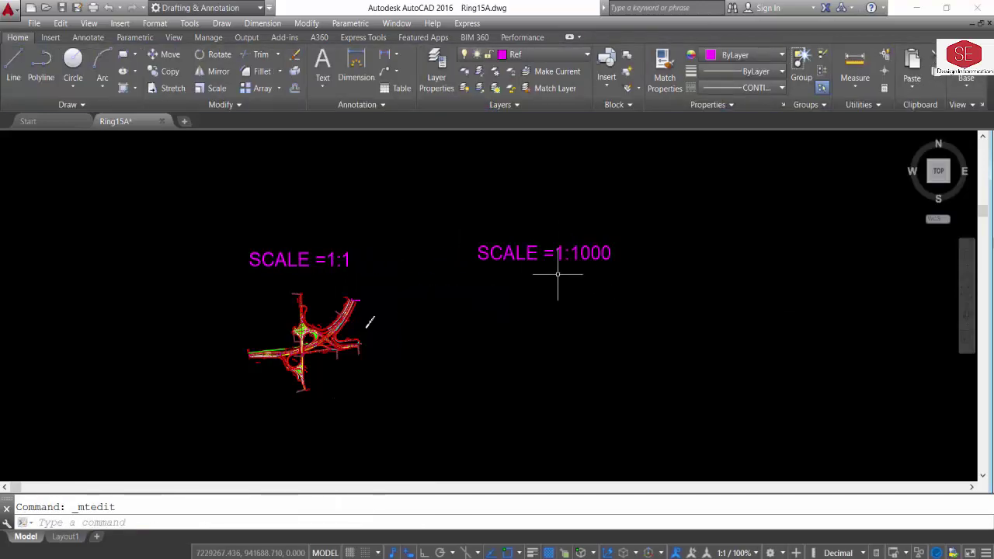
- Copy the SCALE =1:1000 label to make copies stacked below it
text(co)
key(Return)
click(514, 255)
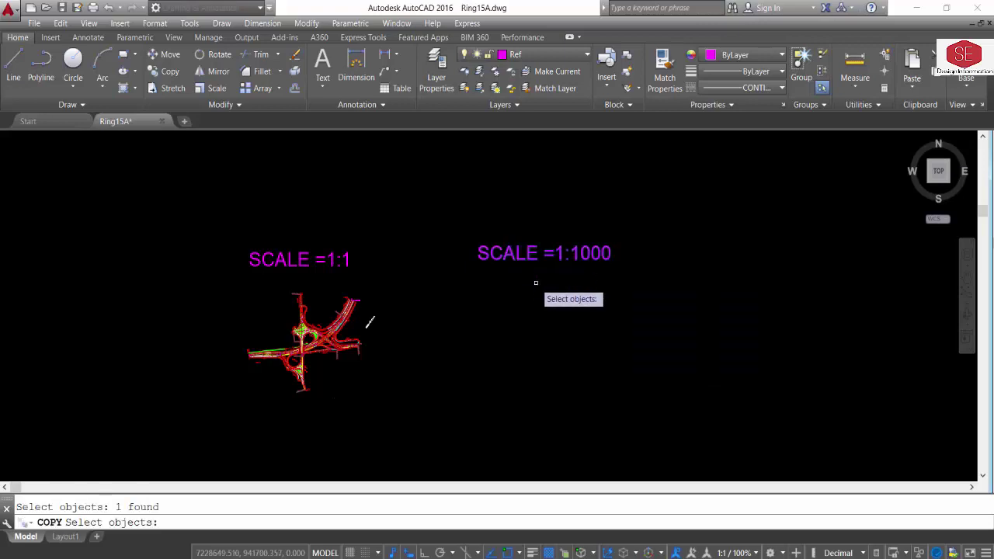
key(Return)
click(534, 282)
click(544, 308)
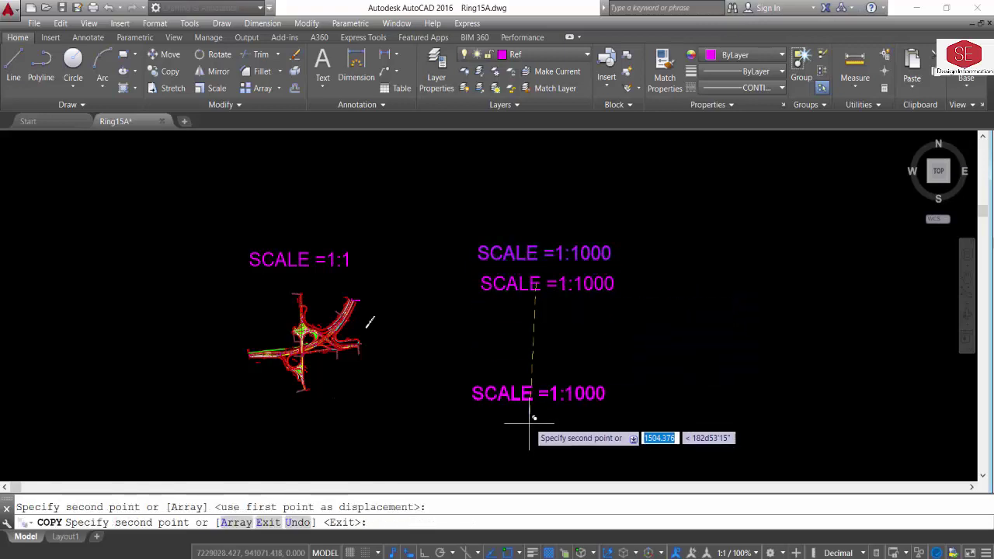
key(Escape)
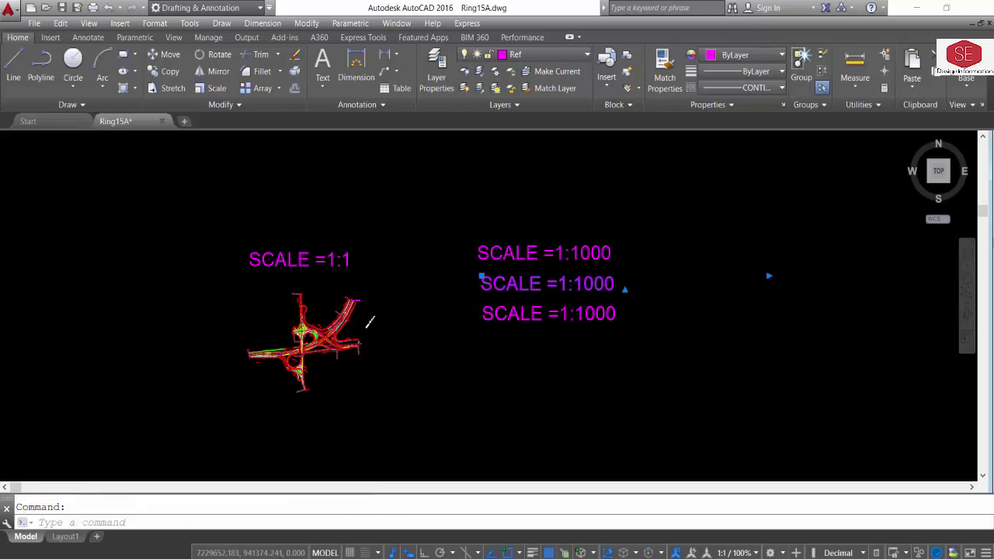
- Edit the middle label to SCALE =1:2000 and the bottom label to SCALE =1:3000
double_click(595, 284)
key(BackSpace)
text(2)
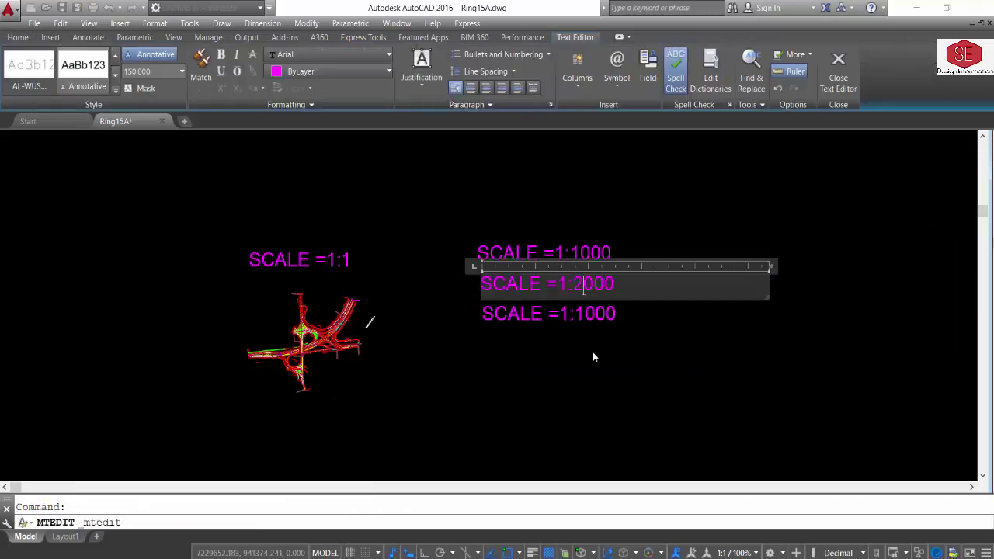
click(592, 341)
double_click(595, 313)
key(BackSpace)
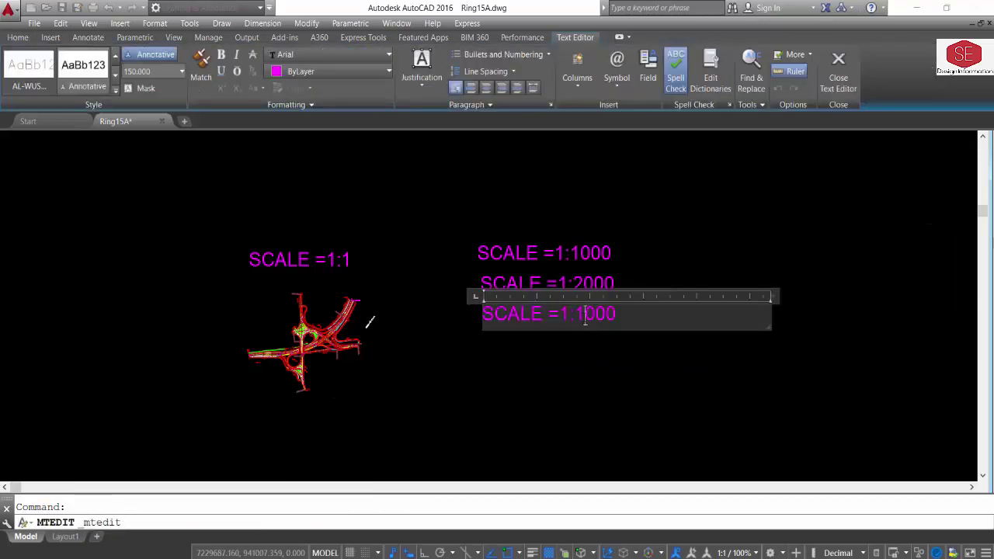
text(3)
click(590, 373)
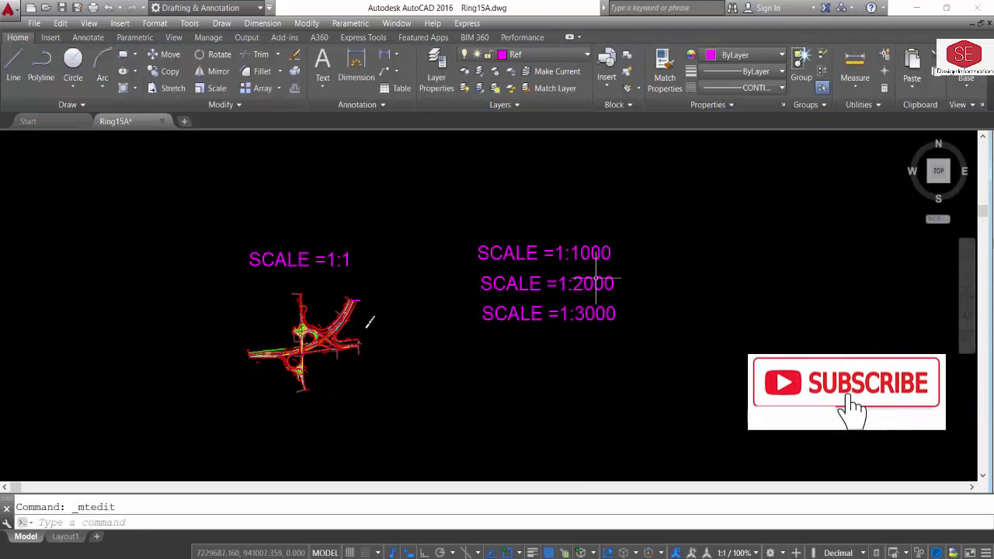
- Recentre the view on the interchange, cancel the copy, and open the Block Definition dialog
scroll(314, 341, up, 2)
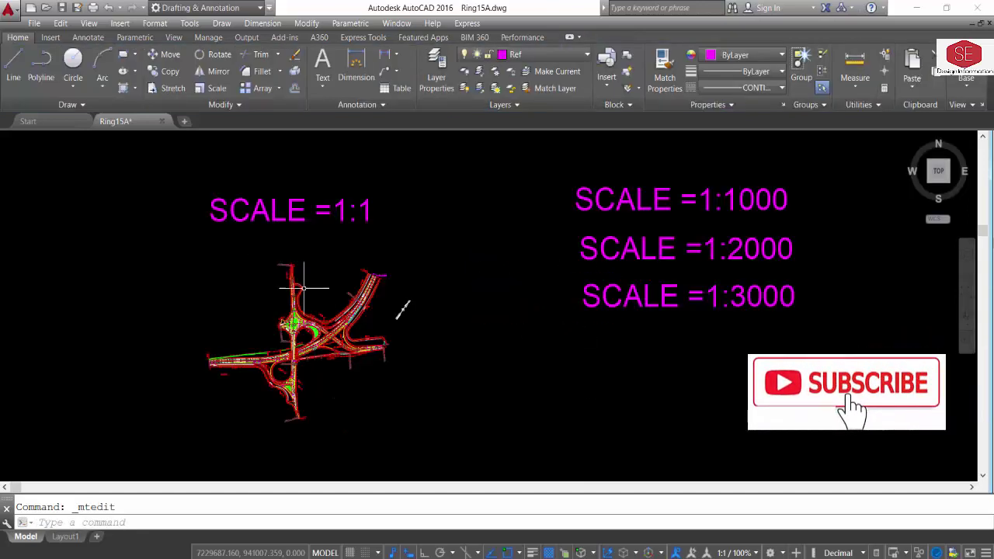
middle_drag(294, 317, 372, 316)
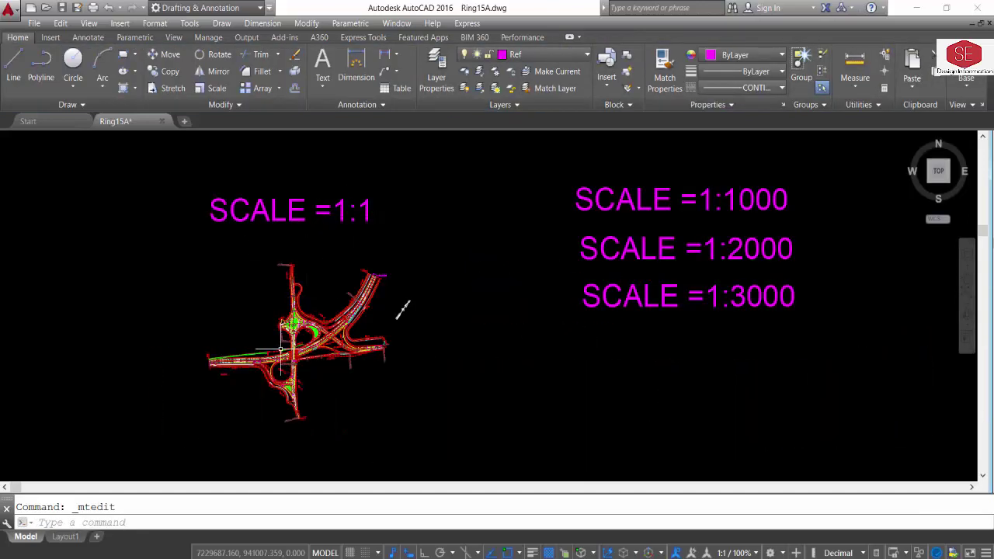
scroll(465, 284, down, 2)
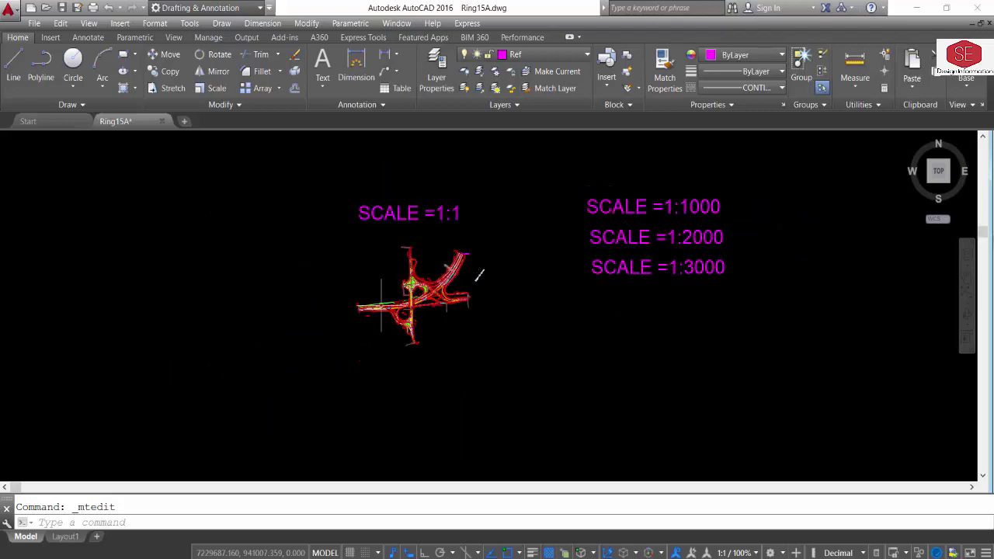
scroll(477, 240, up, 2)
scroll(453, 275, up, 3)
scroll(381, 284, up, 3)
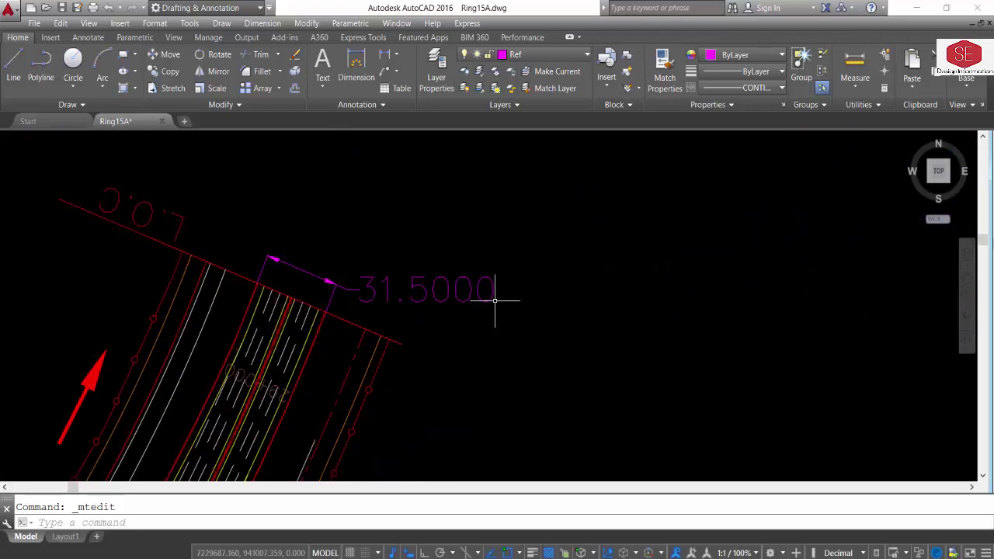
scroll(435, 279, down, 1)
scroll(409, 282, down, 5)
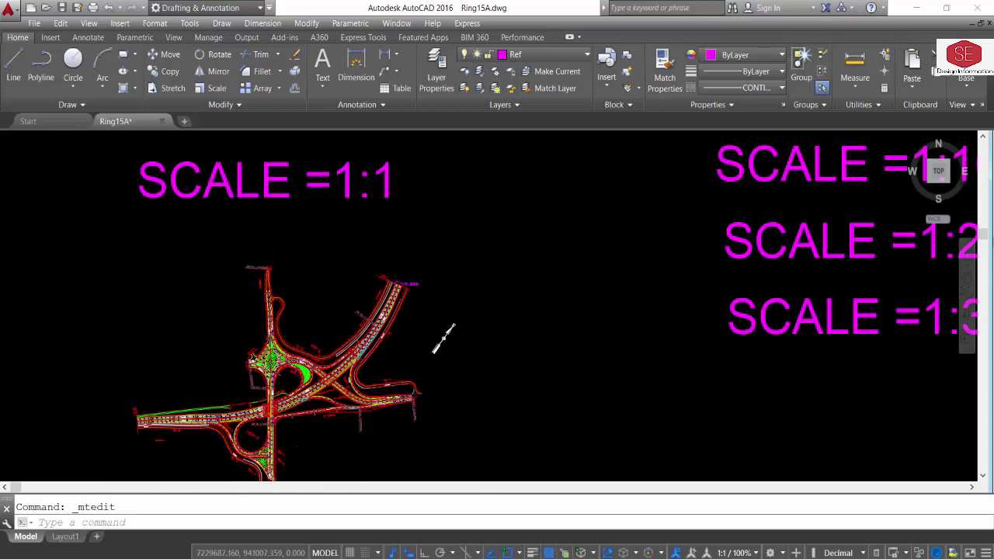
scroll(412, 319, down, 2)
text(o)
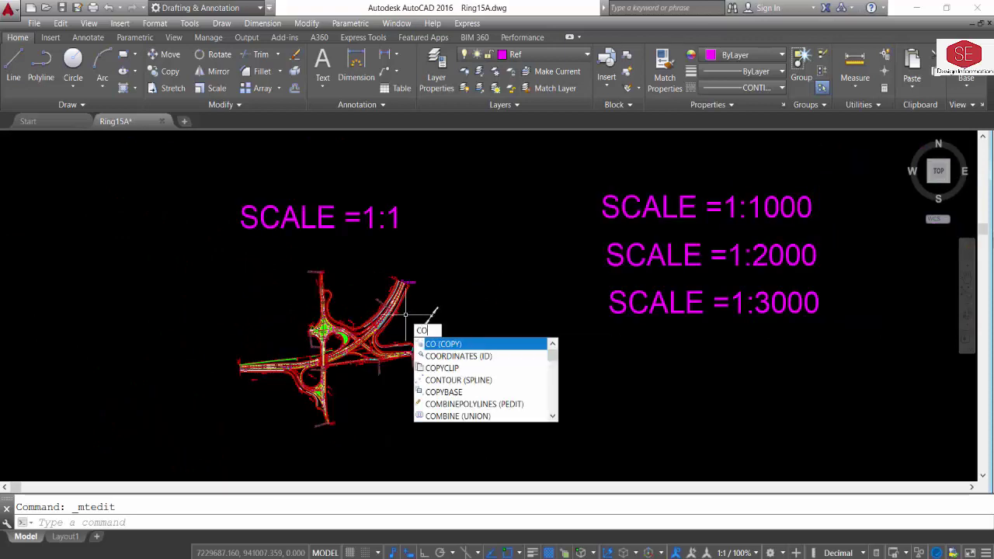
key(Escape)
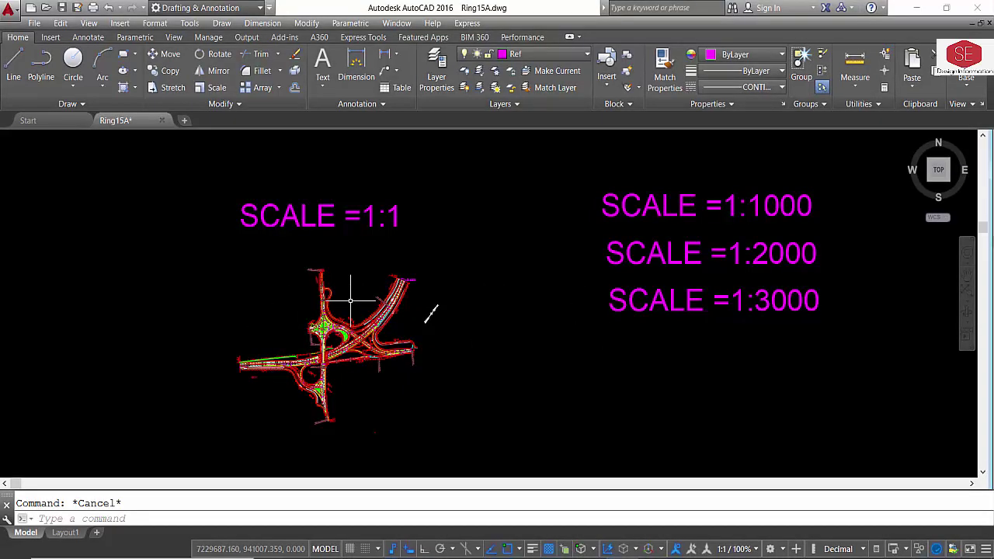
text(B)
key(Return)
text(1000)
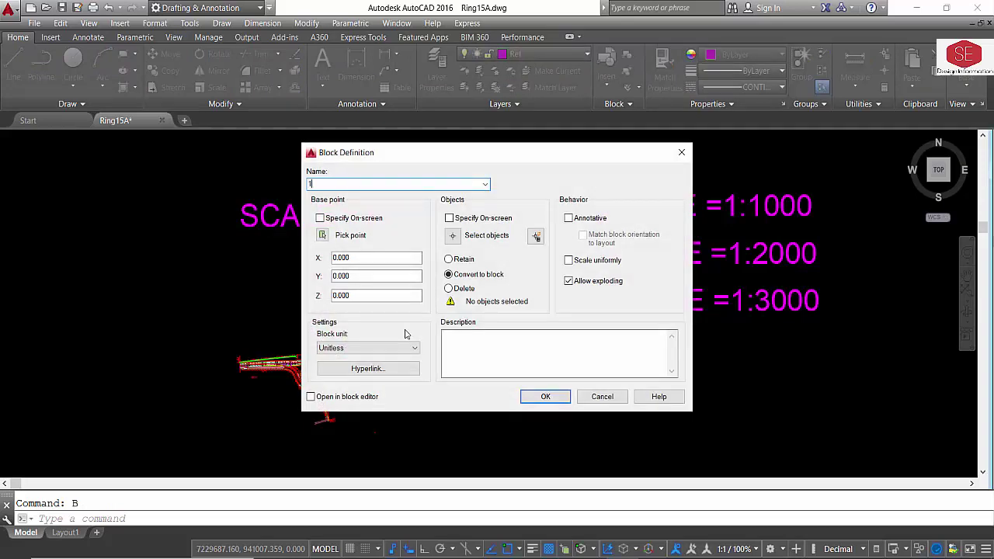
- Window-select the whole interchange and create the block named 1000
click(453, 235)
click(488, 248)
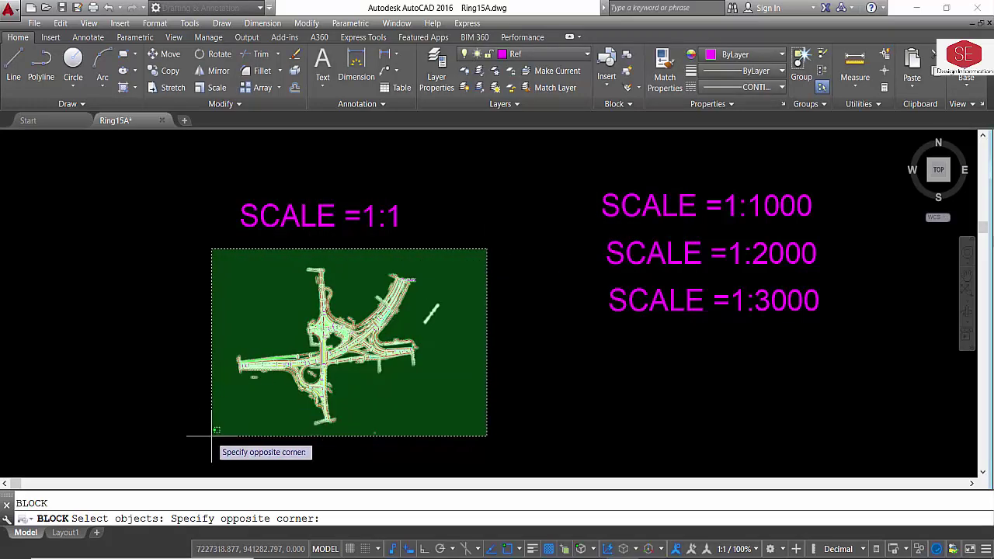
click(211, 436)
key(Return)
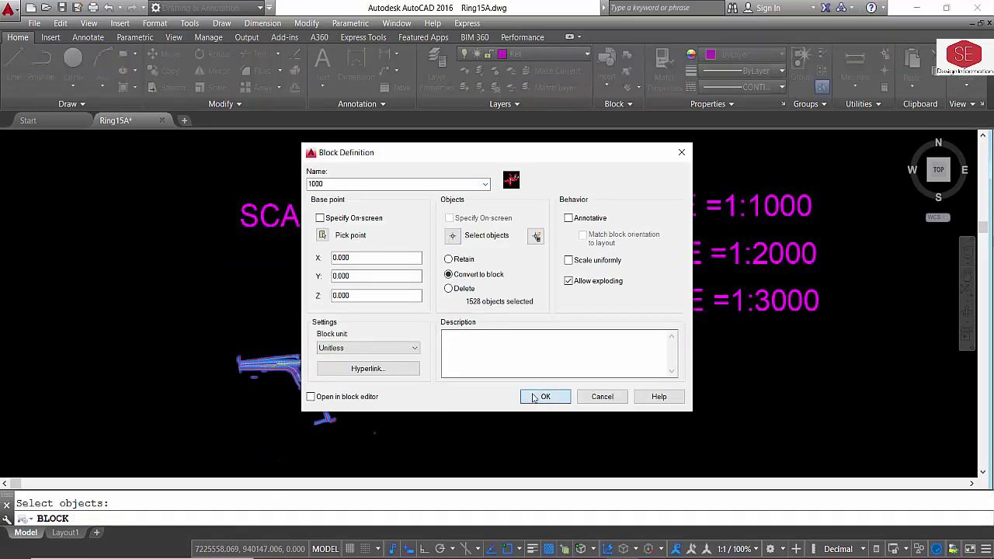
click(543, 396)
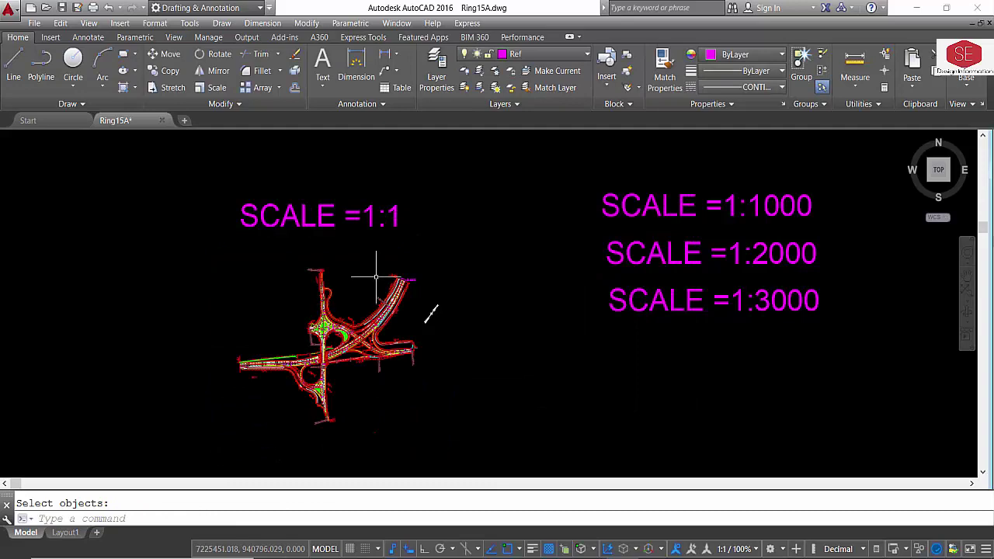
- Copy the interchange block and place the copy beside the original
text(co)
key(Return)
click(370, 313)
scroll(338, 261, down, 1)
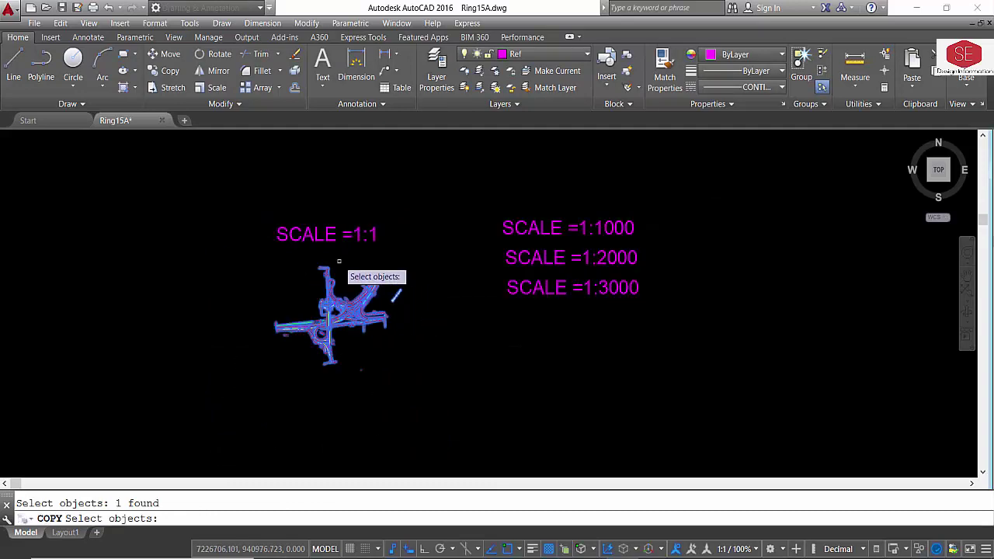
key(Return)
click(340, 258)
middle_drag(377, 288, 163, 247)
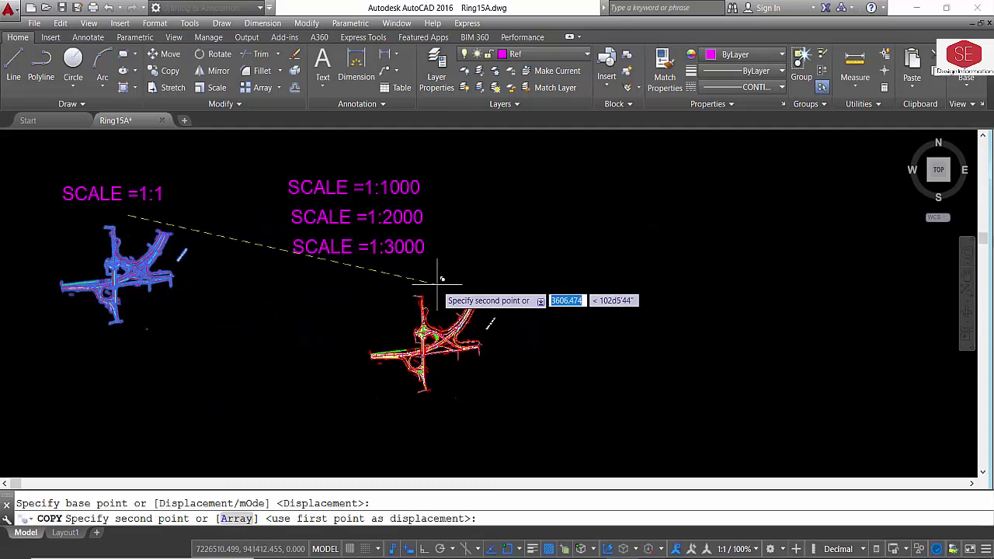
click(437, 284)
key(Escape)
- Scale the centre interchange block up by a factor of 1000
click(417, 333)
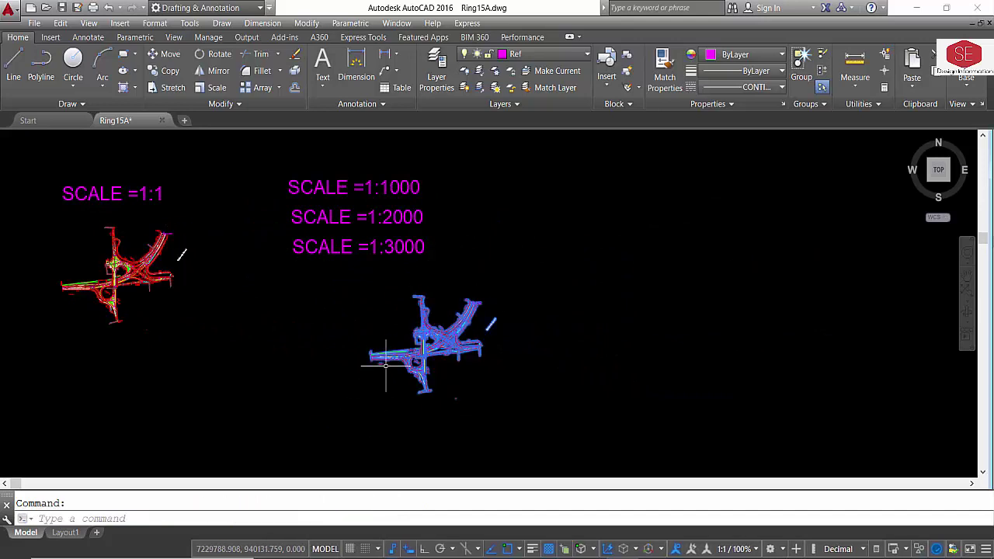
key(Escape)
text(SC)
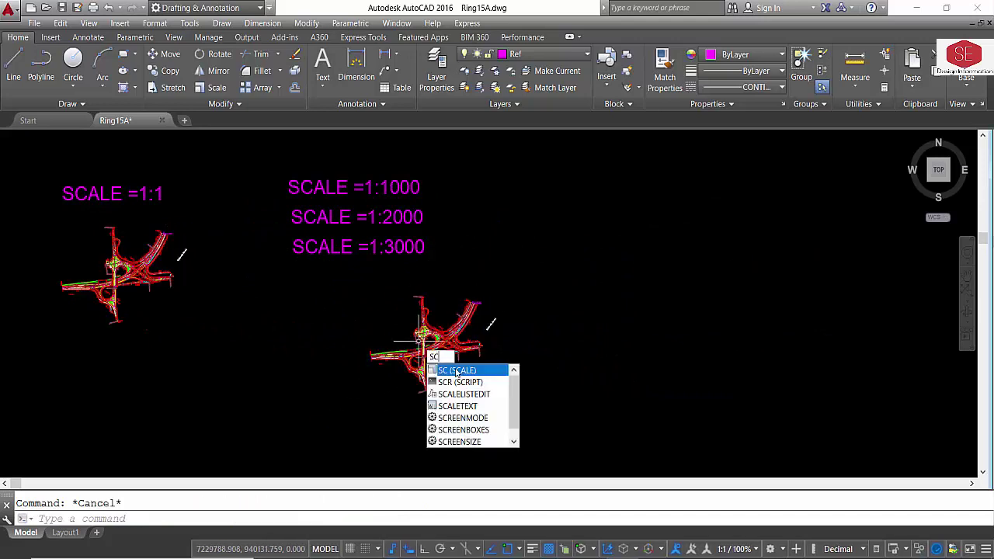
click(458, 371)
click(510, 285)
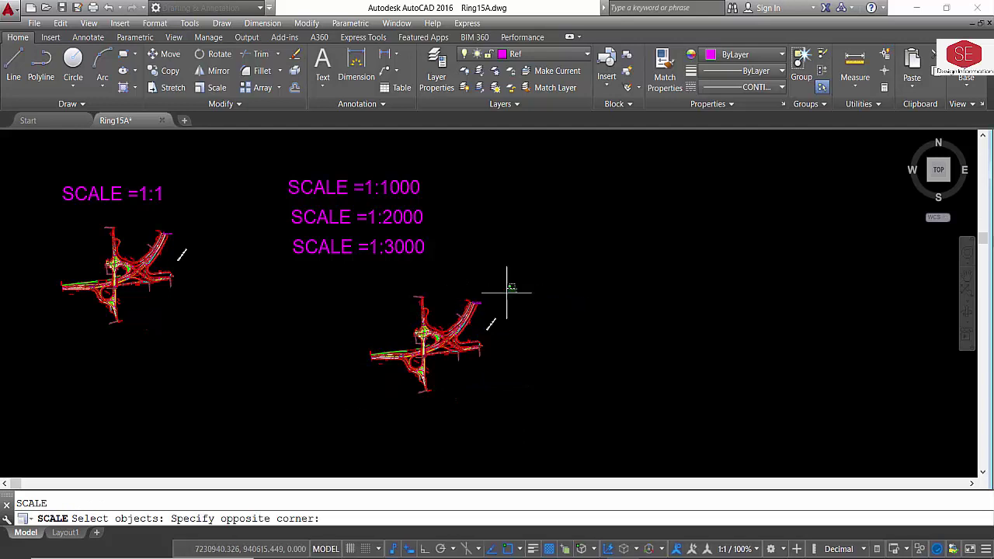
click(350, 404)
key(Return)
click(509, 398)
text(1000)
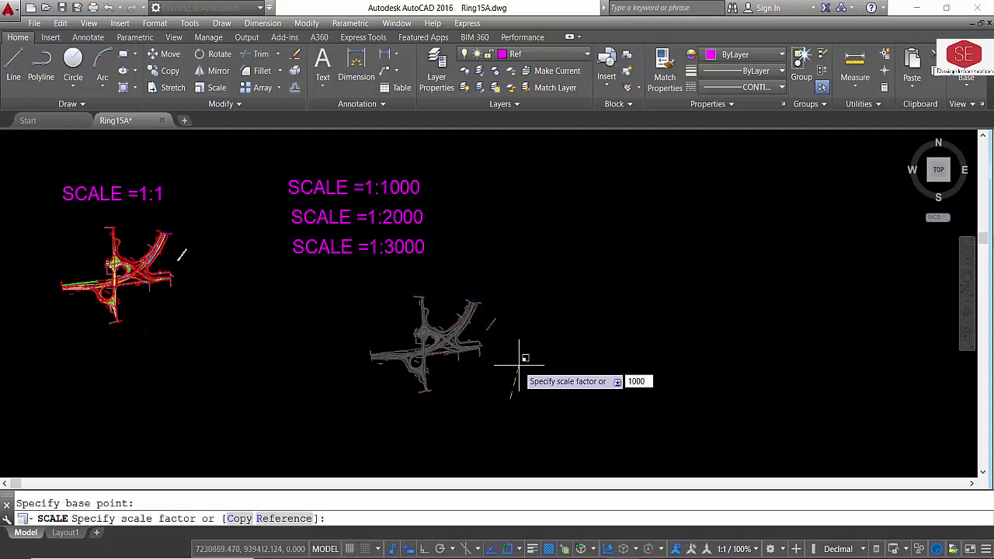
key(Return)
scroll(519, 364, down, 3)
- Pan over the enlarged interchange and delete the stray object at the ramp end
scroll(518, 364, down, 5)
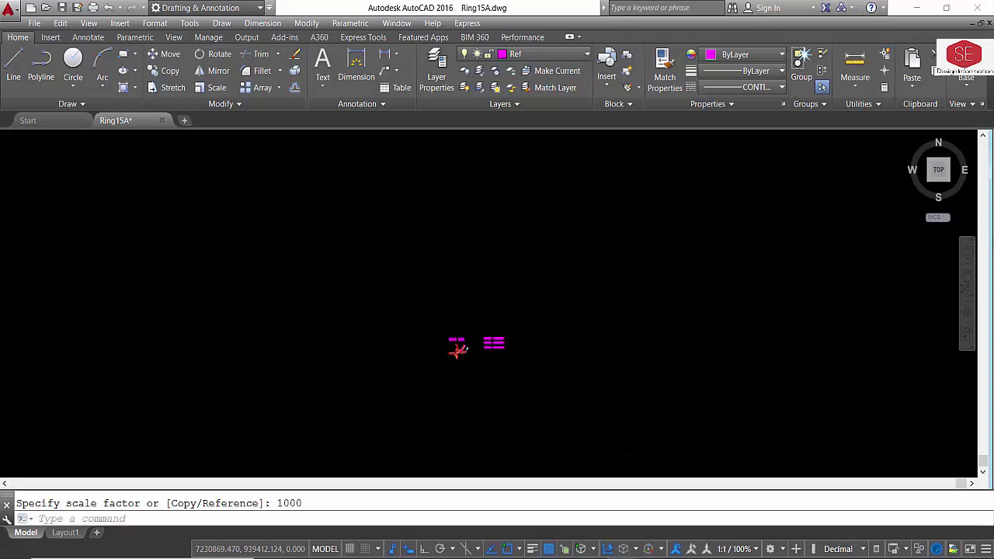
scroll(519, 363, down, 5)
scroll(343, 227, up, 2)
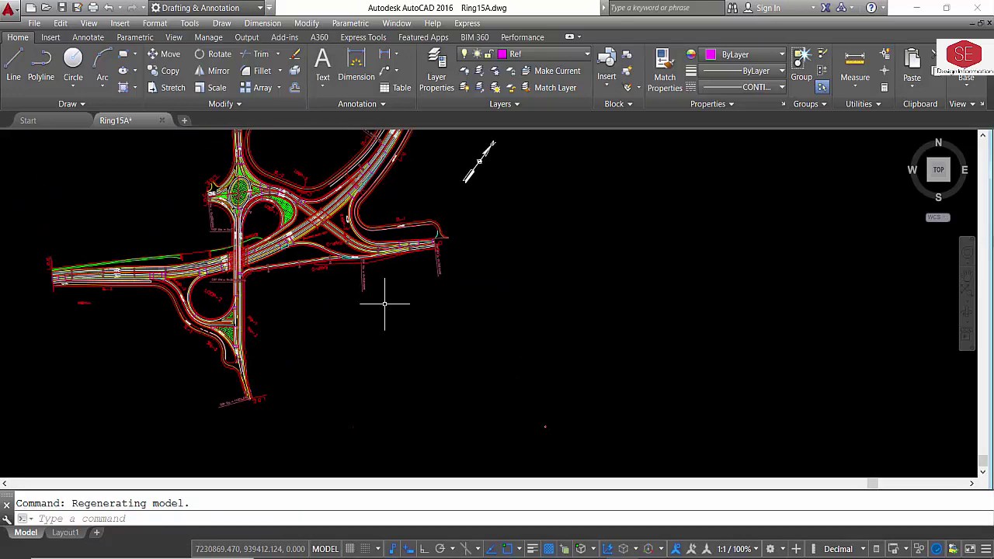
middle_drag(388, 300, 444, 427)
scroll(238, 249, up, 2)
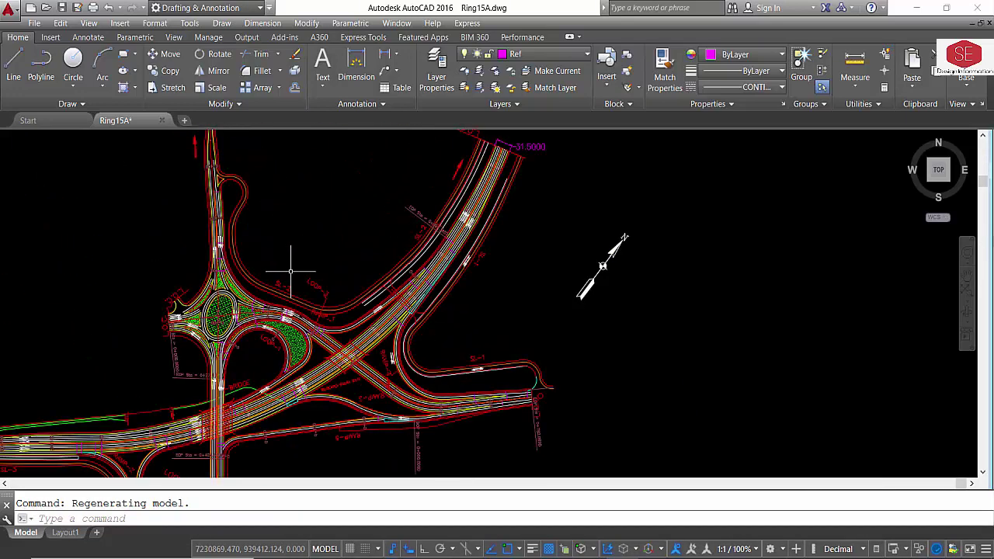
middle_drag(238, 249, 366, 370)
key(Return)
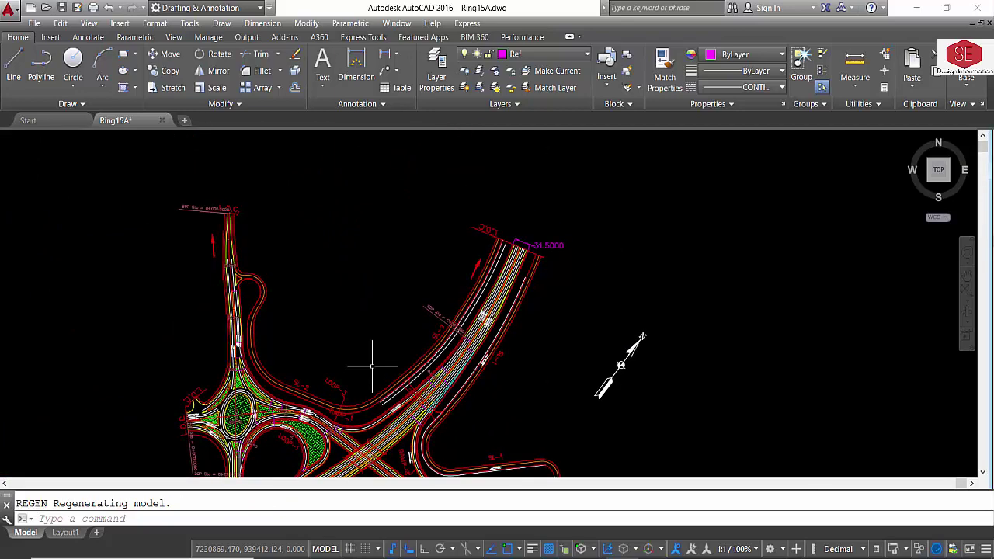
scroll(539, 255, up, 3)
click(391, 213)
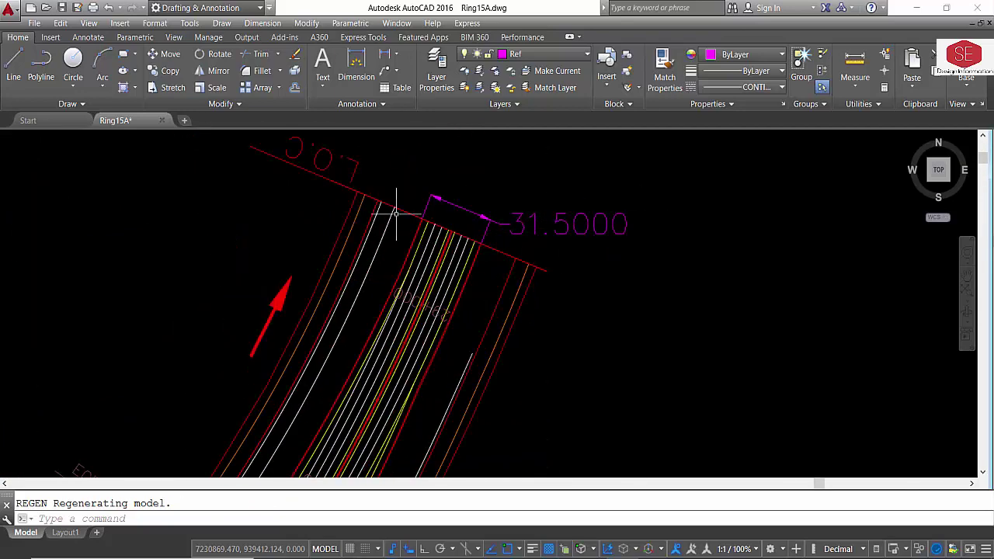
key(Delete)
scroll(626, 248, down, 1)
- Add an aligned 31500.0000 dimension across the ramp edge, beyond the 31.5000 dimension
click(395, 54)
click(412, 84)
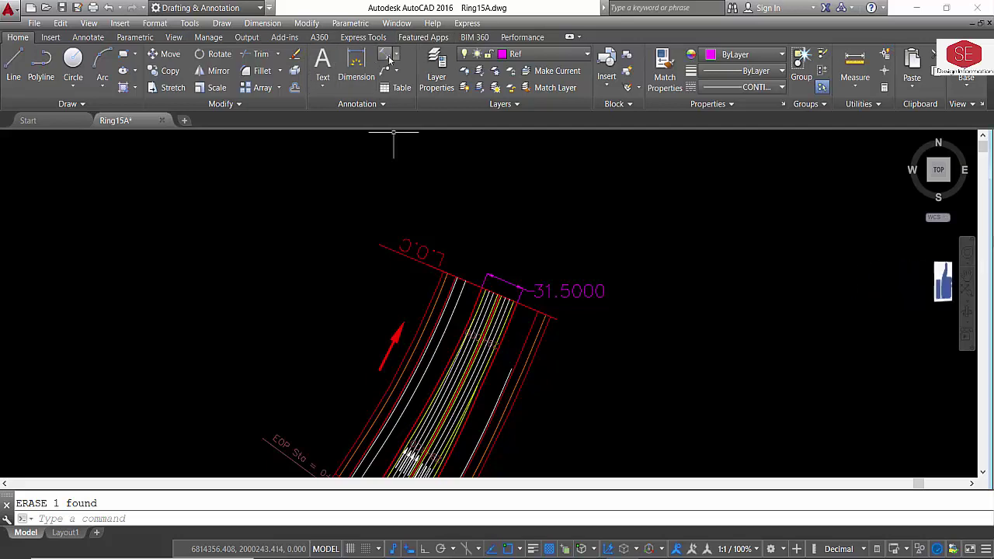
scroll(523, 271, up, 2)
click(465, 275)
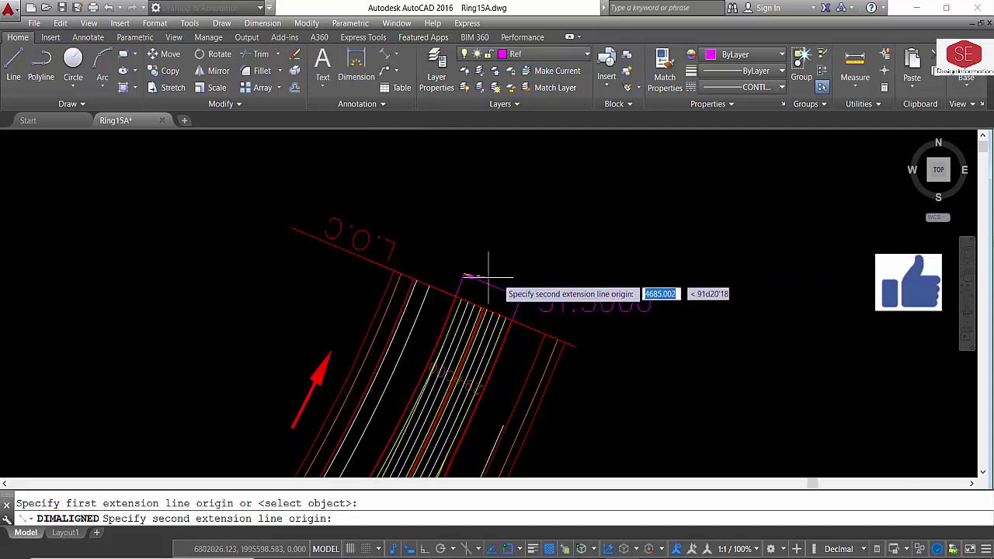
click(520, 297)
click(544, 230)
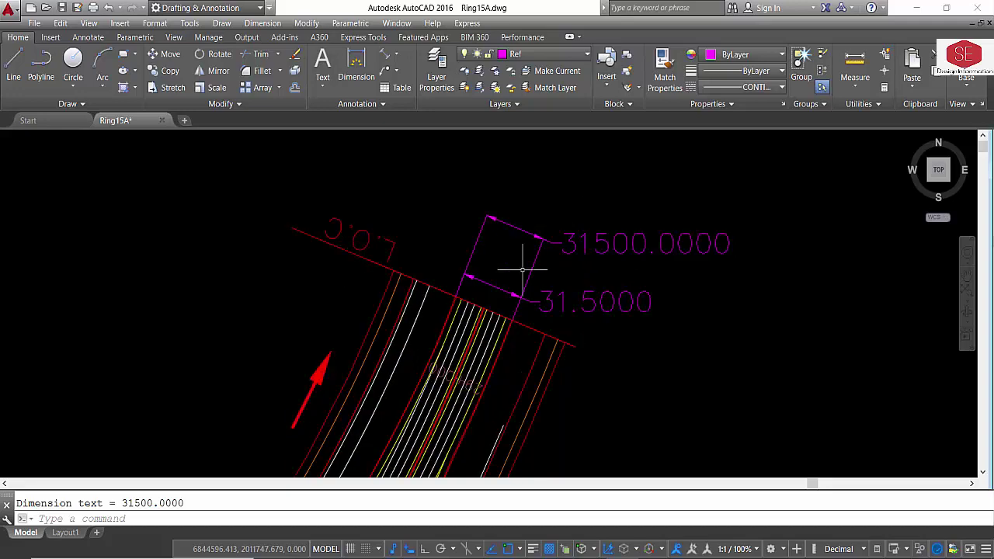
scroll(503, 253, down, 2)
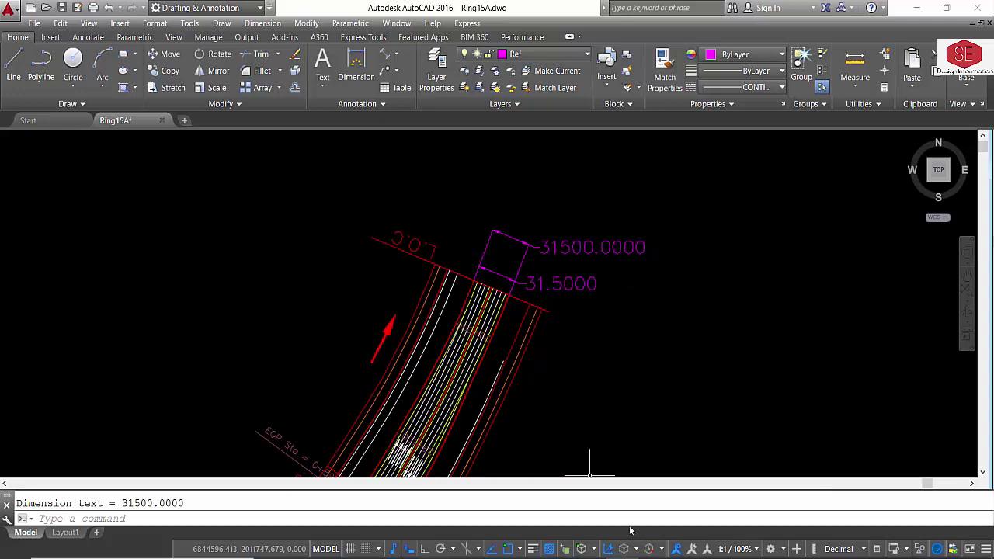
scroll(409, 250, down, 2)
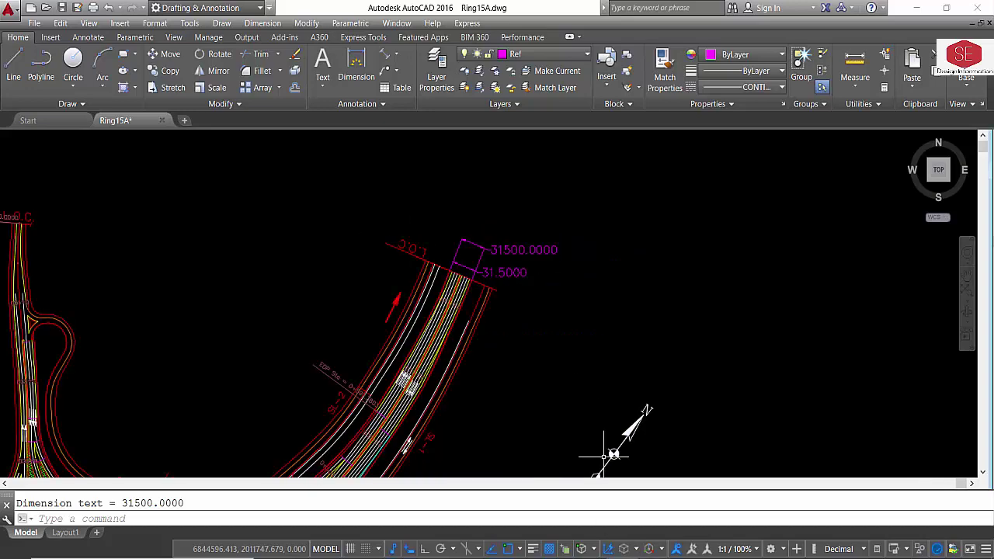
- Zoom and pan to bring the interchange drawing back to the centre of the view
click(613, 454)
scroll(669, 301, down, 3)
scroll(525, 240, up, 4)
scroll(595, 215, up, 3)
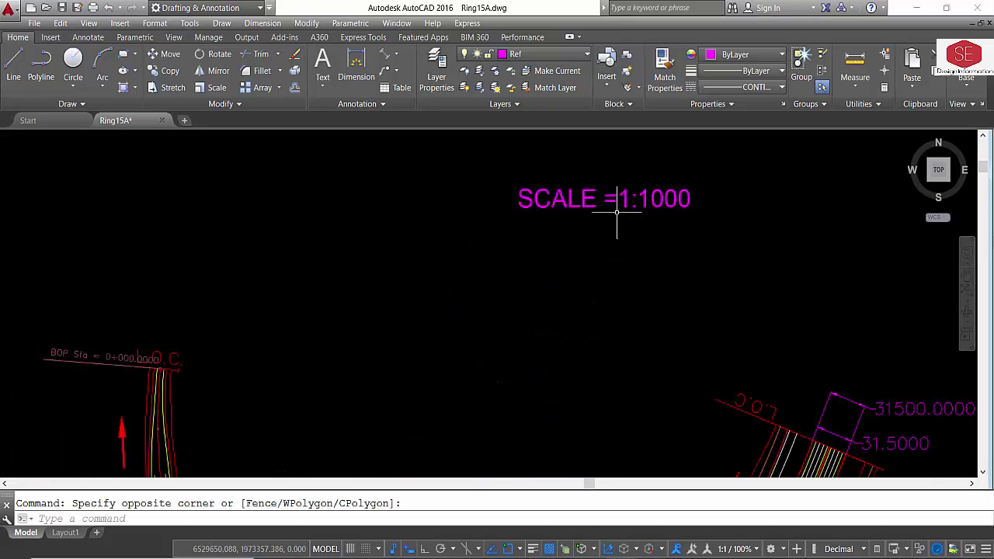
scroll(499, 262, down, 2)
scroll(781, 386, up, 3)
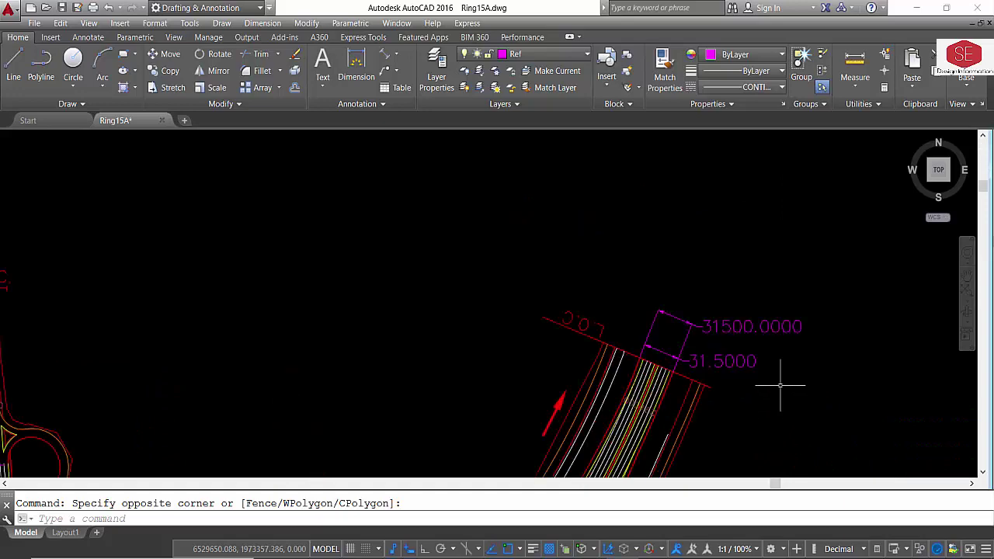
scroll(720, 335, up, 2)
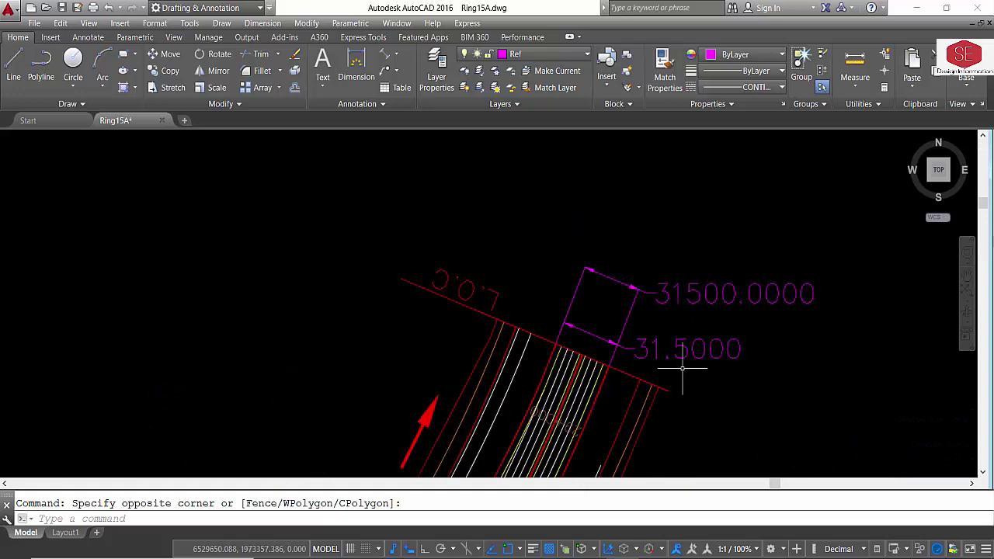
scroll(544, 272, down, 5)
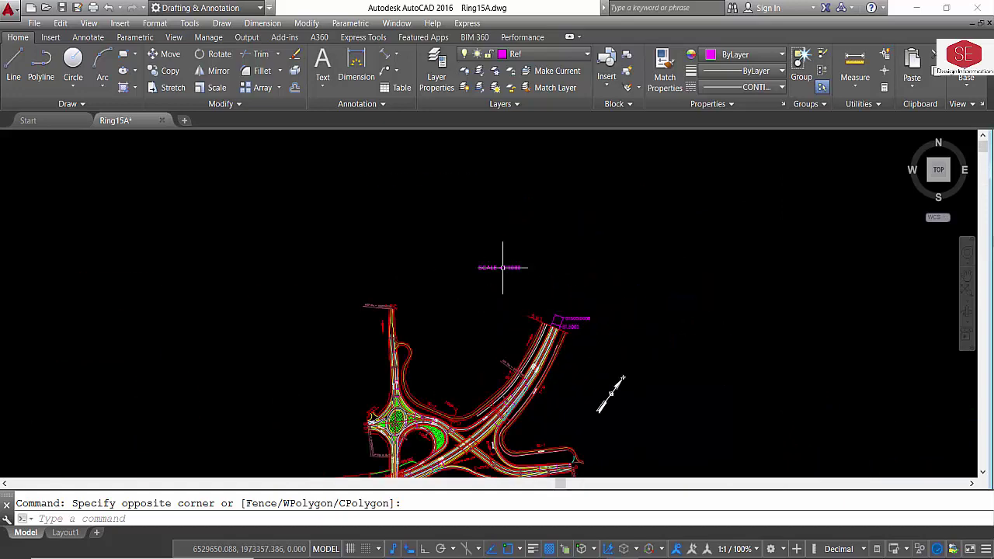
scroll(489, 261, down, 2)
scroll(497, 295, down, 3)
scroll(536, 251, up, 5)
scroll(450, 277, down, 5)
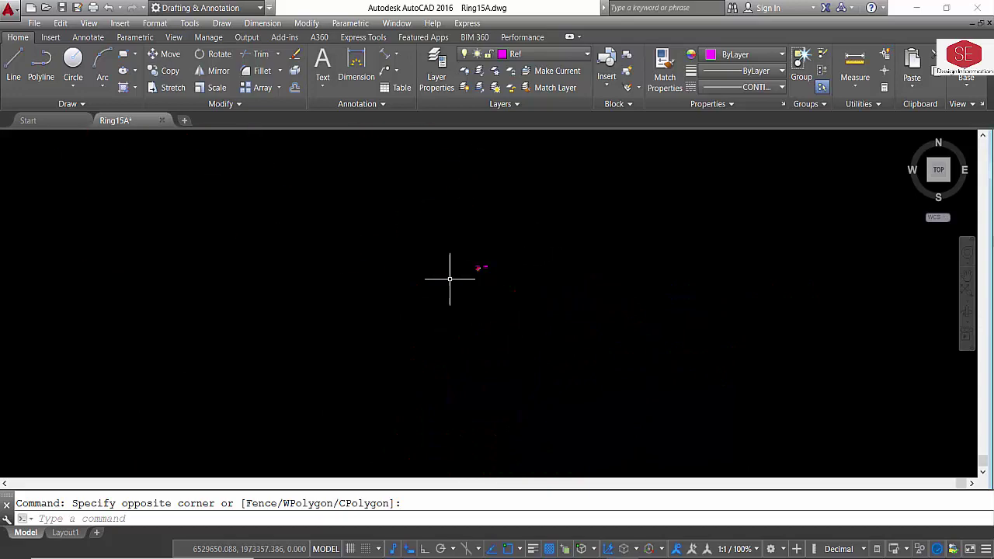
scroll(470, 272, up, 2)
scroll(520, 236, up, 5)
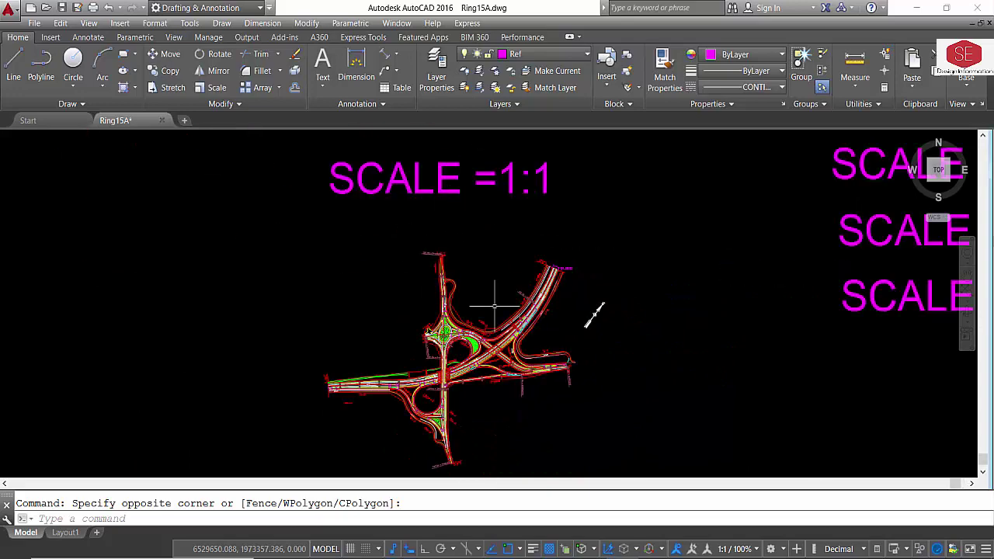
scroll(554, 277, up, 4)
scroll(559, 232, up, 1)
scroll(559, 232, down, 1)
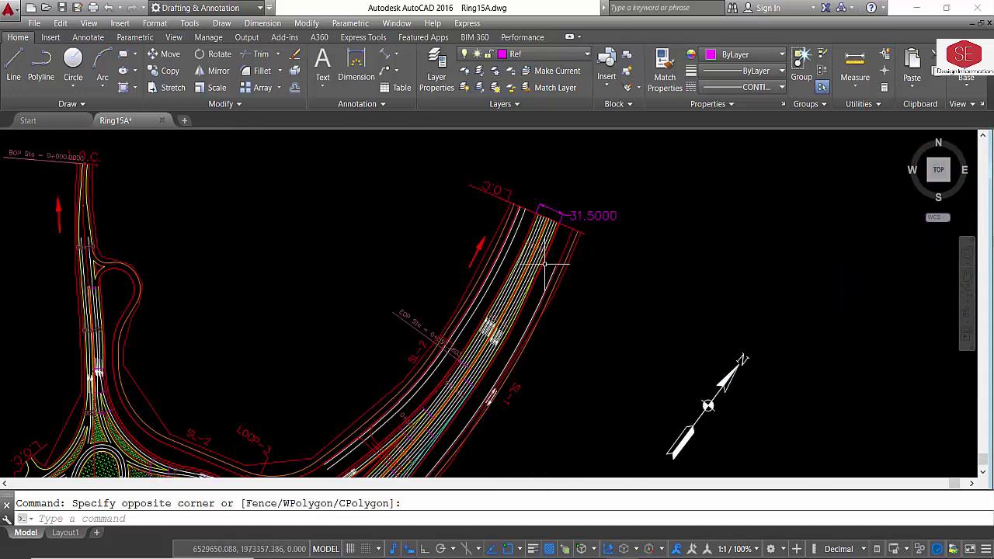
scroll(544, 256, down, 4)
scroll(583, 298, down, 5)
middle_drag(577, 288, 654, 406)
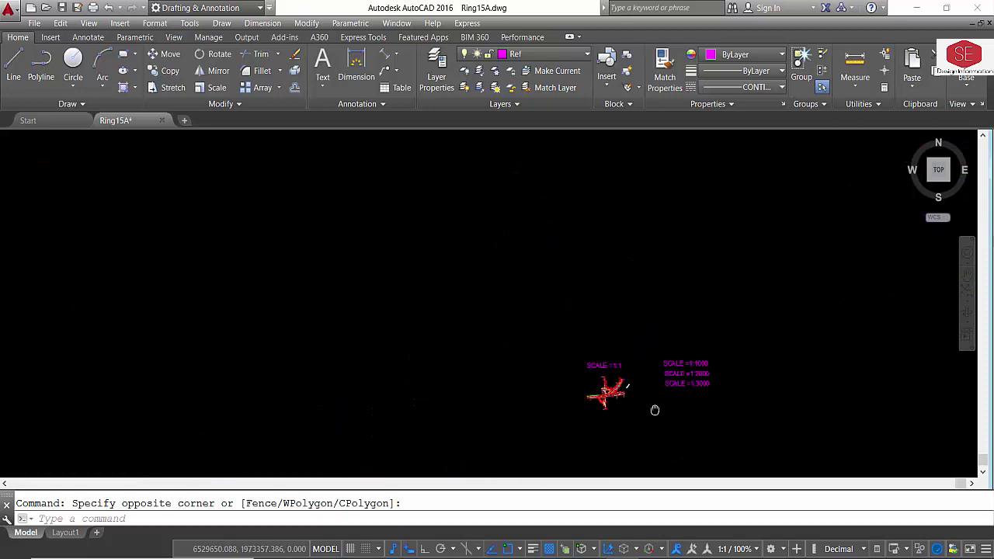
scroll(643, 364, down, 5)
scroll(582, 372, up, 5)
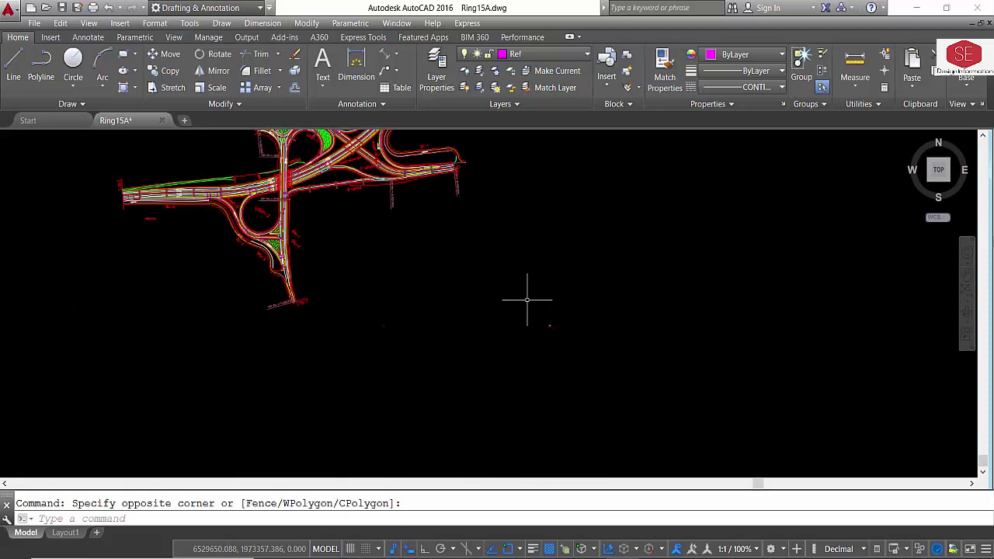
middle_drag(473, 328, 569, 422)
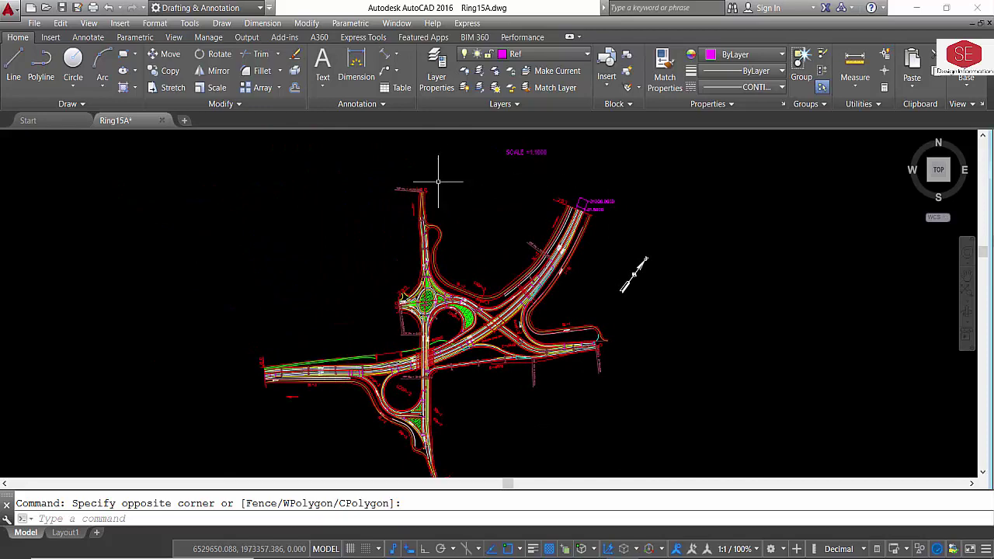
scroll(470, 223, up, 3)
- Save Ring15A.dwg and switch to the Layout1 sheet
key(ctrl+s)
scroll(510, 344, down, 5)
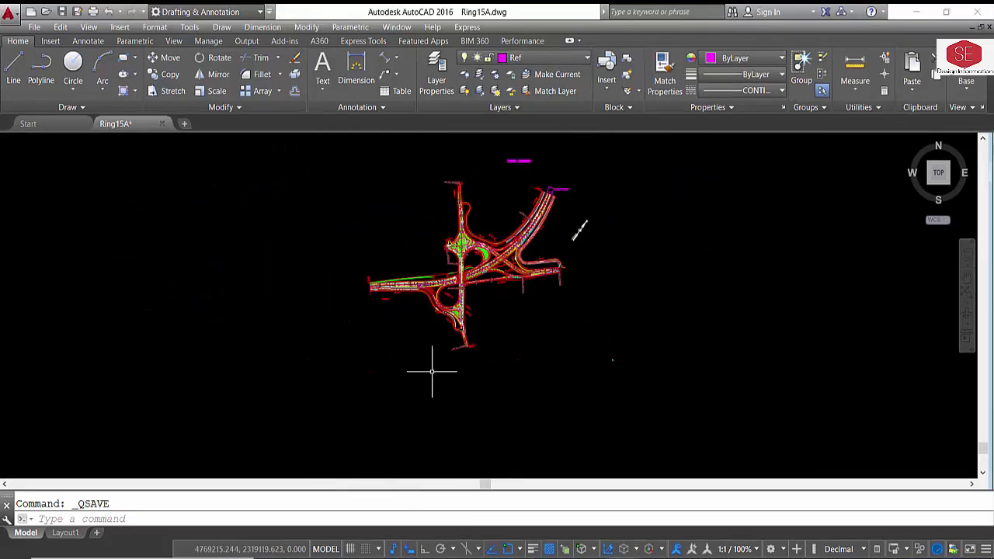
click(74, 535)
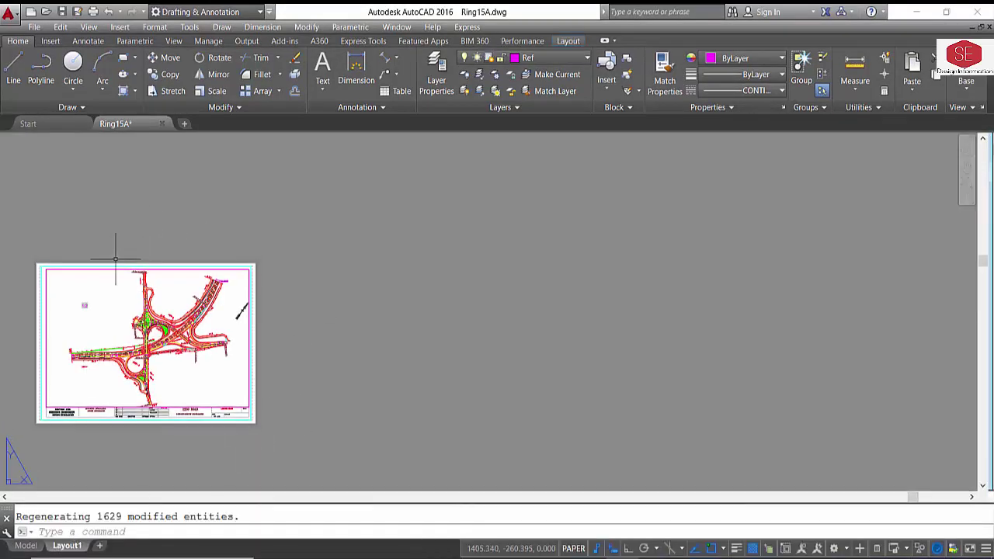
- Copy the title-block sheet and place the copy to the right of the original
scroll(332, 385, up, 2)
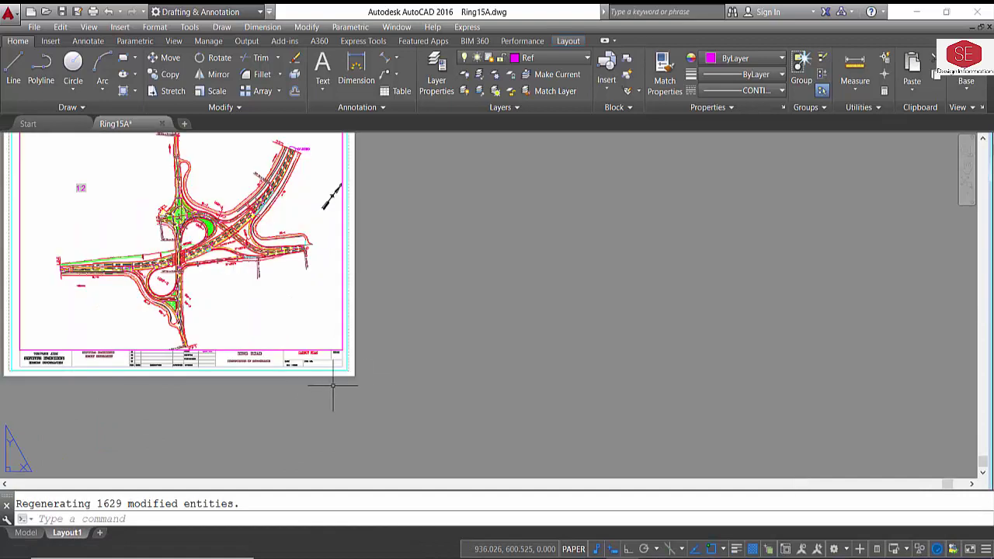
click(348, 342)
click(337, 388)
key(Return)
click(339, 387)
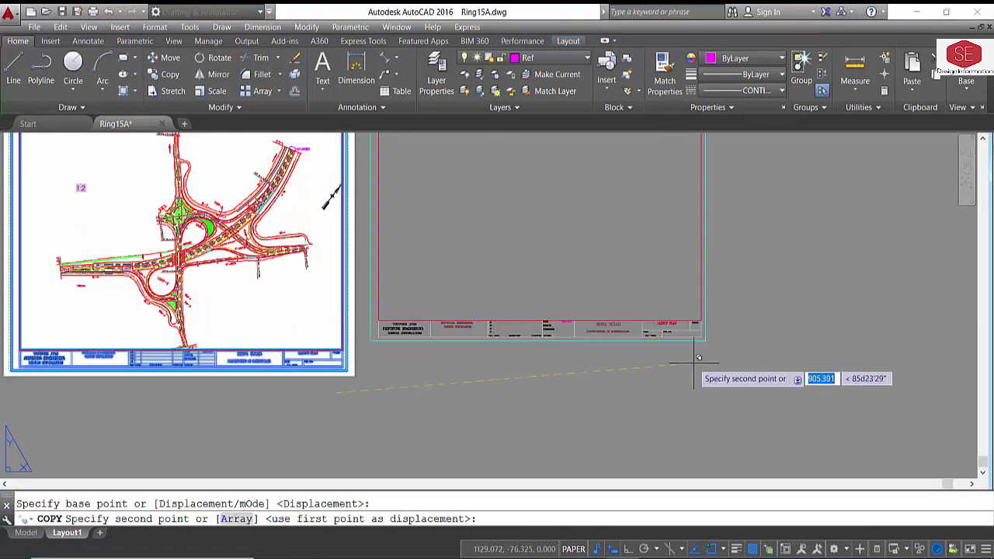
scroll(697, 355, down, 6)
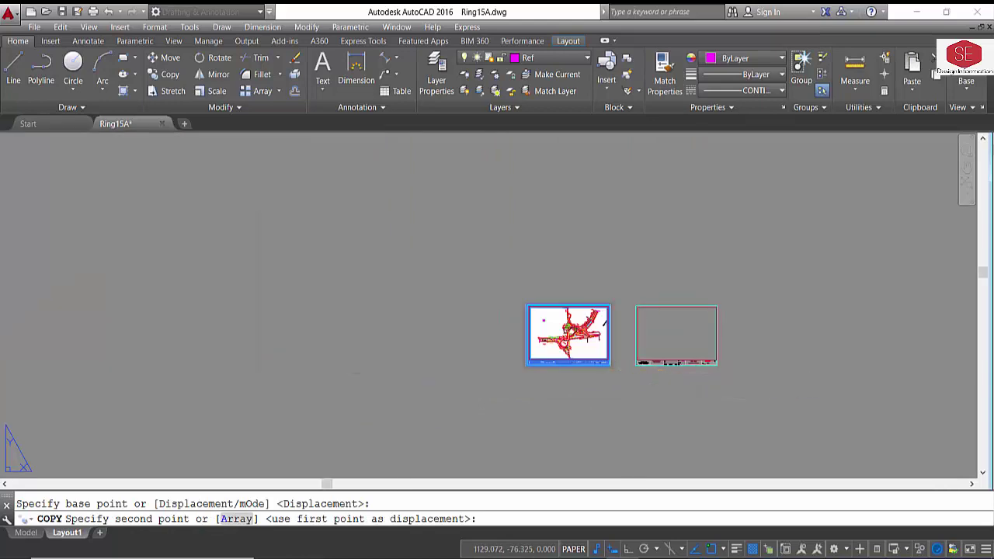
click(637, 364)
key(Escape)
- Erase the copied sheet's viewport and draw a new MVIEW viewport filling its frame
scroll(288, 222, up, 5)
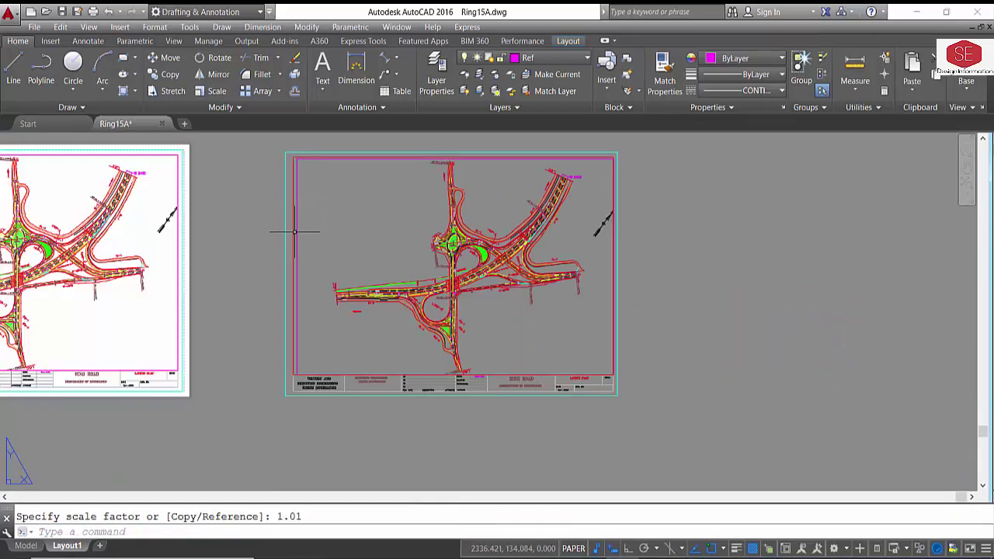
click(296, 231)
key(Return)
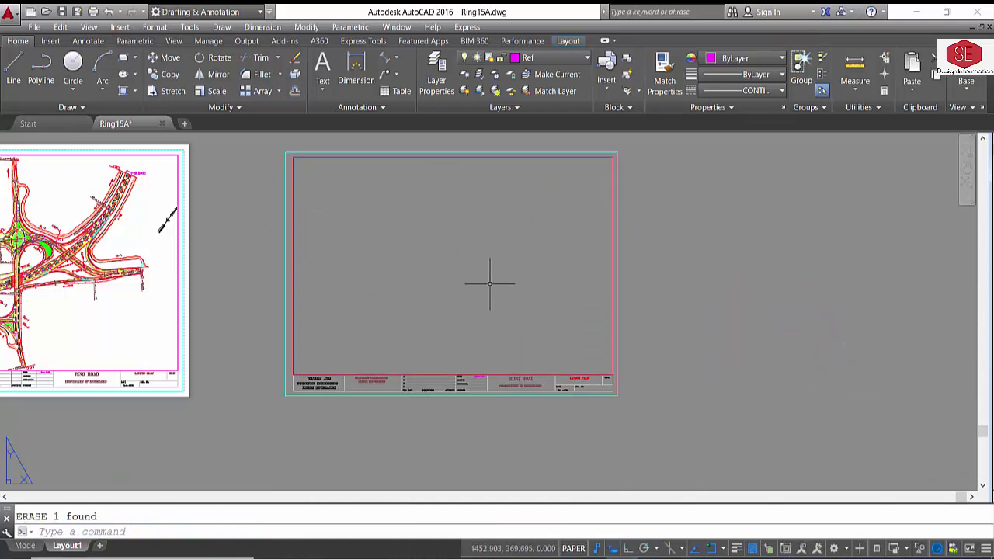
text(MV)
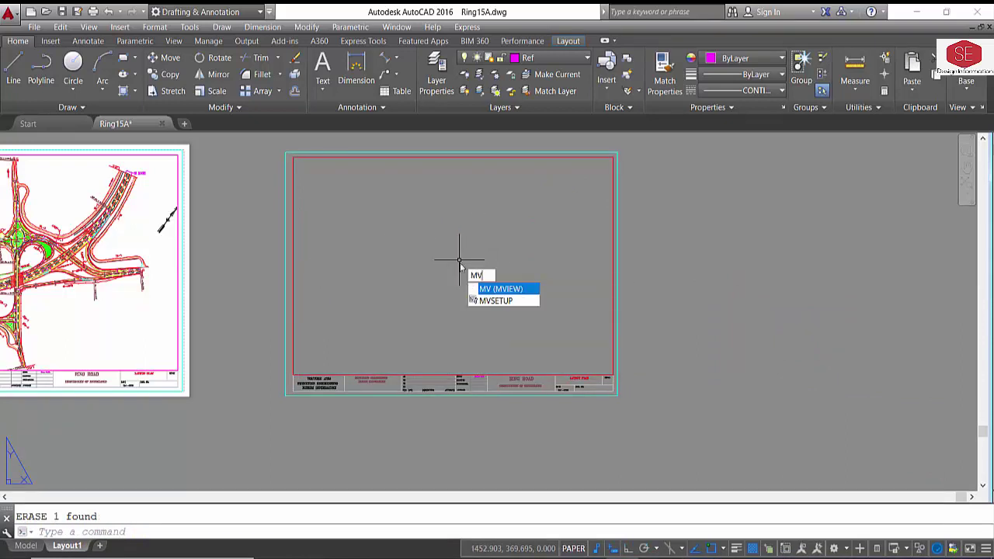
click(492, 289)
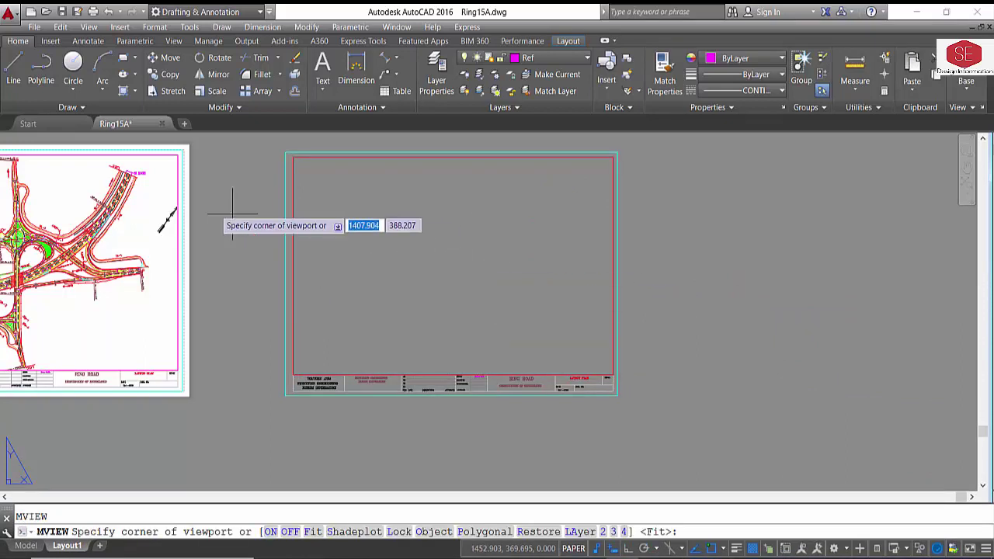
click(293, 156)
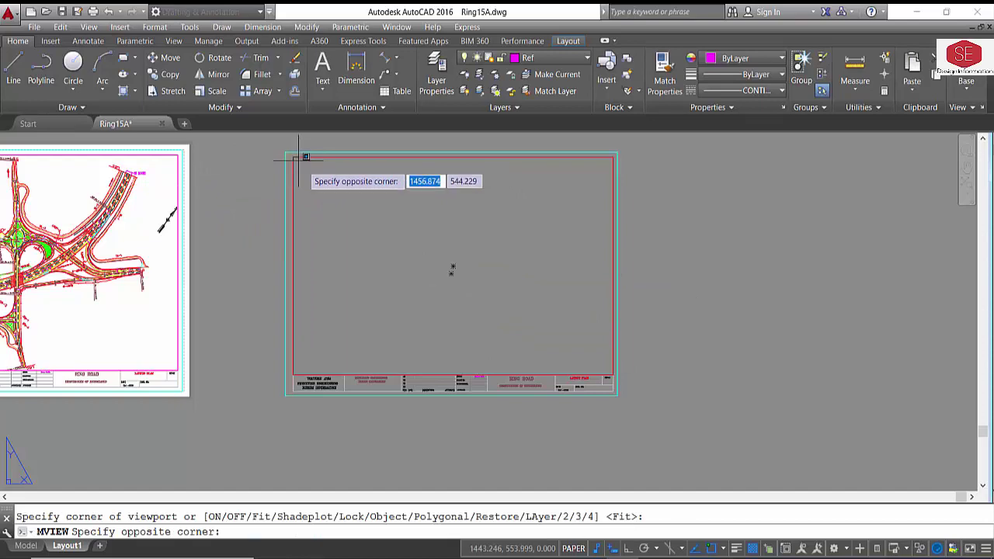
click(618, 366)
scroll(453, 252, down, 4)
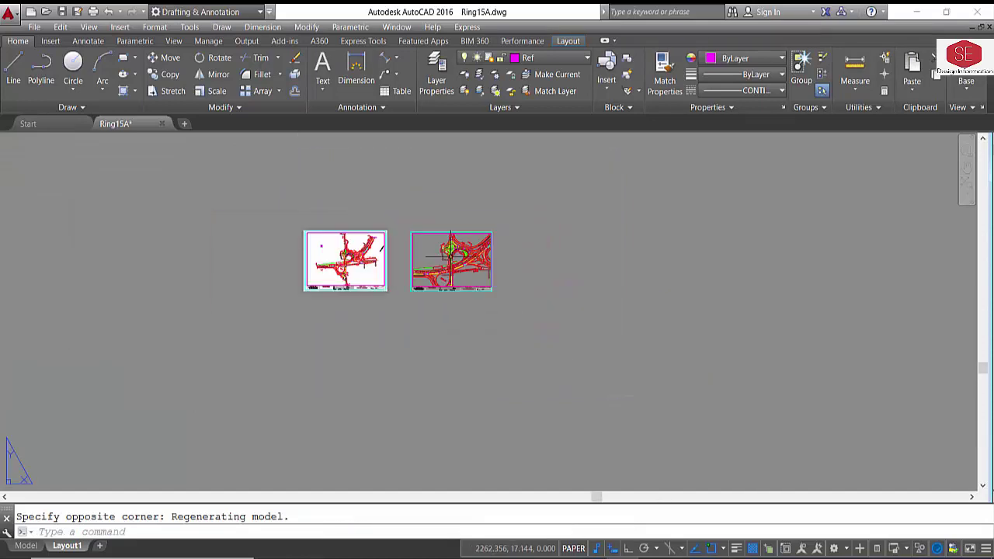
scroll(458, 245, up, 5)
scroll(454, 252, down, 2)
- Zoom inside the new viewport to frame the whole interchange, then return to paper space and select the viewport
double_click(363, 270)
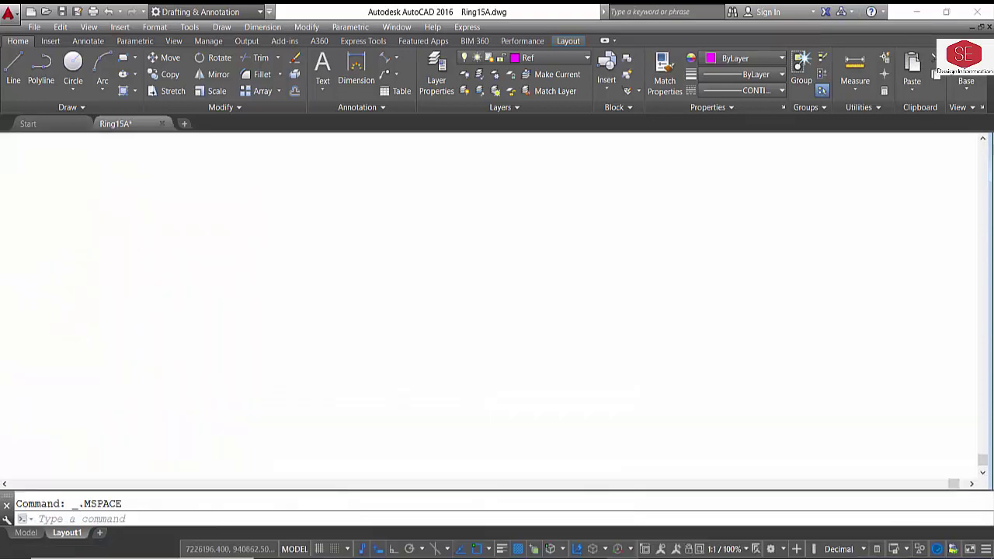
scroll(435, 268, down, 3)
scroll(441, 271, down, 3)
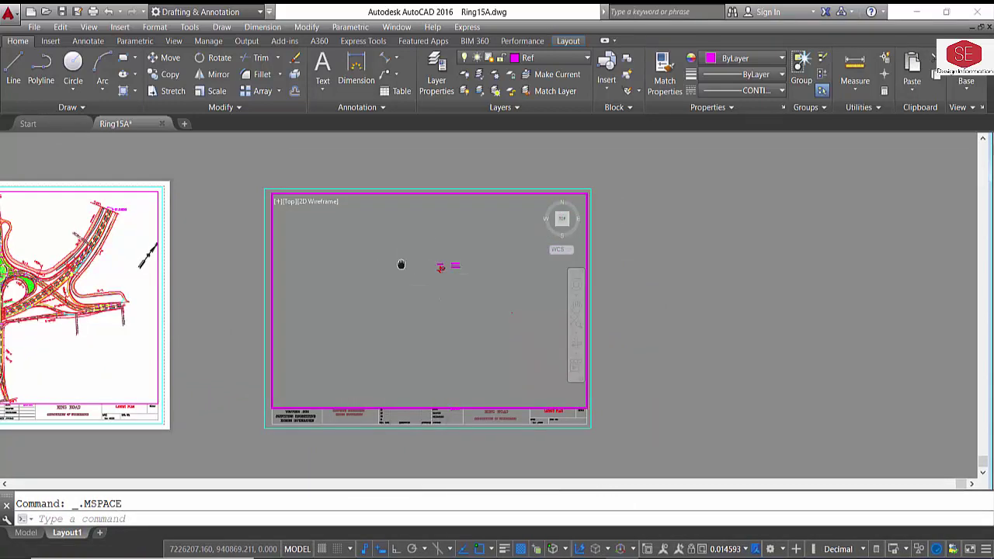
scroll(510, 359, down, 3)
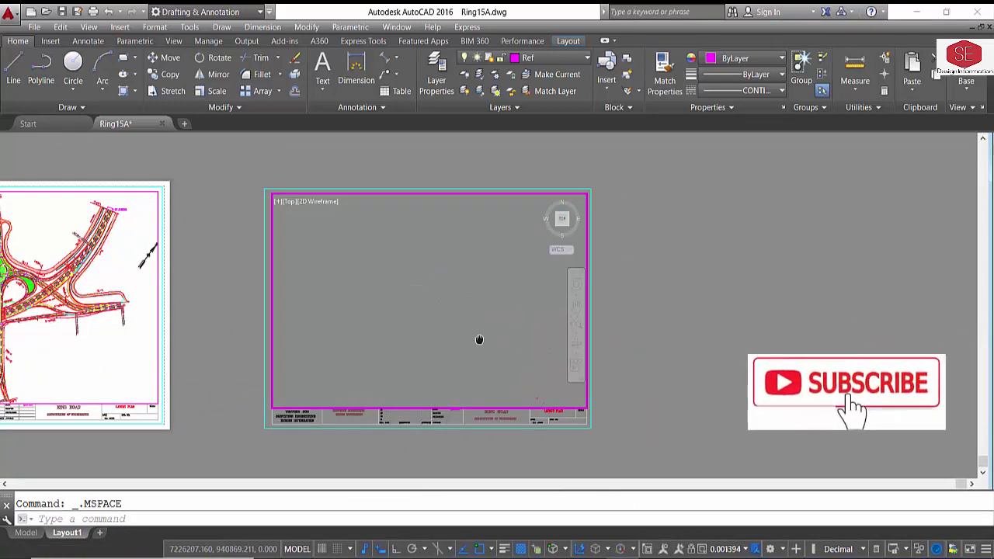
scroll(456, 279, up, 3)
scroll(443, 247, up, 2)
scroll(444, 252, up, 1)
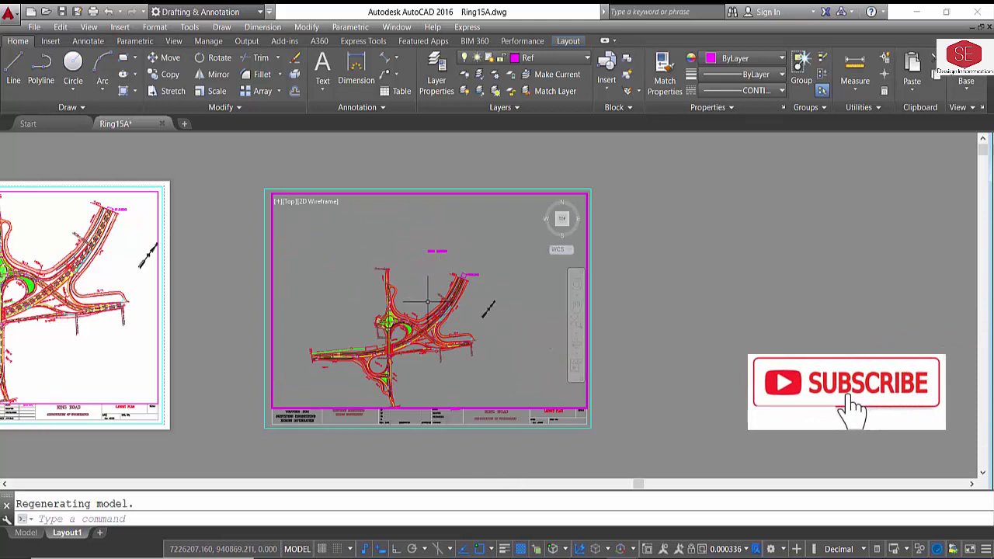
scroll(456, 275, up, 1)
scroll(464, 273, up, 2)
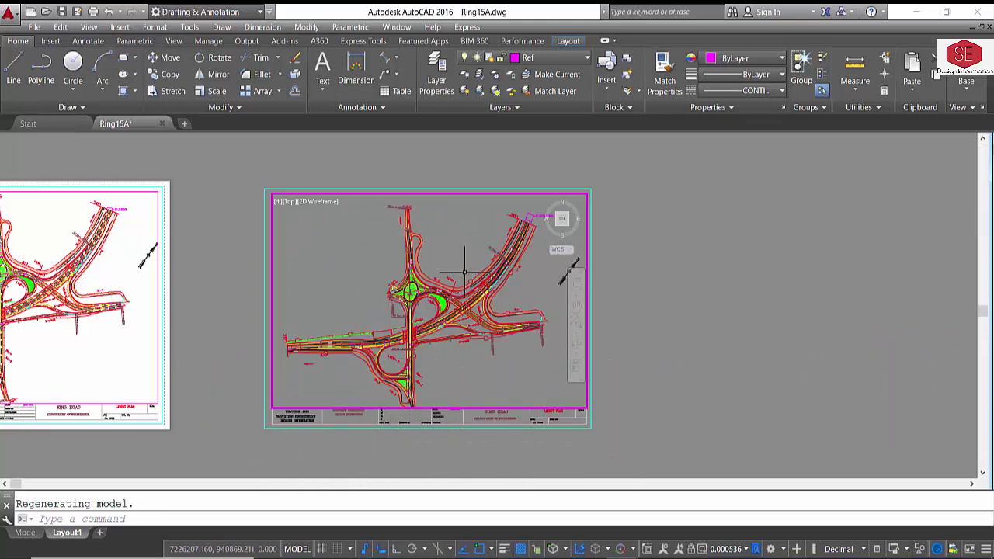
scroll(434, 263, down, 2)
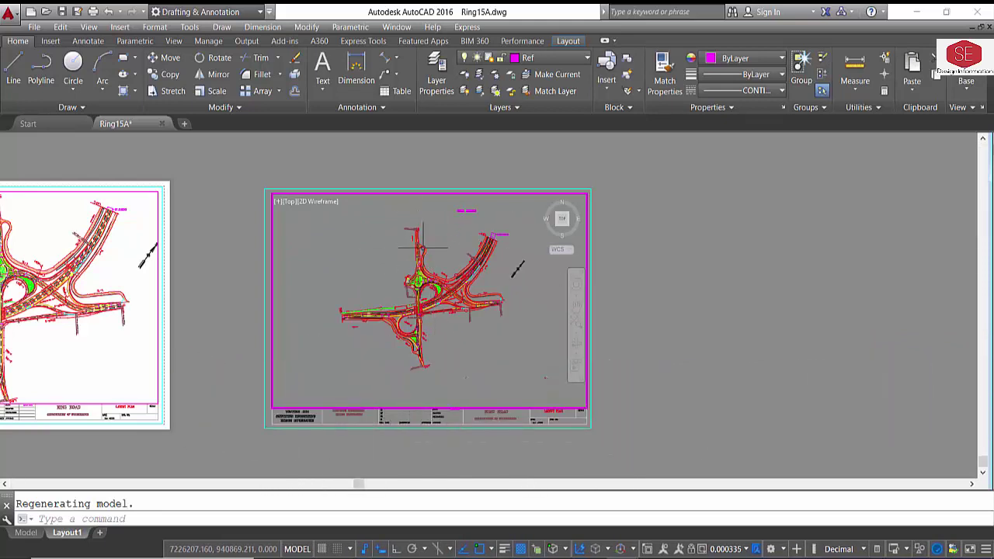
double_click(689, 301)
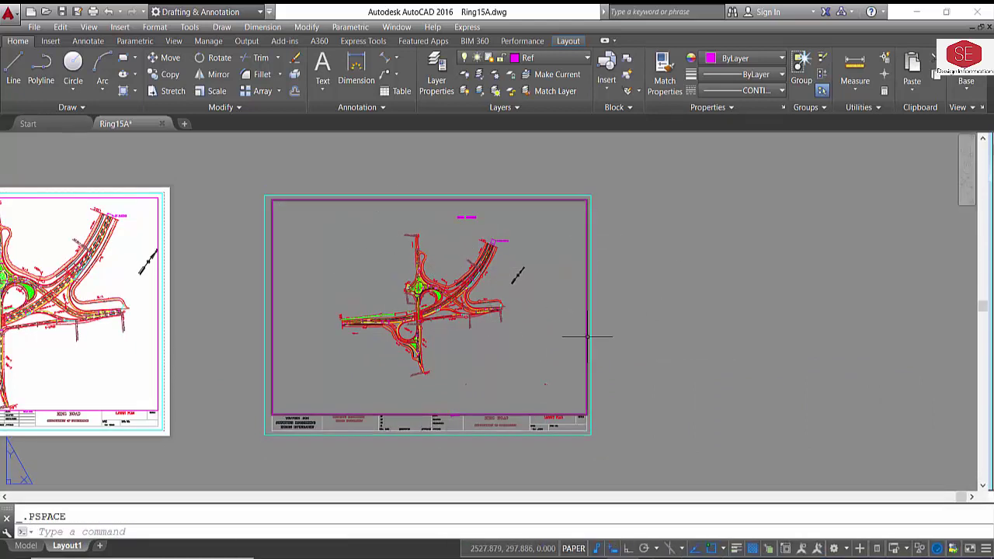
click(558, 426)
- Try viewport scales 1:100 and 1:2, settle on 1:20, then open the Custom scale editor
click(808, 548)
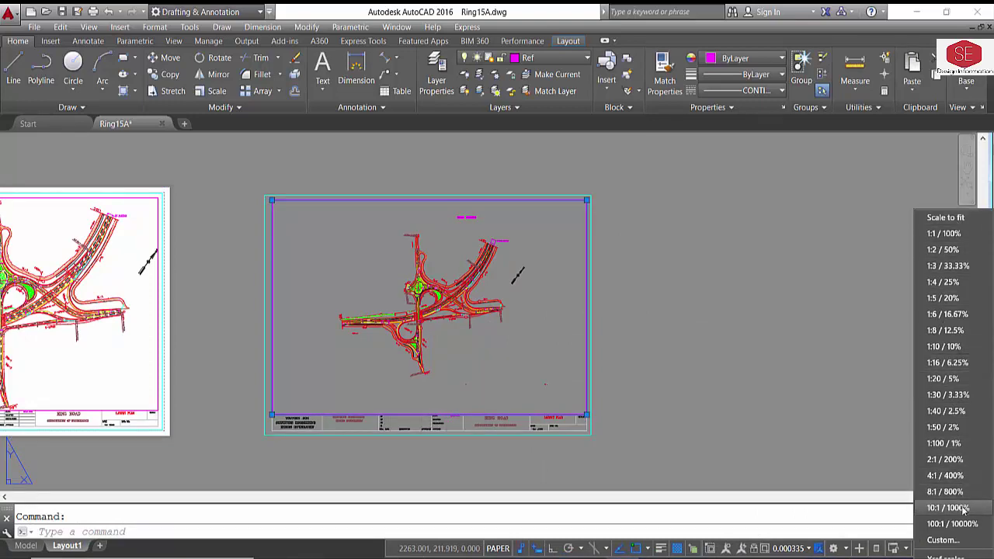
click(939, 444)
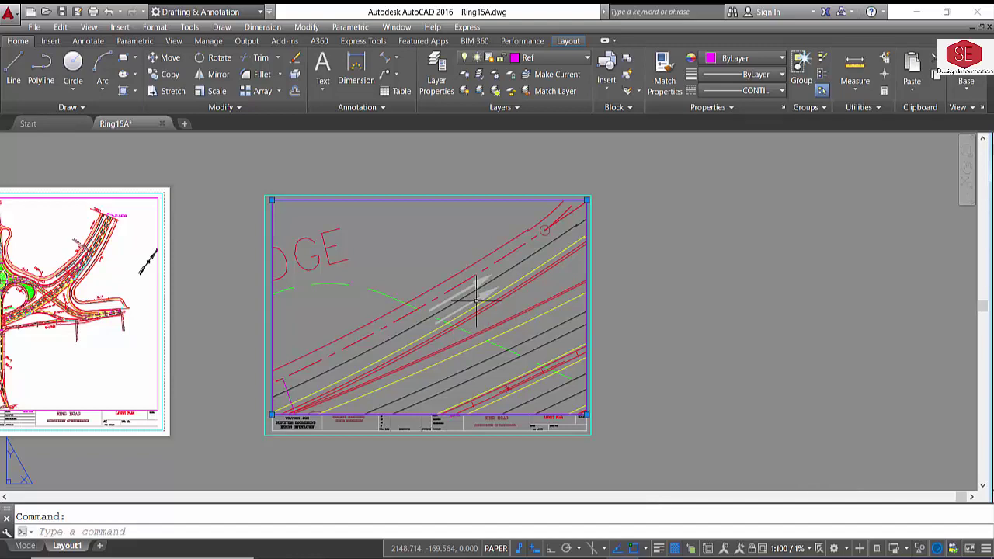
click(791, 549)
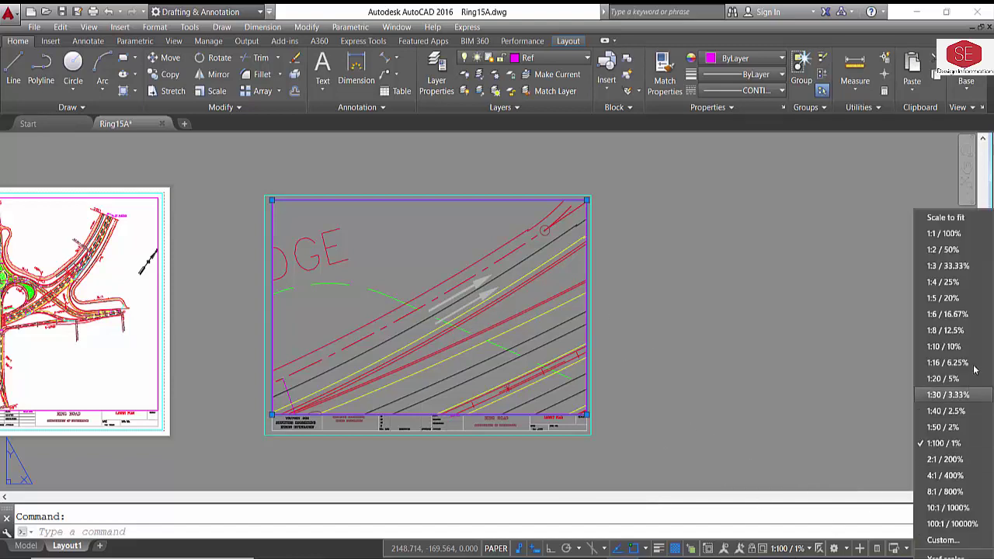
click(942, 249)
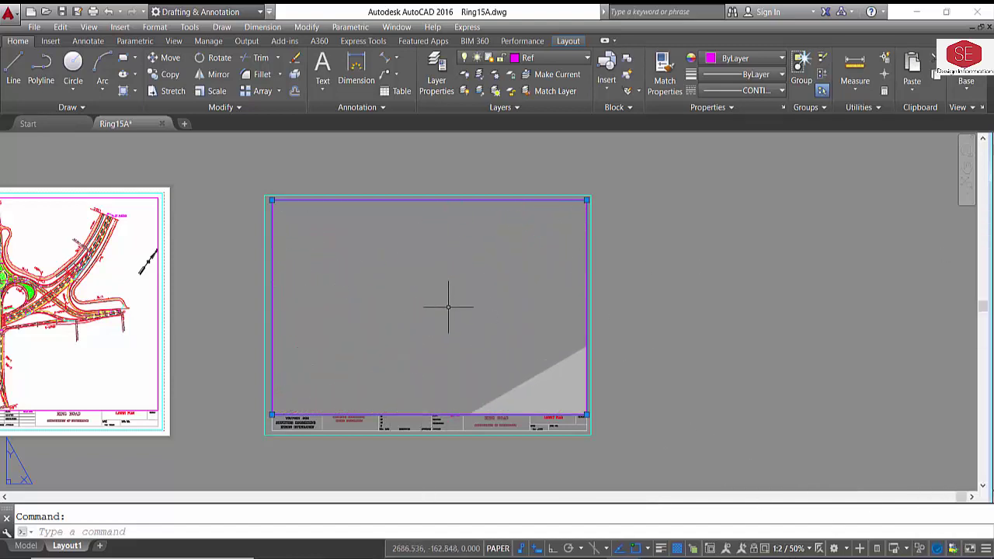
click(791, 549)
click(945, 391)
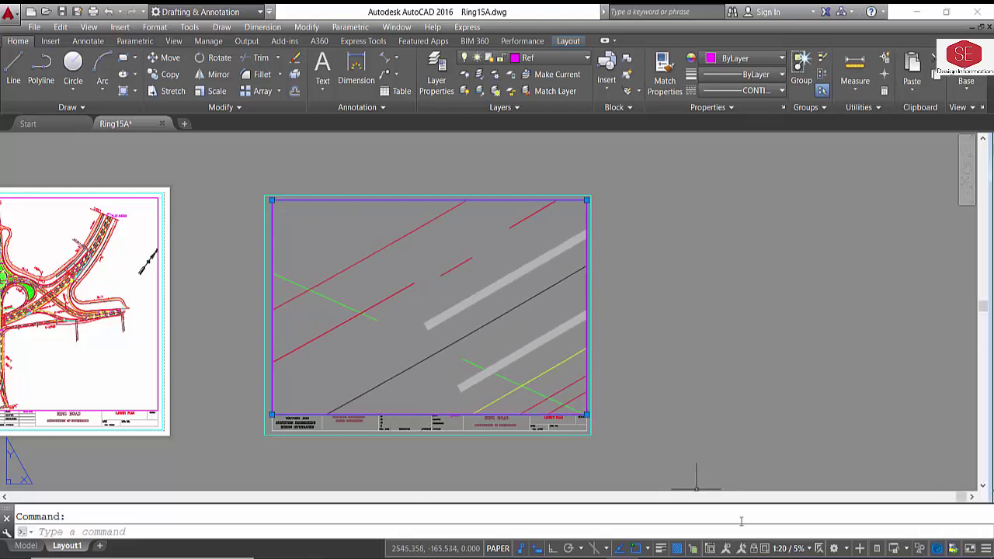
click(807, 549)
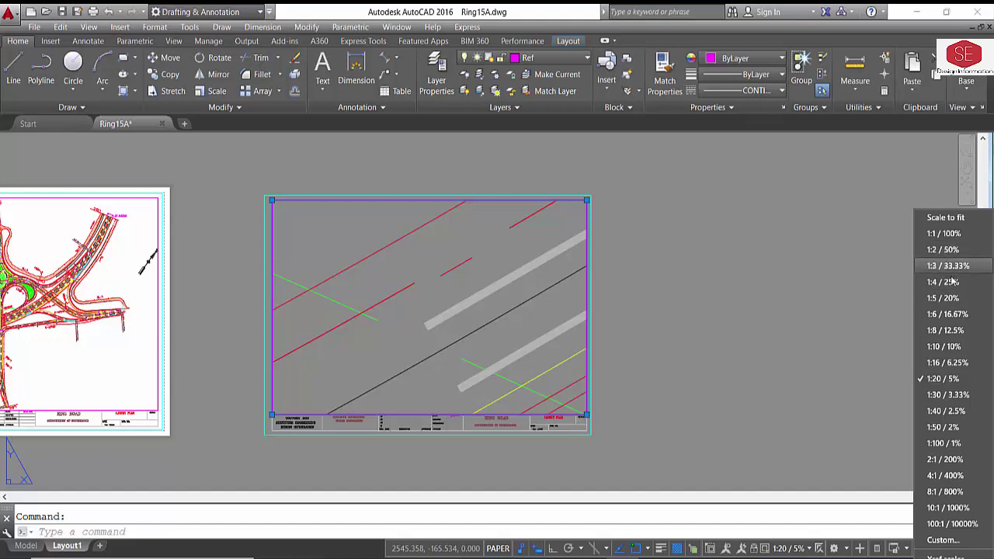
click(939, 540)
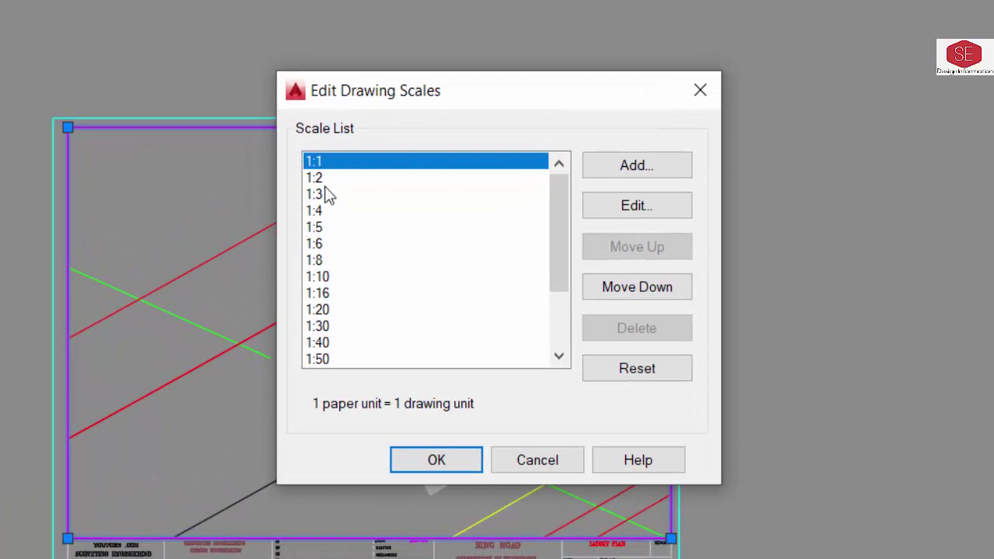
- Add a custom 1:1000 scale after 1:100 in the drawing scale list
click(325, 185)
key(Down)
key(Down)
scroll(378, 268, down, 1)
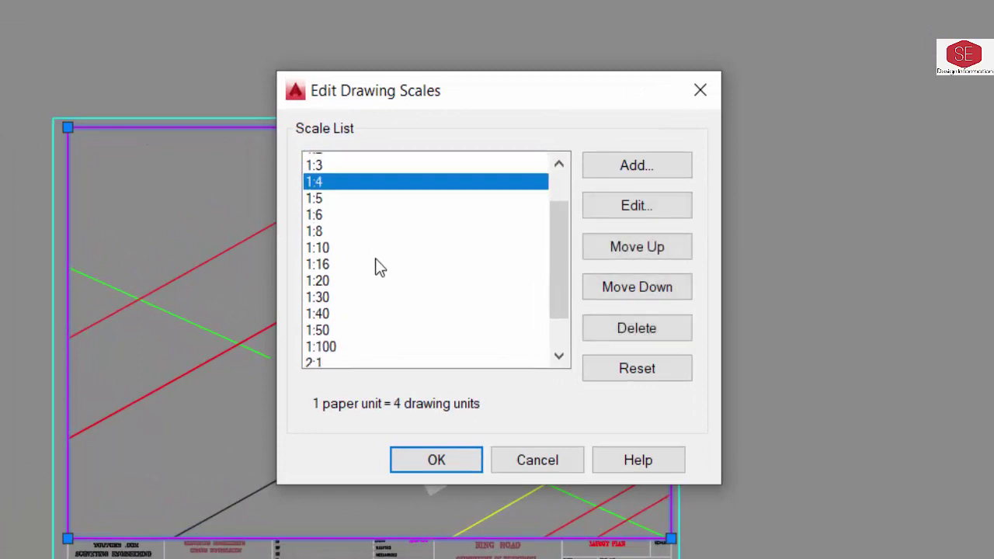
scroll(378, 268, down, 2)
click(315, 277)
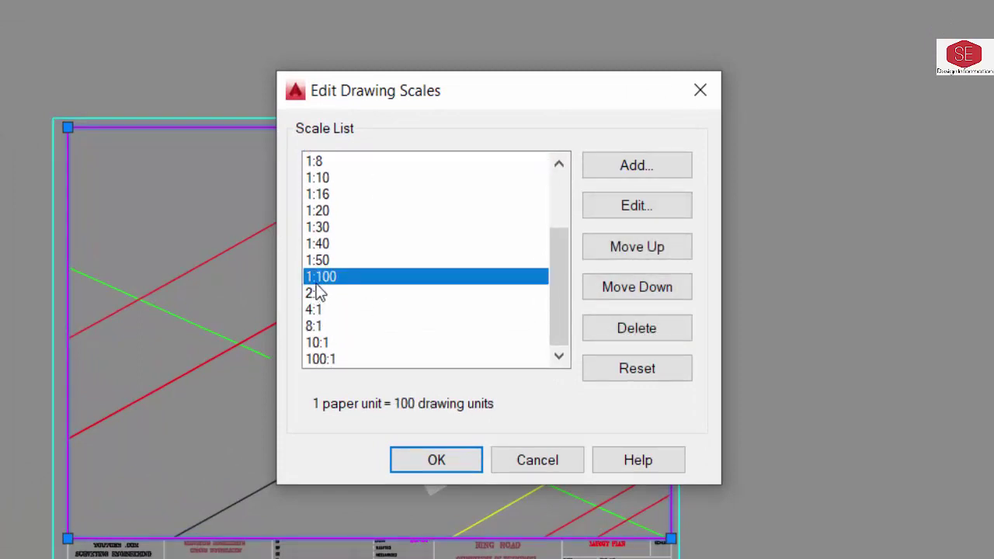
click(643, 172)
text(1:1000)
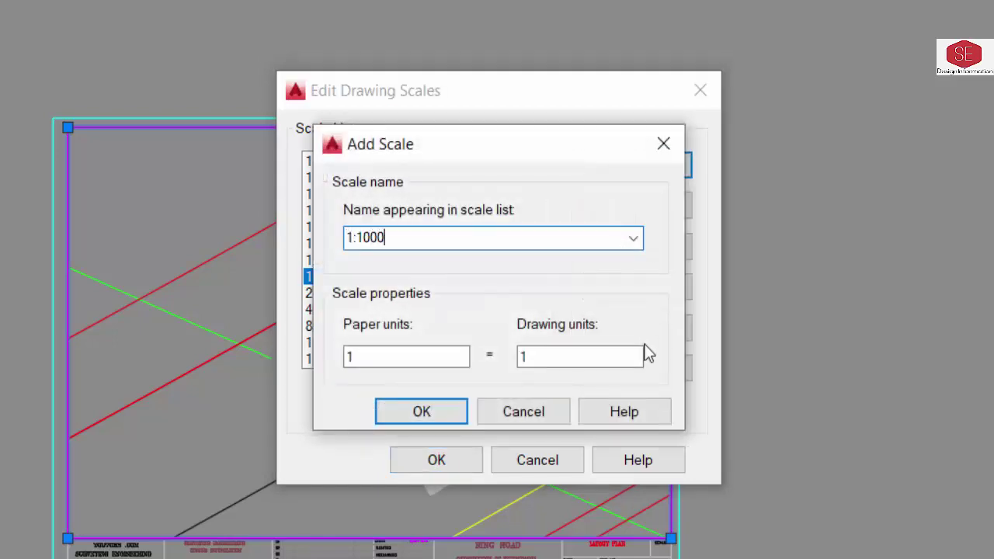
click(562, 355)
text(000)
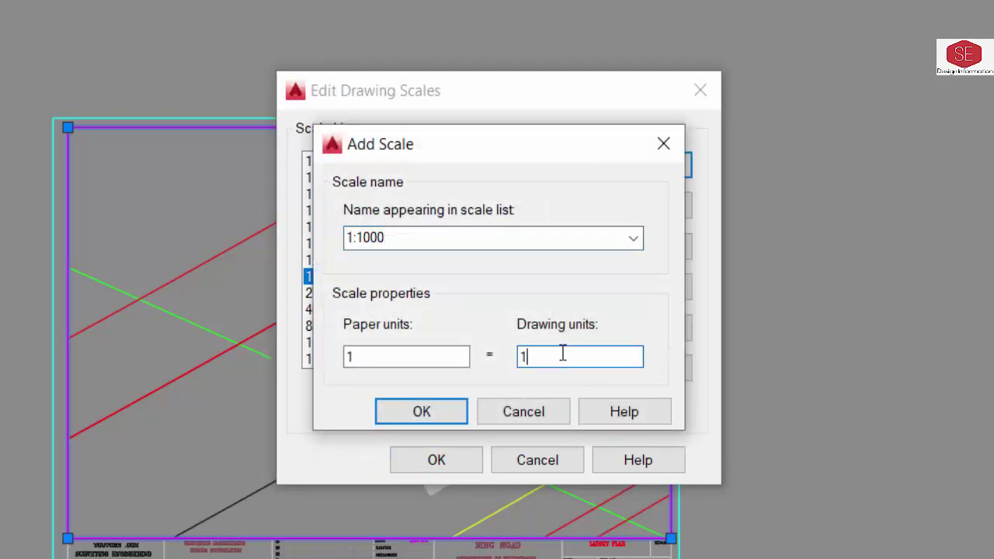
click(438, 419)
- Add a custom 1:1500 scale with 1500 drawing units
scroll(467, 287, down, 1)
scroll(467, 287, down, 1)
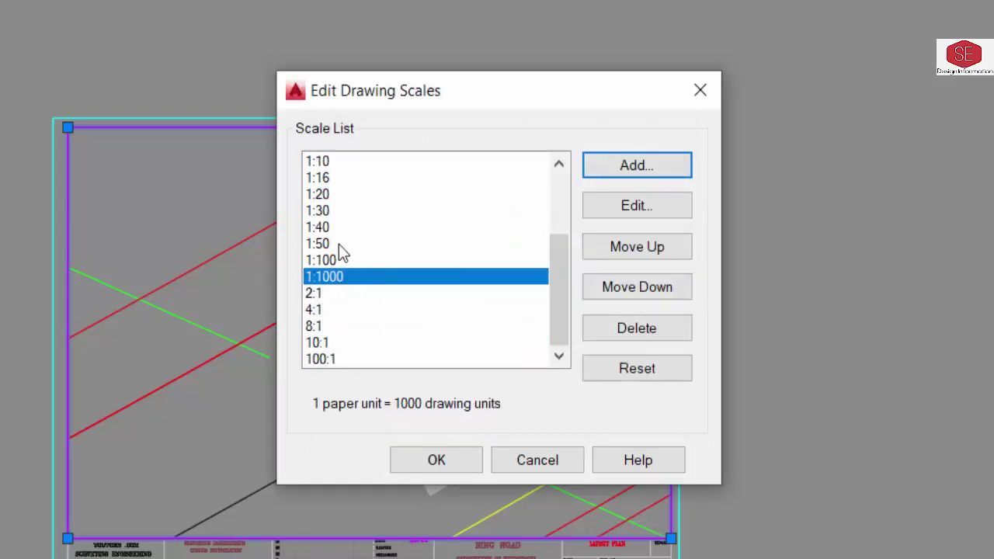
click(658, 170)
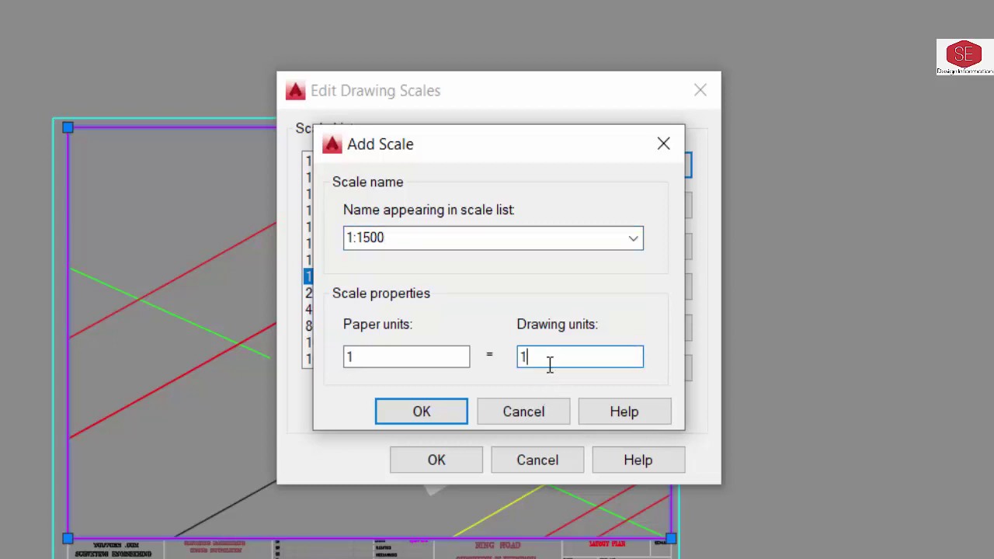
text(500)
click(422, 412)
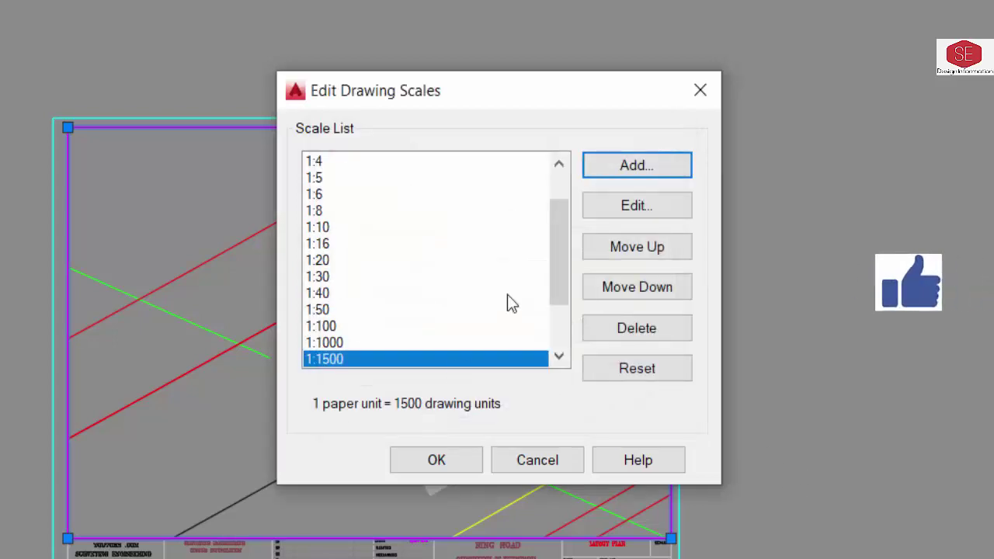
click(336, 357)
- Add a custom 1:2000 scale with 2000 drawing units
scroll(369, 340, down, 1)
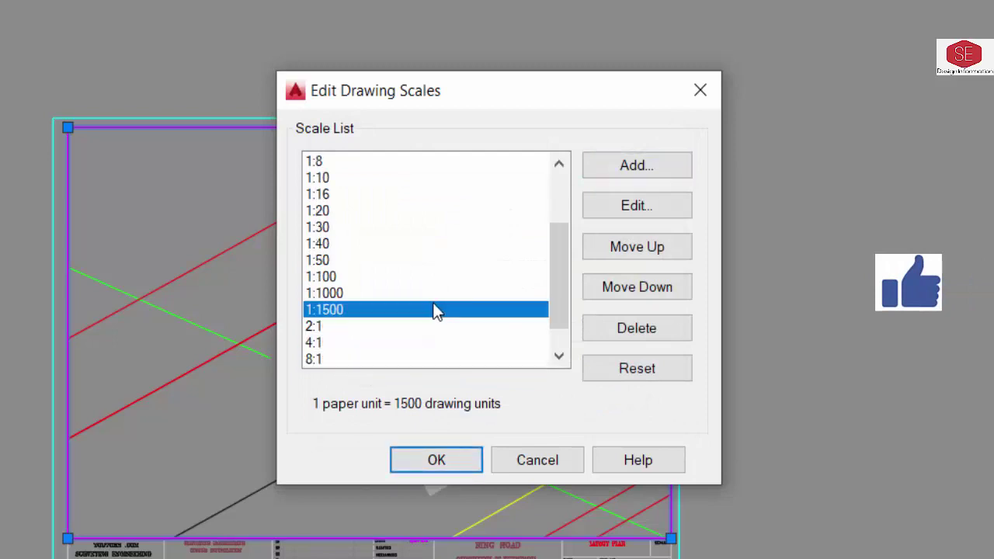
click(675, 166)
text(1:2000)
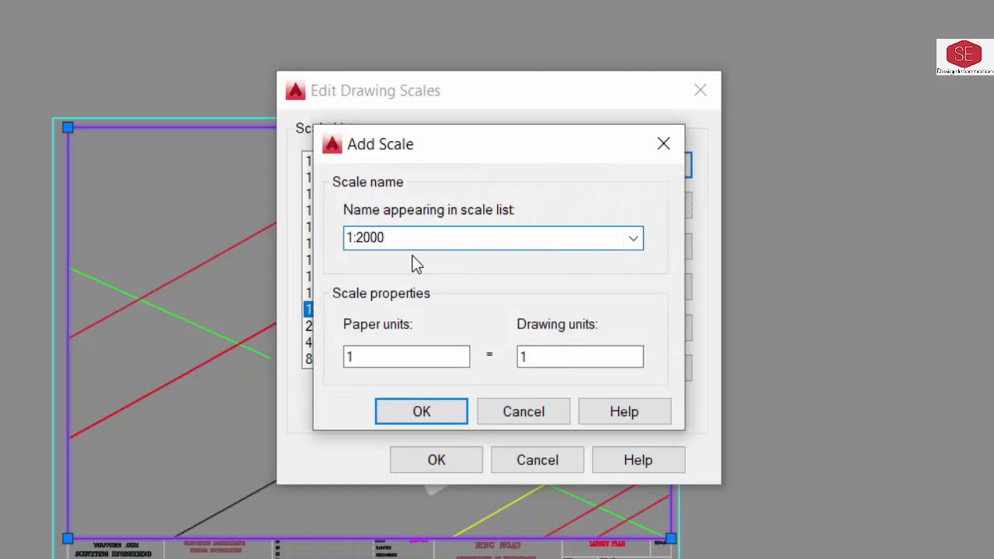
key(Tab)
key(Tab)
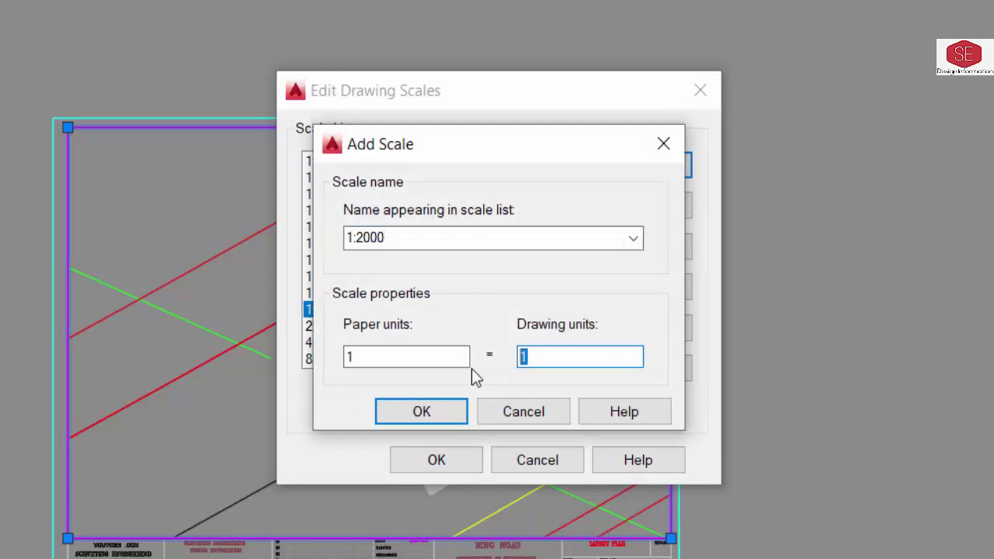
text(2000)
click(449, 412)
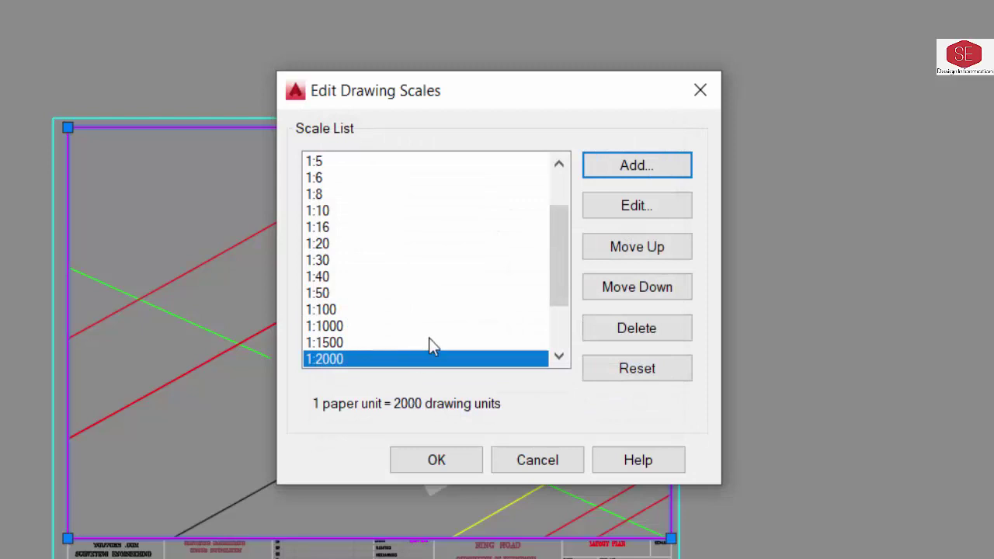
- Add a custom 1:3000 scale with 3000 drawing units and review the new scales
click(635, 174)
text(1:)
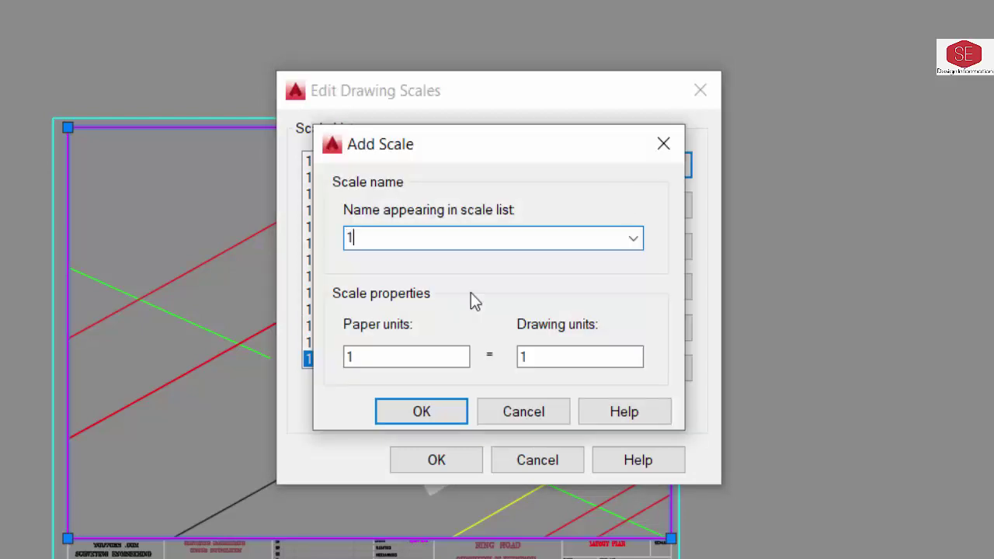
text(3)
text(000)
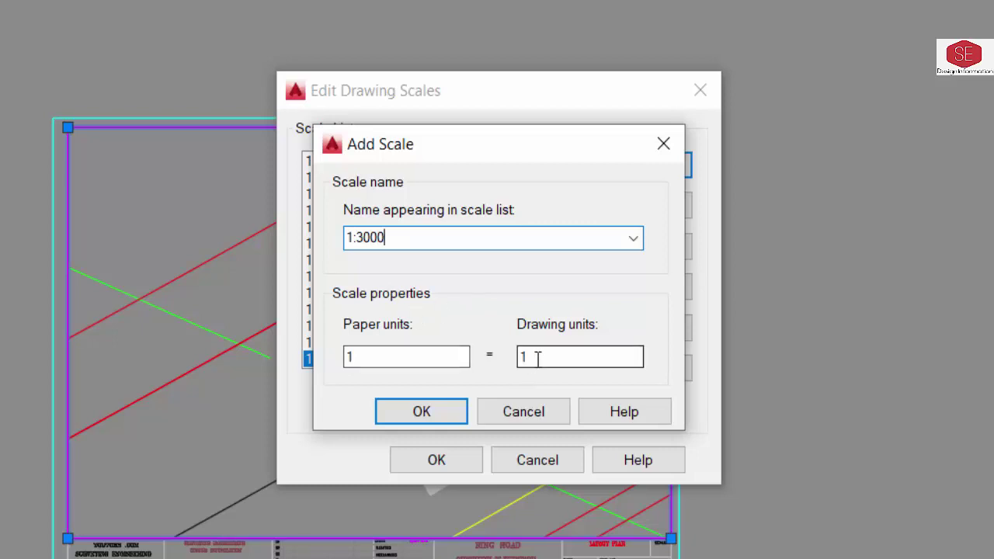
double_click(536, 356)
text(3000)
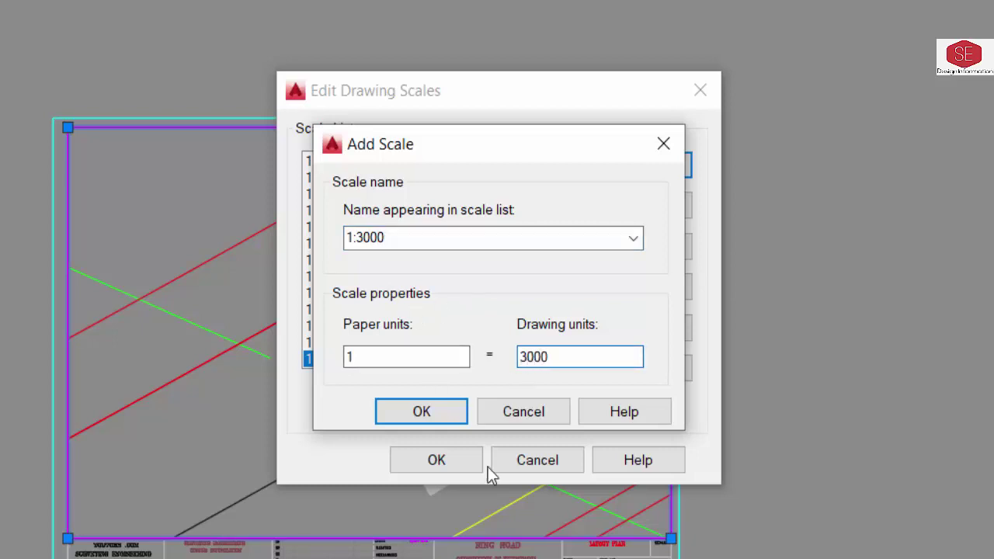
click(446, 411)
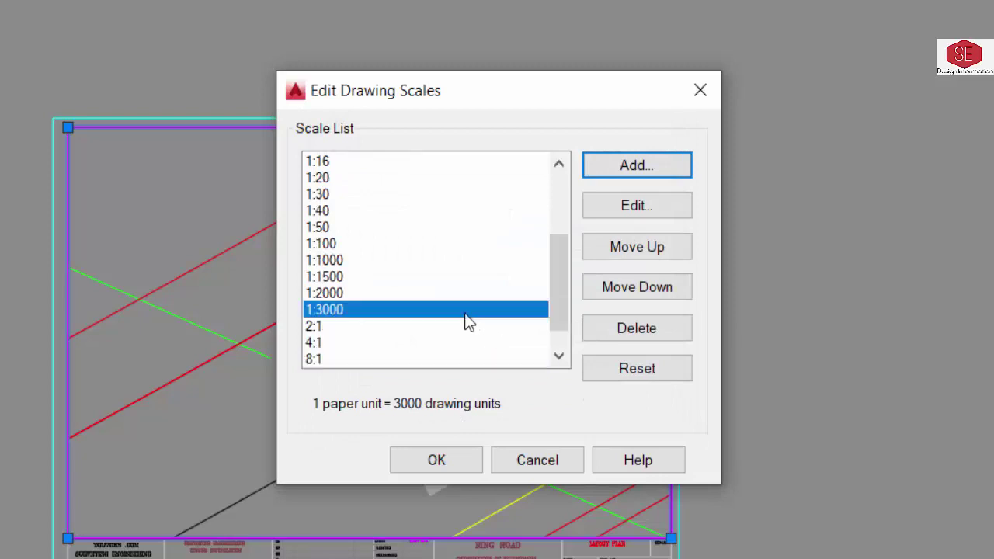
click(331, 259)
click(330, 276)
click(342, 293)
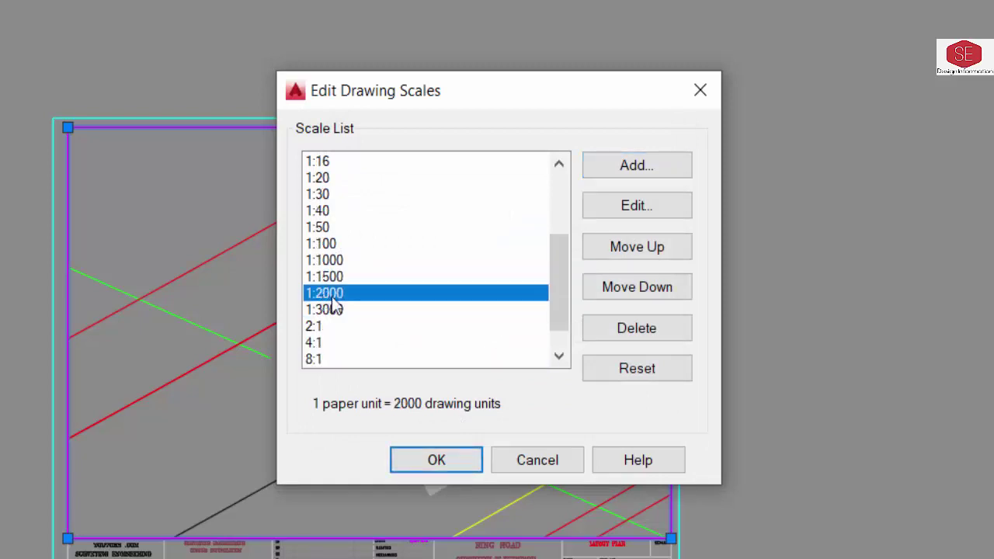
click(332, 309)
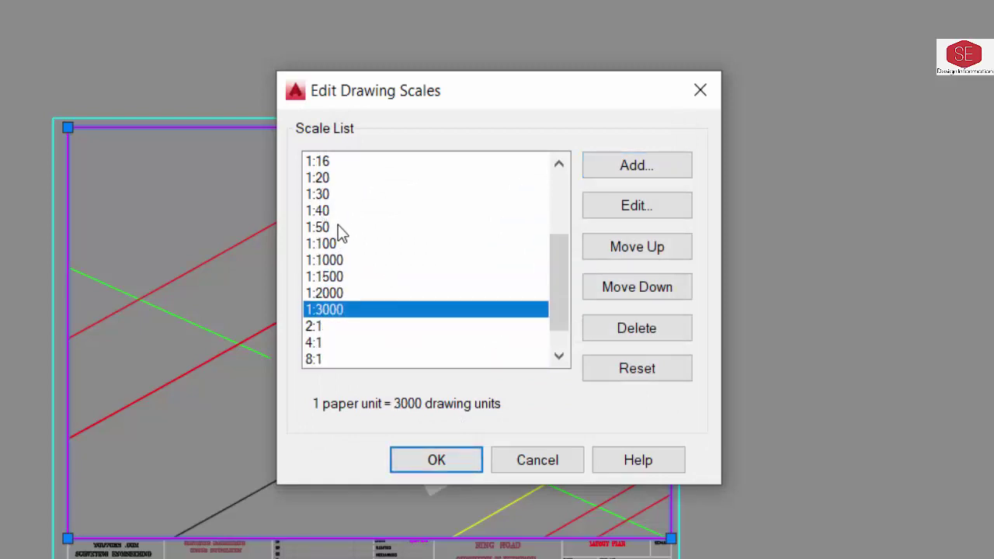
scroll(339, 227, up, 3)
scroll(317, 333, down, 2)
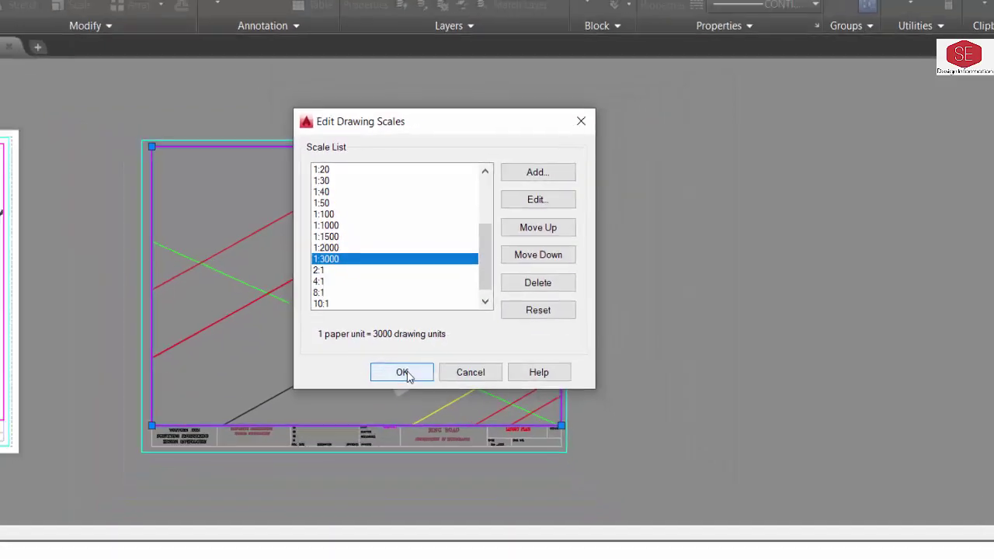
- Save the scale list and set the selected layout viewport to the custom 1:1000 scale
click(436, 459)
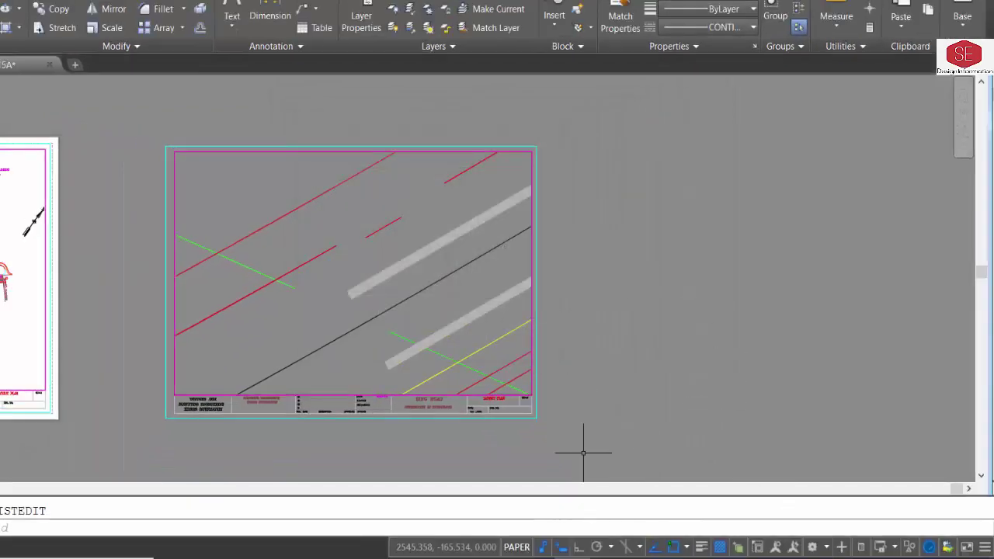
click(535, 381)
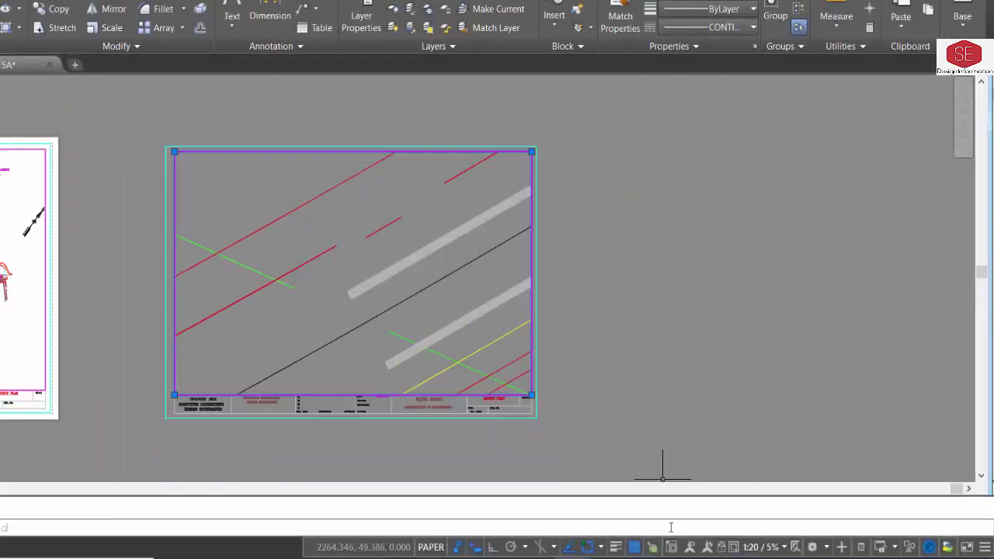
click(758, 549)
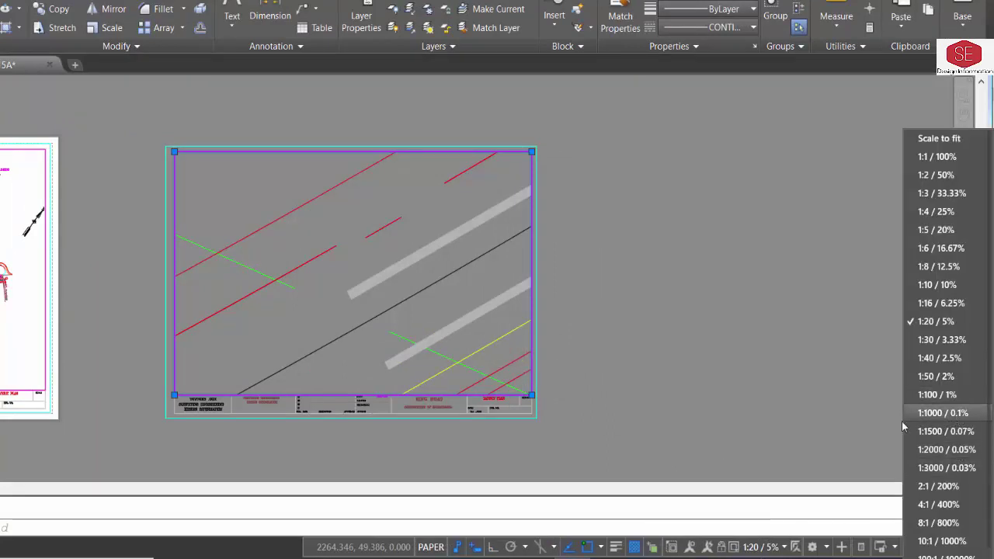
click(939, 412)
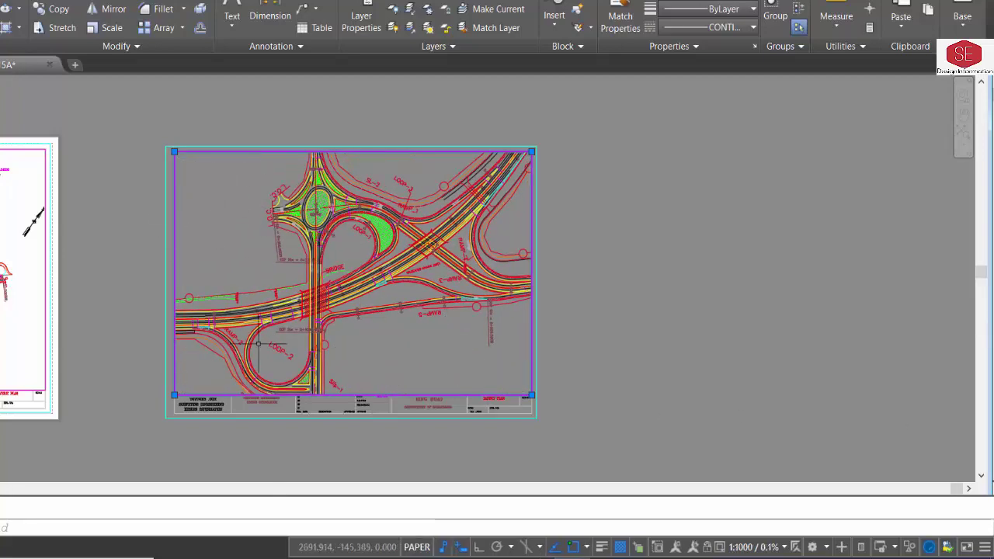
- Try 1:1500, set the viewport to 1:2000, and return to paper space
click(743, 546)
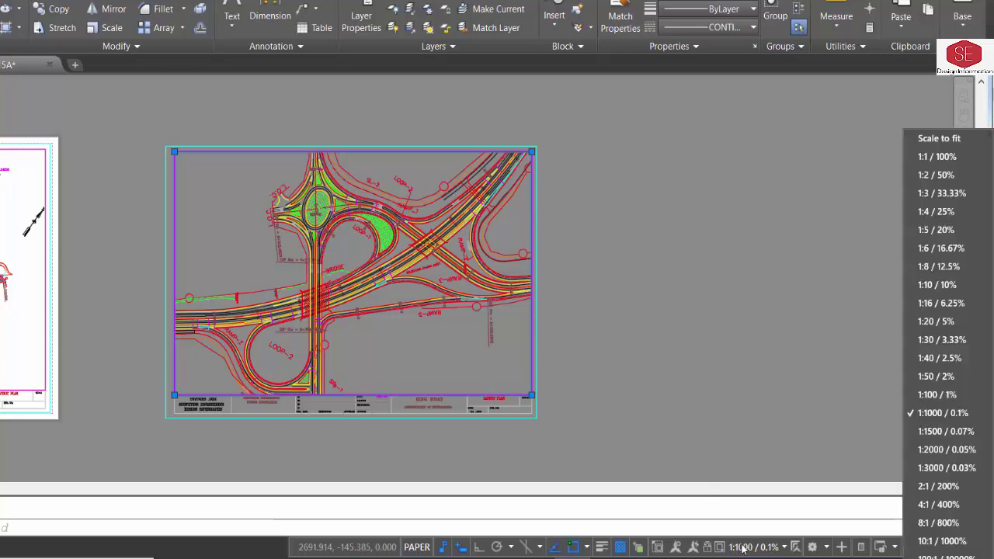
click(951, 430)
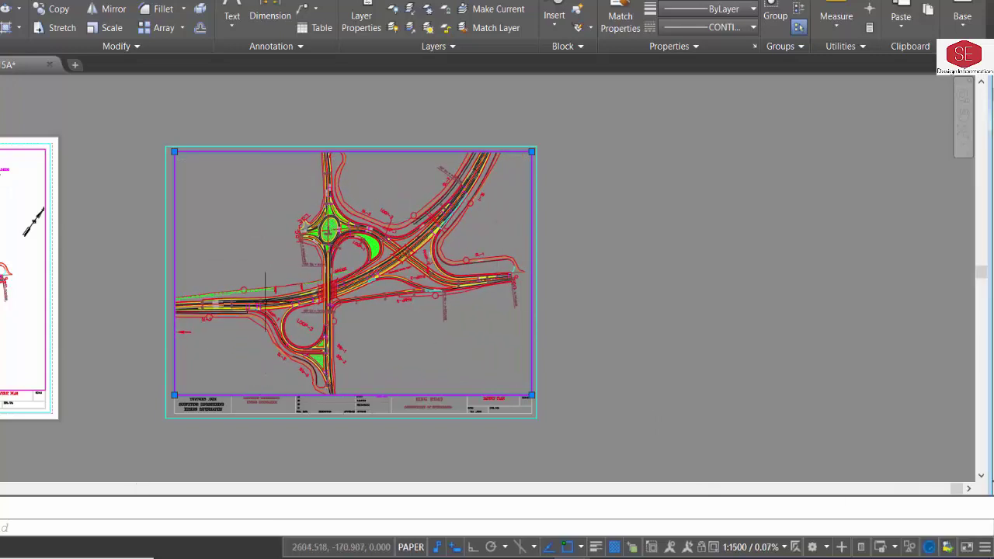
click(760, 547)
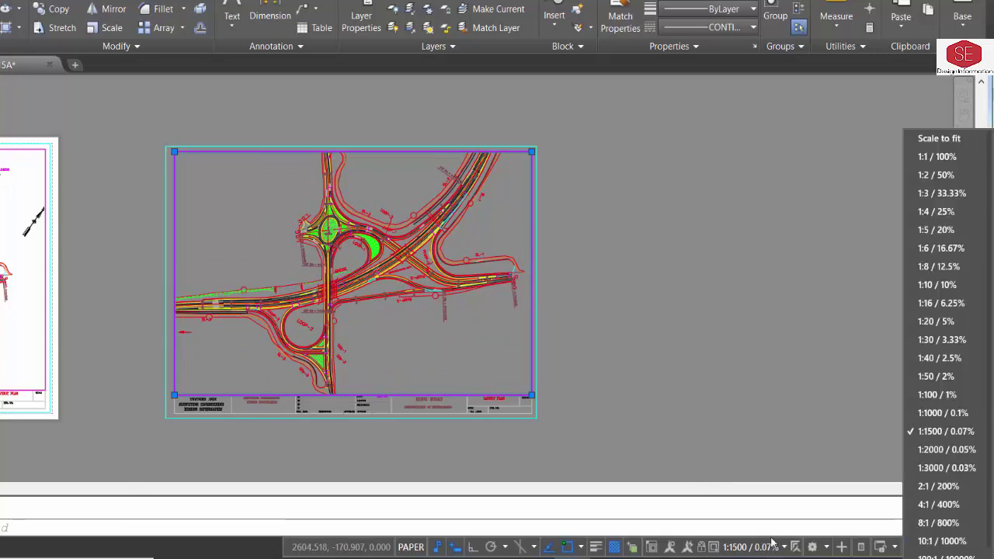
click(936, 448)
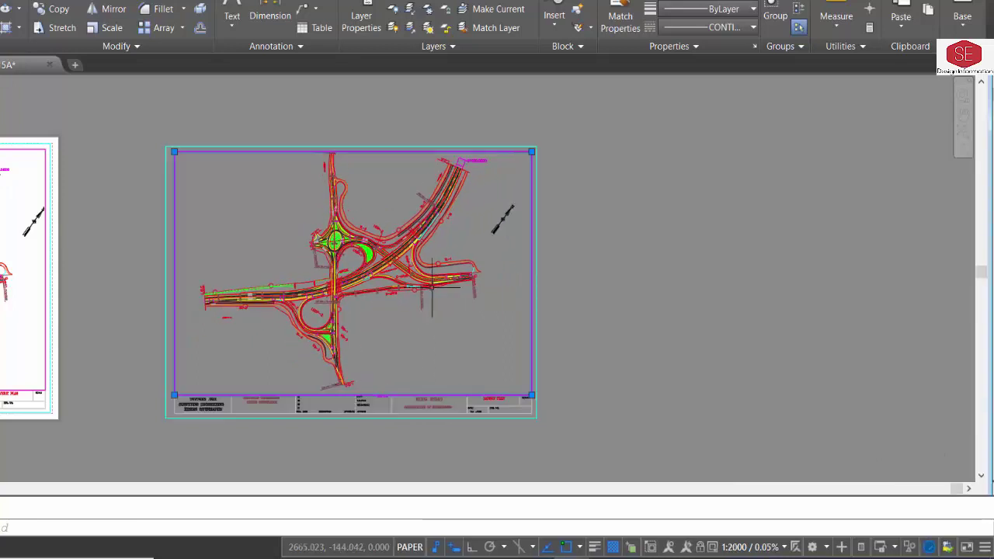
double_click(266, 219)
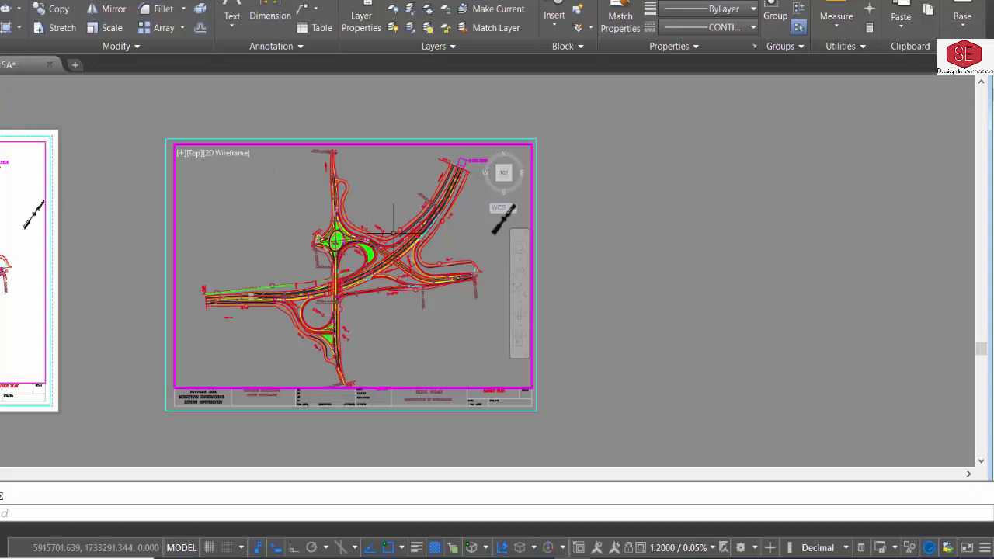
double_click(633, 265)
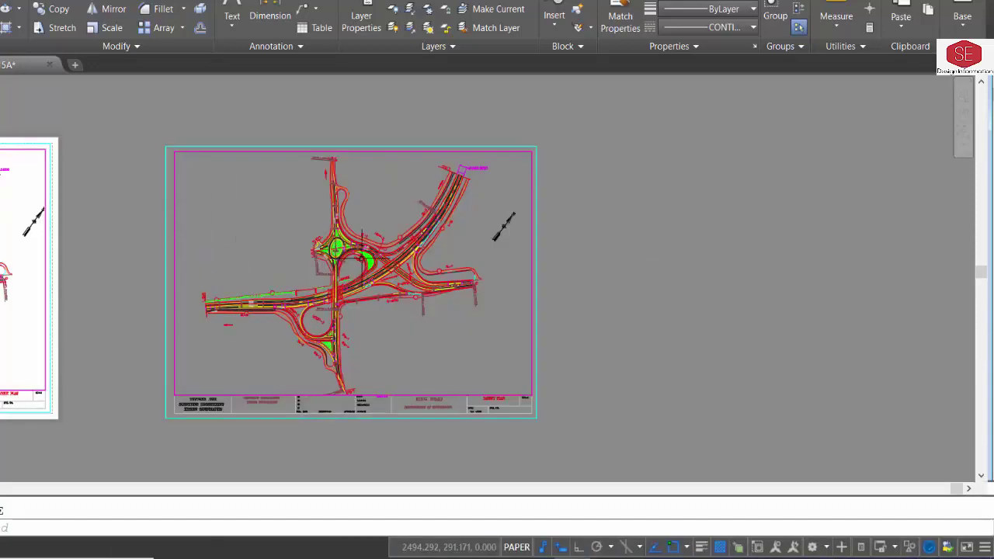
click(175, 223)
- Create an Objects > Object field showing the viewport's Custom scale, reading 1:2000
text(FEILD)
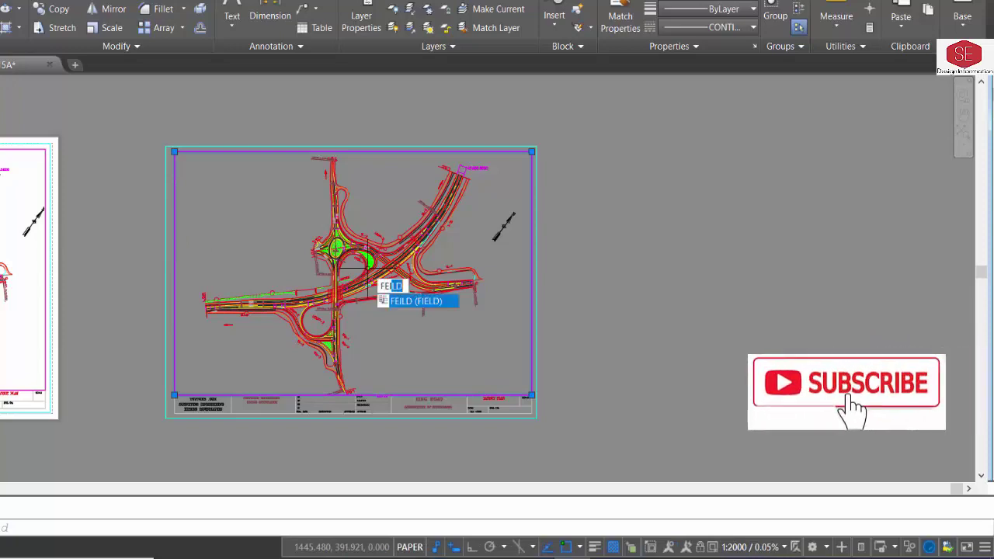
click(401, 302)
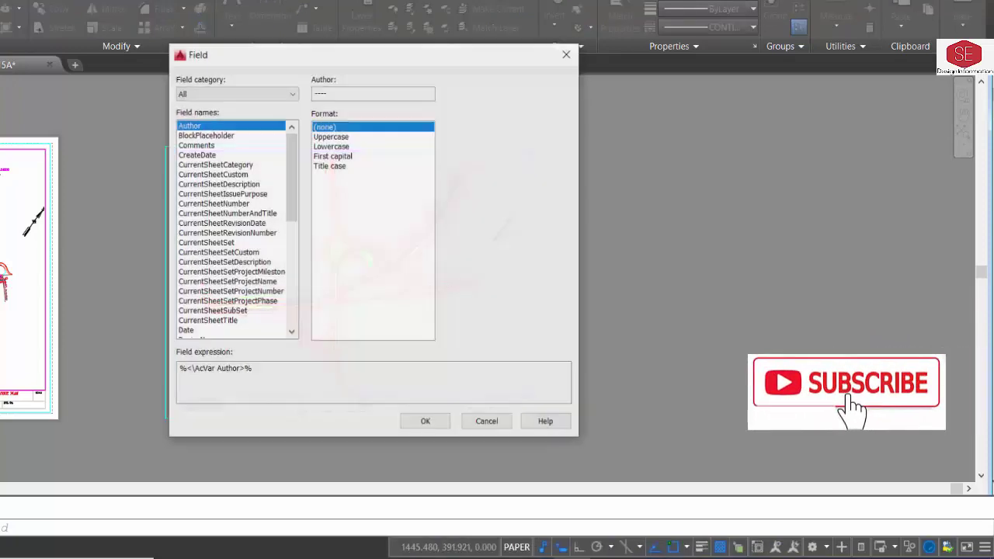
click(233, 94)
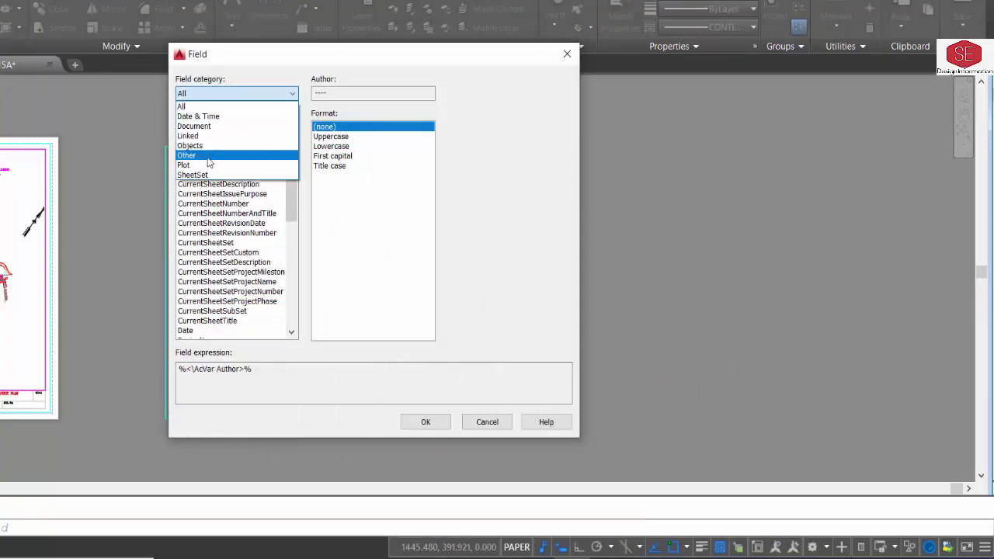
click(207, 157)
click(218, 94)
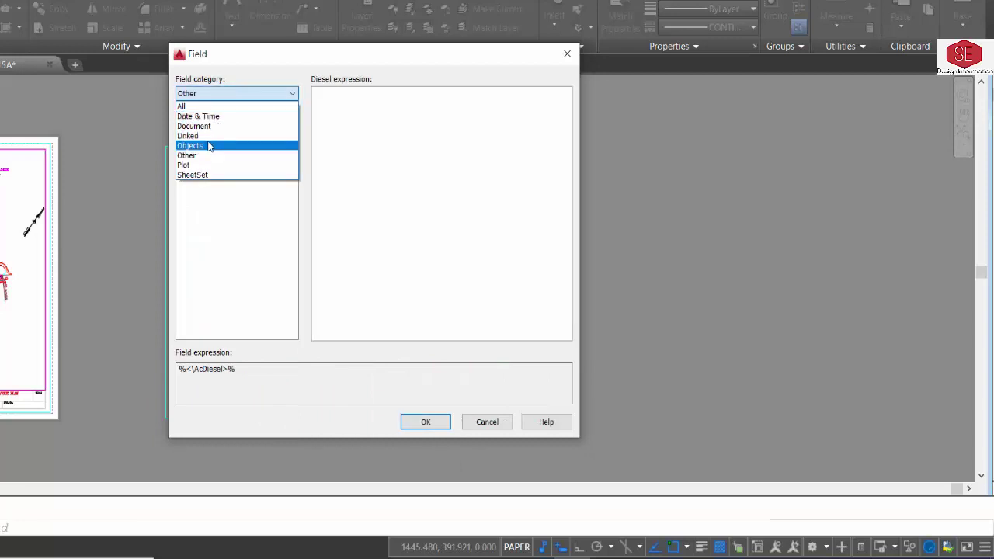
click(210, 146)
click(199, 155)
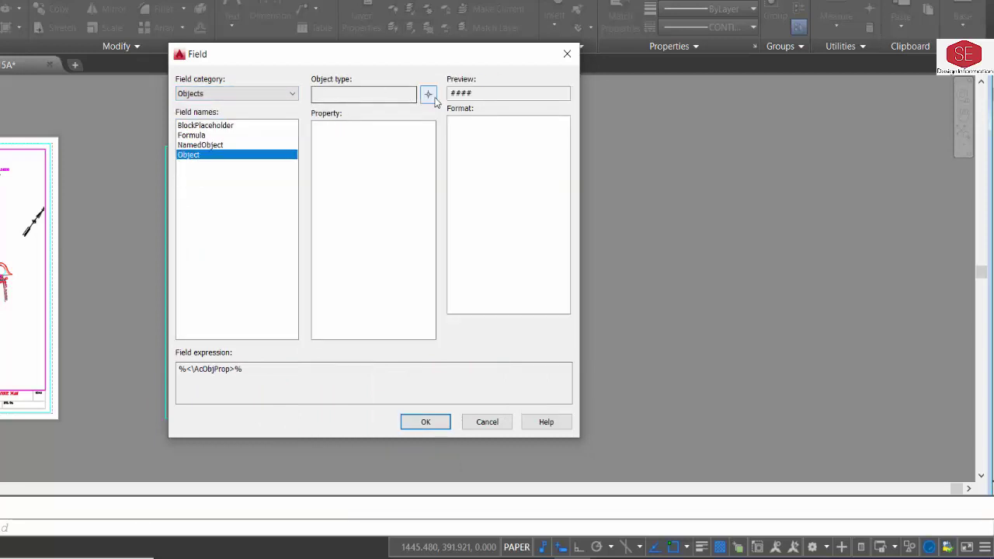
click(428, 94)
click(174, 203)
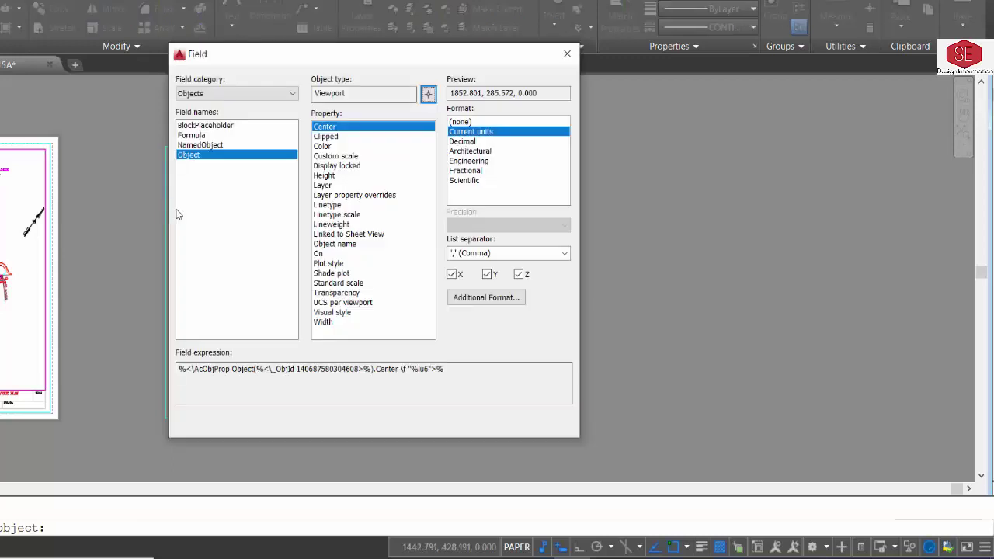
click(333, 156)
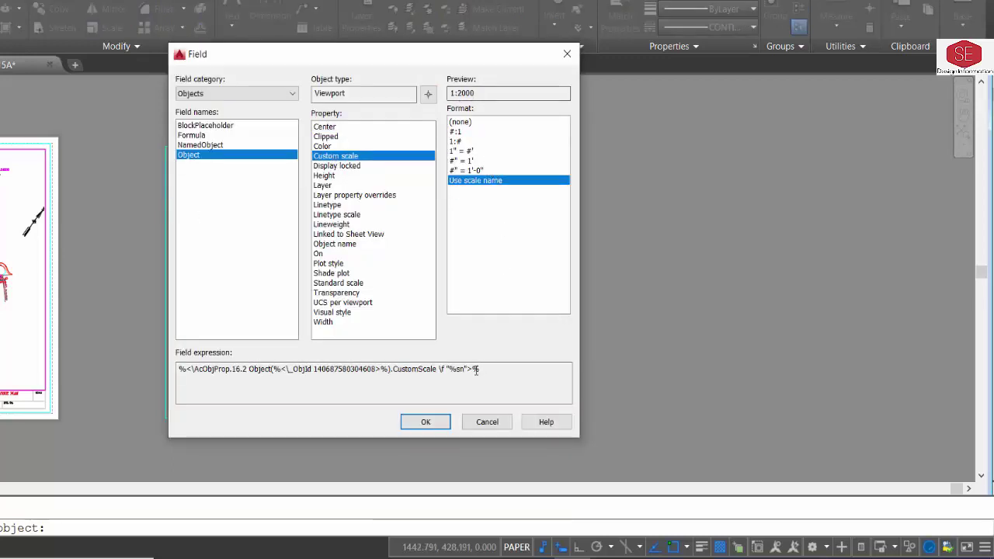
click(439, 420)
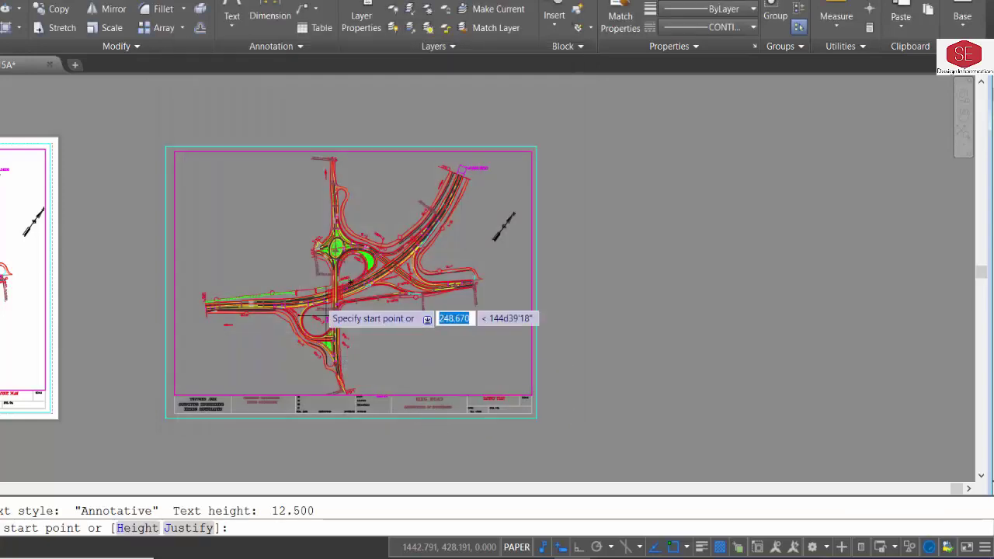
- Place the 1:2000 scale field at the sheet's upper-left and check it by zooming and panning
click(218, 211)
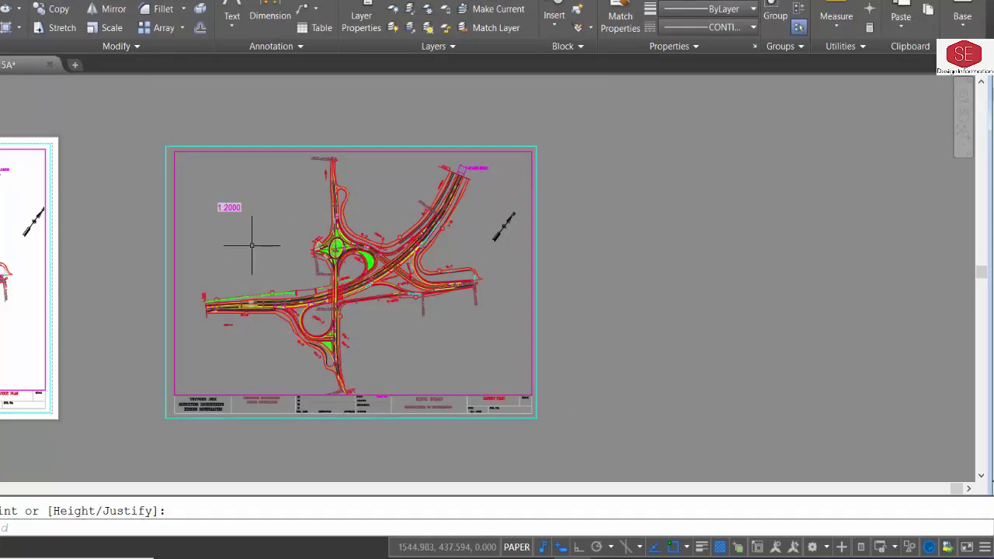
scroll(182, 247, up, 2)
scroll(182, 211, up, 2)
scroll(304, 248, down, 2)
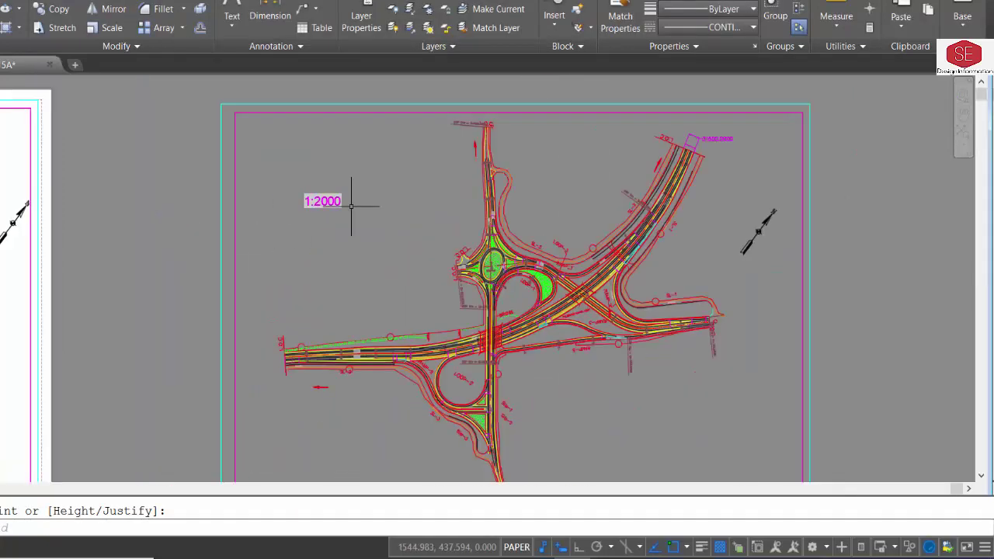
scroll(355, 204, down, 2)
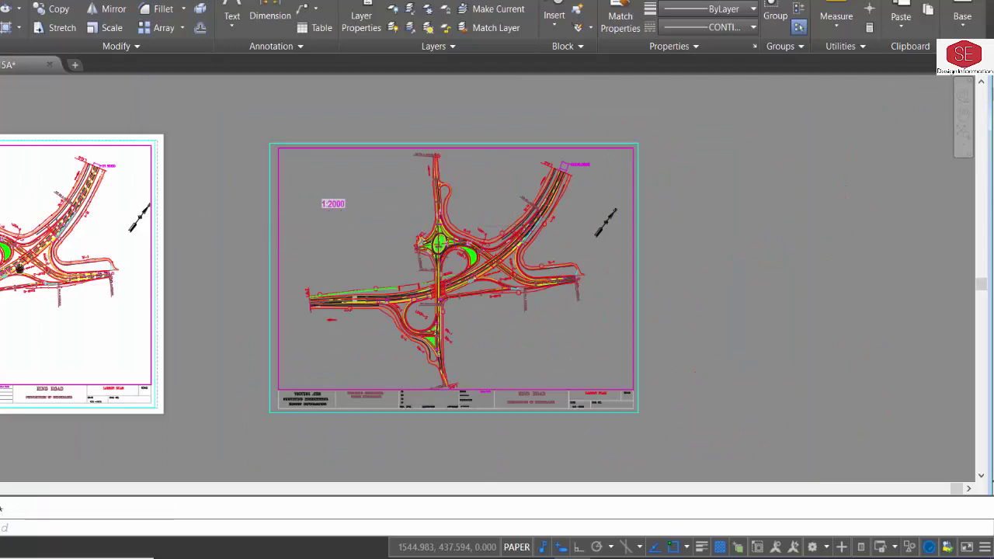
scroll(132, 225, down, 1)
scroll(132, 225, up, 2)
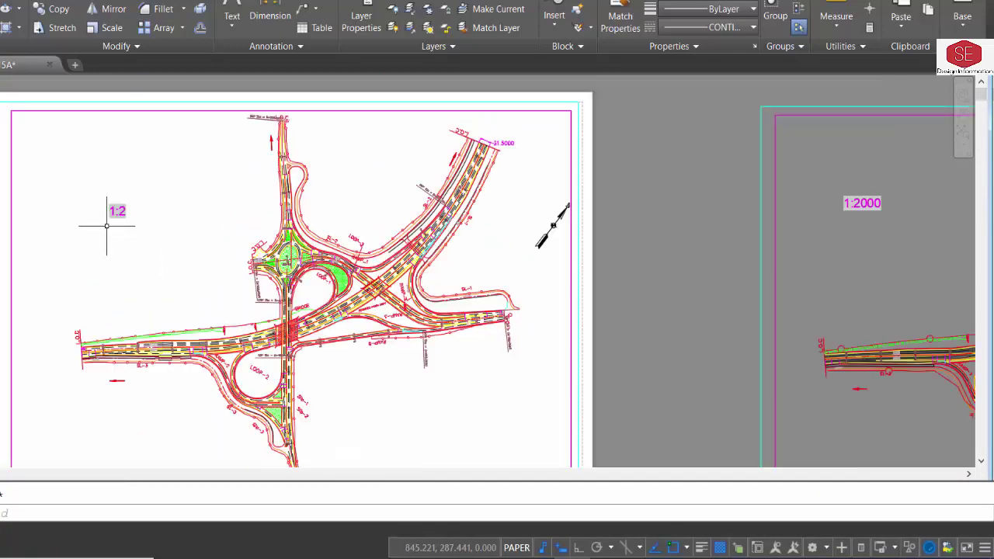
scroll(106, 226, down, 2)
middle_drag(433, 244, 228, 222)
scroll(348, 201, up, 2)
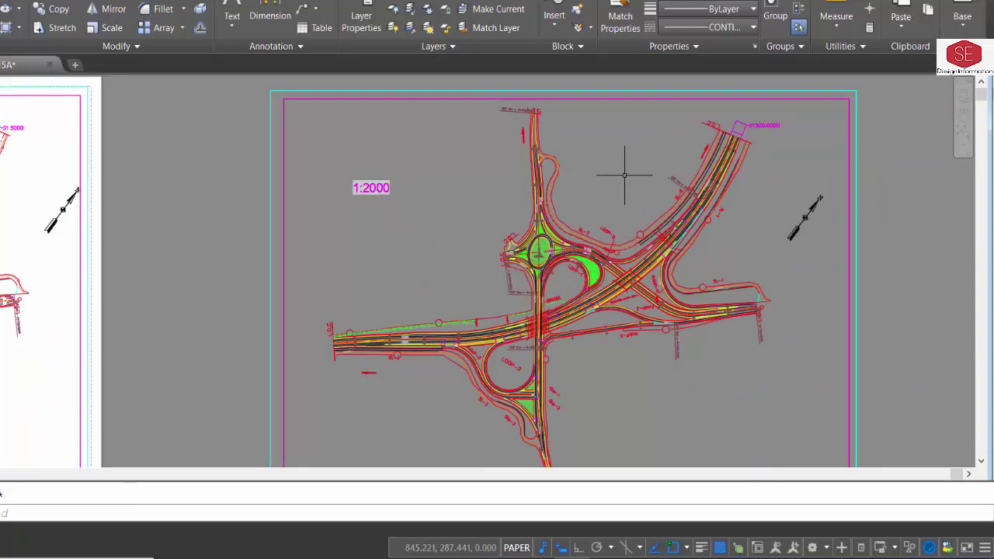
middle_drag(554, 204, 422, 250)
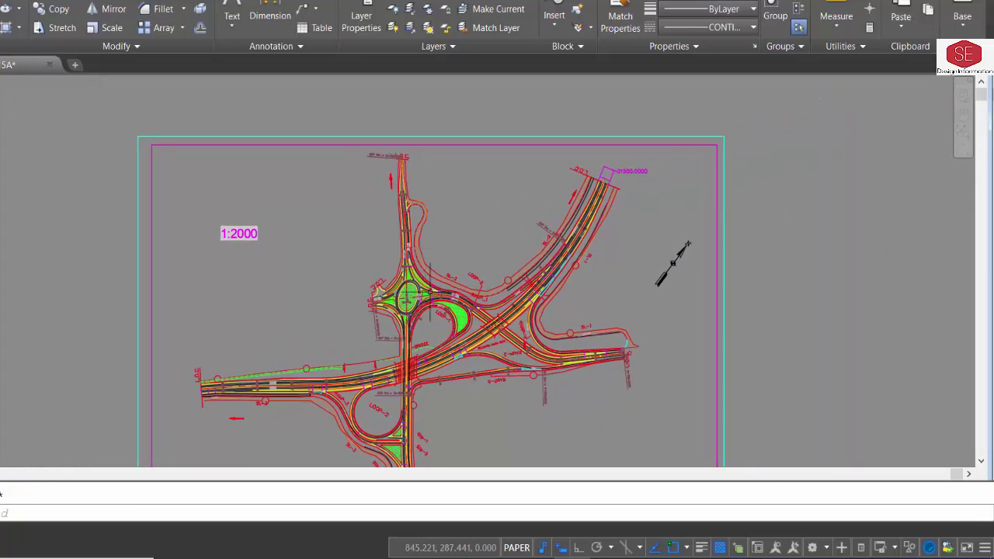
scroll(428, 255, down, 3)
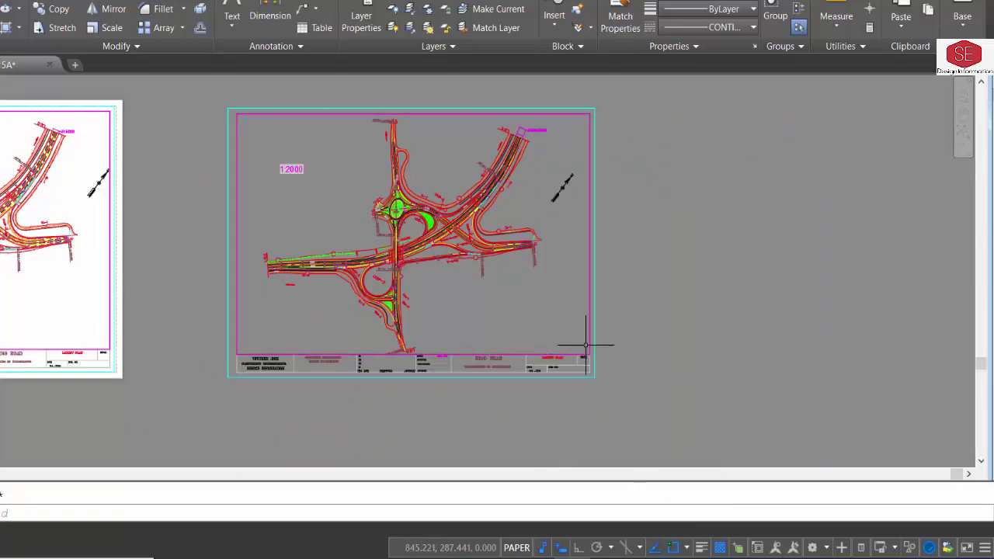
- Change the viewport scale to 1:3000 and regenerate so the label reads 1:3000
click(590, 343)
click(751, 548)
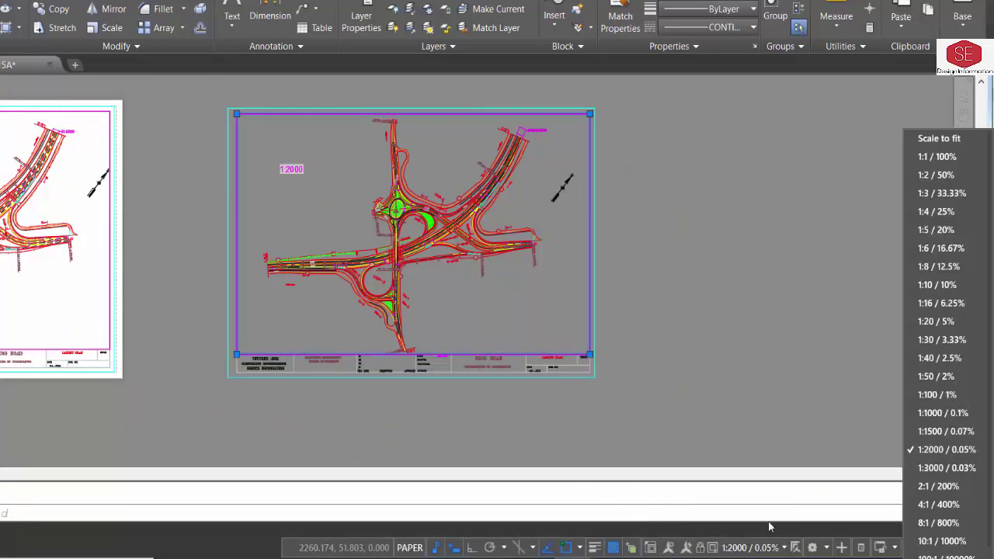
click(946, 467)
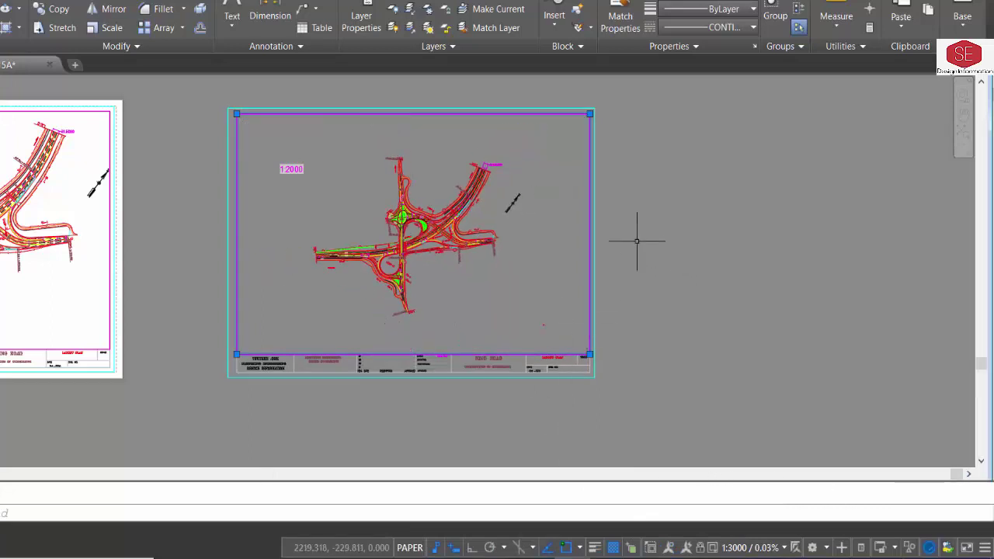
scroll(305, 233, up, 2)
text(RE)
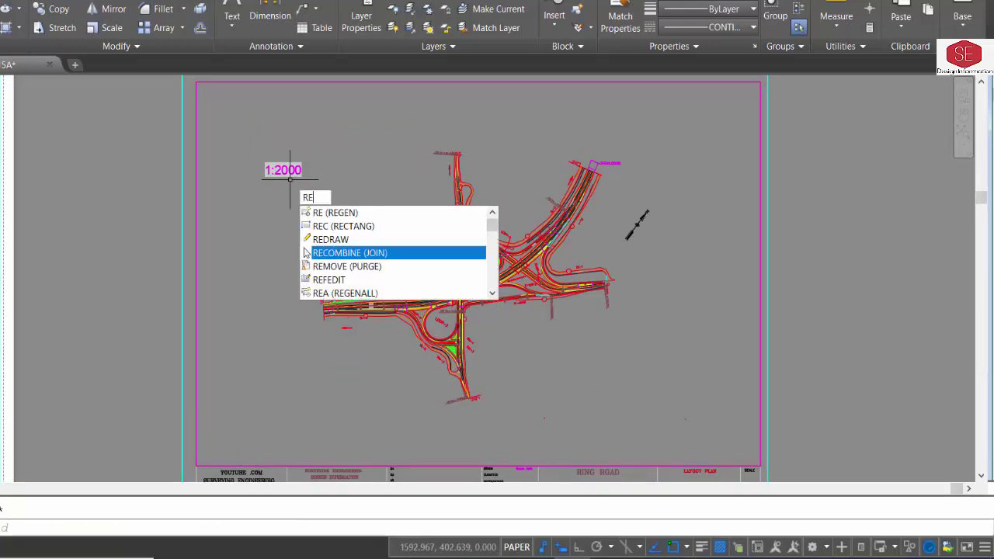
click(333, 208)
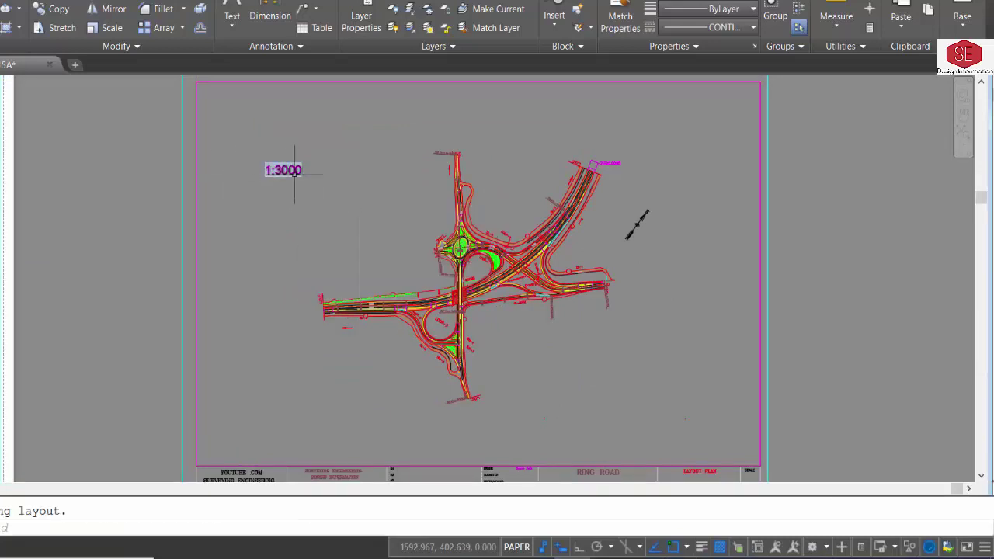
scroll(366, 199, down, 2)
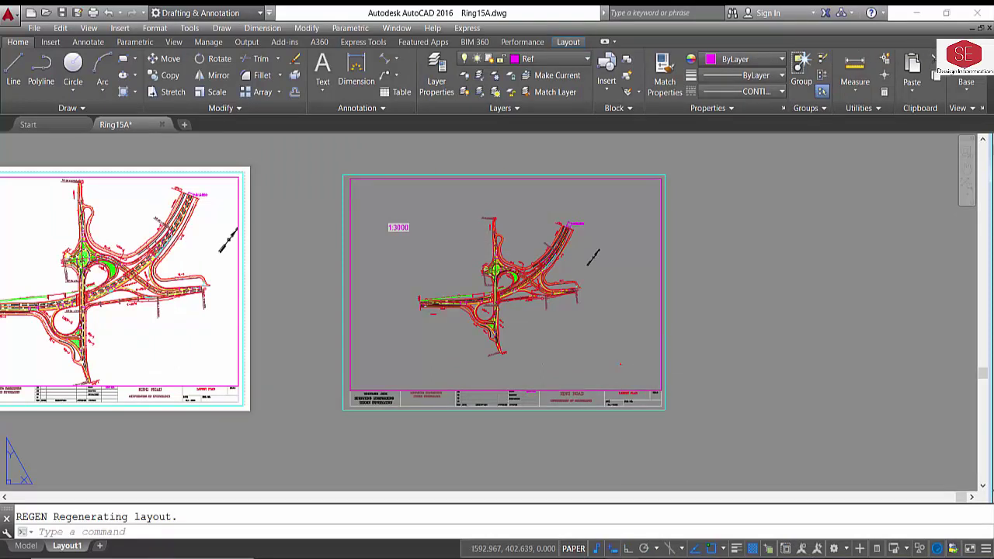
- Restore the viewport scale to 1:2000 and pan to show both layout sheets
click(661, 365)
click(794, 549)
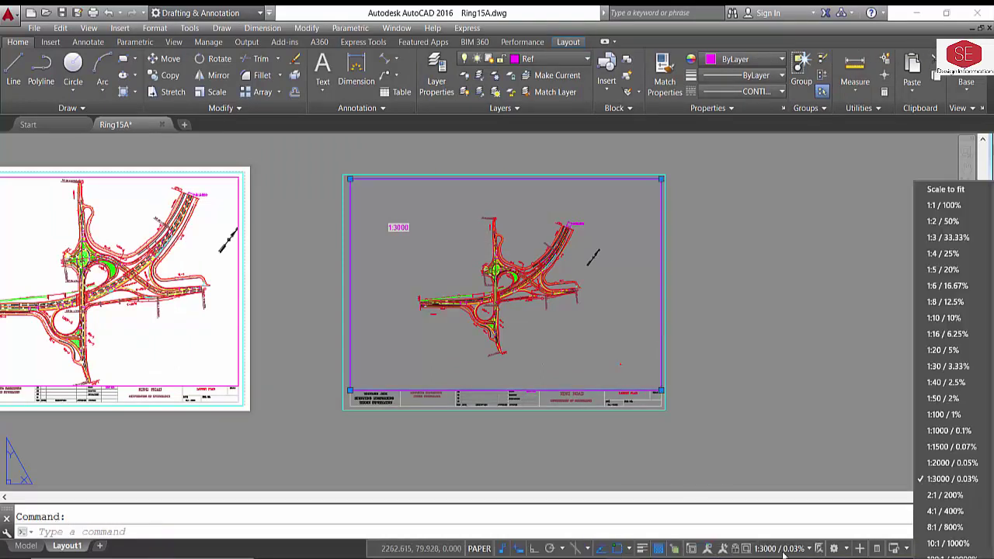
click(953, 463)
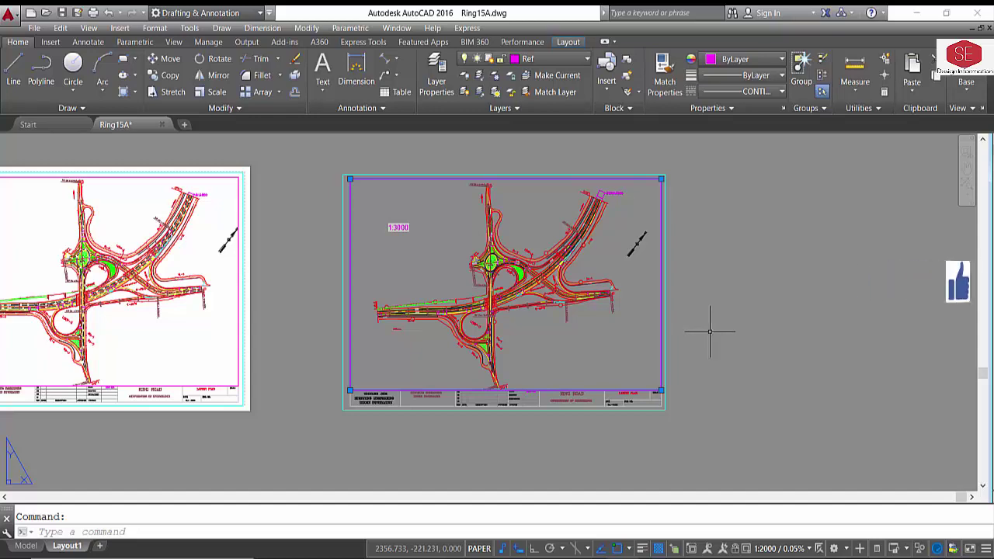
key(Escape)
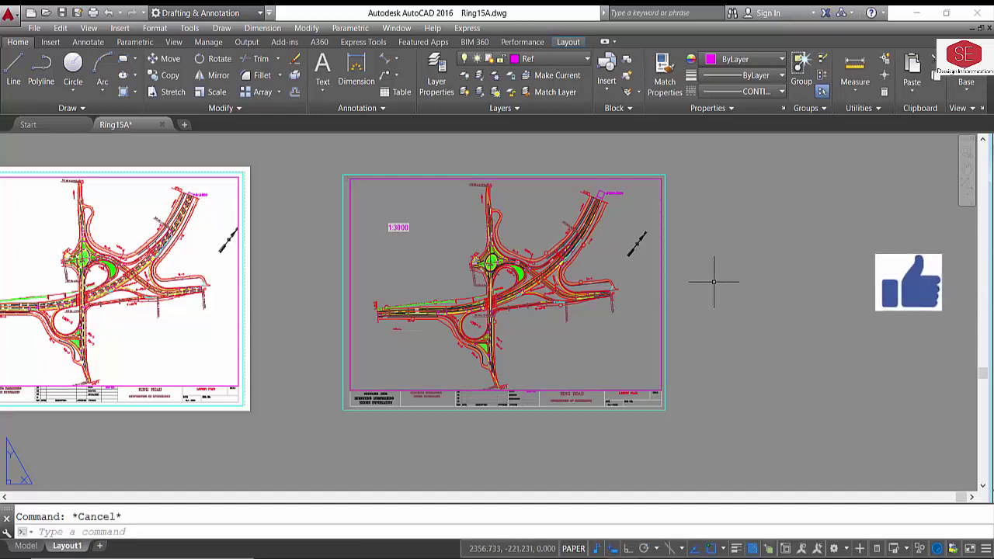
text(p)
key(Return)
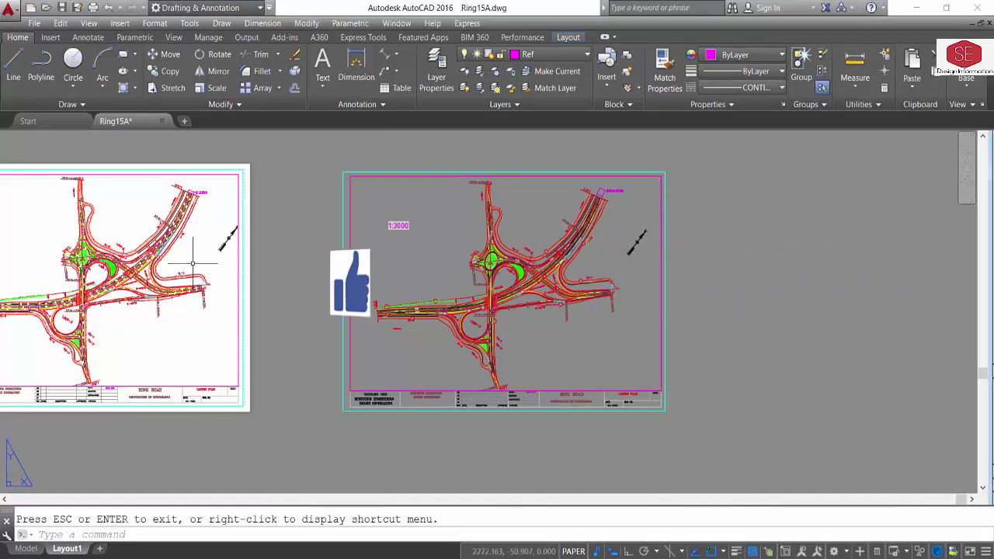
scroll(209, 253, down, 2)
drag(86, 258, 163, 268)
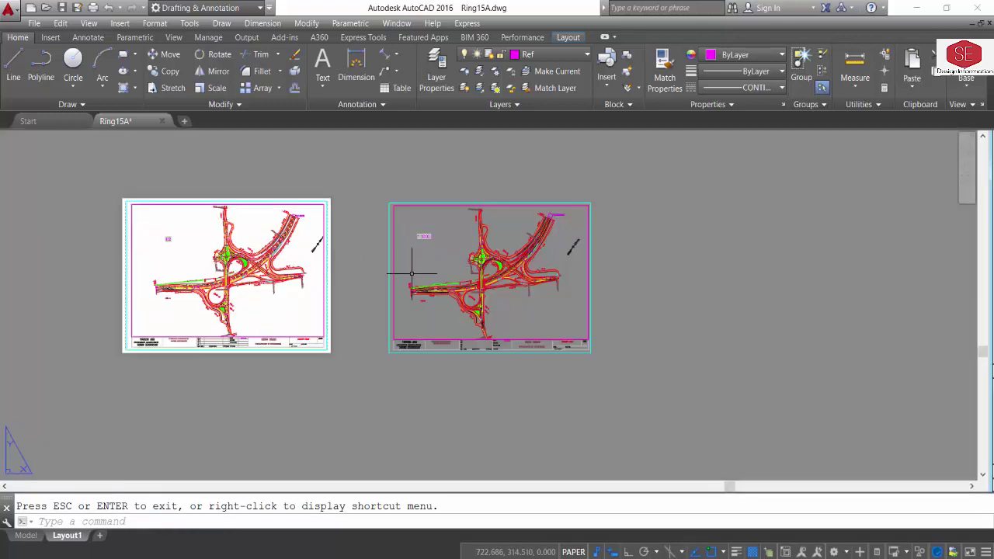
- Redefine the A4 page setup's plot window from the sheet's top-left to bottom-right corners
right_click(64, 536)
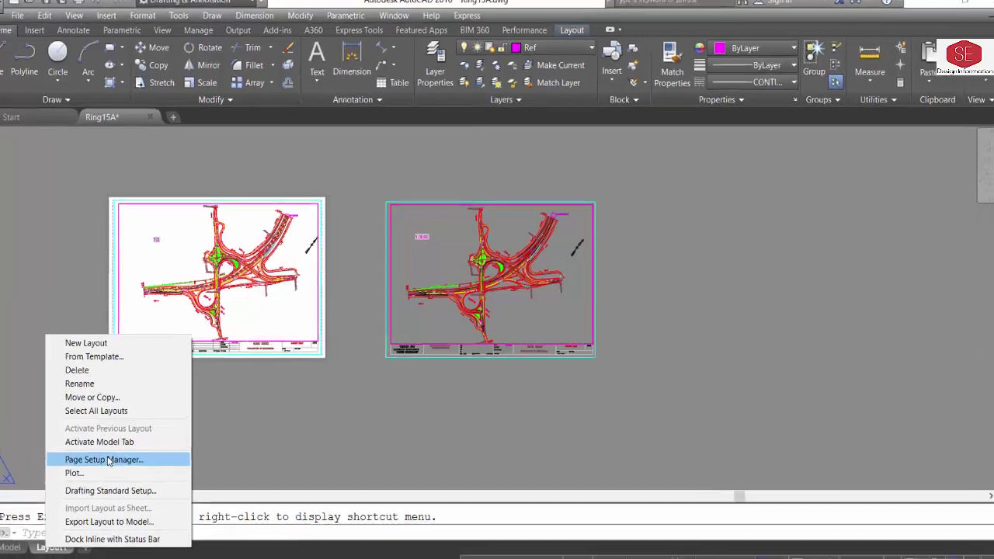
click(121, 451)
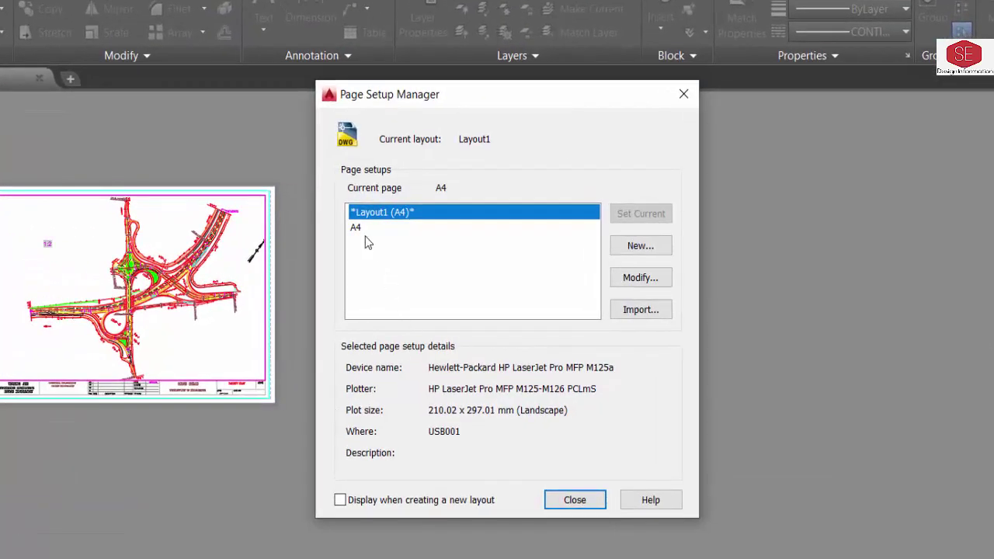
click(362, 228)
click(640, 277)
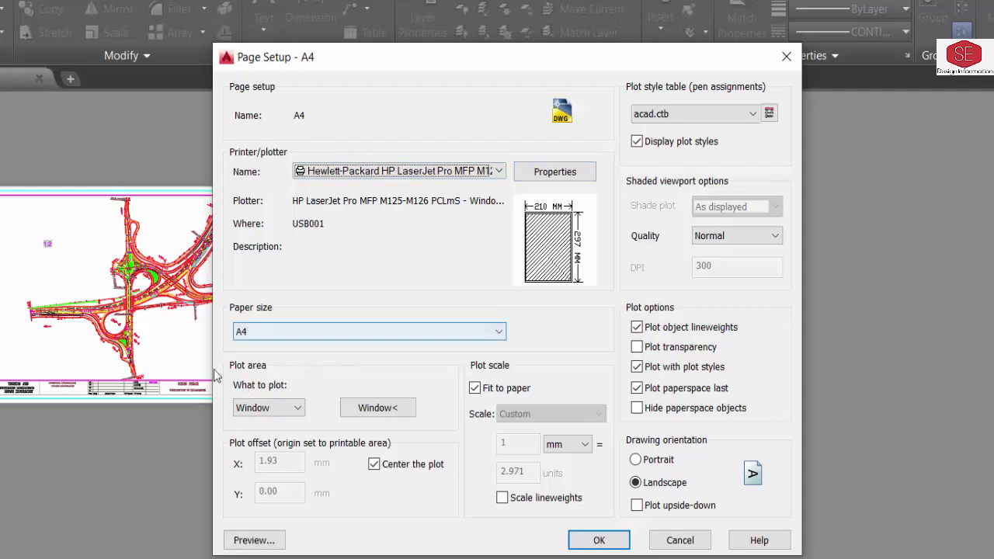
click(377, 408)
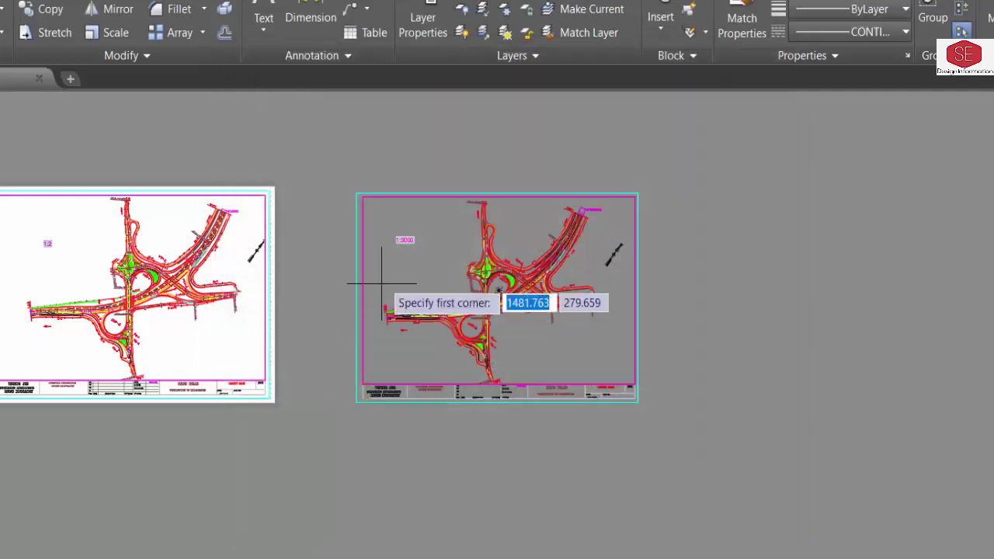
click(357, 194)
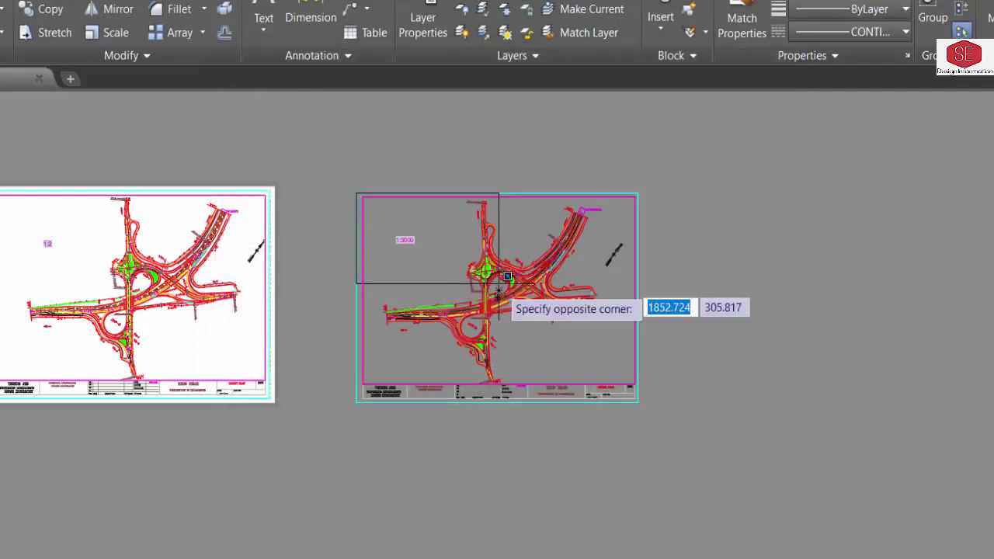
click(637, 402)
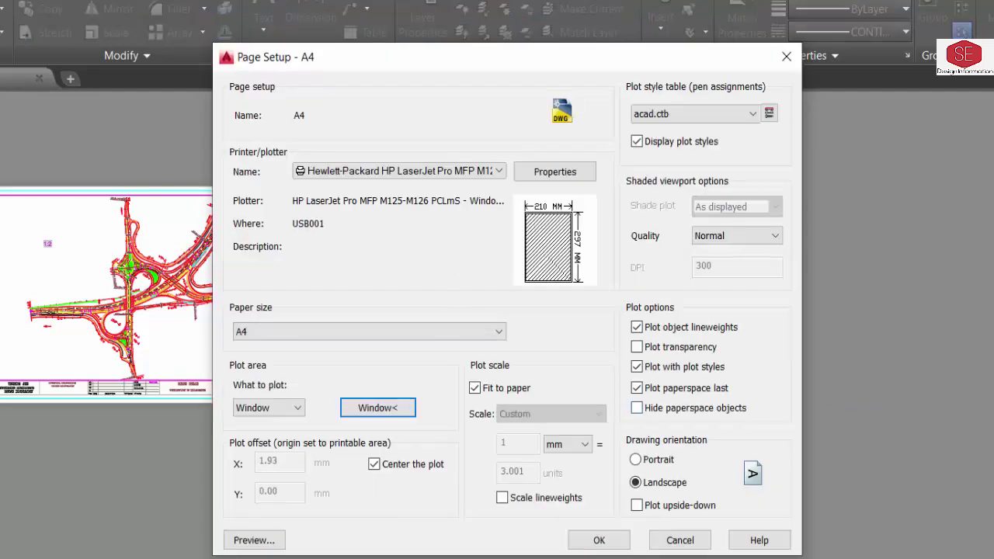
- Save the A4 changes, apply them to all layouts using A4, and view both sheets
click(598, 540)
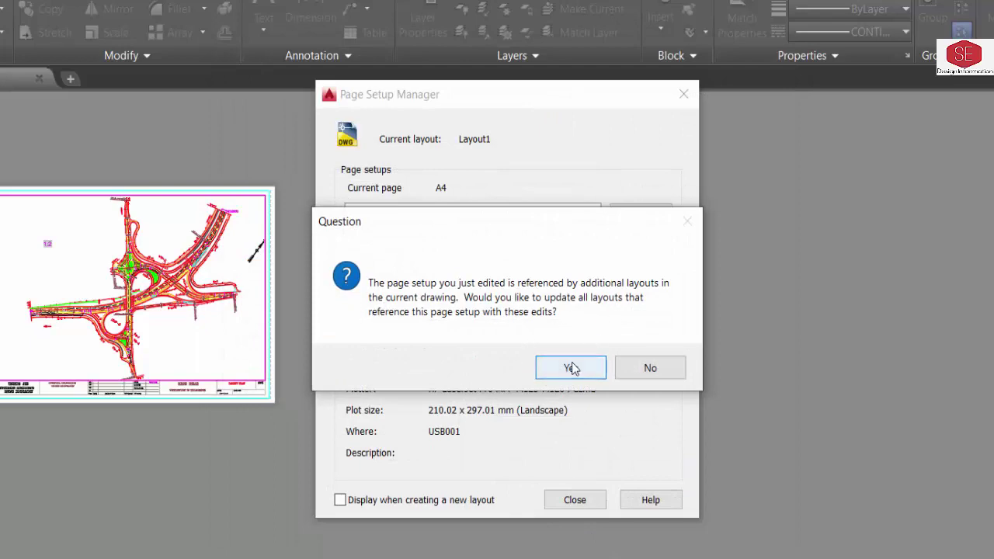
click(570, 367)
click(575, 500)
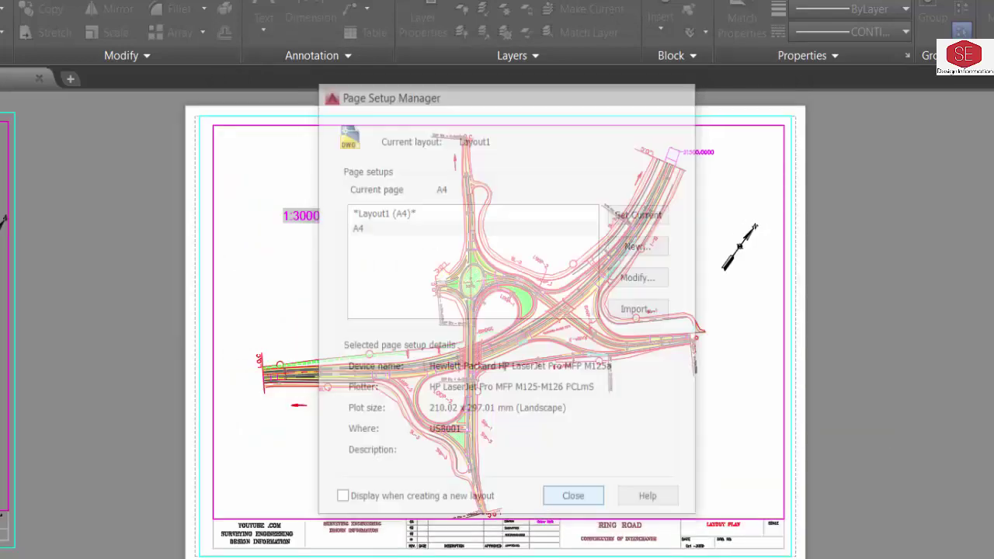
scroll(419, 302, down, 5)
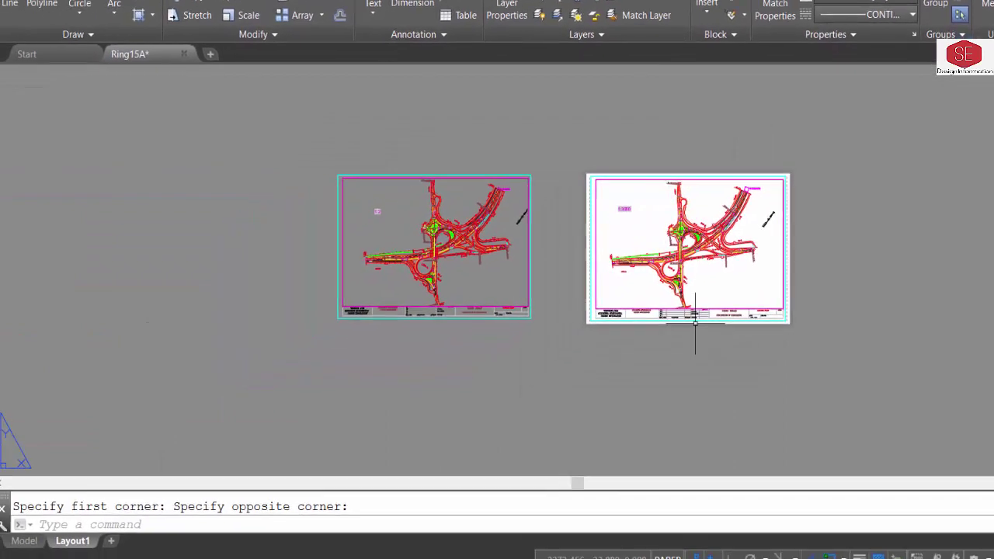
scroll(695, 322, up, 6)
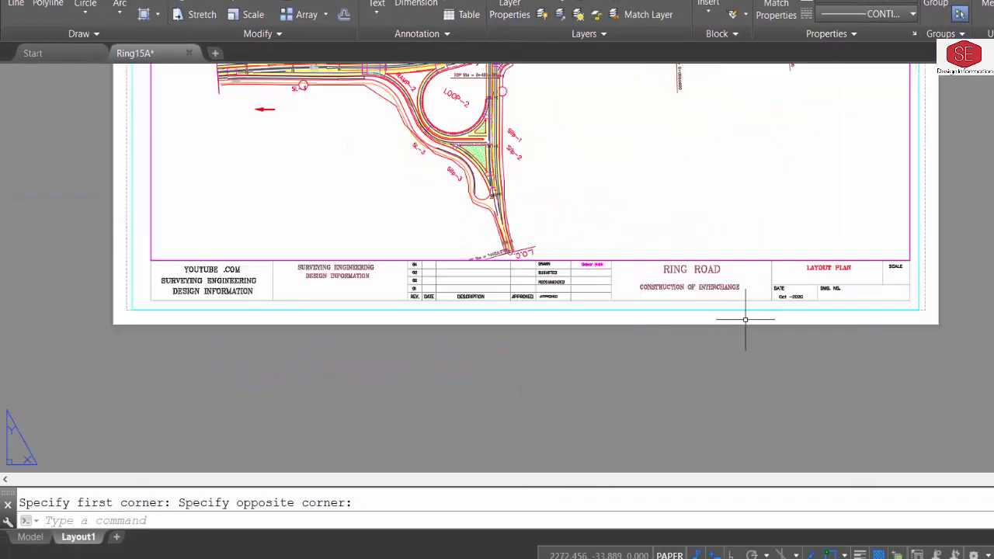
scroll(605, 311, down, 4)
middle_drag(590, 177, 571, 233)
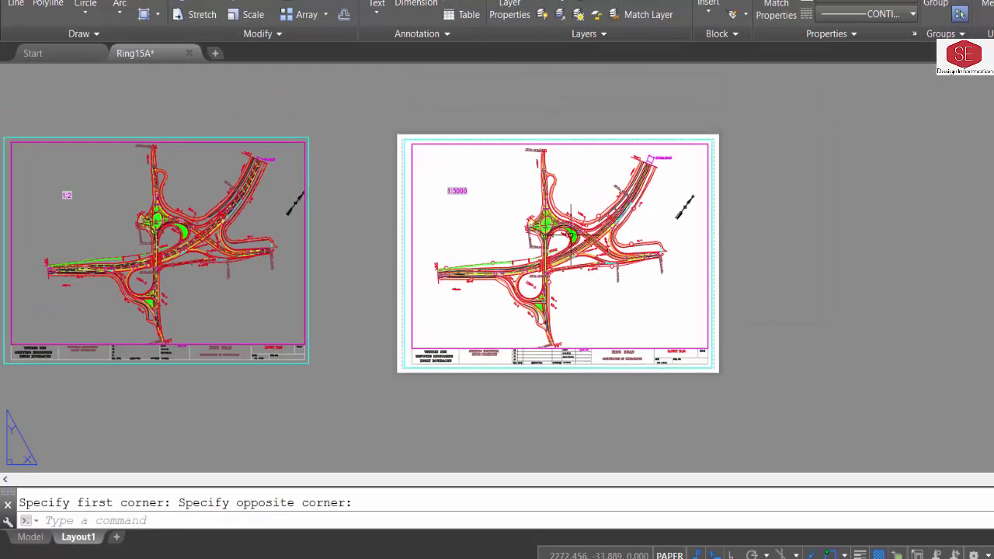
- Create a new page setup named A3 using the HP Color LaserJet CP5225dn printer
right_click(70, 535)
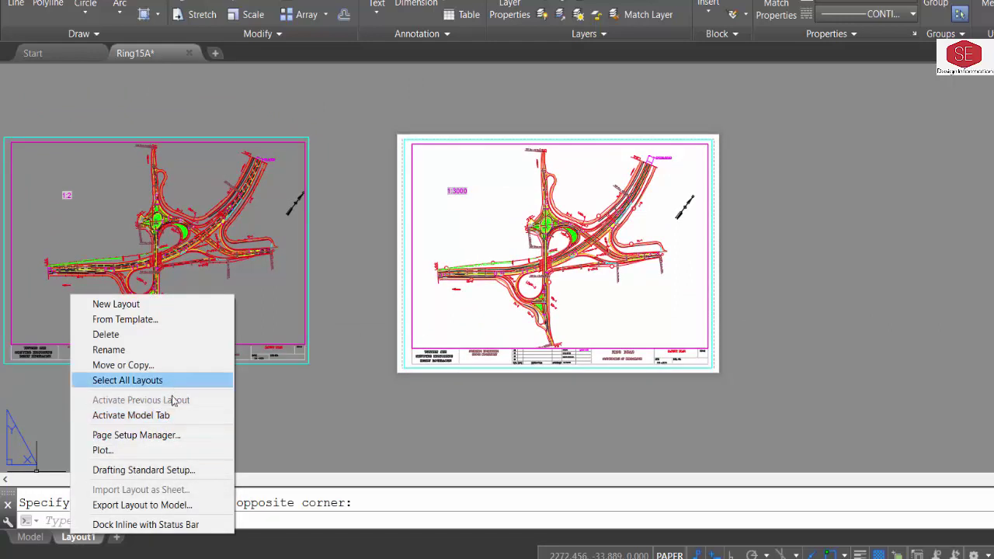
click(165, 434)
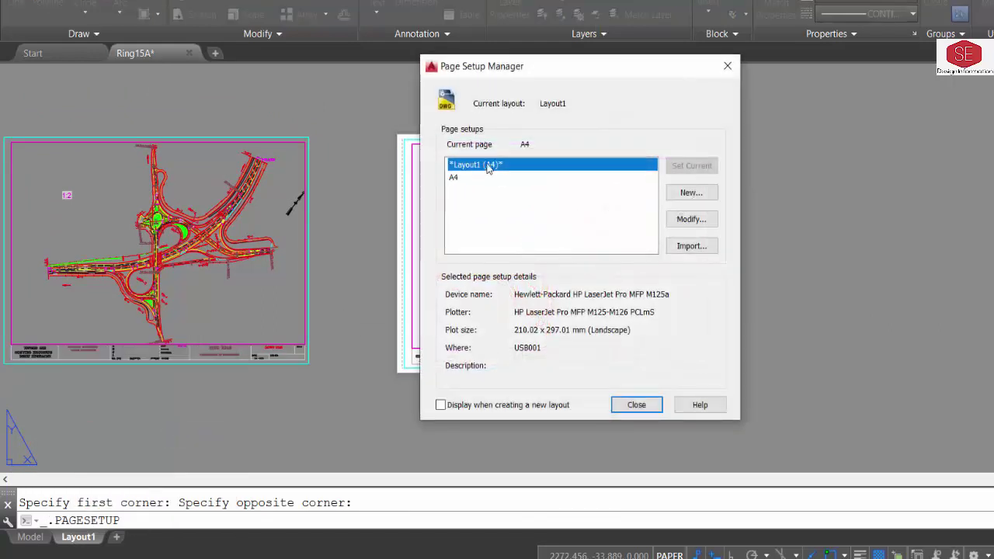
click(680, 193)
text(A3)
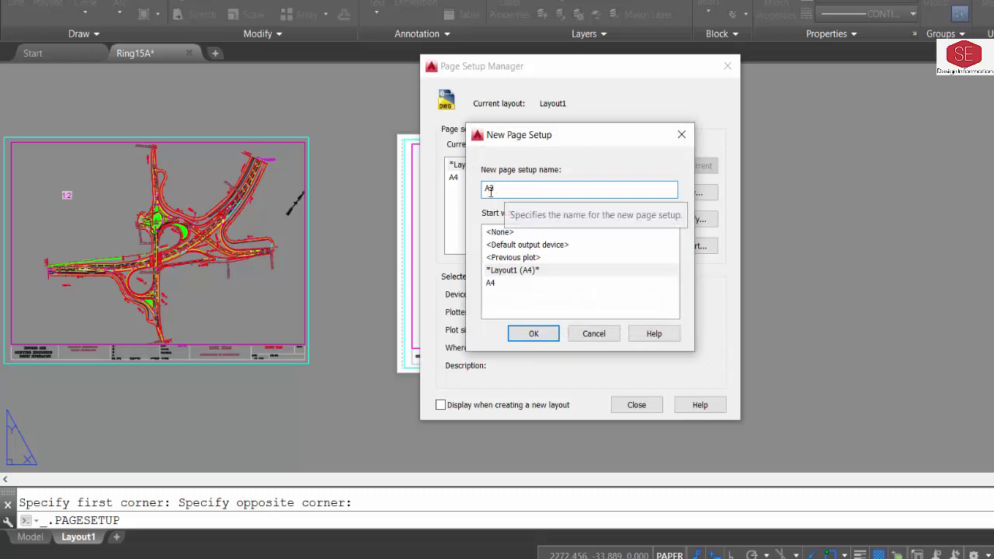
click(543, 339)
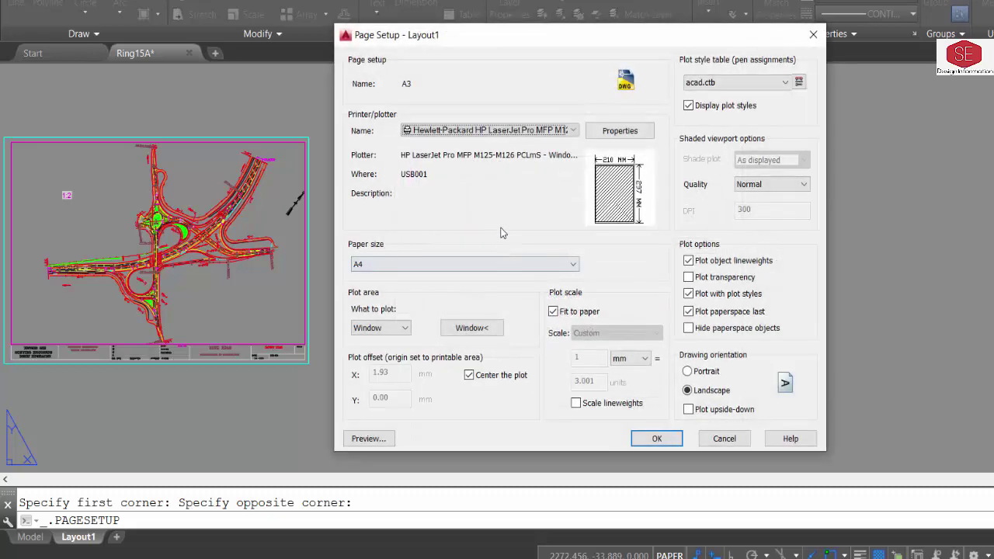
click(475, 130)
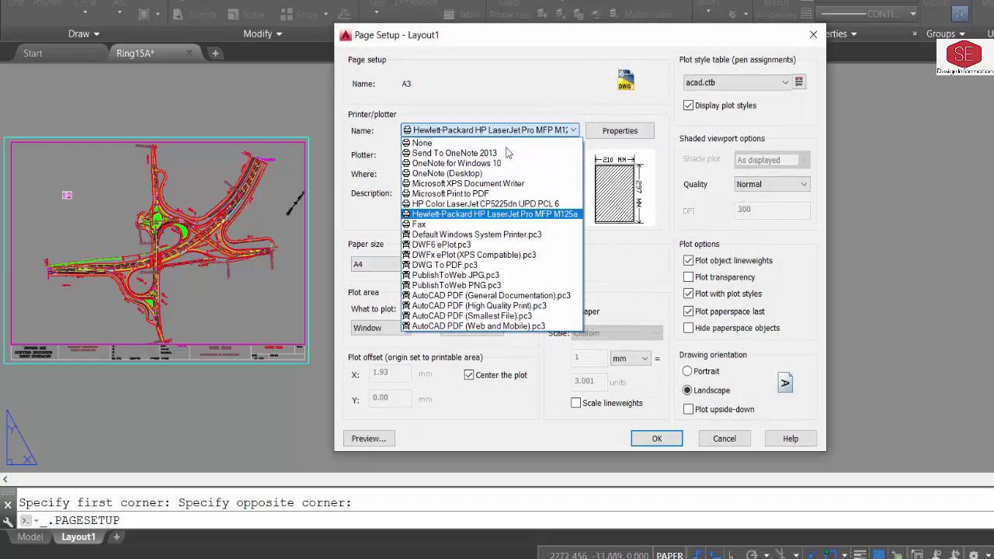
click(516, 204)
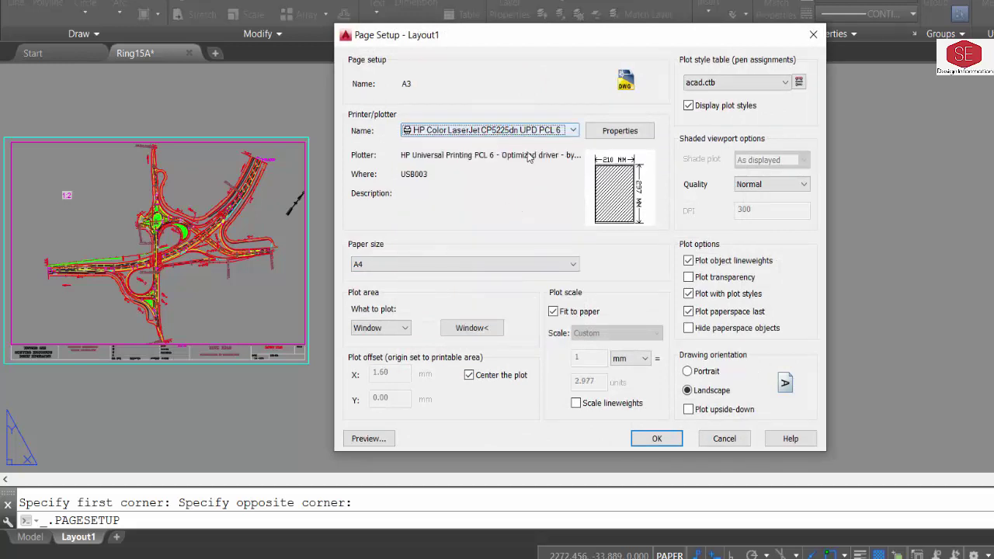
- Set A3 paper with a plot window around the sheet, and save the A3 setup
click(418, 261)
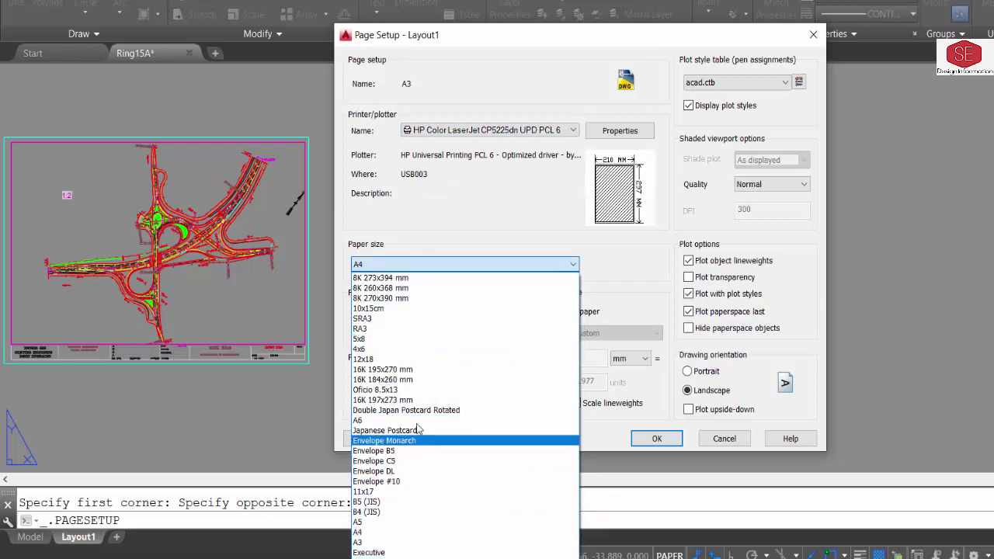
click(361, 542)
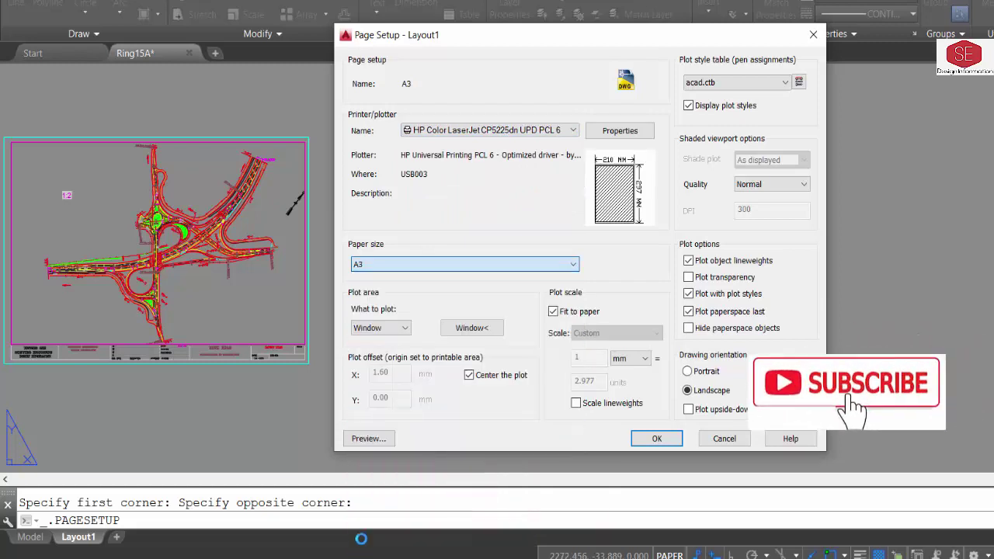
click(462, 329)
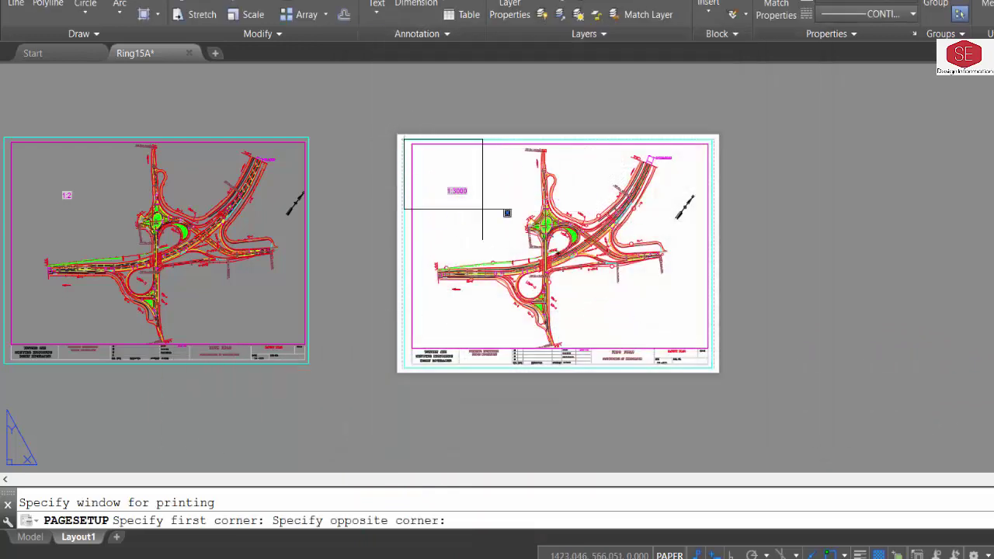
click(715, 369)
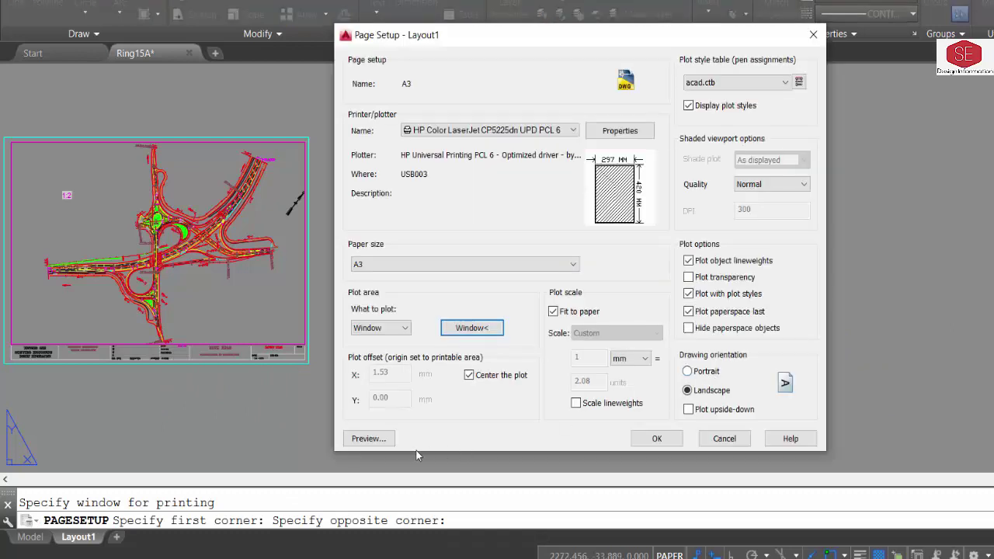
click(656, 439)
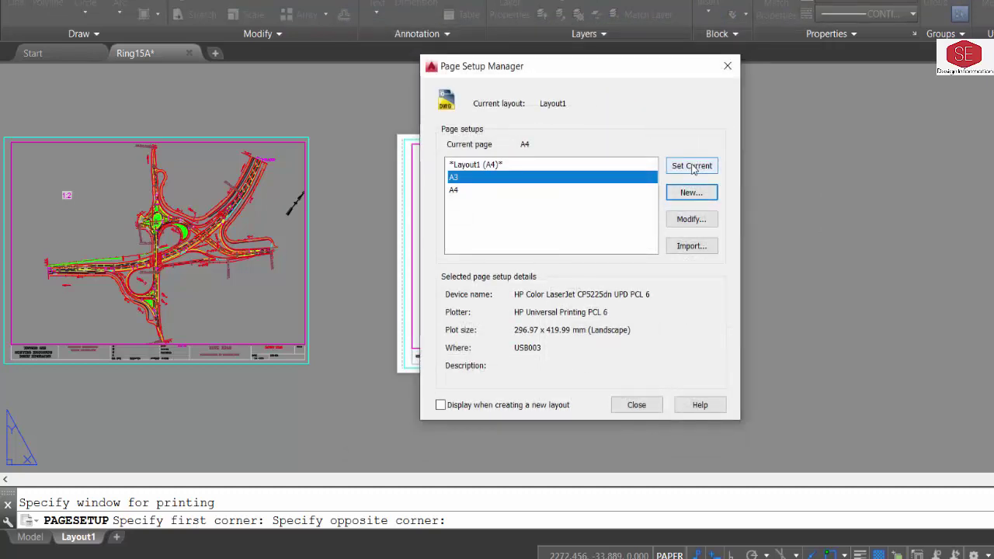
- Make A3 the current page setup for Layout1 and close the manager
drag(615, 75, 850, 89)
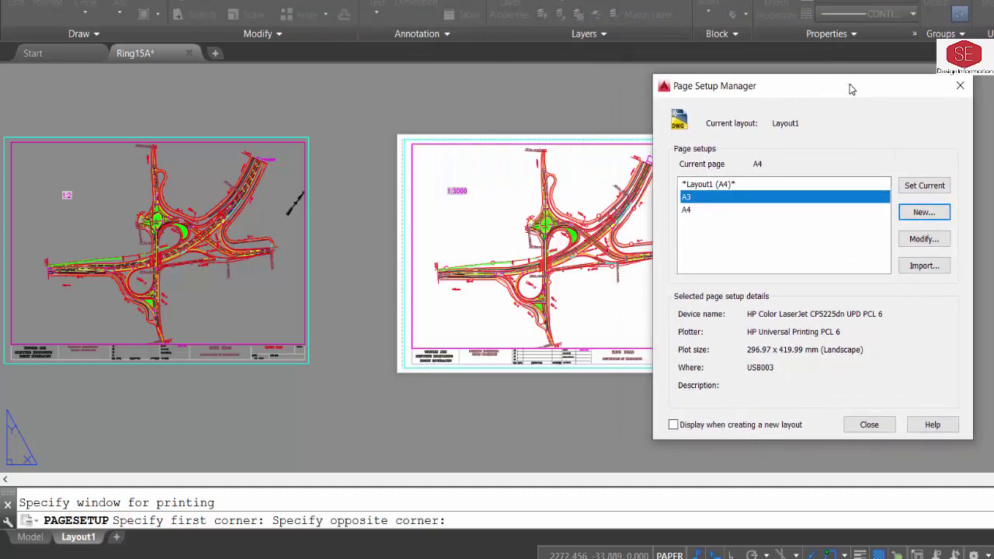
click(925, 186)
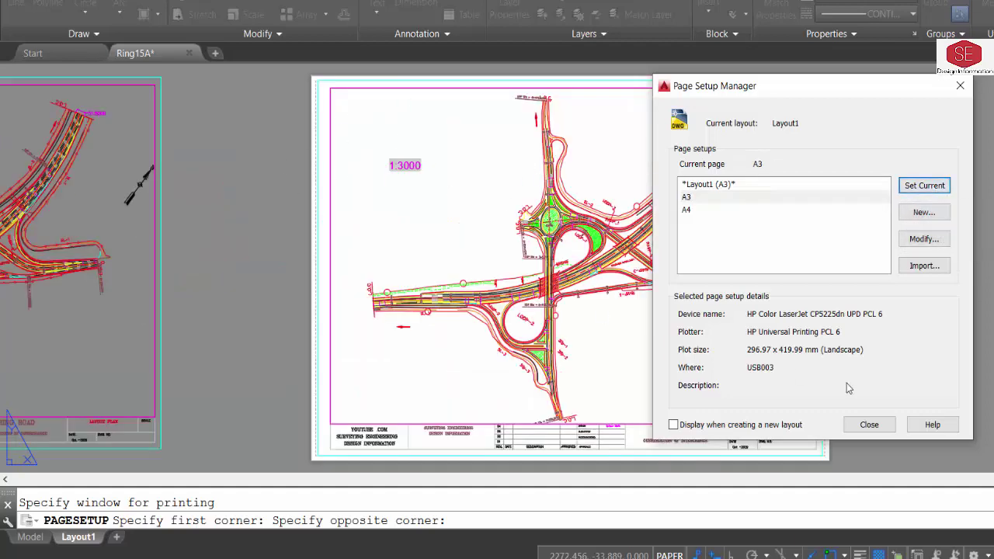
click(868, 424)
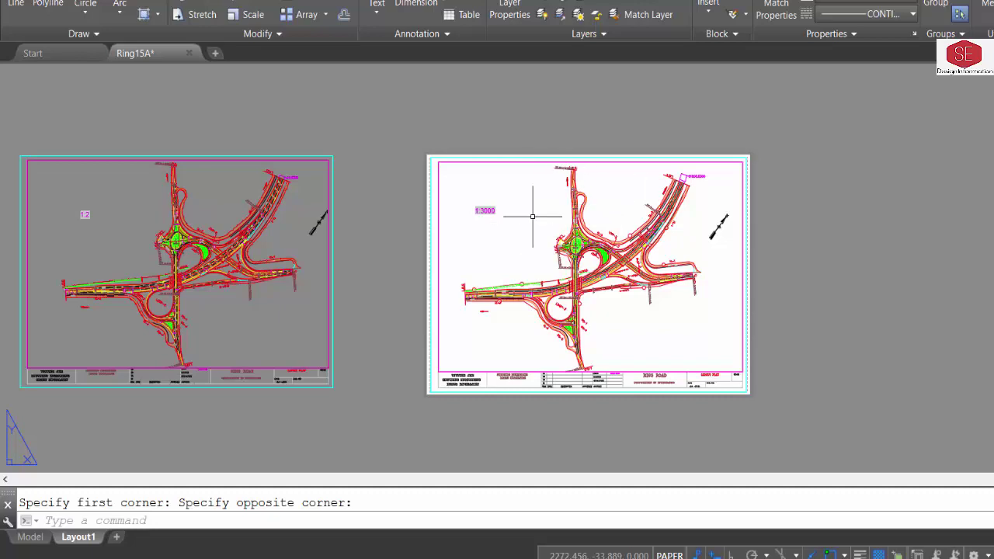
scroll(480, 205, up, 2)
scroll(454, 183, down, 2)
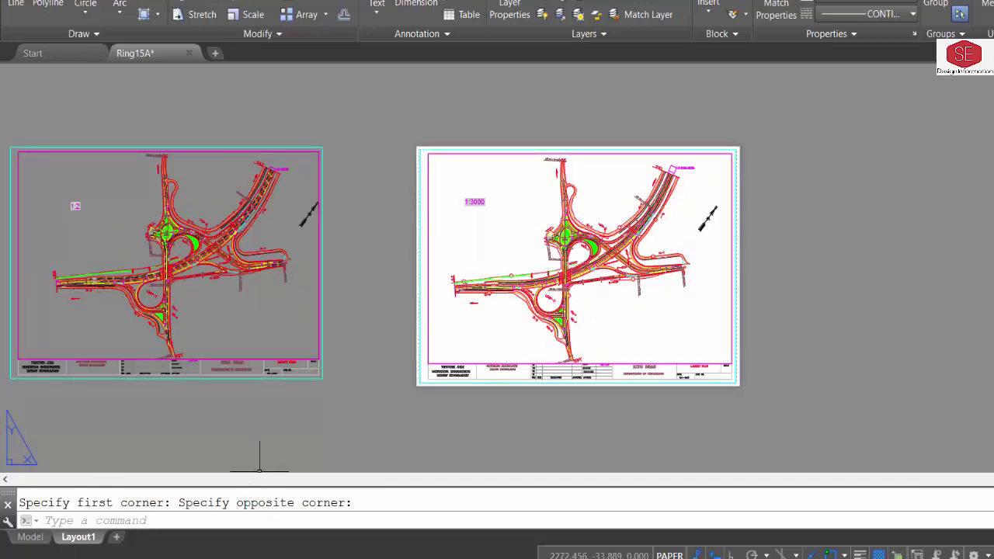
- From the layout's Page Setup Manager, create a new page setup named A2
right_click(72, 548)
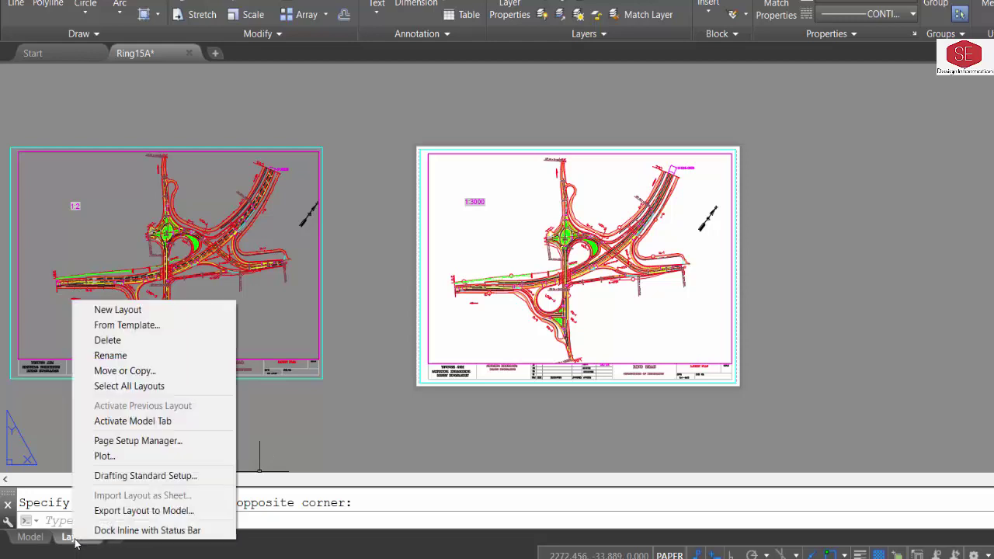
click(175, 441)
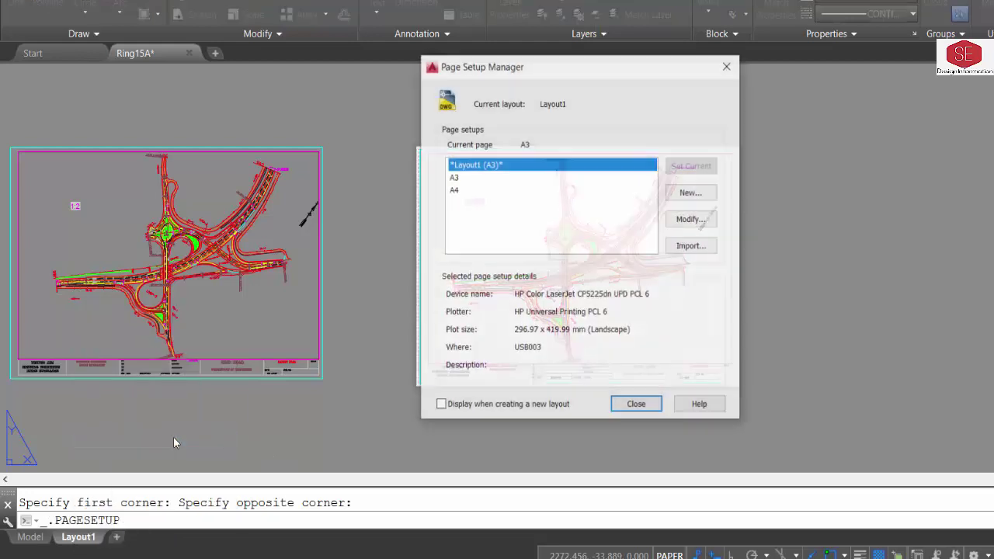
click(679, 193)
text(A2)
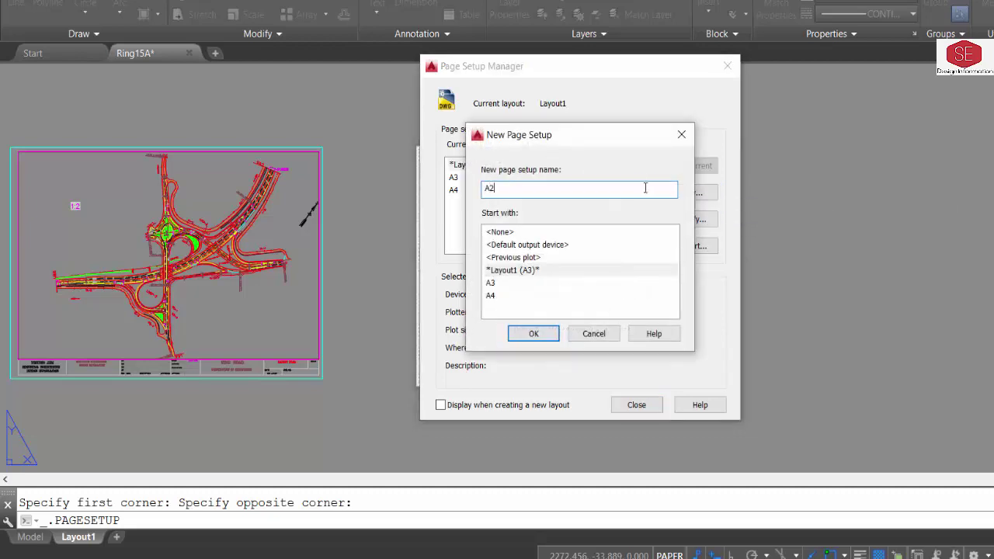
click(534, 333)
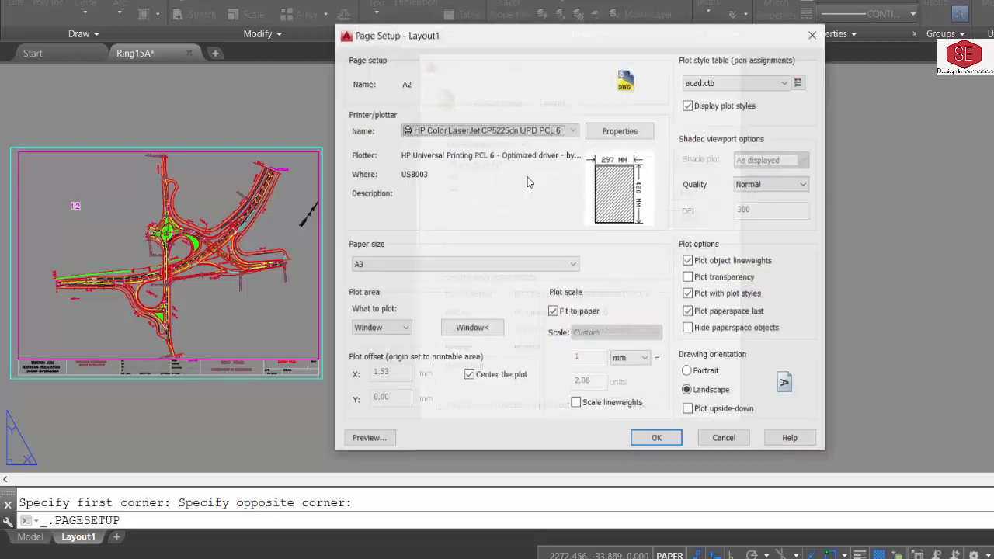
- Set the A2 setup to B4 (JIS) paper, plotting a window around the 1:3000 sheet
click(434, 264)
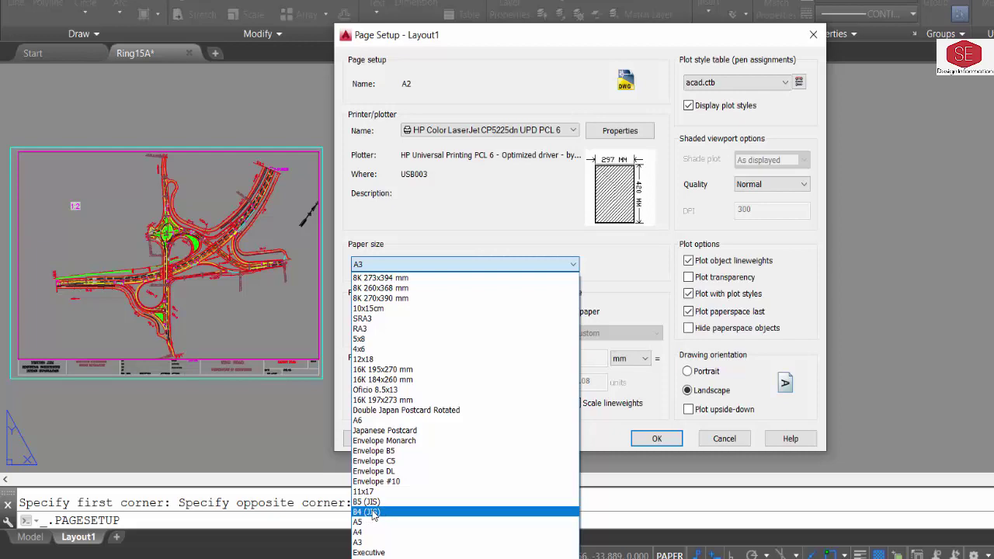
click(372, 512)
click(508, 327)
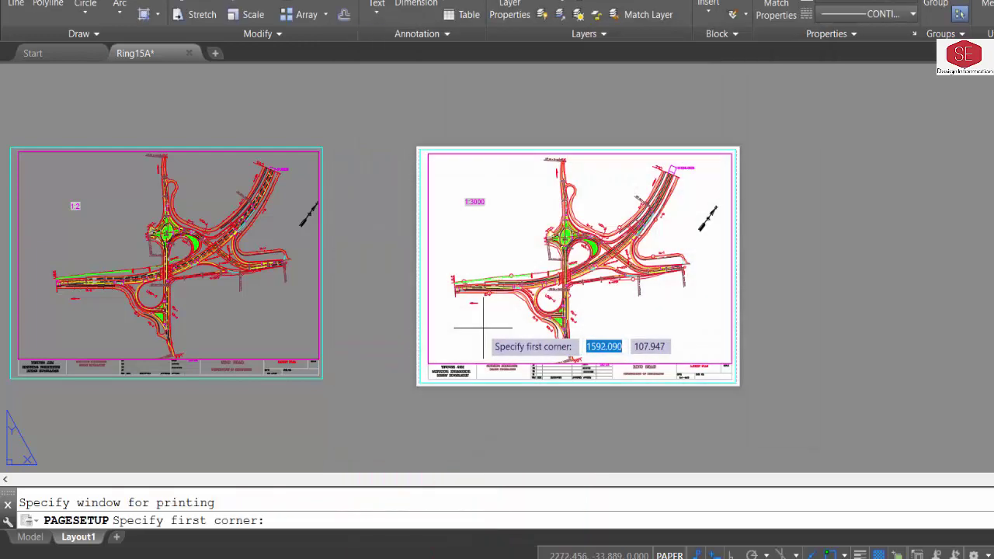
click(420, 148)
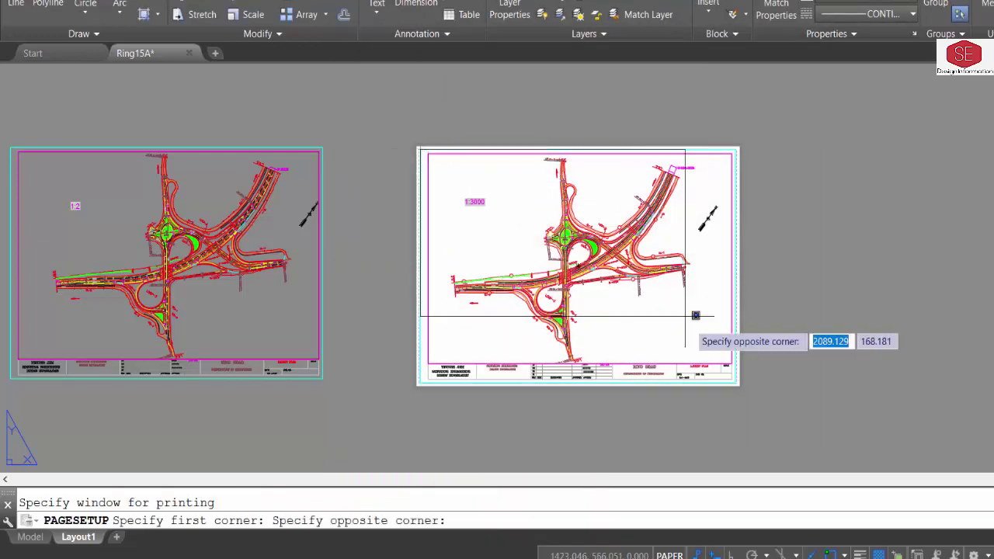
click(742, 382)
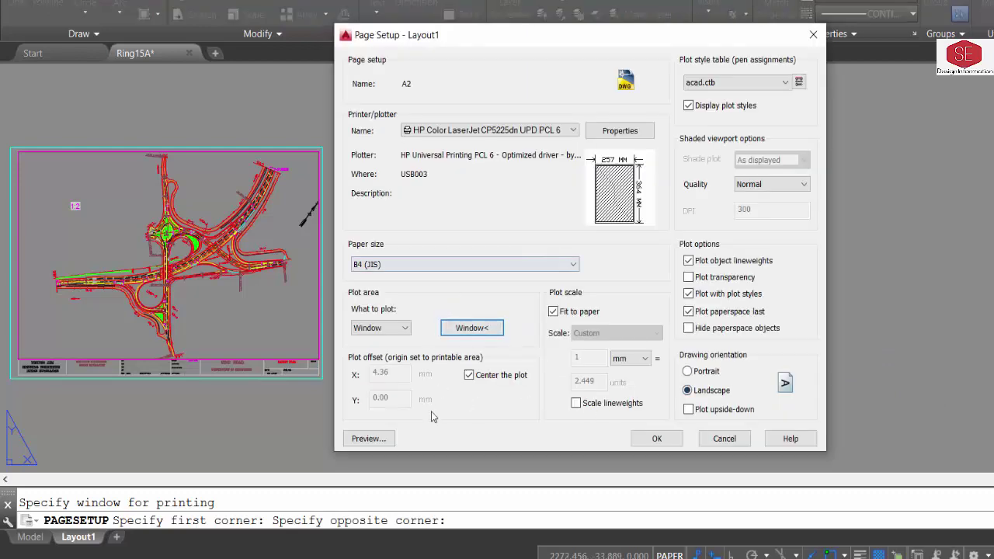
drag(569, 39, 883, 58)
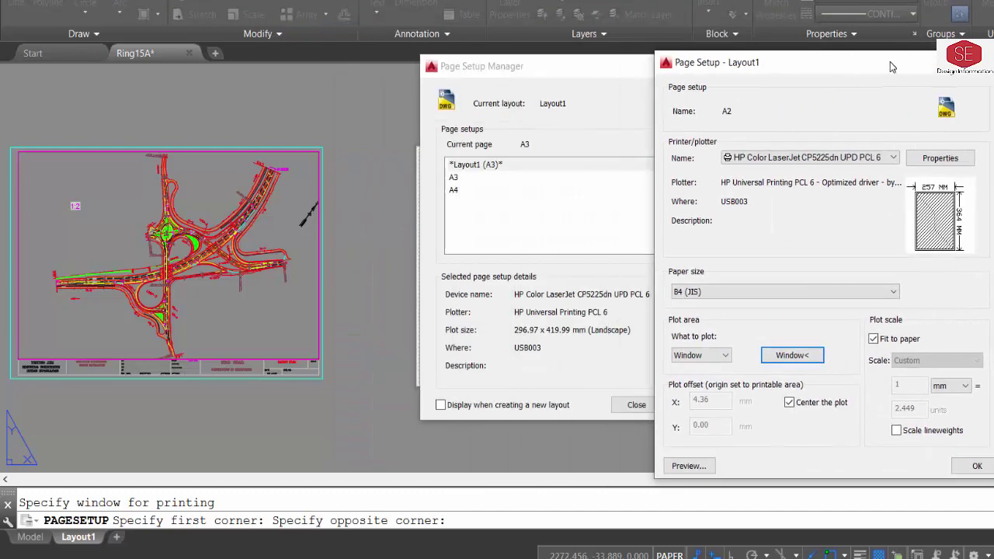
click(965, 454)
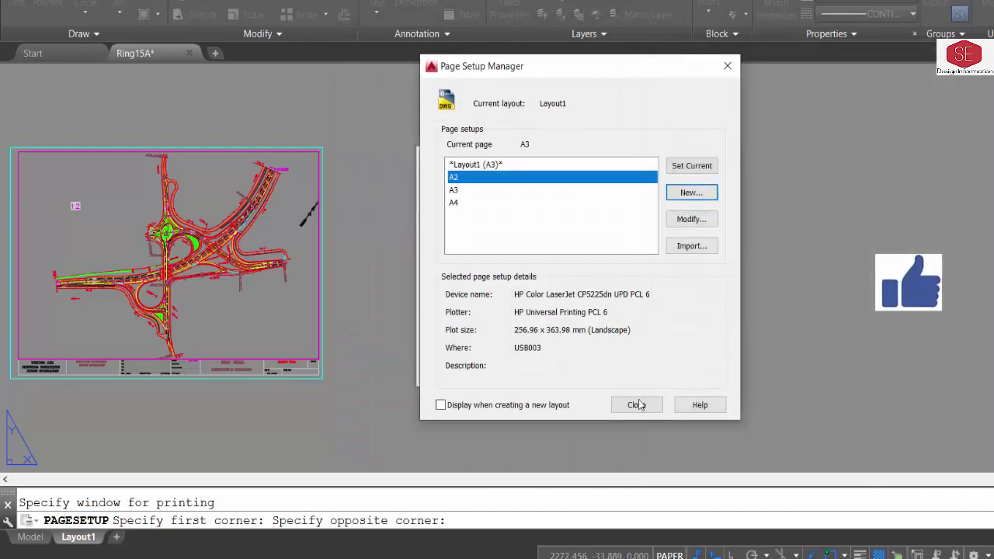
drag(573, 66, 288, 84)
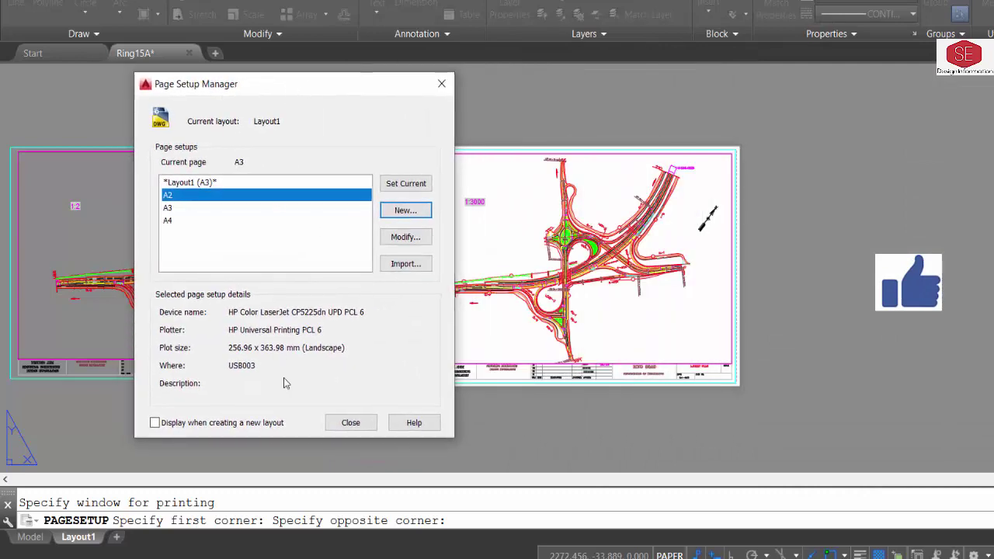
- Make A2 the current page setup and compare the A3 and A4 setups' details
click(406, 184)
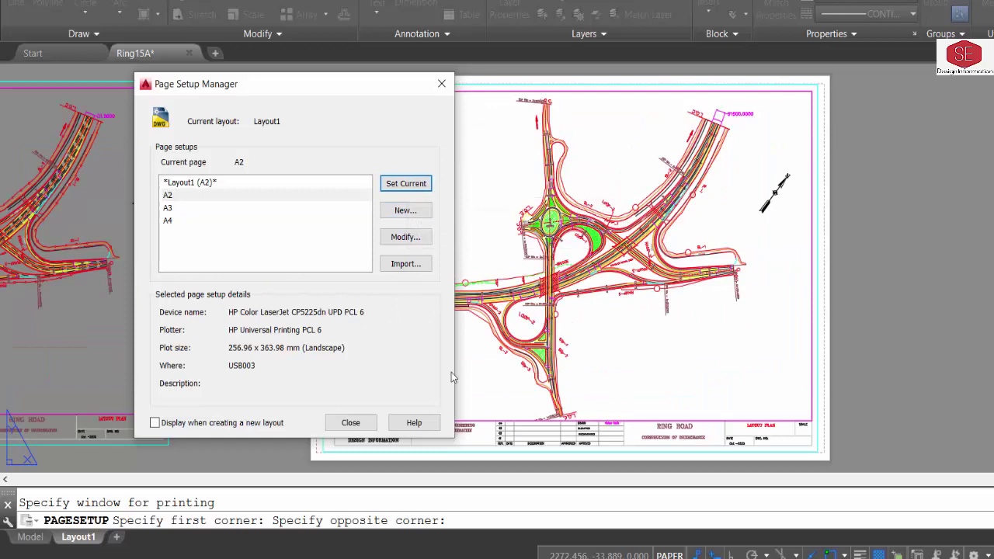
click(165, 207)
click(168, 220)
click(166, 196)
click(168, 221)
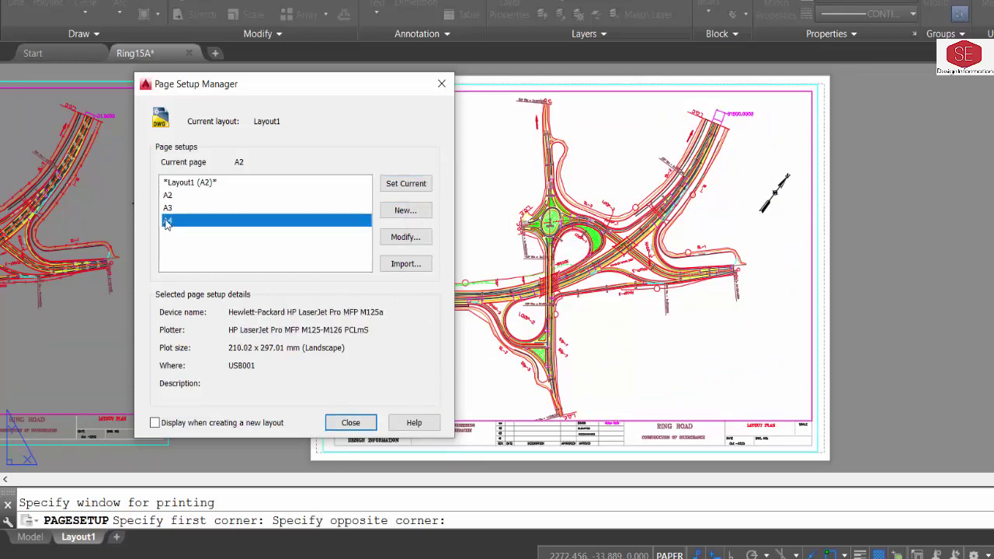
click(168, 207)
click(170, 196)
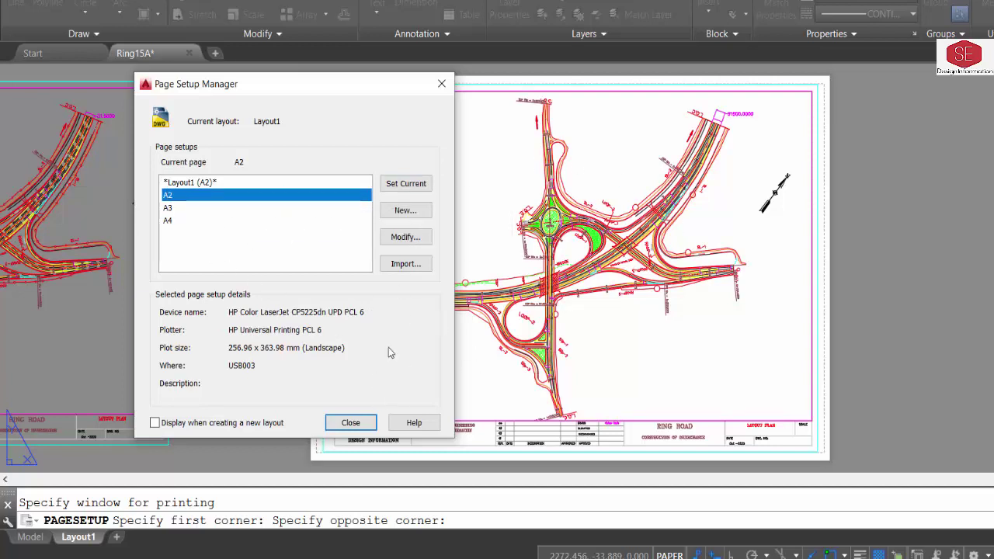
- Set A3, then A4 current, finishing with A3 current and the manager closed
click(182, 208)
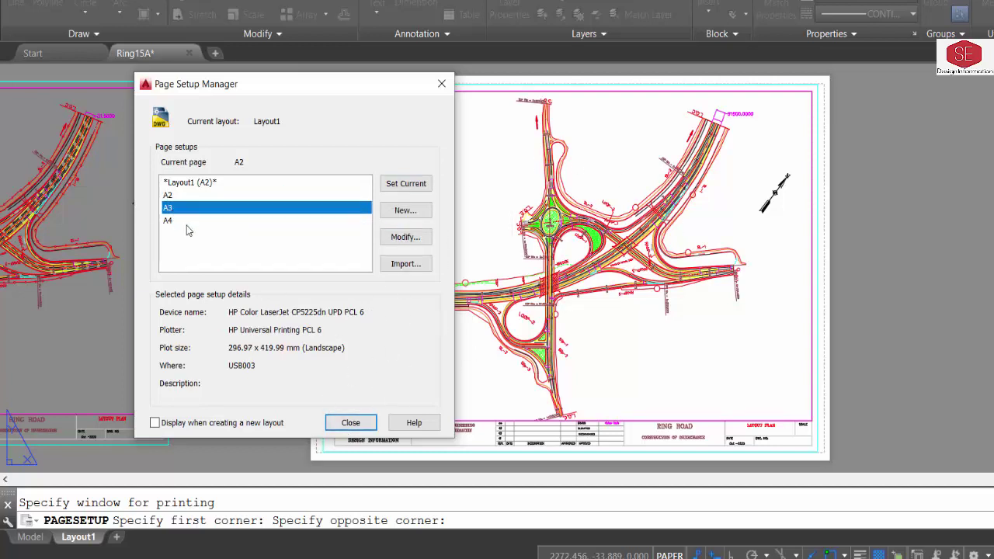
click(404, 186)
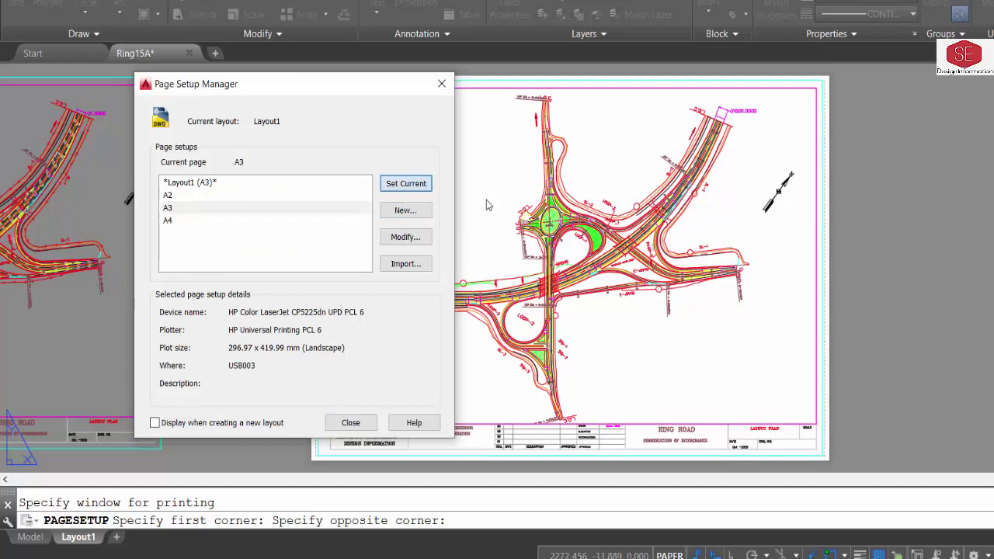
click(168, 221)
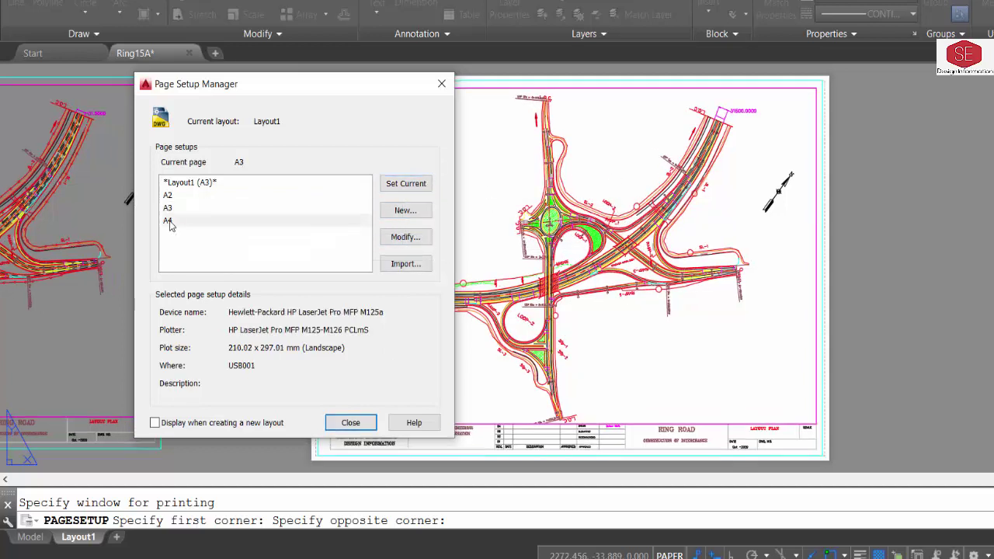
click(405, 186)
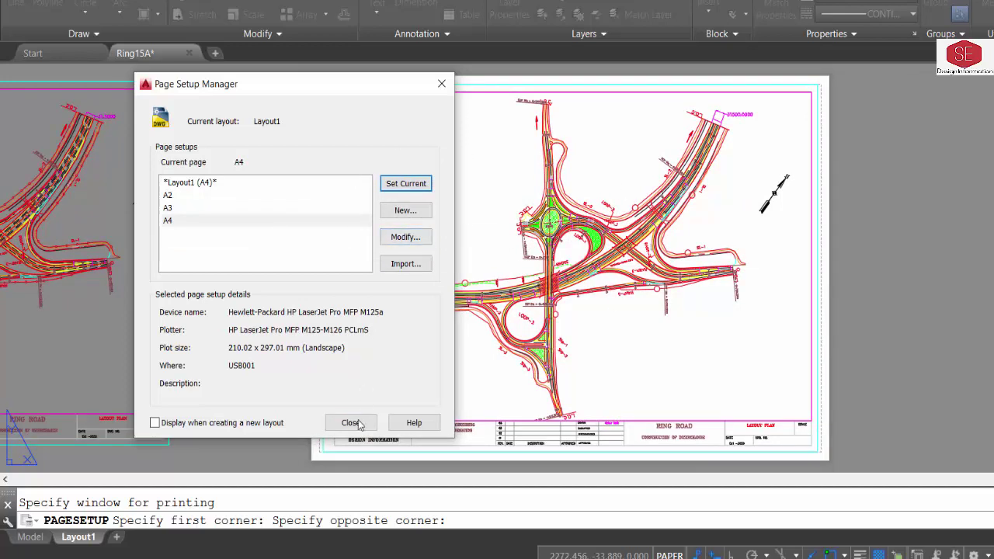
click(167, 208)
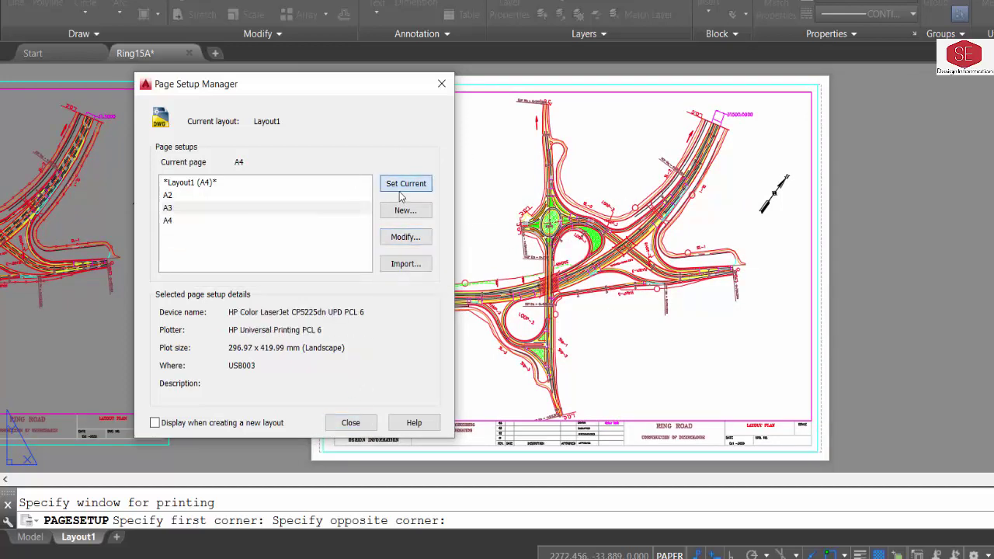
click(401, 188)
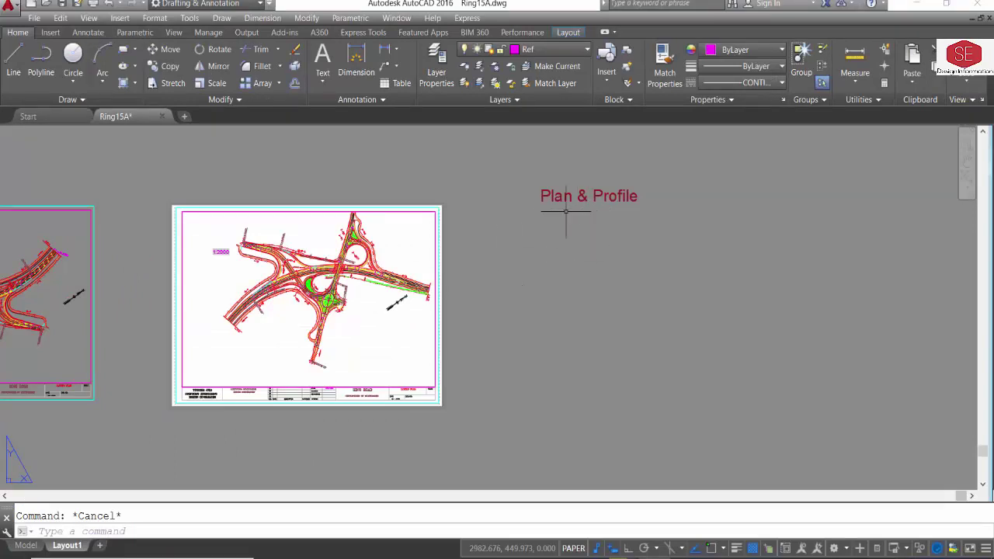
- Copy the sheet frame to the right under the Plan & Profile heading
text(o)
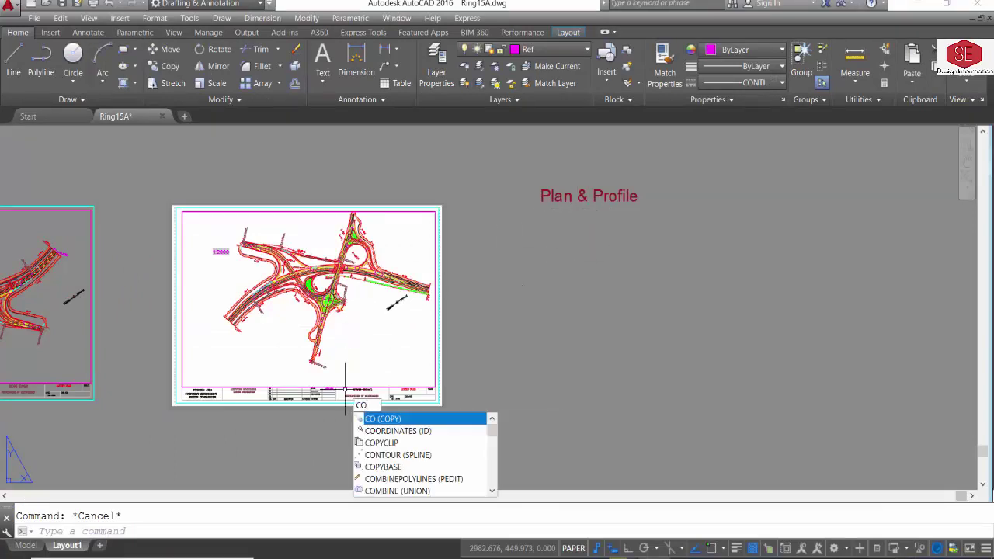
key(Return)
click(343, 405)
key(Return)
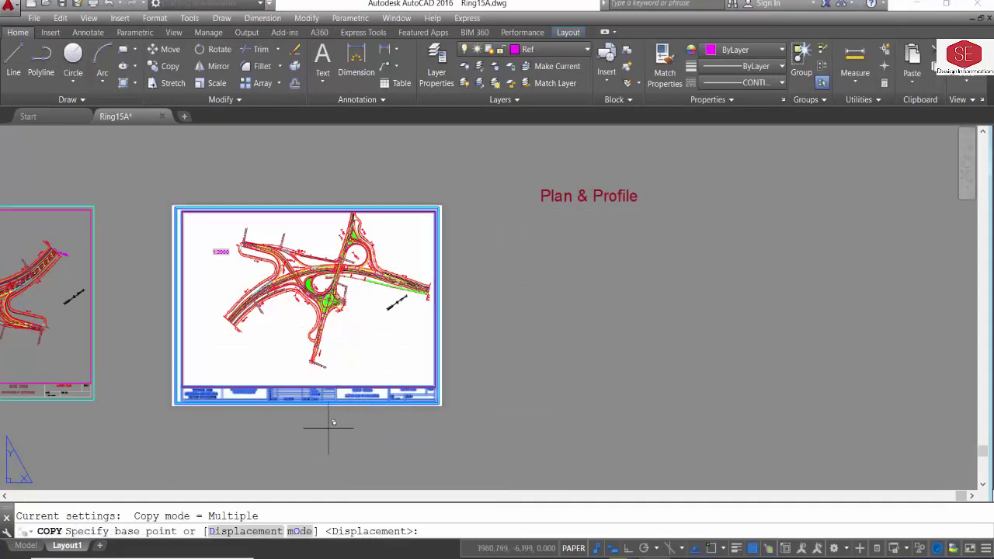
click(329, 427)
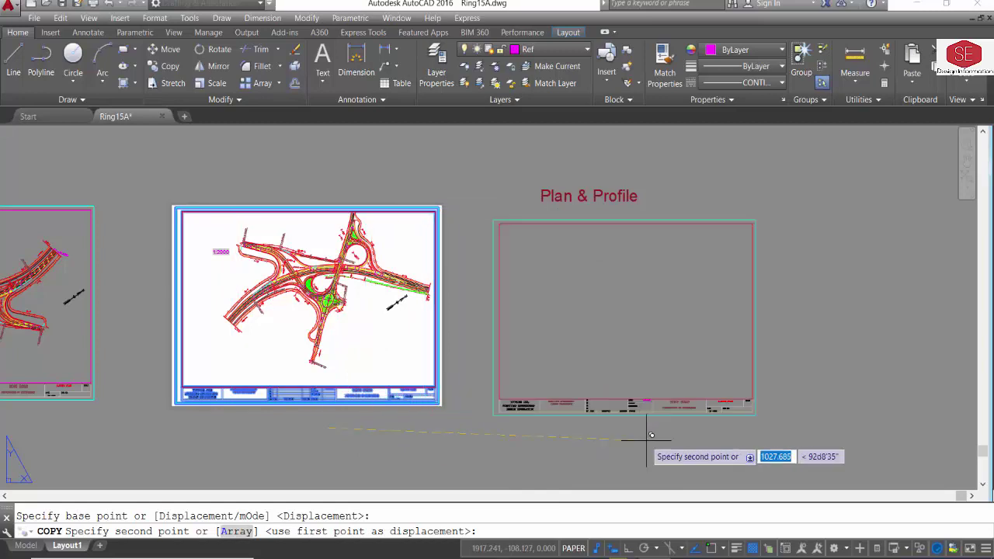
click(608, 426)
key(Escape)
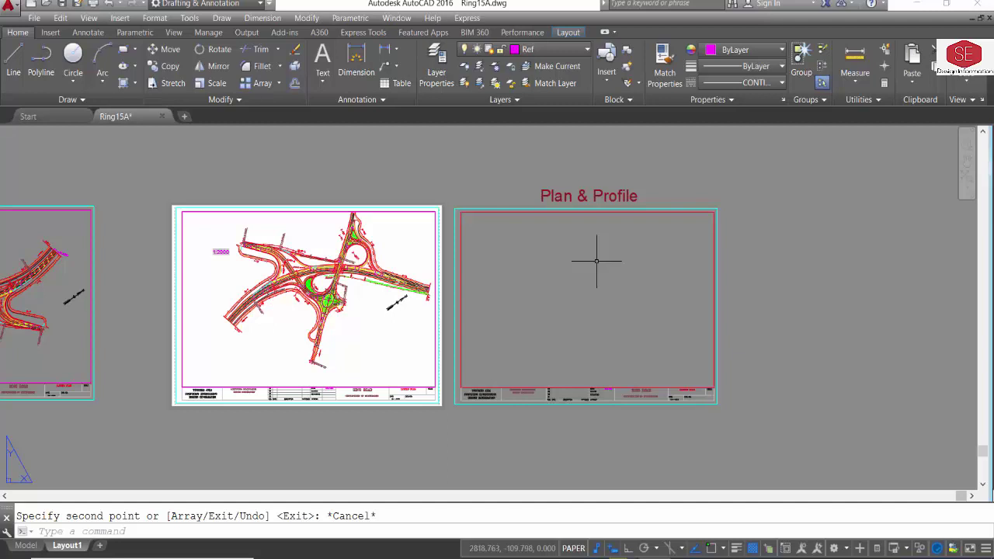
- Start a new viewport with MVIEW, first corner at the copied frame's top-left
text(v)
key(Return)
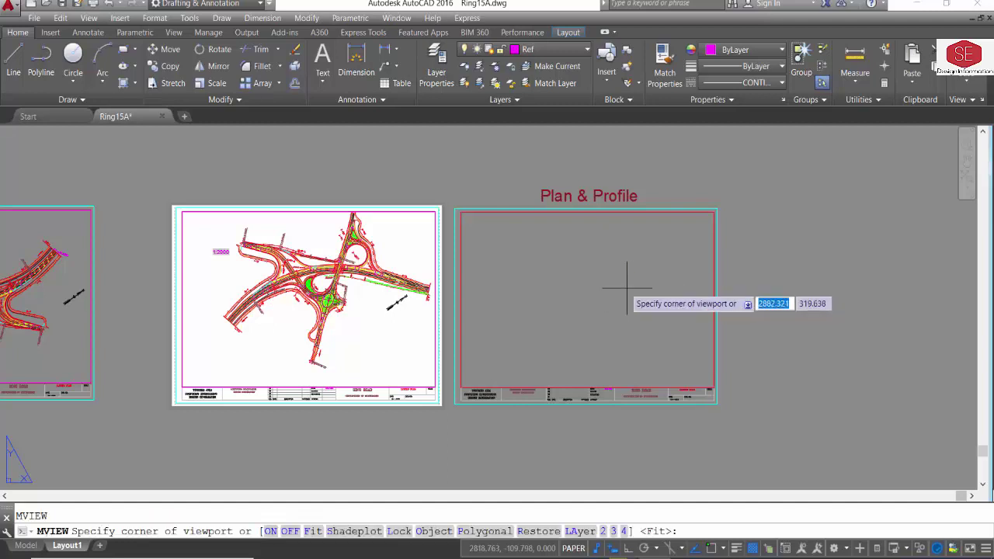
click(460, 212)
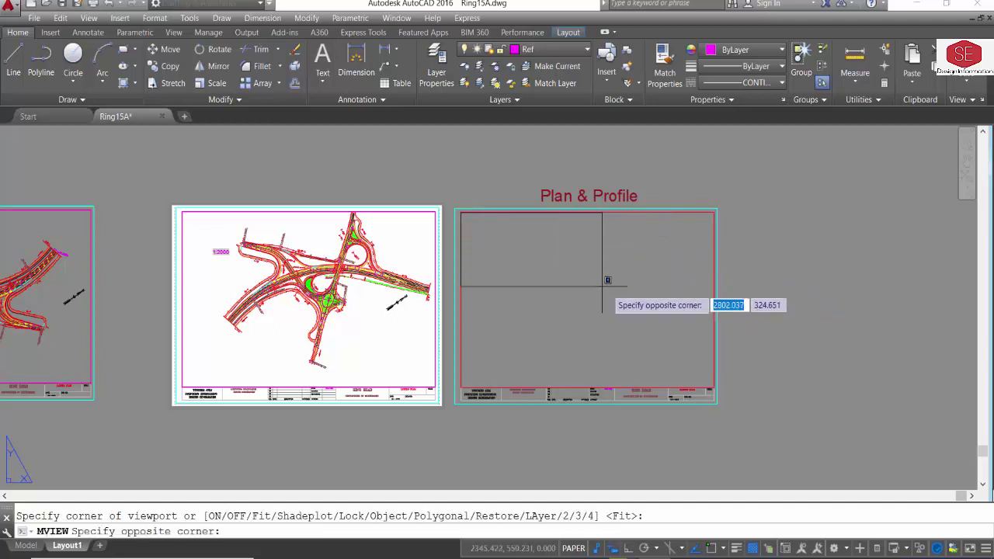
- Complete the viewport across the sheet's upper half and set its scale to 1:1000
click(714, 317)
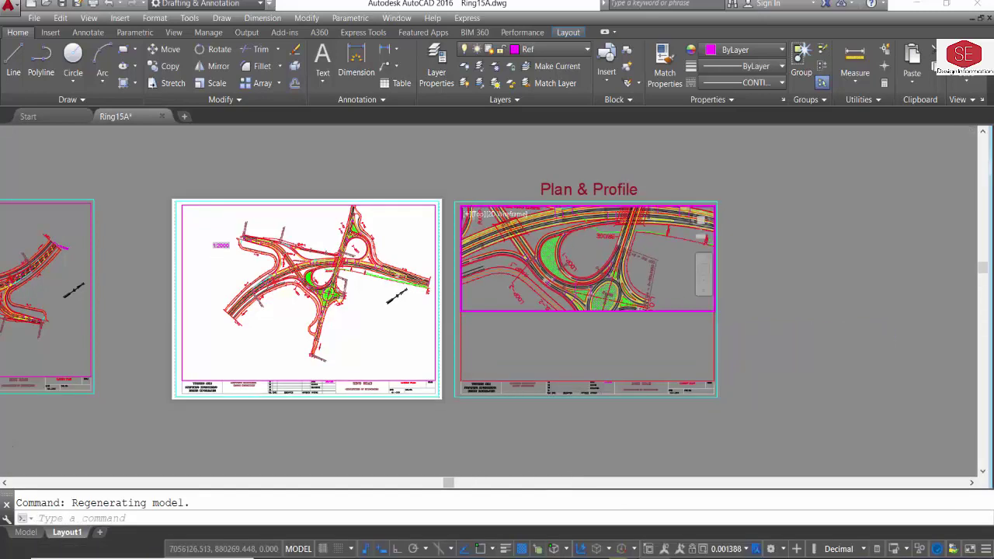
scroll(590, 264, down, 4)
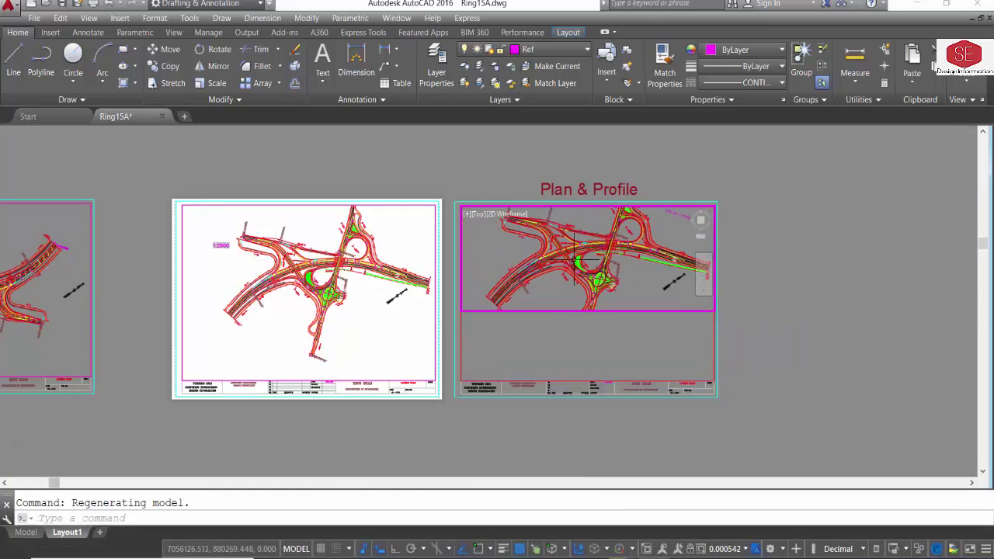
click(745, 549)
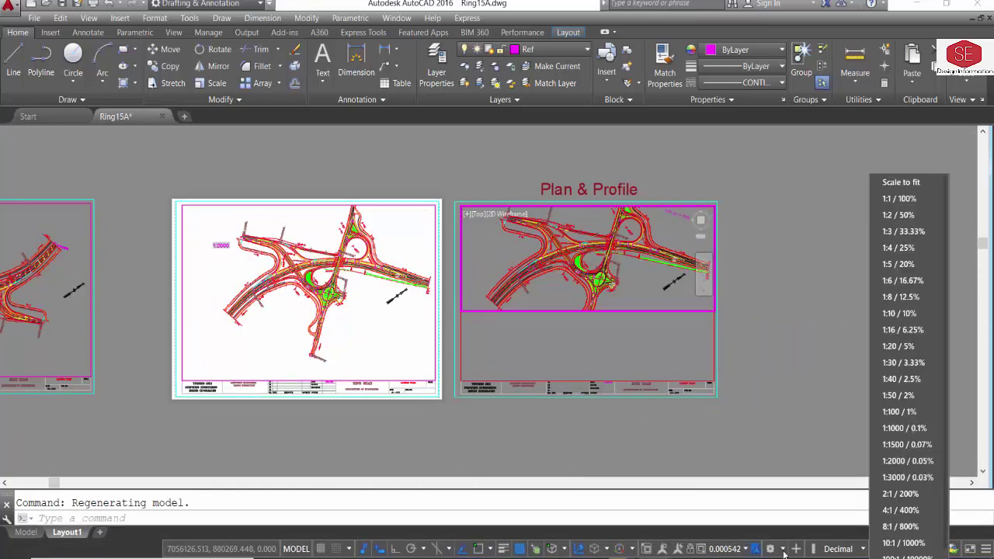
click(901, 428)
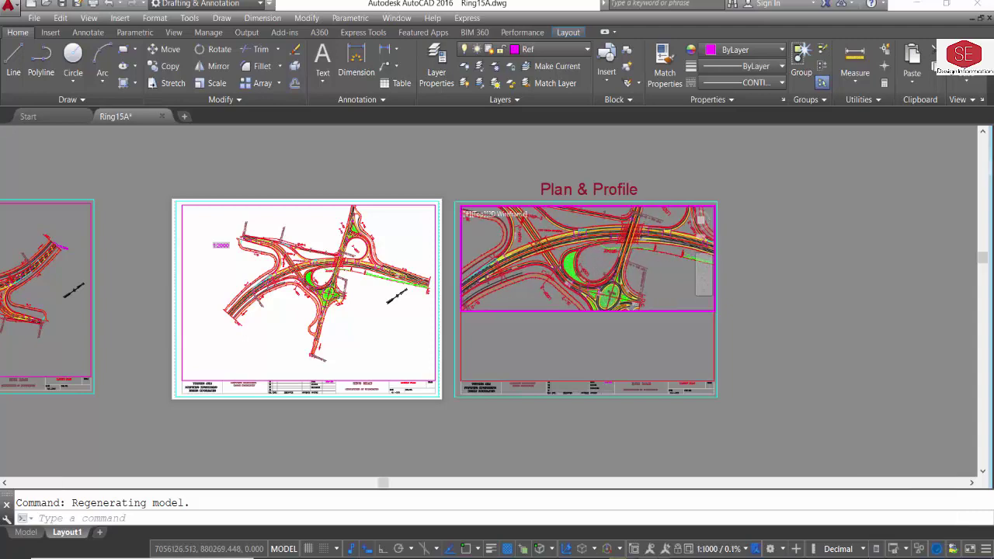
click(918, 548)
click(886, 444)
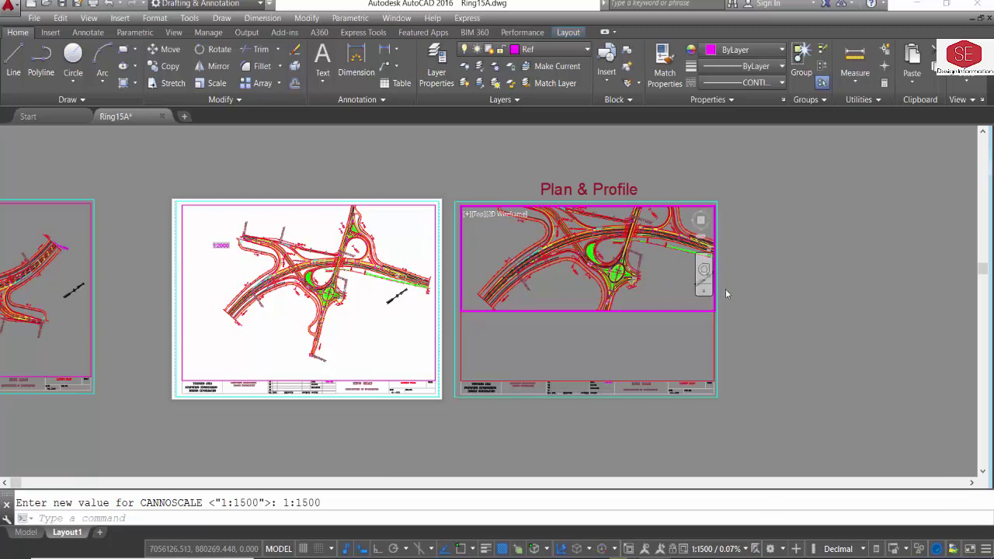
- Pan the interchange within the new viewport, then return to paper space
click(702, 291)
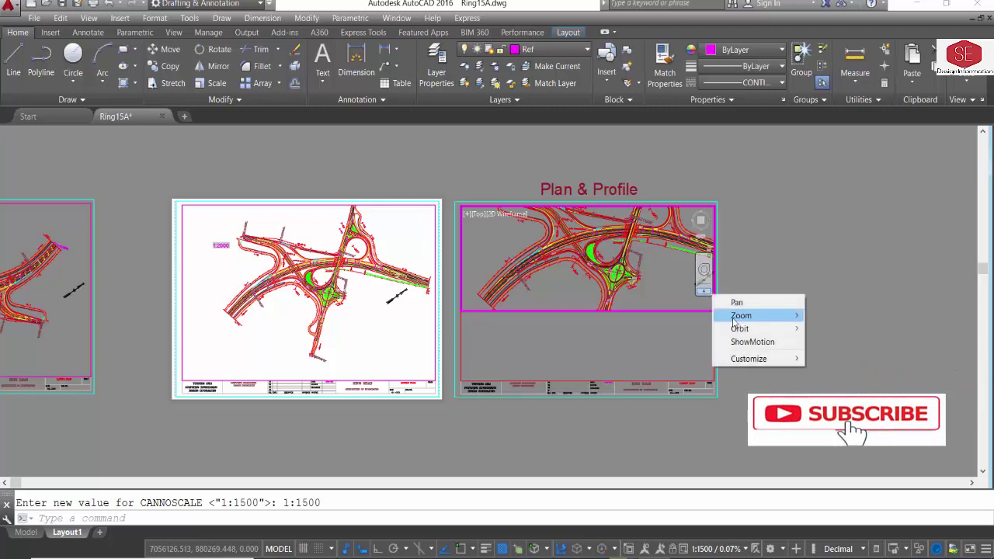
click(737, 302)
mouse_move(546, 257)
mouse_down()
mouse_move(538, 267)
mouse_move(535, 259)
mouse_up()
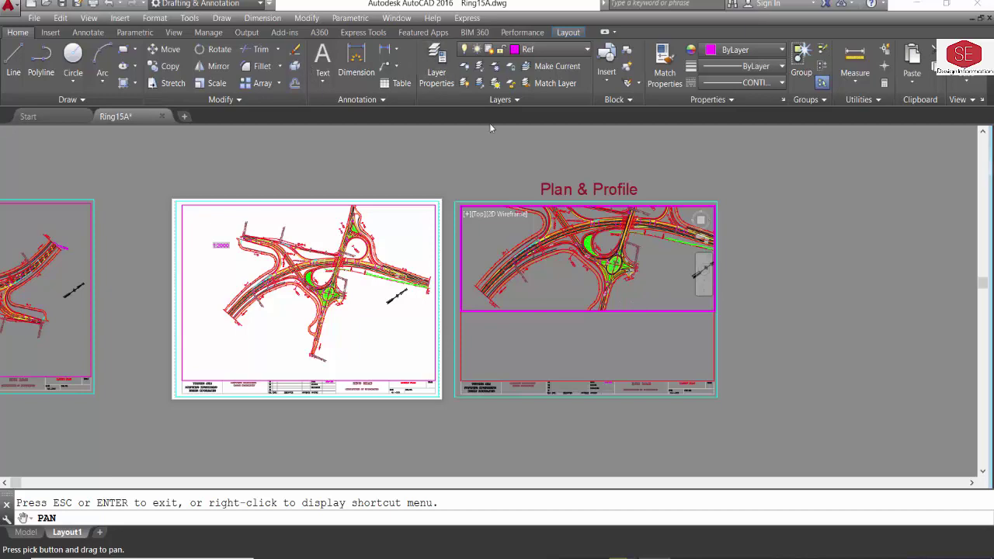
right_click(546, 250)
click(571, 262)
double_click(533, 349)
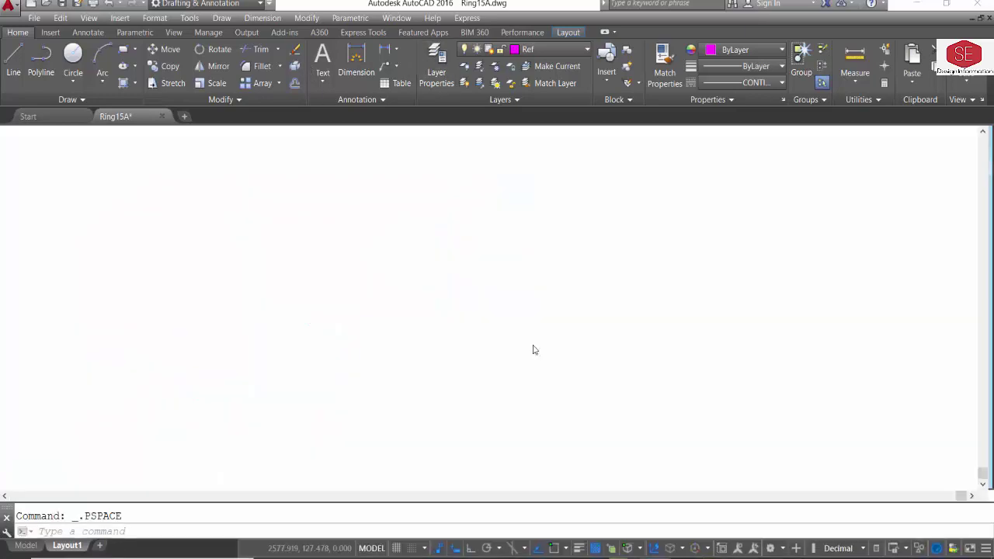
click(546, 316)
click(460, 317)
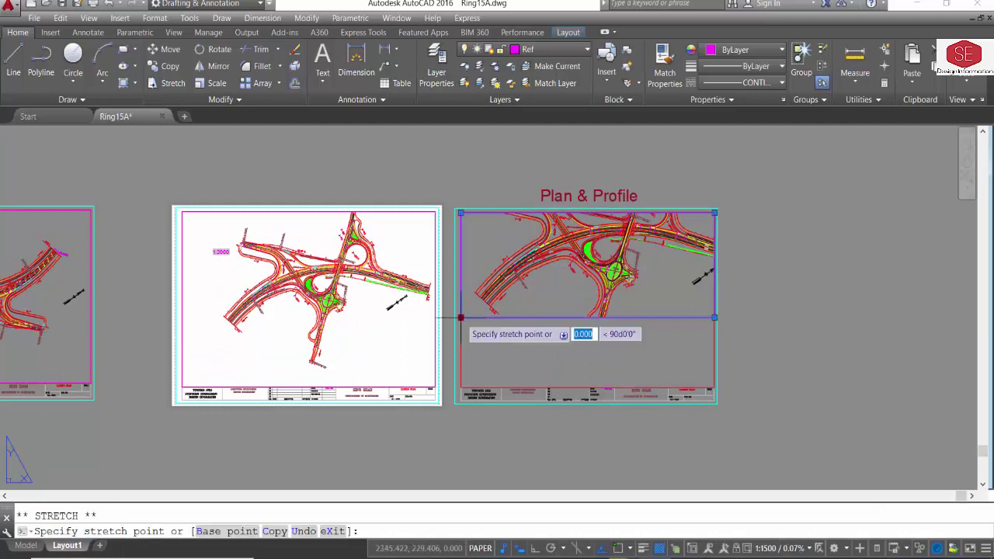
key(Escape)
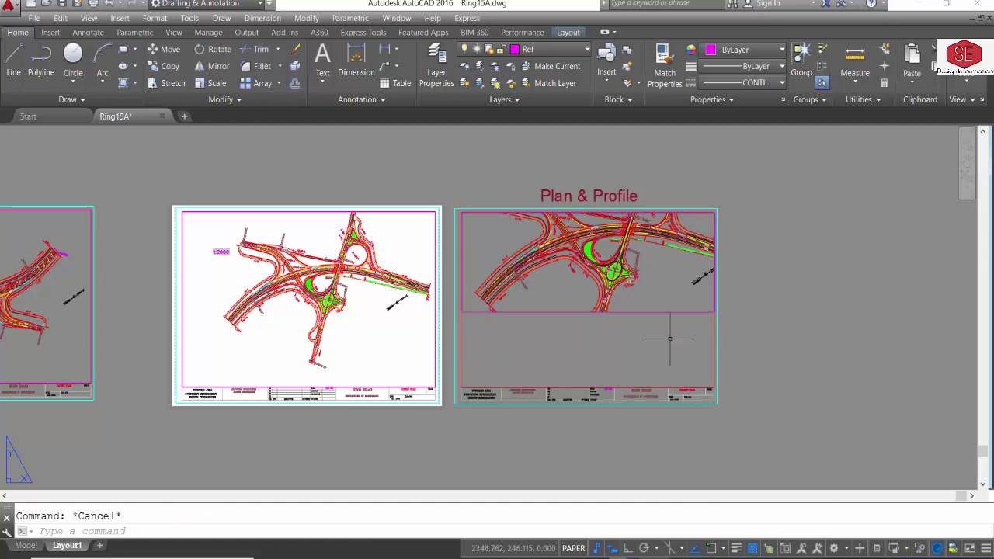
- Switch to model space and open Profile.dwg from the SCALE folder
click(26, 546)
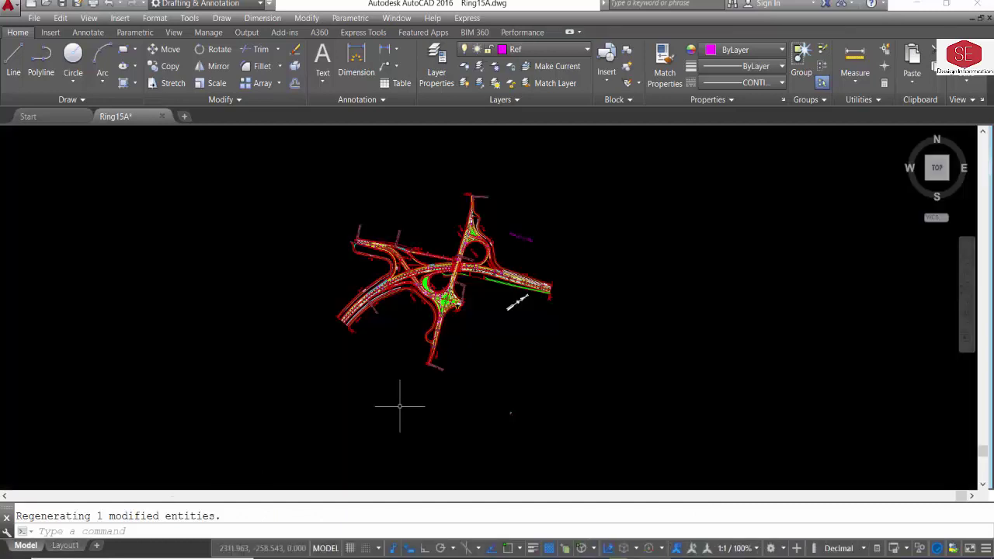
click(464, 236)
click(44, 5)
click(562, 137)
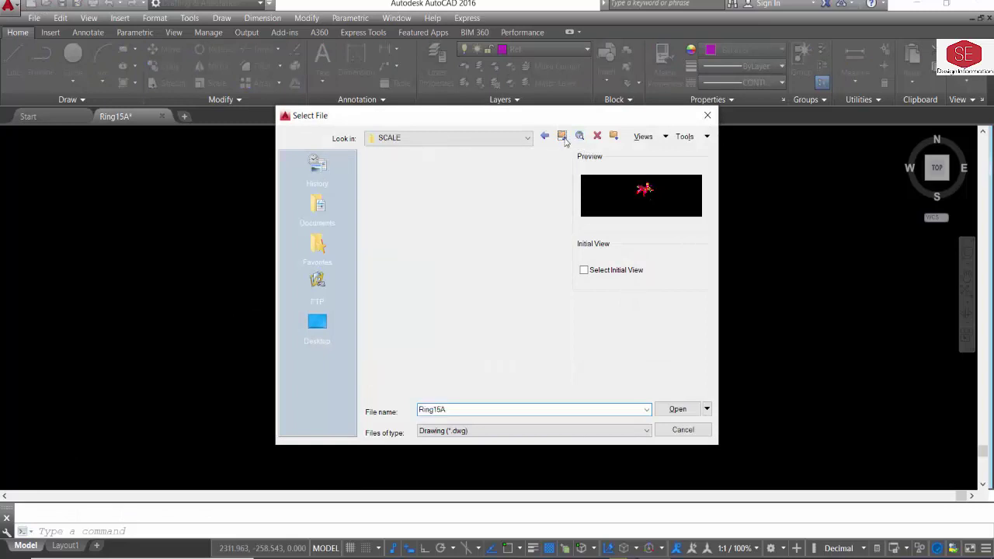
double_click(394, 250)
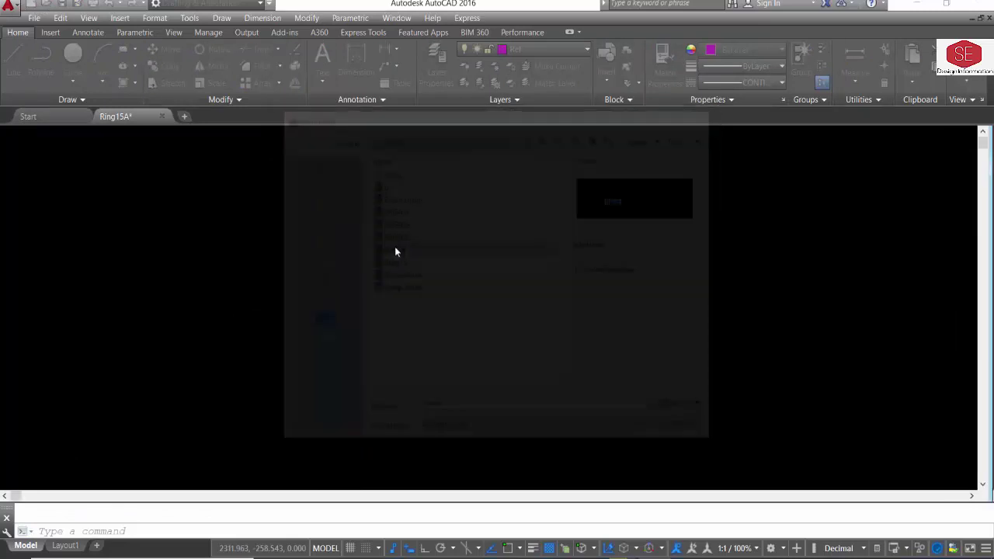
scroll(247, 364, up, 5)
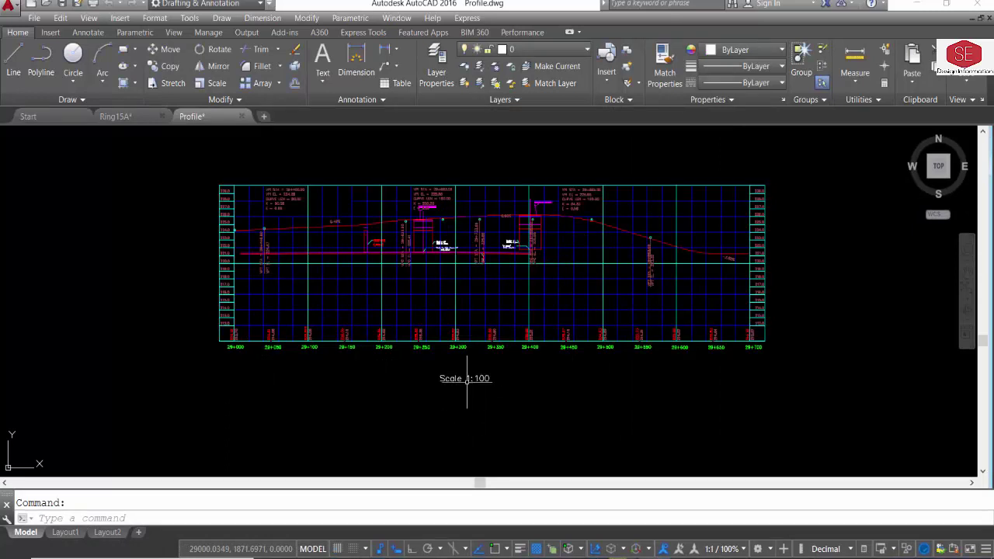
scroll(474, 386, up, 2)
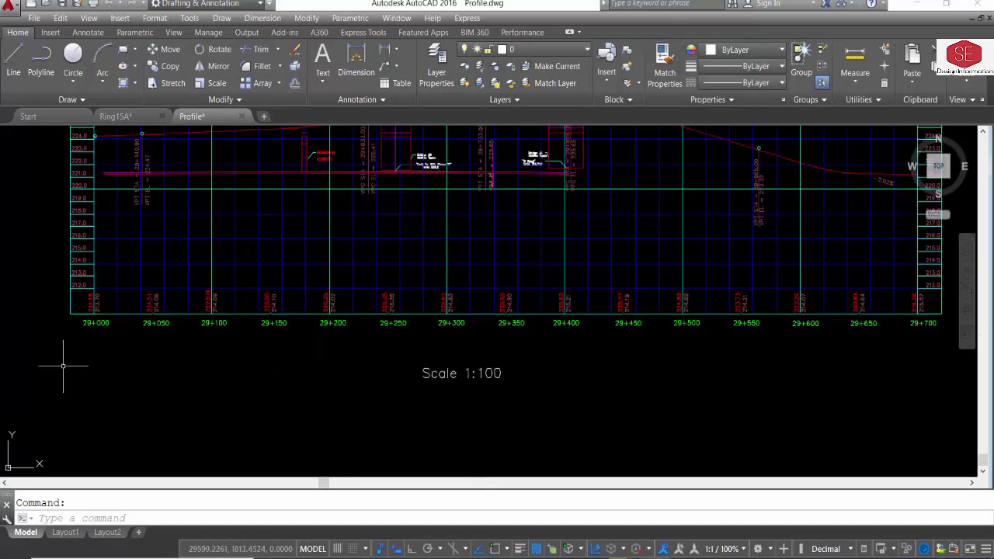
click(355, 62)
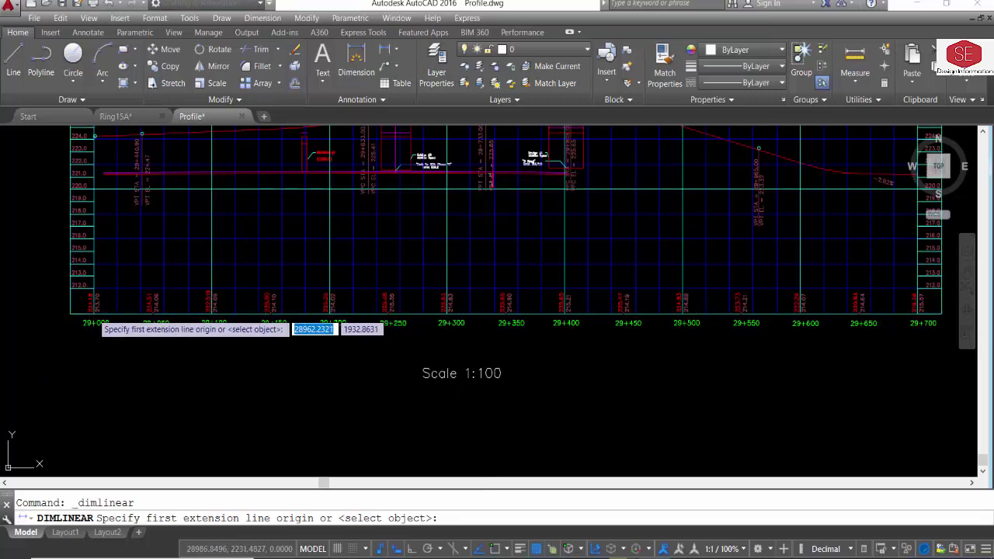
key(F3)
click(95, 314)
scroll(140, 317, up, 4)
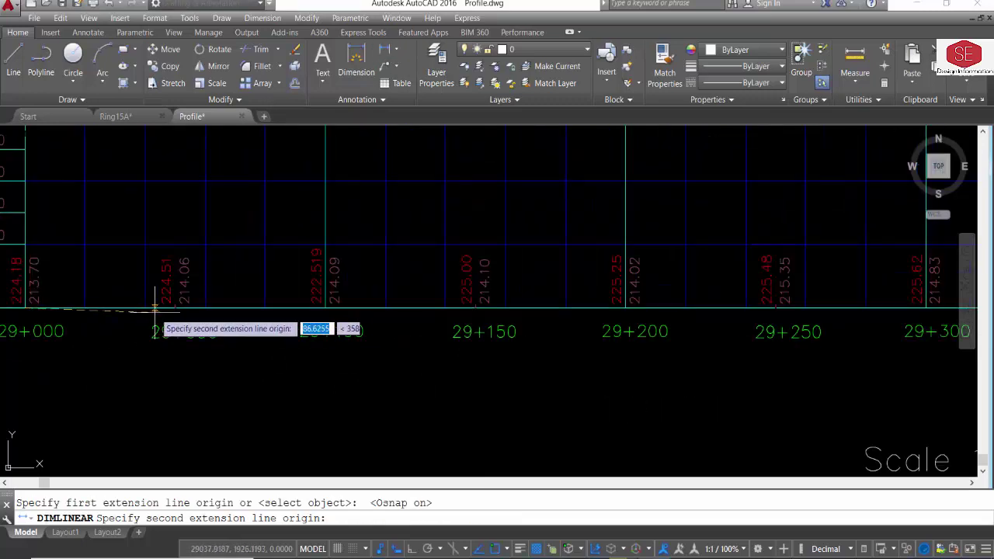
click(156, 309)
scroll(159, 376, down, 4)
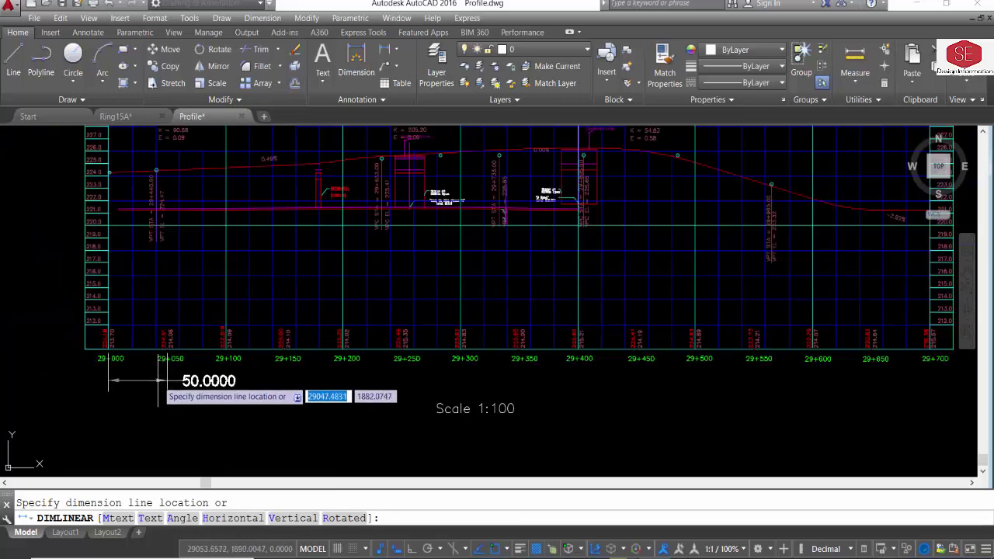
click(159, 381)
scroll(141, 363, up, 4)
click(62, 349)
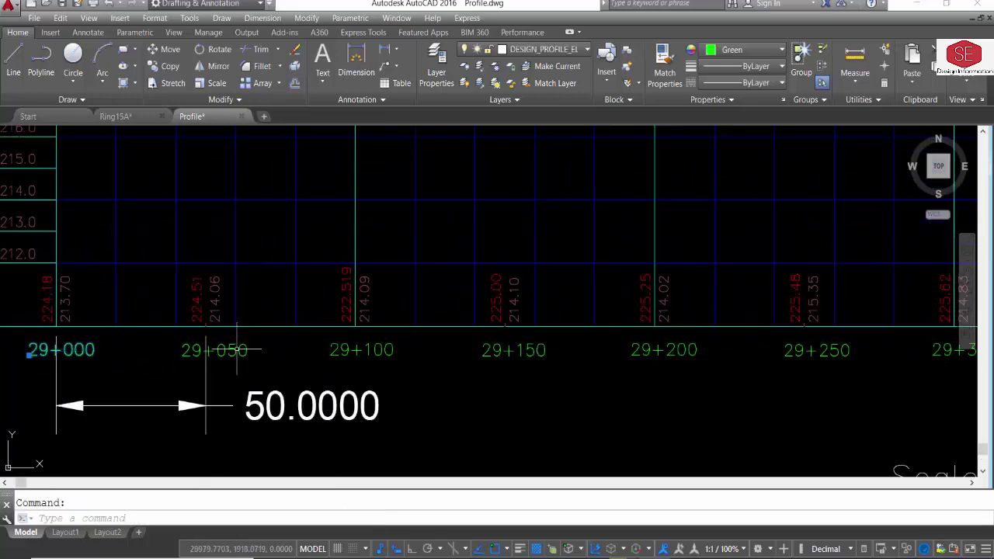
click(237, 350)
key(Escape)
key(Escape)
scroll(314, 363, down, 2)
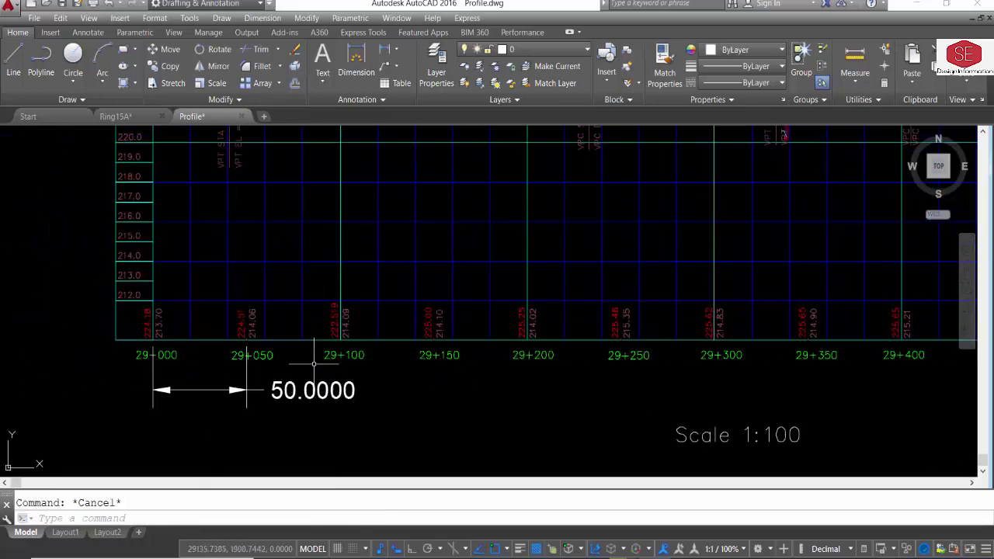
click(302, 384)
click(288, 409)
key(Delete)
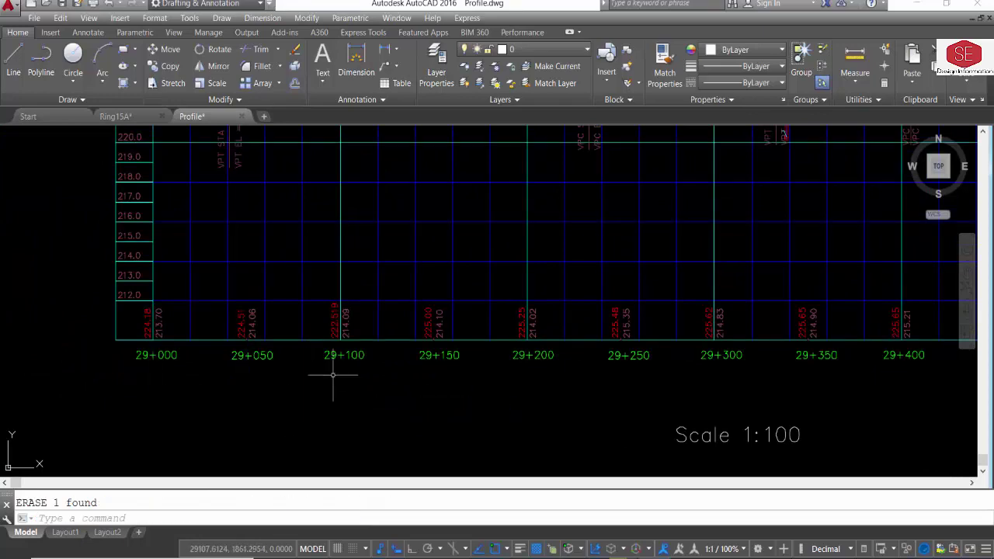
scroll(336, 374, down, 5)
text(B)
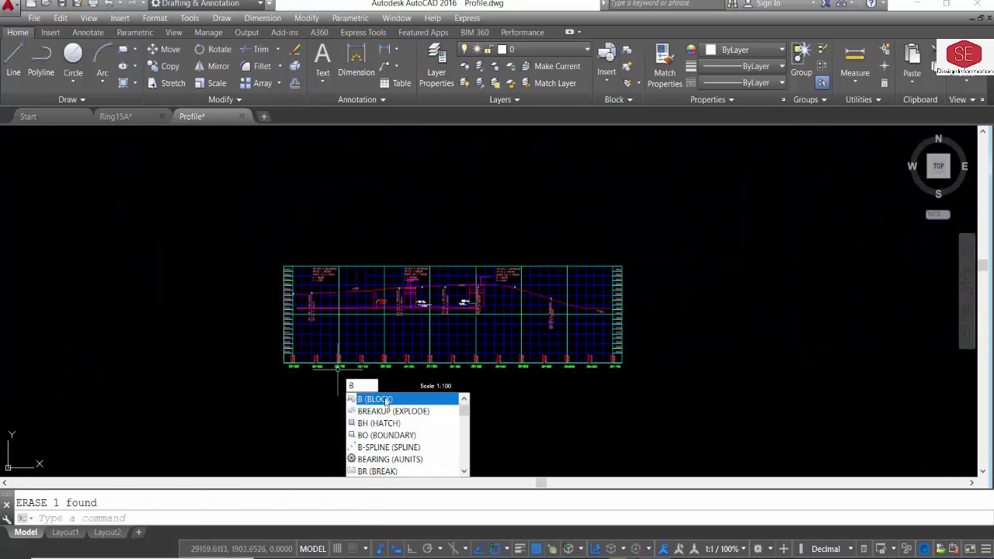
- Create the block 'prof' from all 395 objects of the profile drawing
click(386, 401)
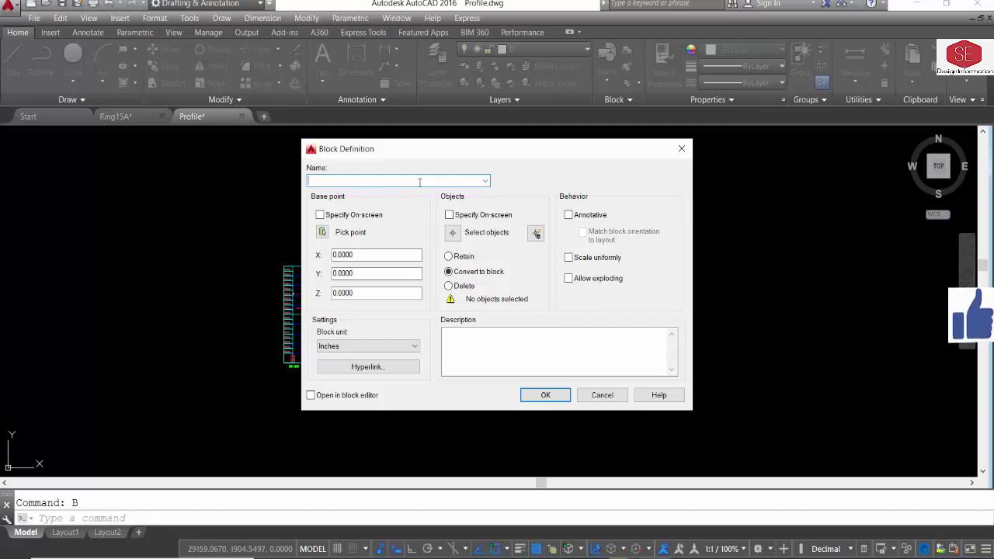
text(prof)
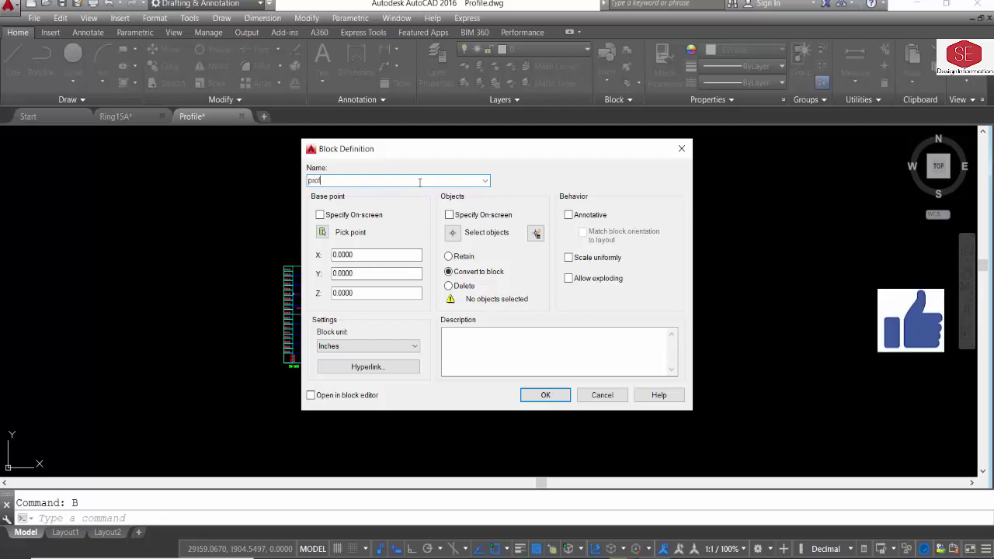
click(451, 235)
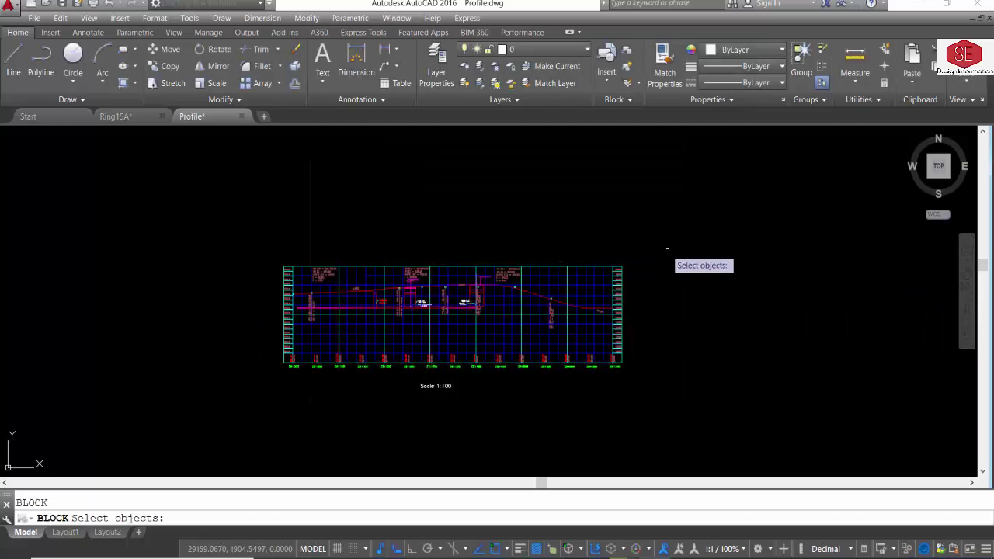
click(666, 242)
click(257, 435)
key(Return)
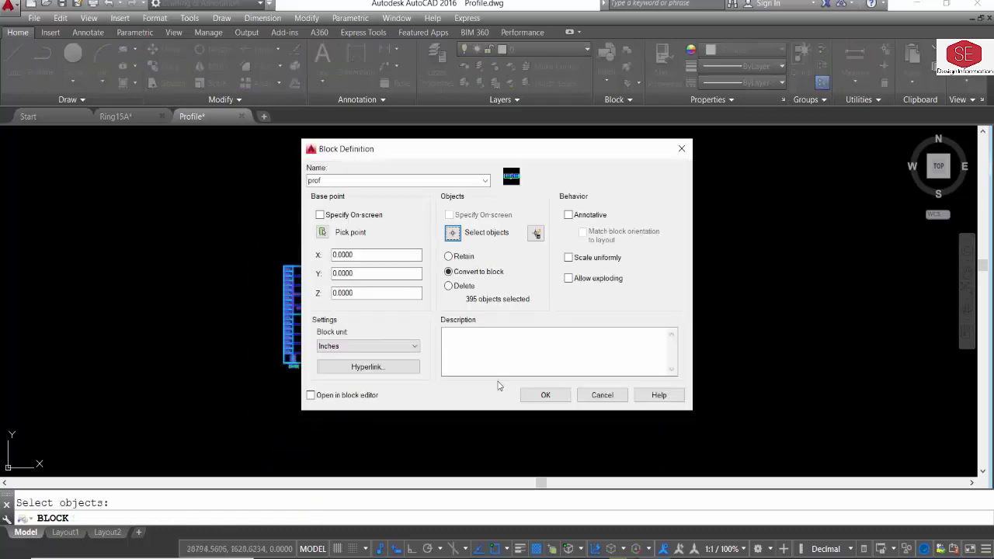
click(541, 397)
text(SC)
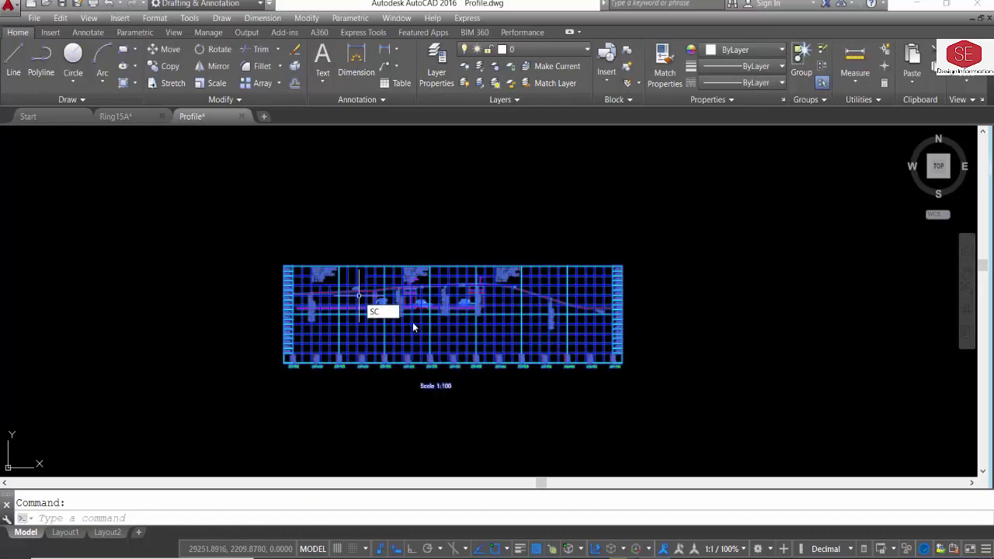
- Scale the prof block by a factor of 100 and zoom to extents
key(Return)
click(229, 297)
text(100)
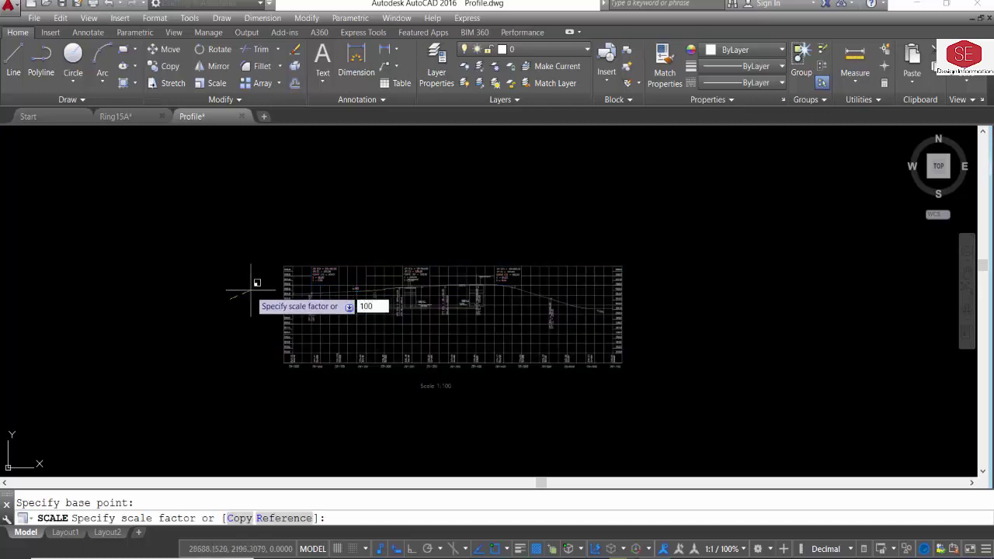
key(Return)
key(Return)
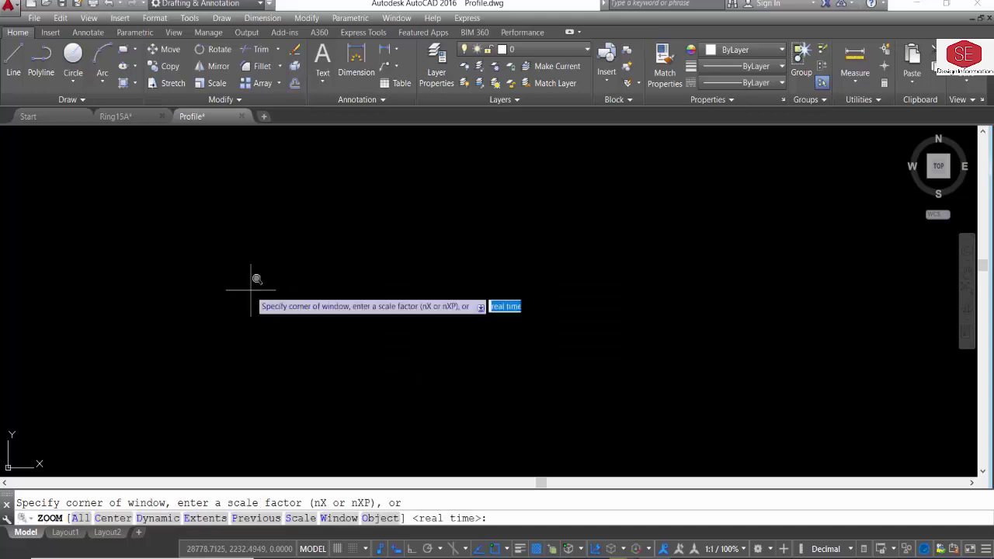
text(e)
key(Return)
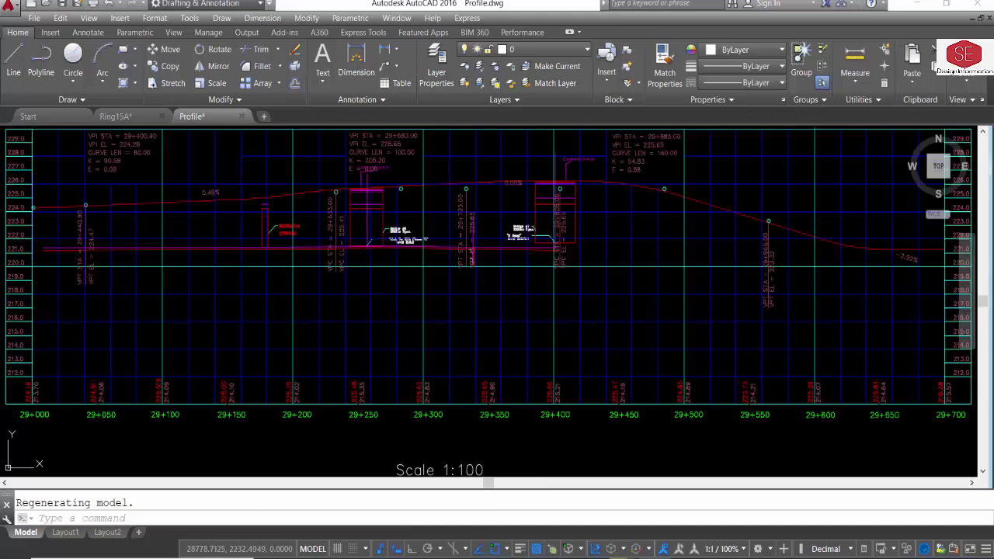
scroll(271, 295, down, 2)
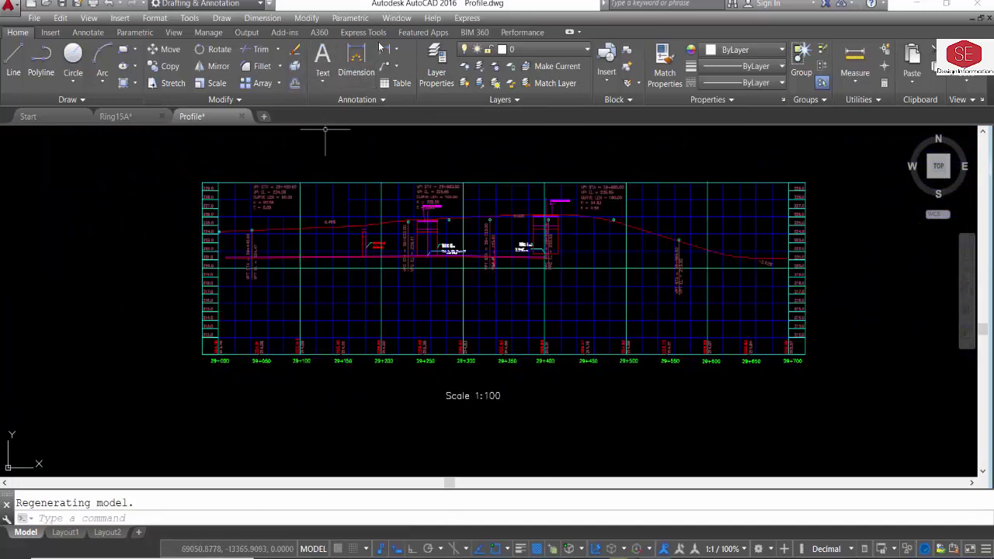
- Dimension stations 29+000 to 29+050 with a linear dimension reading 5000.0000
click(384, 49)
scroll(221, 375, up, 4)
click(212, 319)
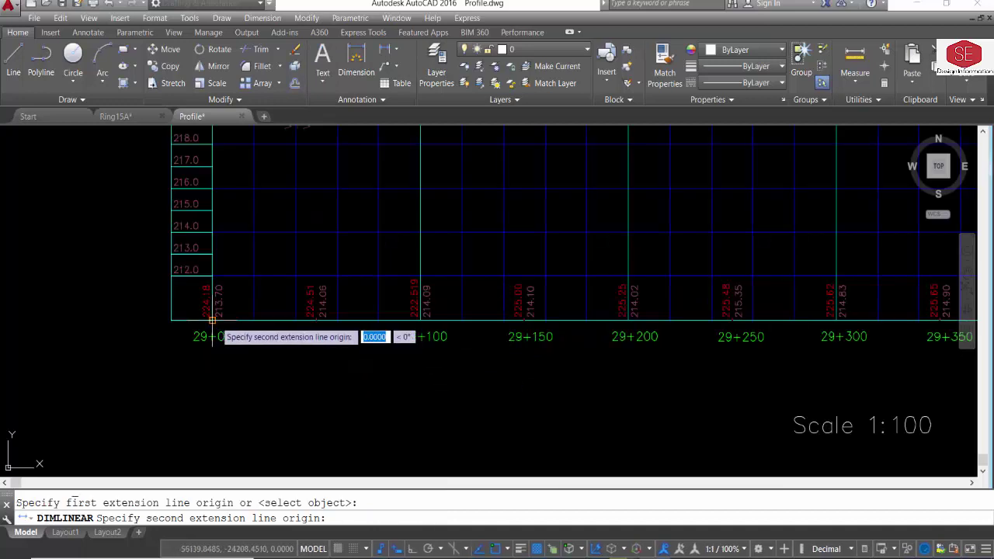
scroll(319, 319, up, 2)
click(315, 319)
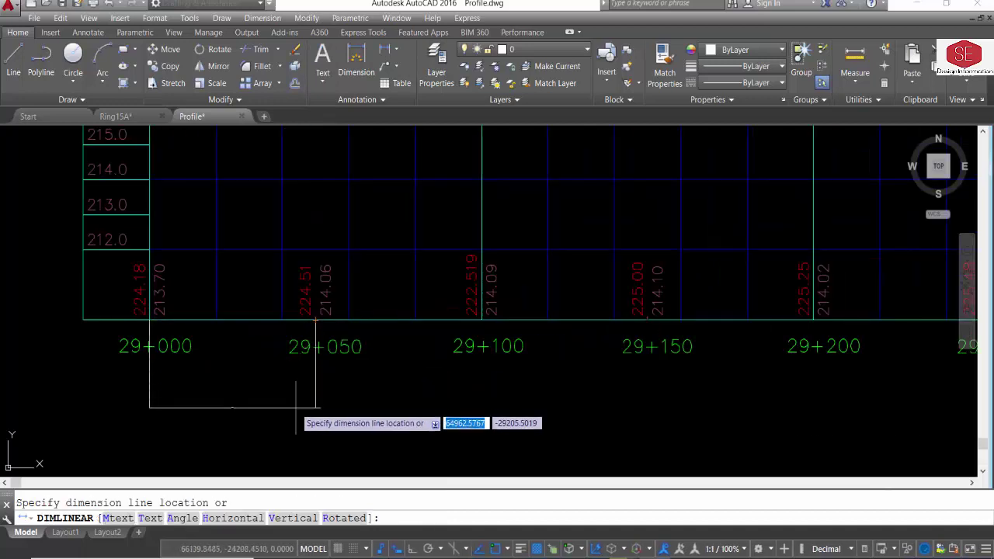
click(300, 395)
scroll(233, 365, up, 5)
scroll(256, 310, up, 3)
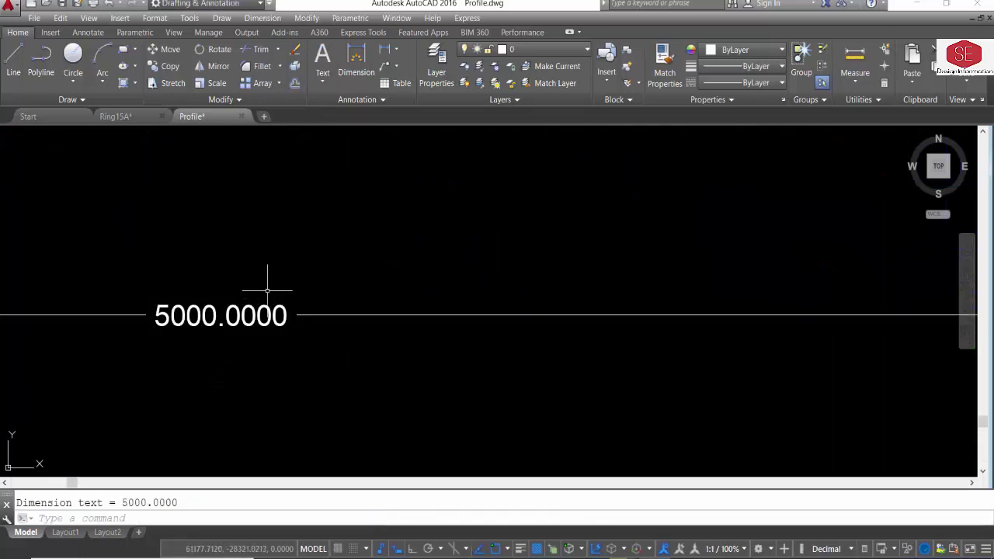
click(190, 307)
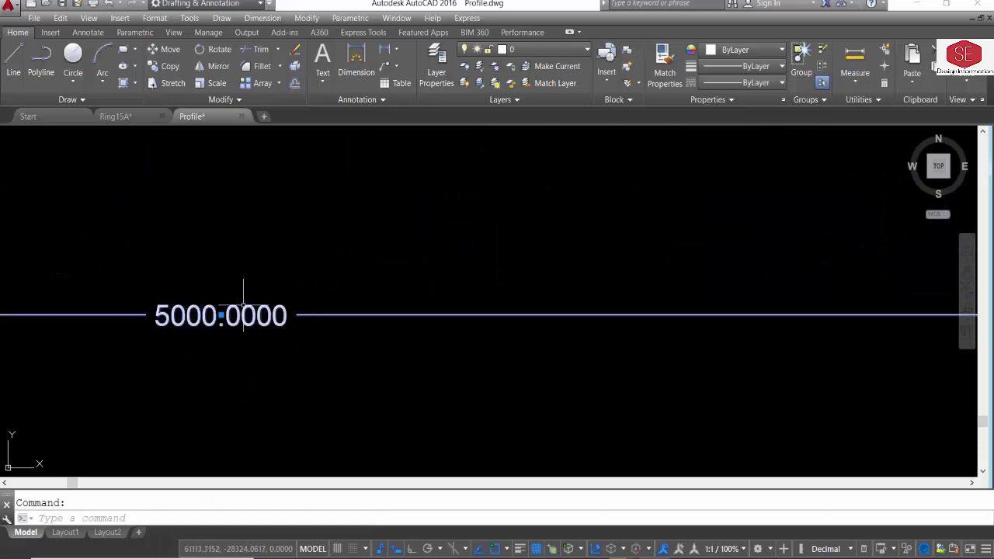
- Compute 50 × 100 = 5,000 in Windows Calculator, then close it
key(super)
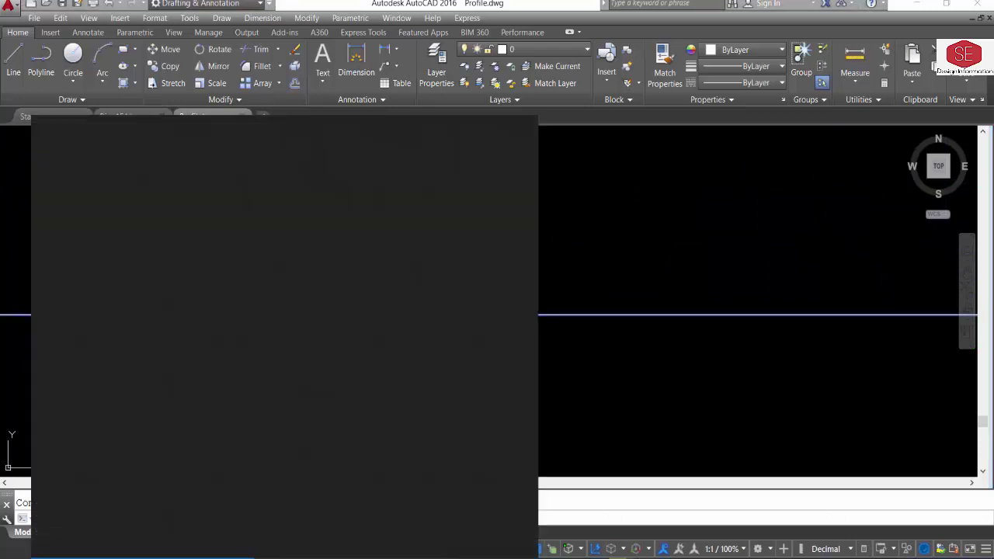
text(c)
click(156, 193)
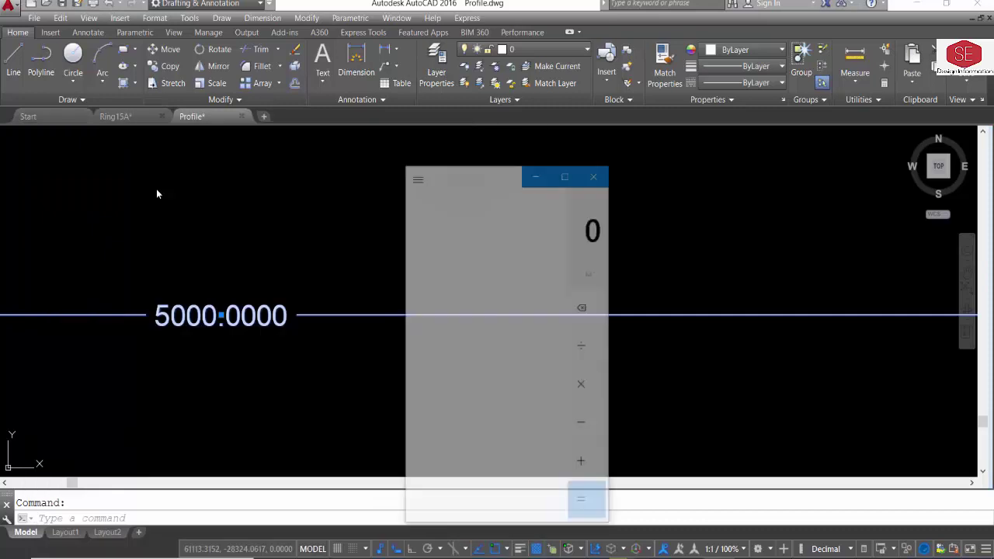
click(481, 431)
click(485, 505)
click(583, 394)
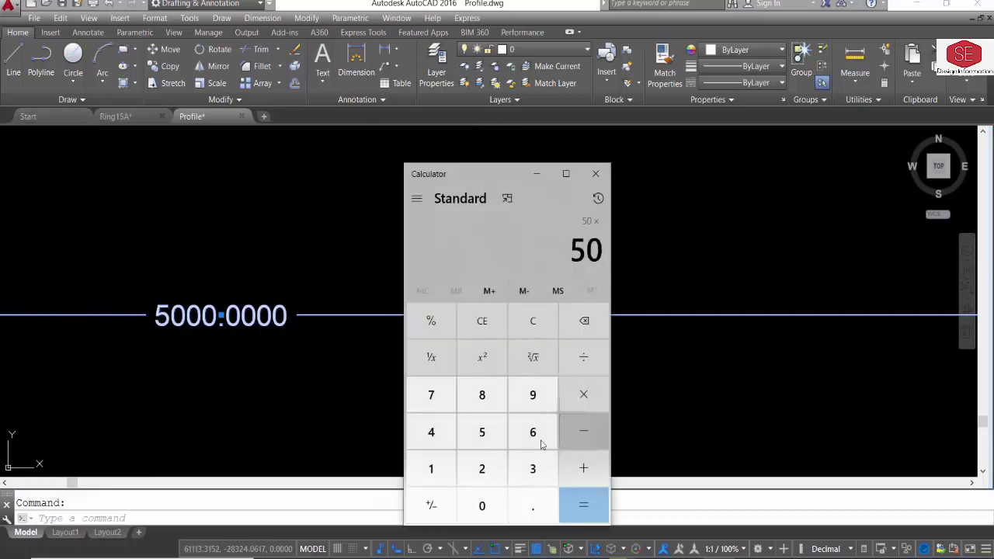
click(448, 471)
double_click(481, 505)
click(576, 508)
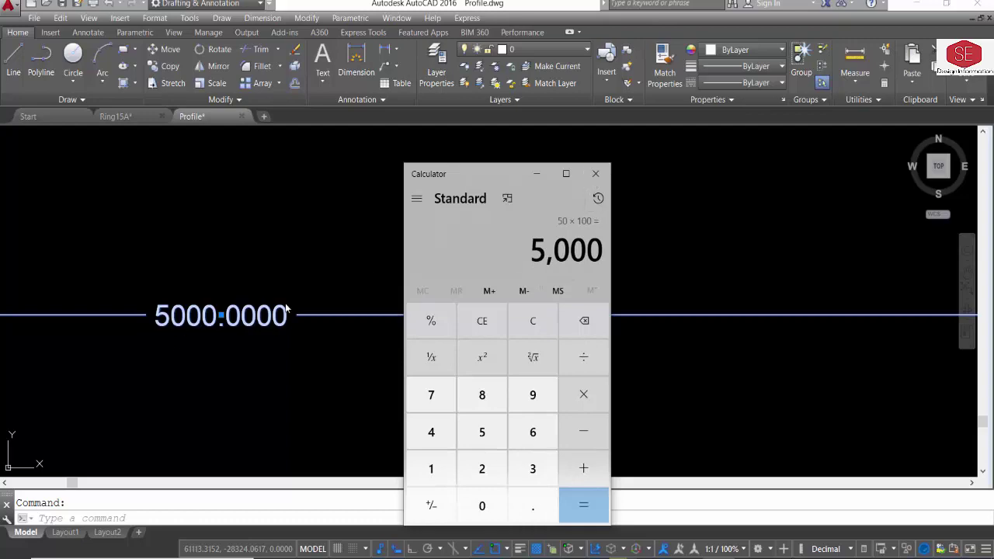
click(595, 174)
key(Escape)
- Copy the enlarged profile block to the clipboard
scroll(367, 296, down, 5)
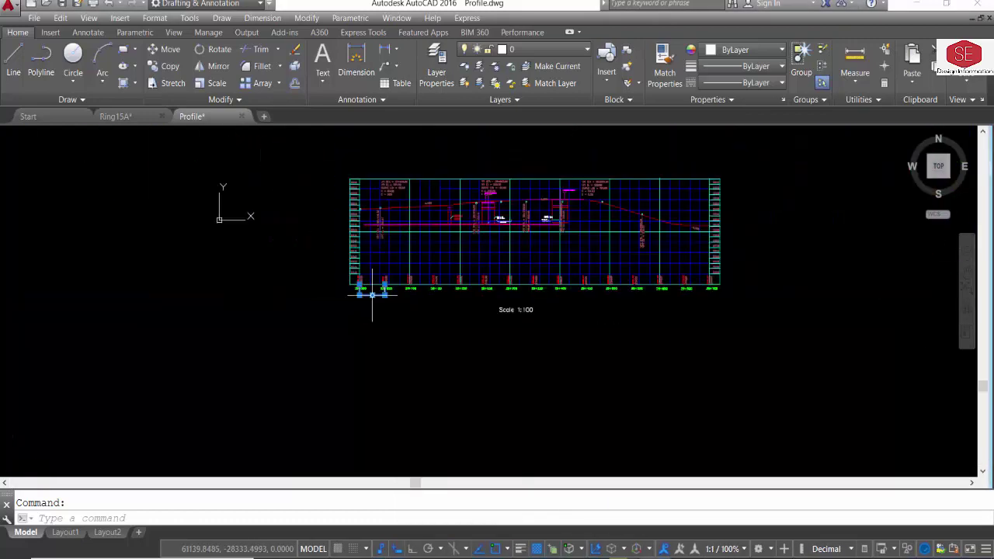
scroll(381, 295, up, 3)
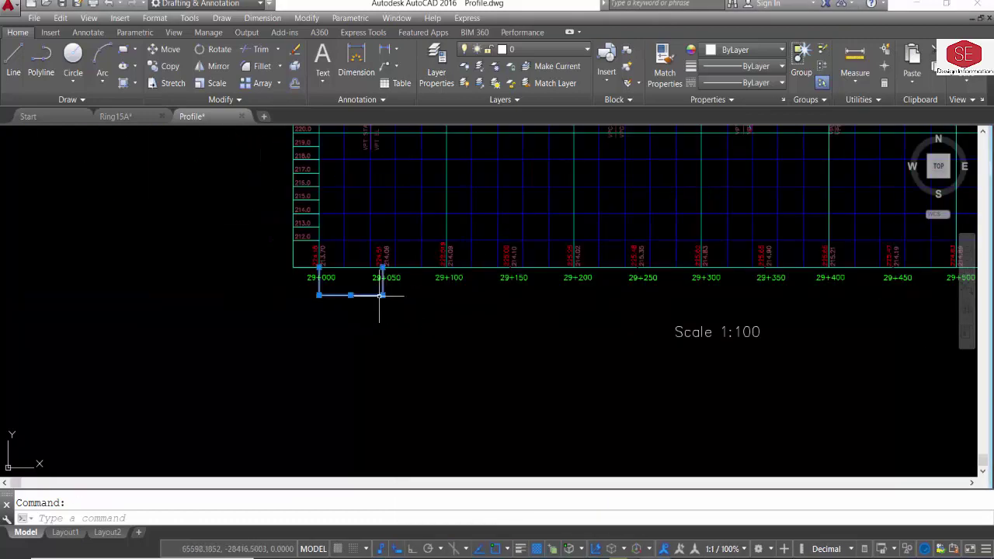
scroll(378, 296, down, 3)
click(455, 225)
right_click(457, 215)
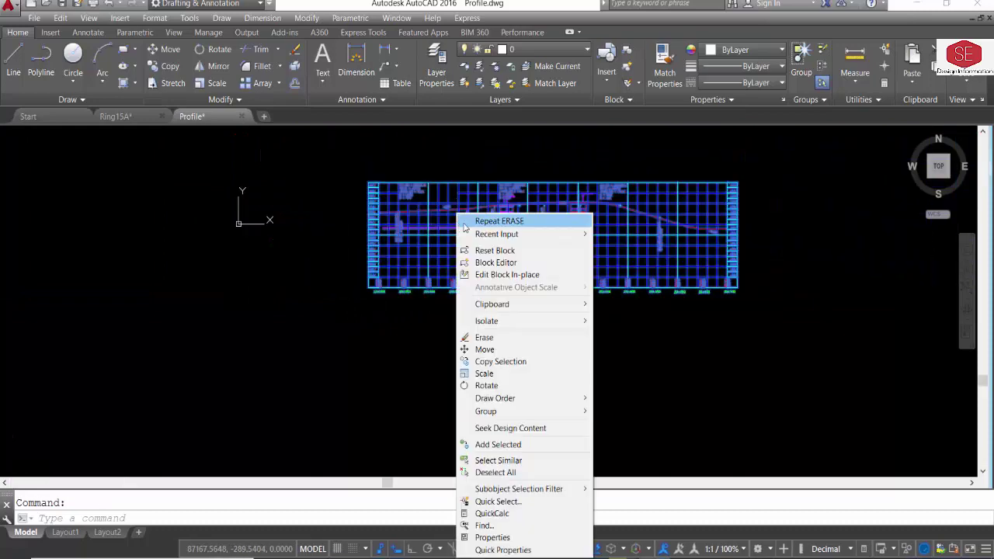
mouse_move(492, 304)
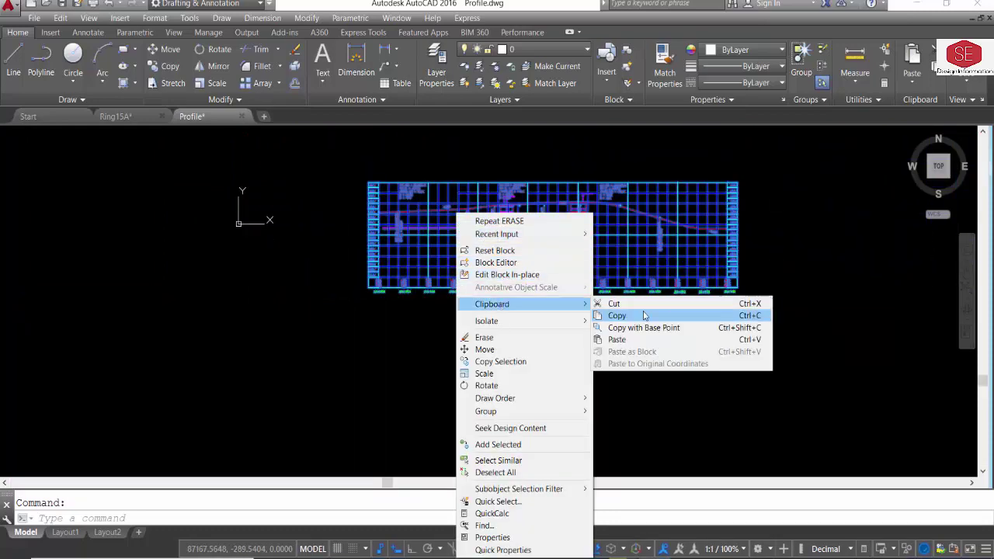
click(645, 315)
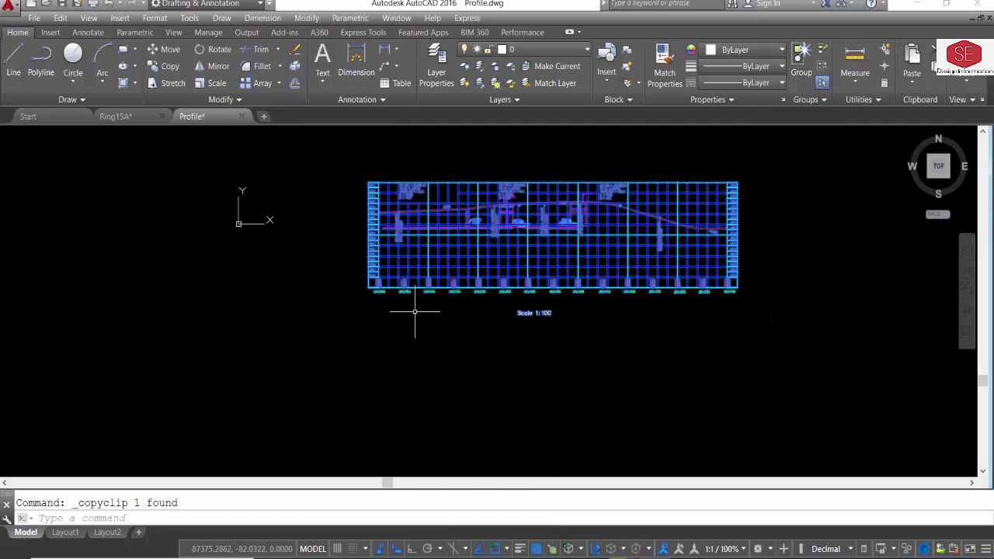
- Paste the profile into Ring15A below the interchange, then show Layout1
key(ctrl+Tab)
key(ctrl+Tab)
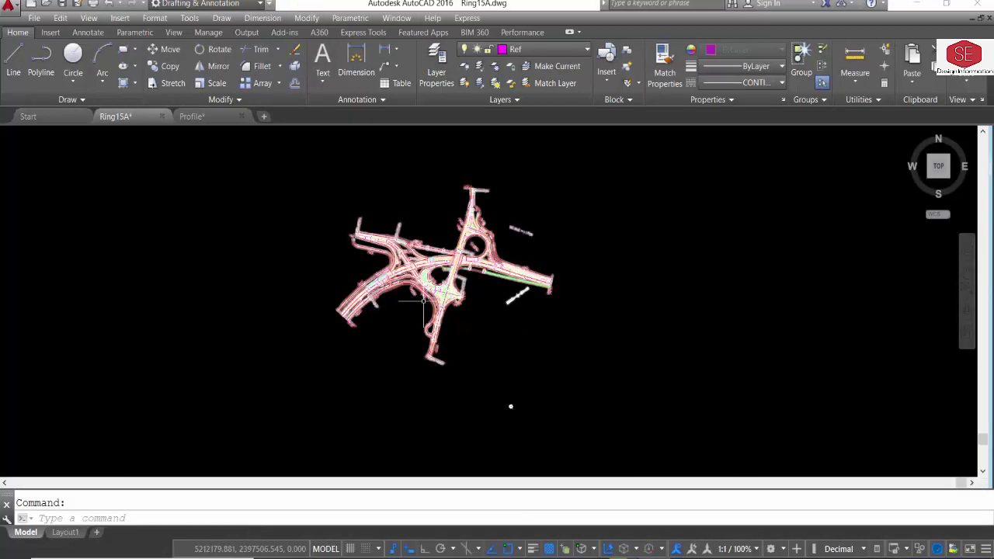
right_click(250, 312)
mouse_move(284, 348)
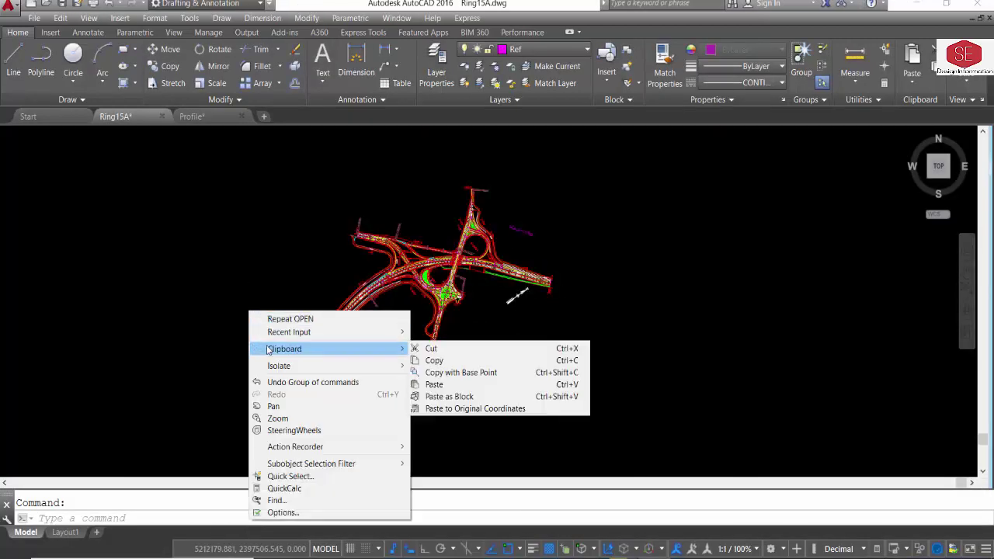
click(452, 383)
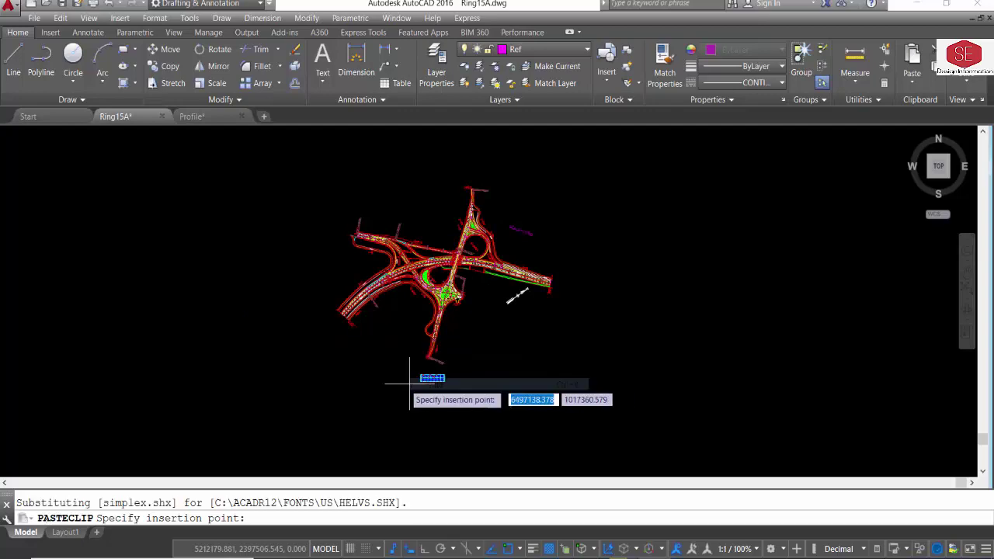
click(365, 382)
scroll(421, 395, up, 4)
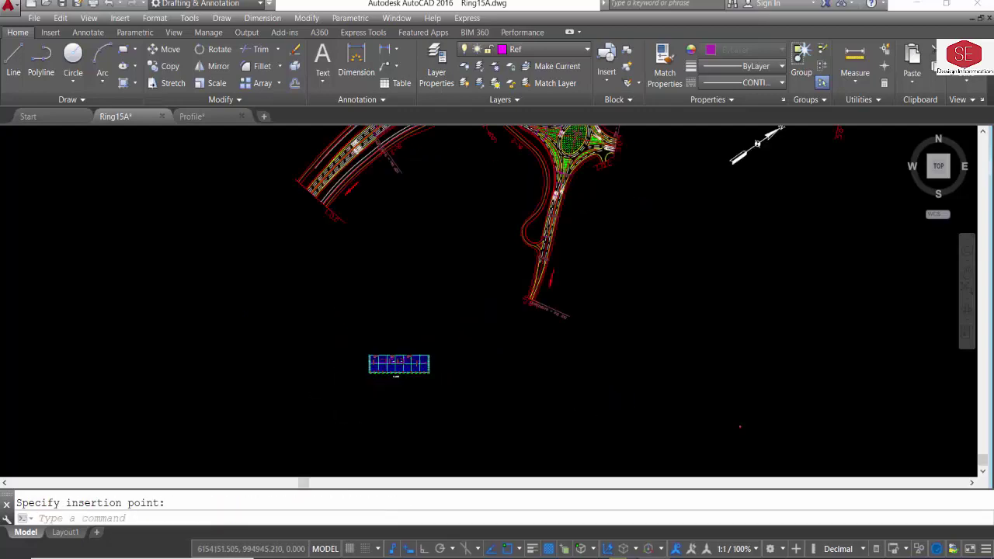
scroll(411, 381, up, 2)
scroll(419, 349, up, 8)
scroll(404, 279, down, 4)
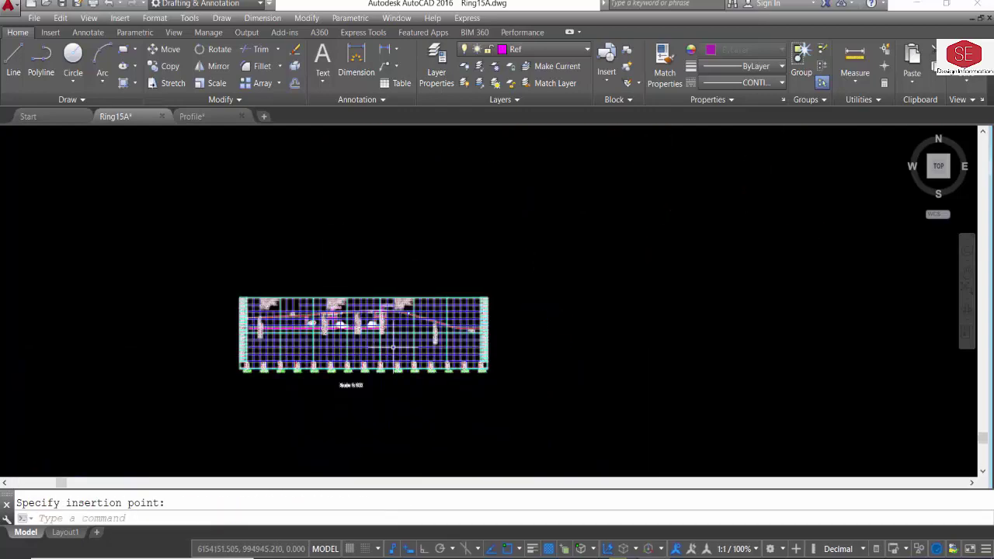
scroll(350, 334, up, 2)
scroll(372, 287, down, 4)
scroll(357, 232, down, 1)
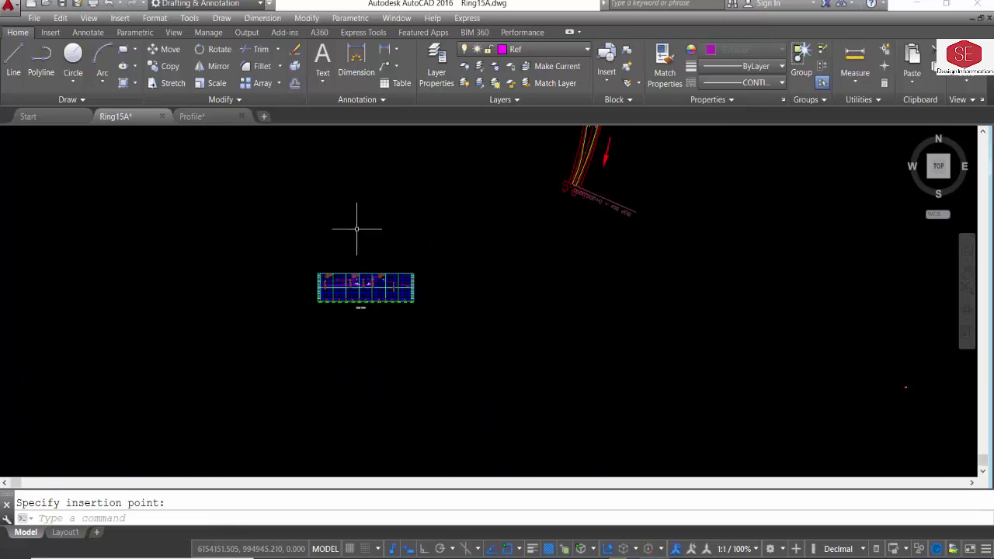
scroll(396, 241, down, 5)
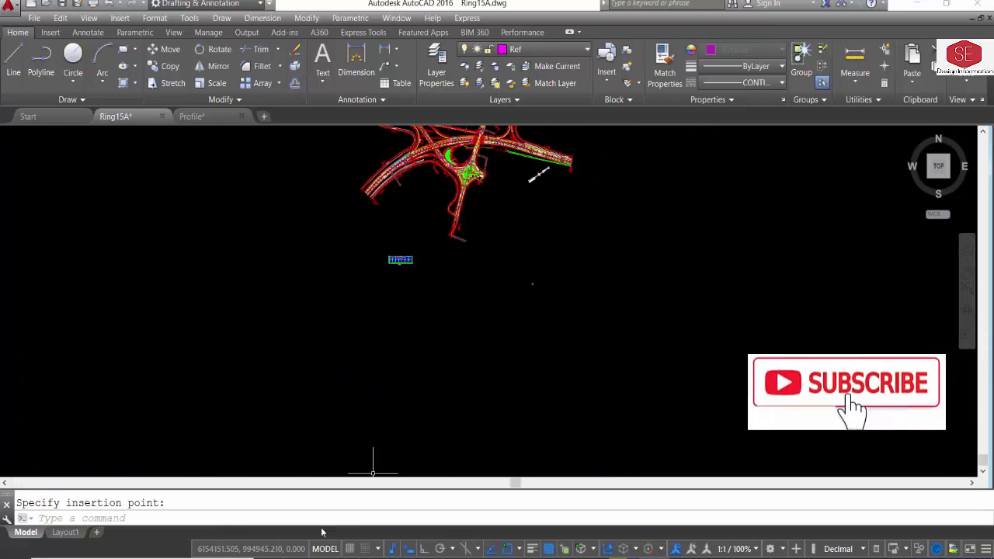
click(65, 532)
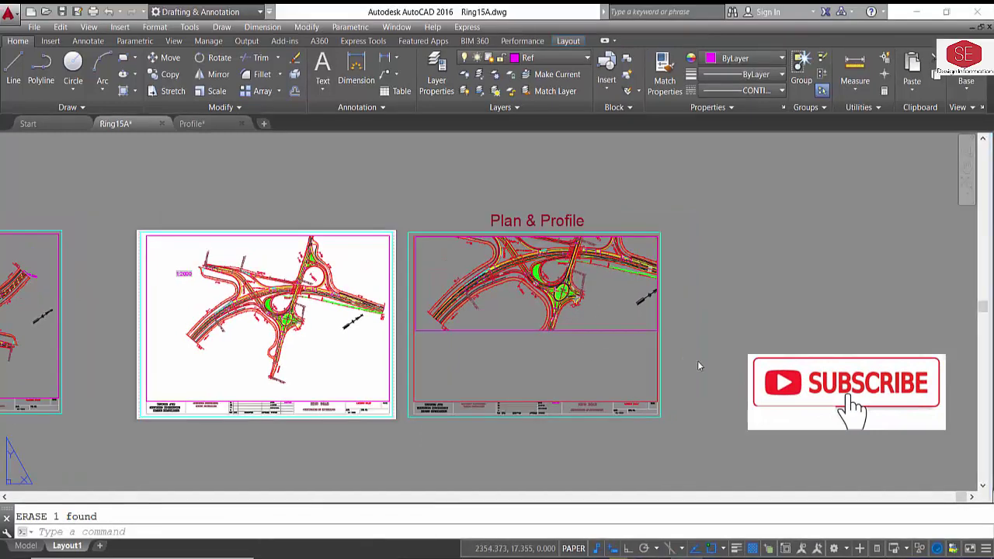
- Draw an MV viewport spanning the empty area above the title block and work inside it
scroll(593, 376, up, 3)
scroll(593, 373, up, 2)
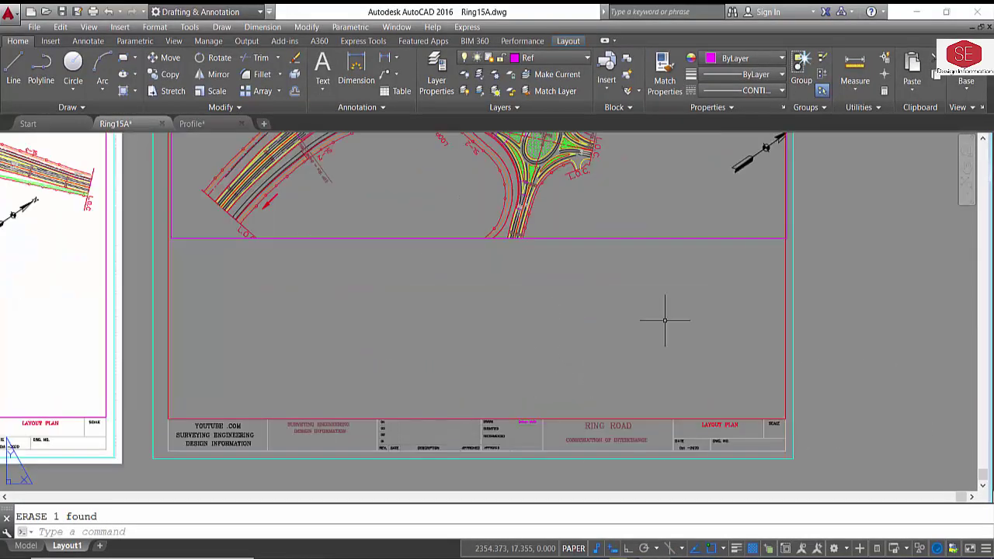
text(Mv)
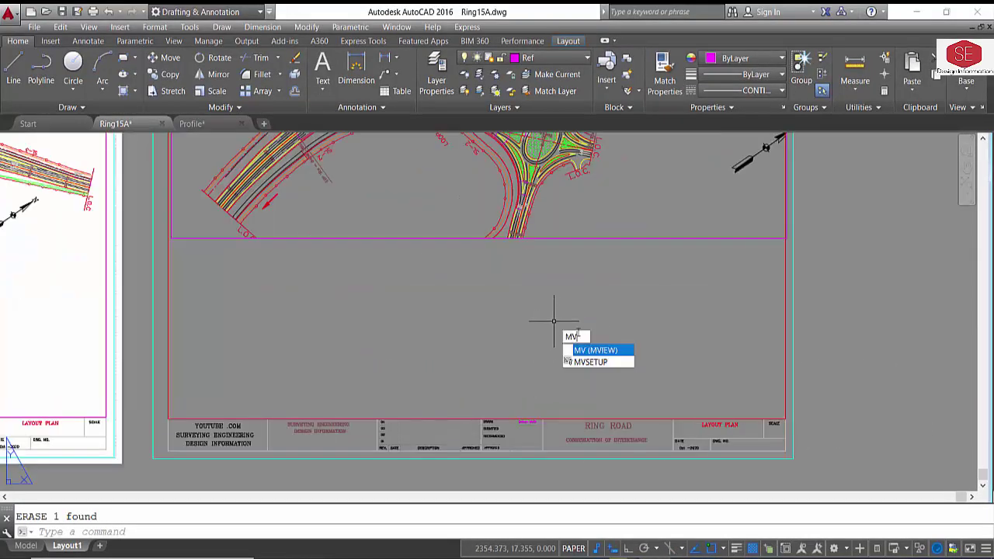
click(587, 351)
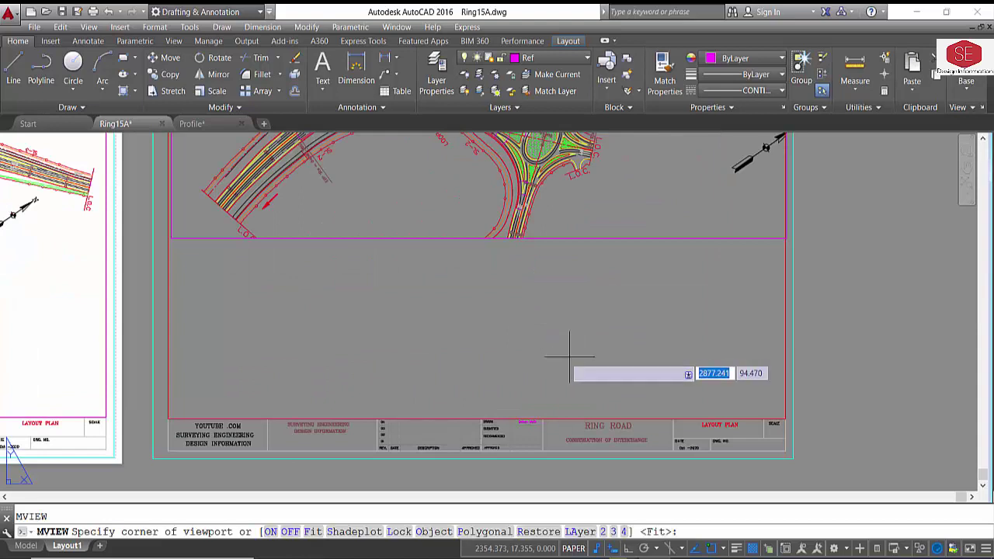
click(170, 240)
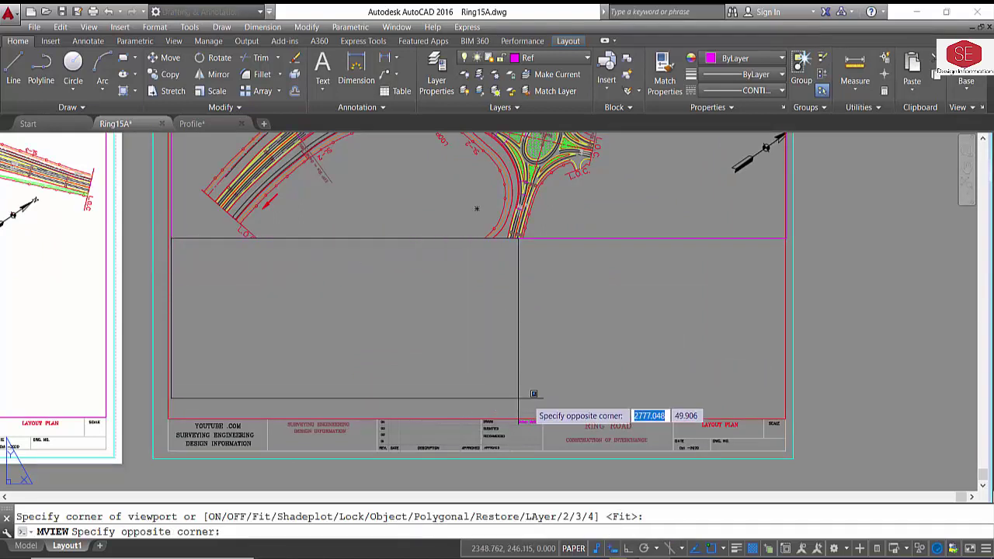
click(785, 417)
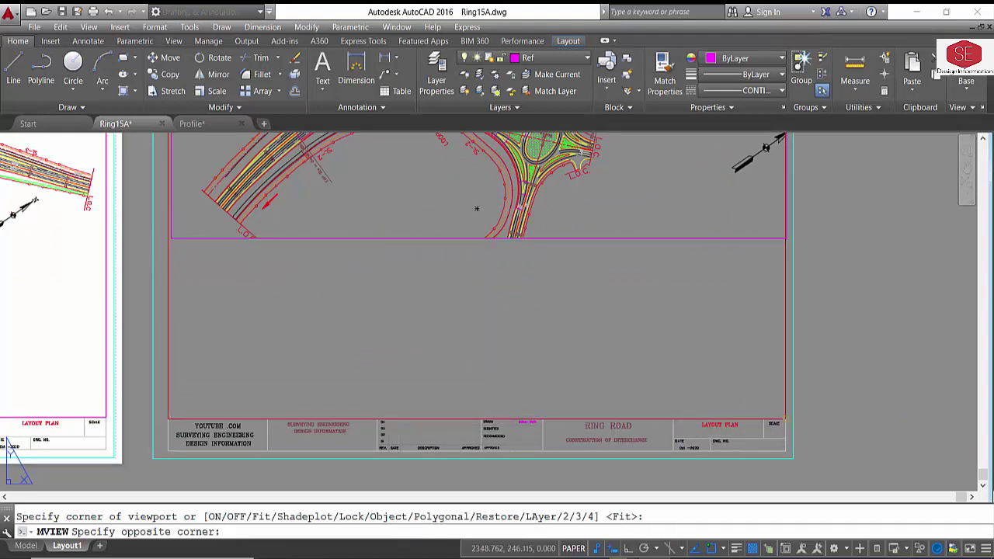
double_click(477, 298)
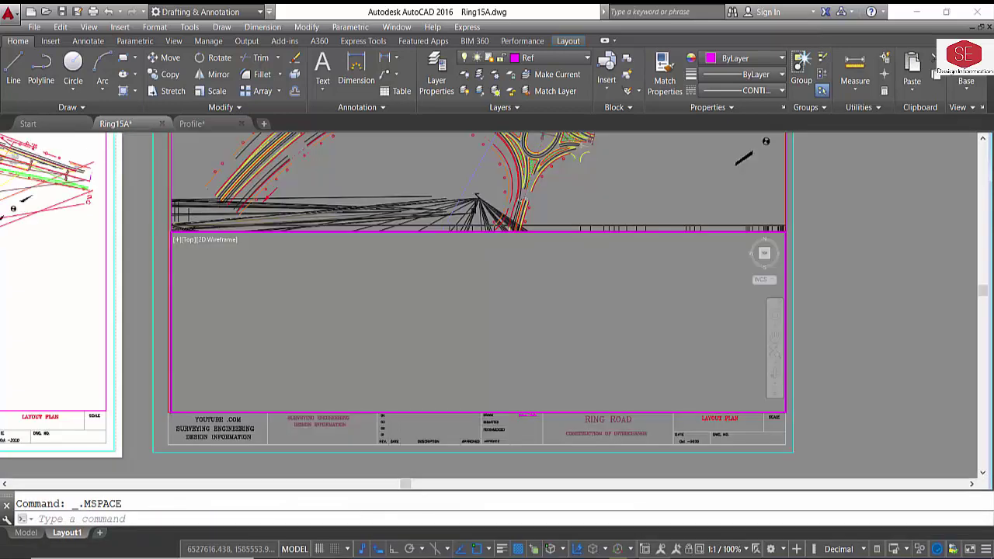
scroll(477, 298, down, 2)
scroll(477, 298, down, 2)
- Zoom to the pasted profile in the lower viewport and set its scale to 1:100
scroll(477, 298, down, 3)
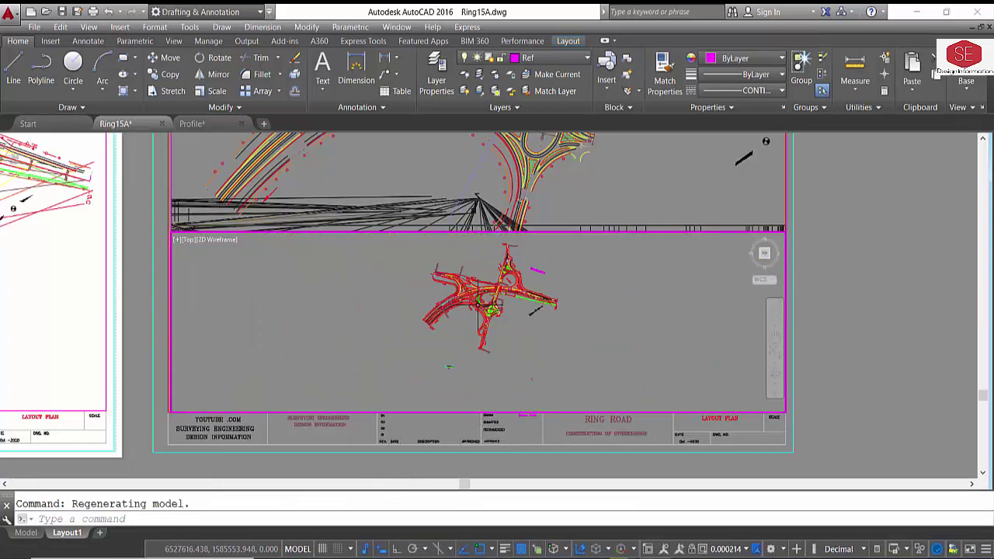
scroll(455, 354, up, 3)
scroll(454, 357, up, 2)
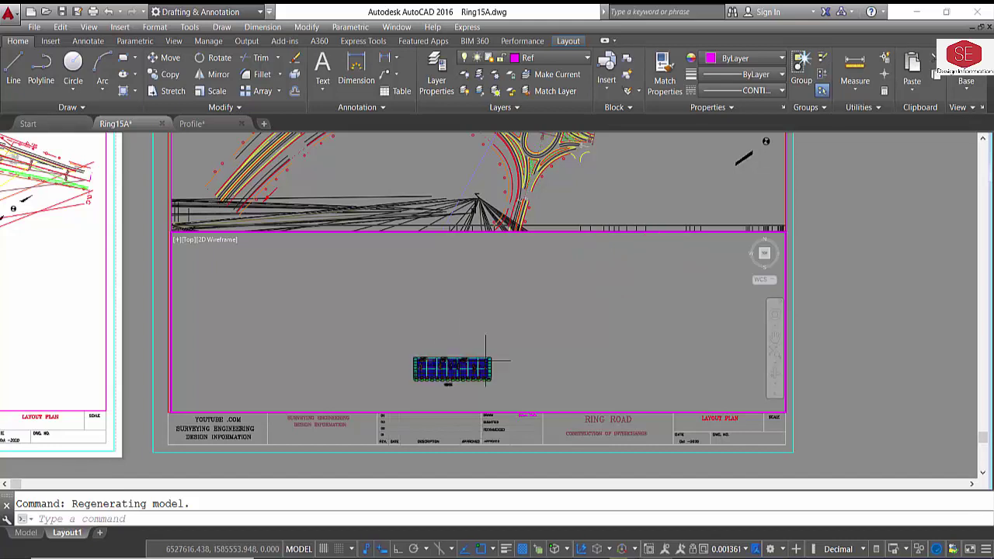
middle_drag(491, 357, 519, 308)
scroll(454, 311, up, 2)
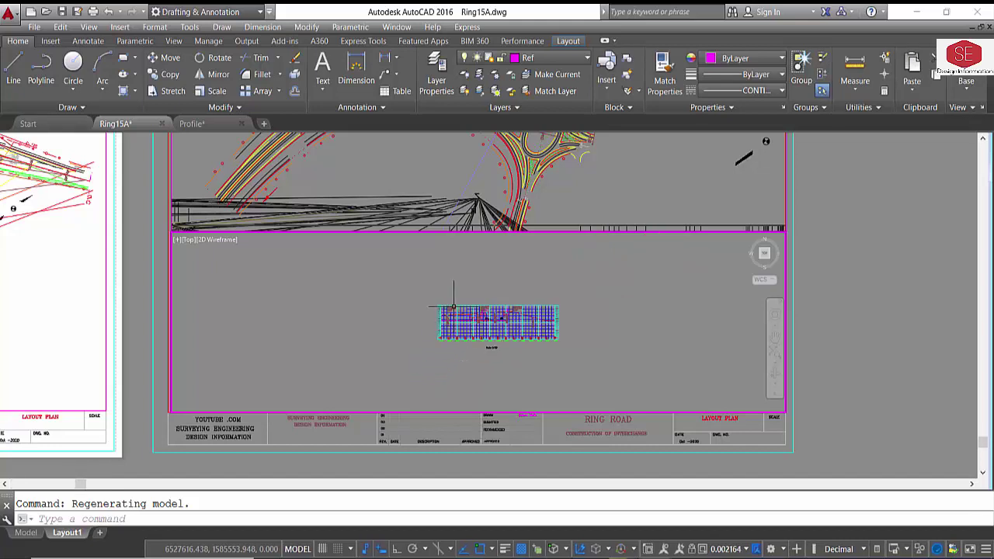
click(742, 548)
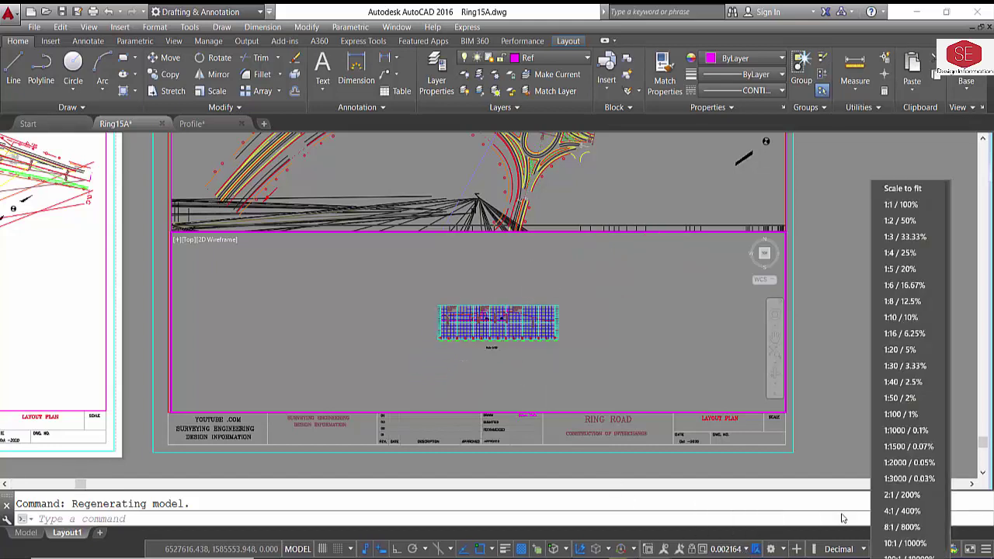
click(898, 415)
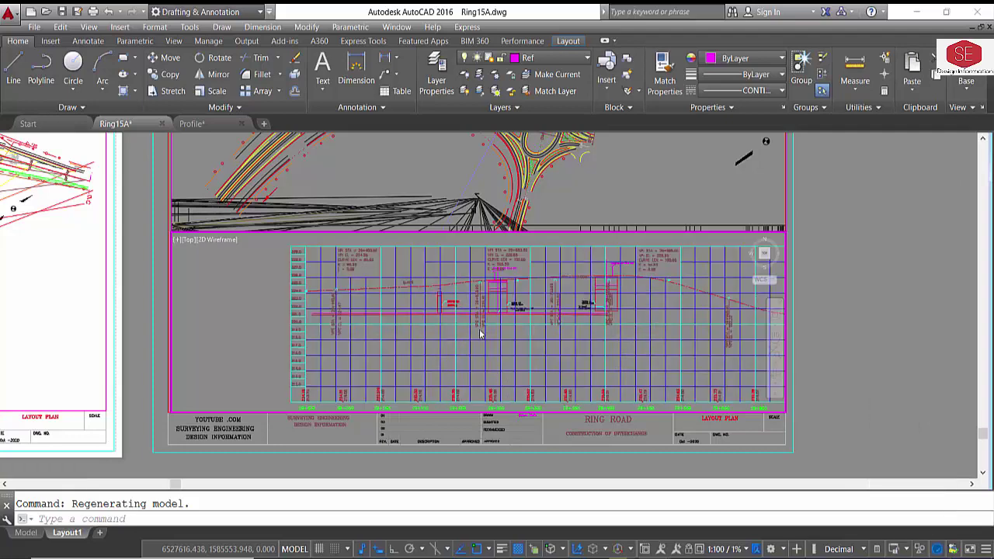
- Pan the profile left so it sits centred in the viewport frame
click(774, 335)
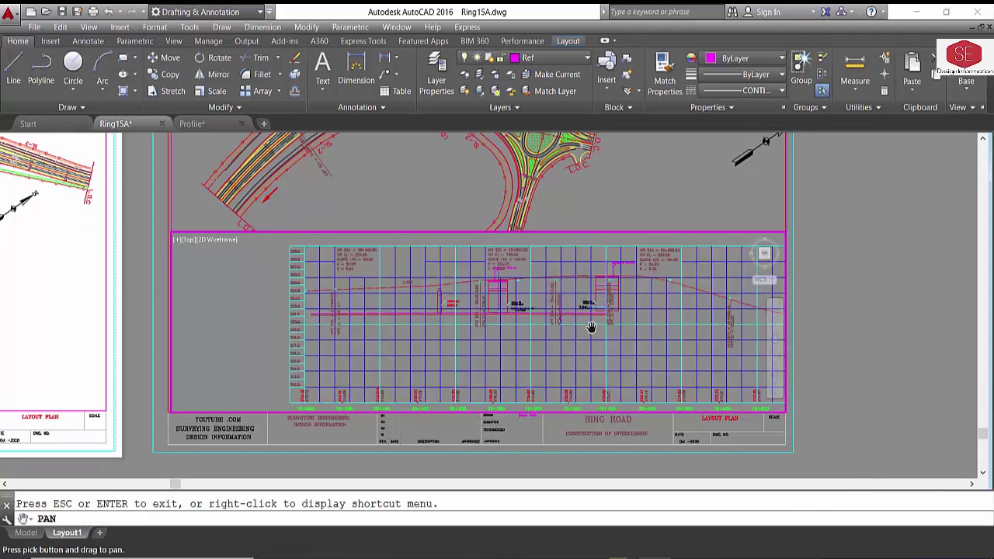
mouse_move(592, 329)
mouse_down()
mouse_move(541, 337)
mouse_move(489, 327)
mouse_up()
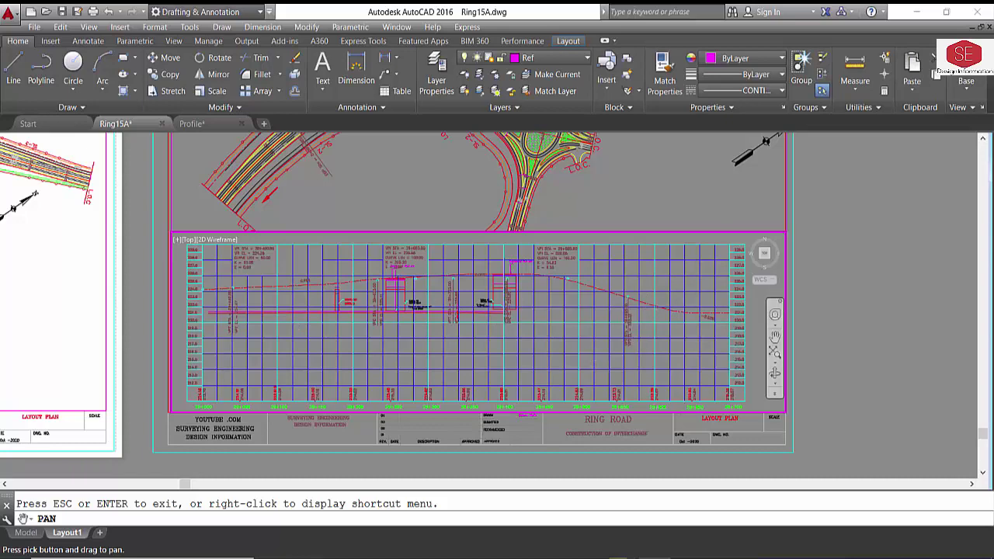
right_click(662, 322)
click(674, 328)
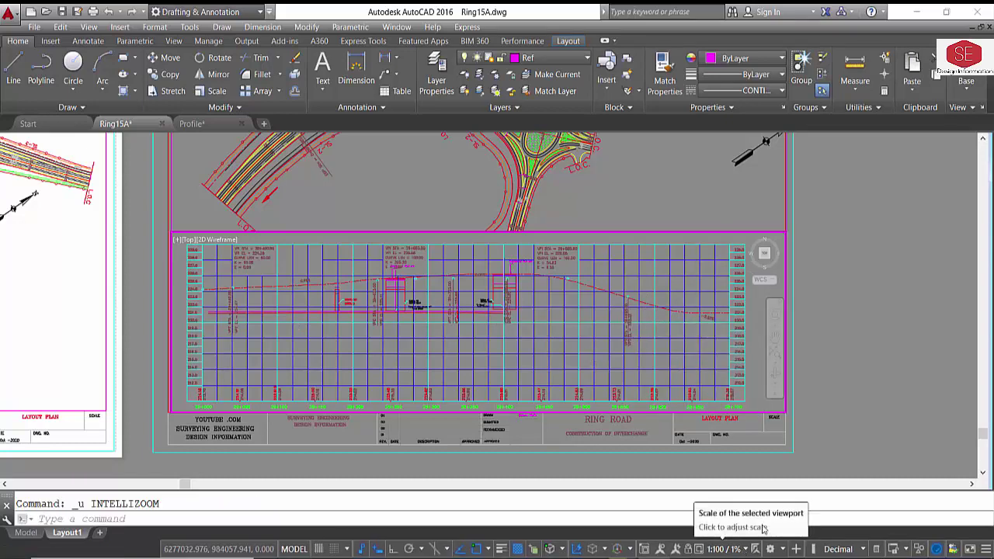
- Return to paper space, save Ring15A.dwg and start the field insertion command
double_click(882, 378)
scroll(559, 332, down, 2)
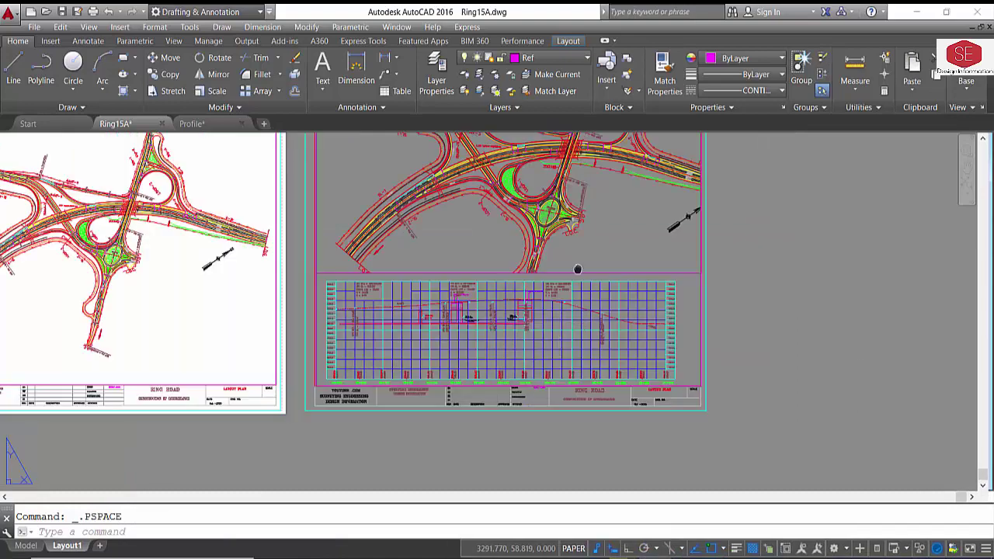
middle_drag(577, 269, 588, 331)
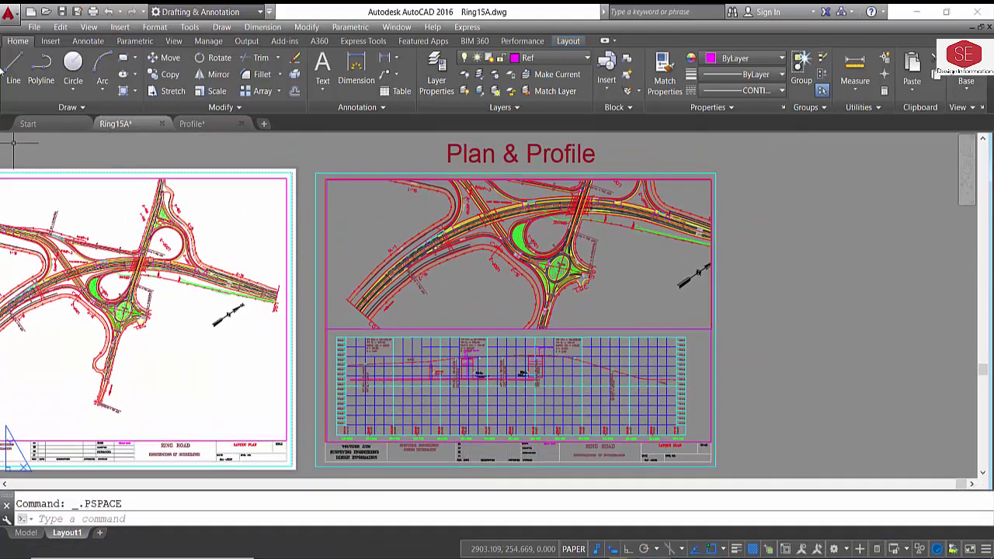
click(61, 13)
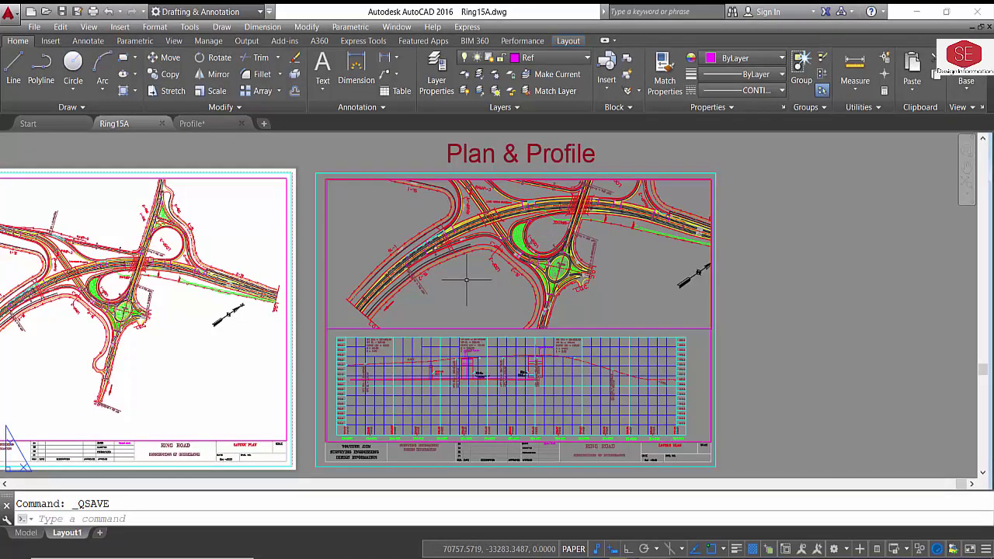
text(fei)
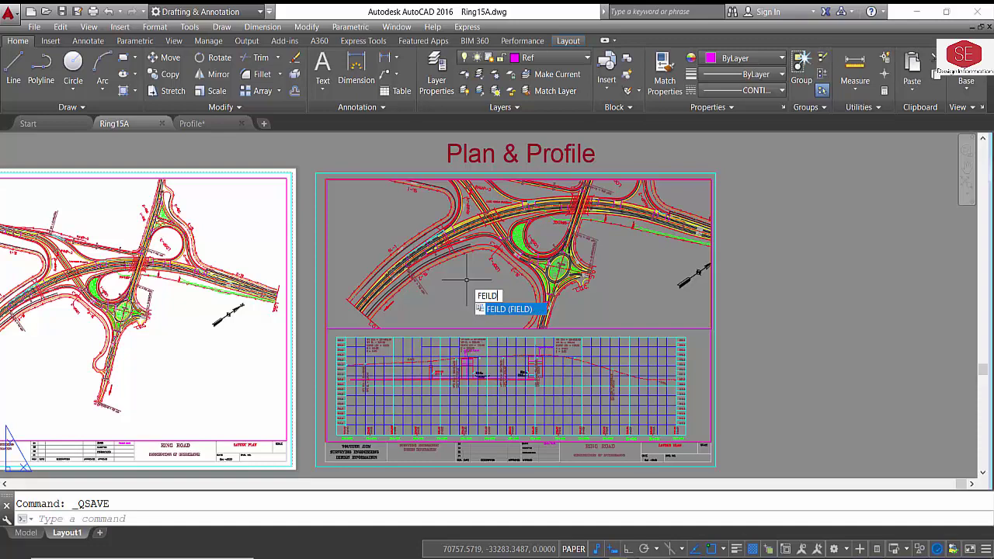
key(Return)
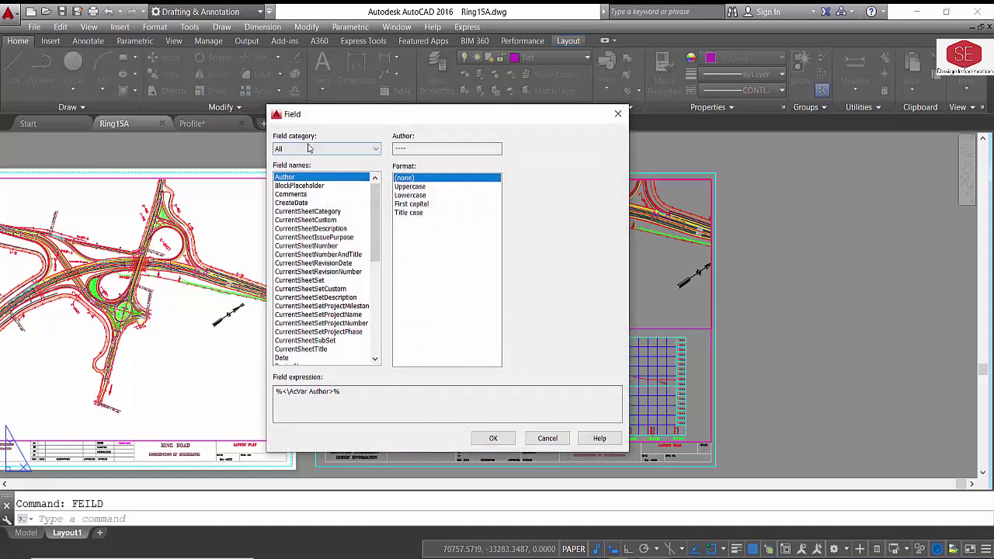
- Create an Objects > Object field showing the upper plan viewport's custom scale, 1:1500
click(326, 148)
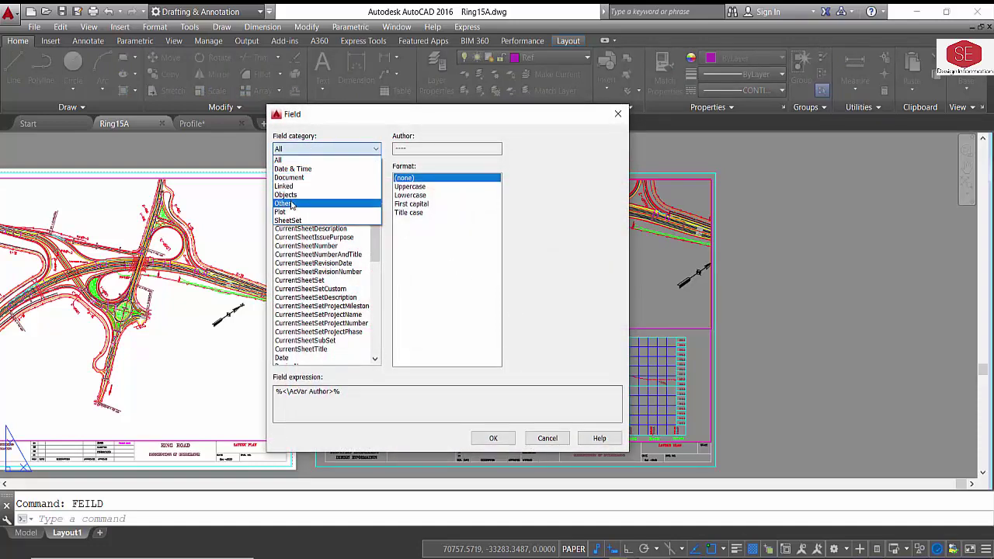
click(292, 196)
click(284, 202)
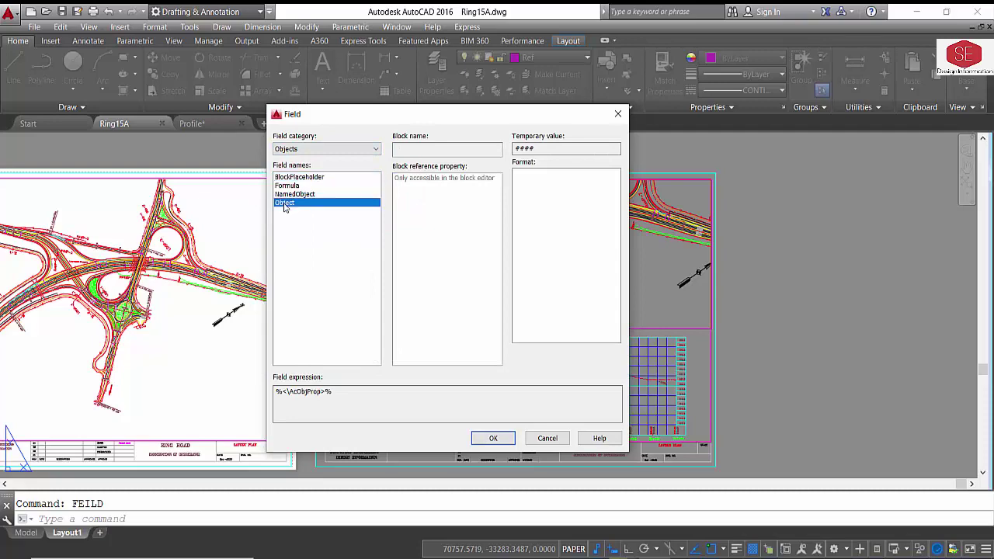
click(494, 152)
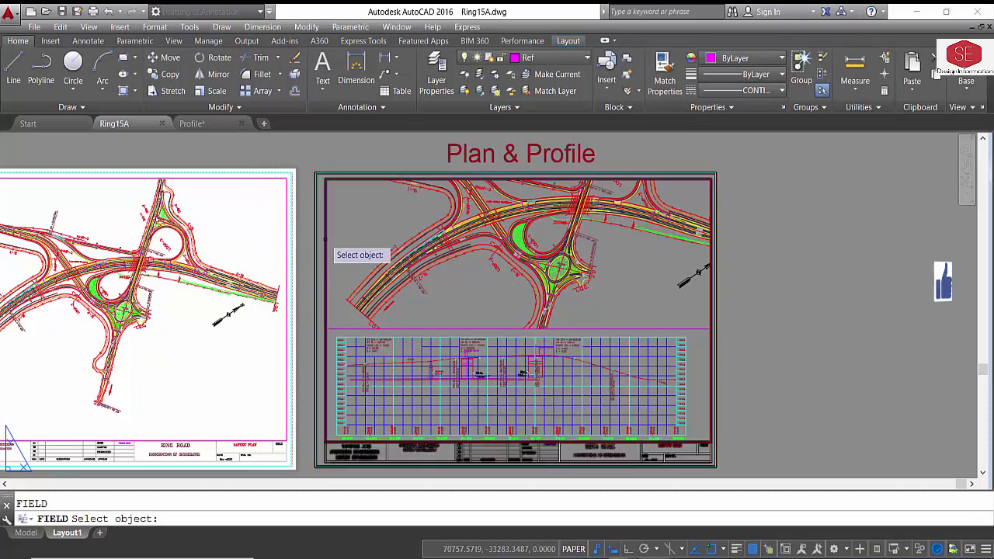
click(335, 246)
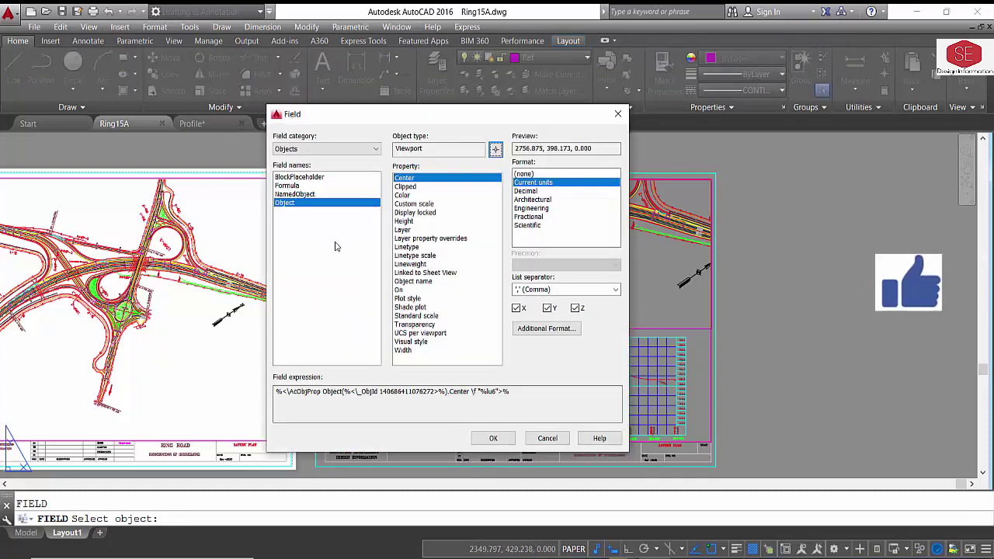
click(413, 204)
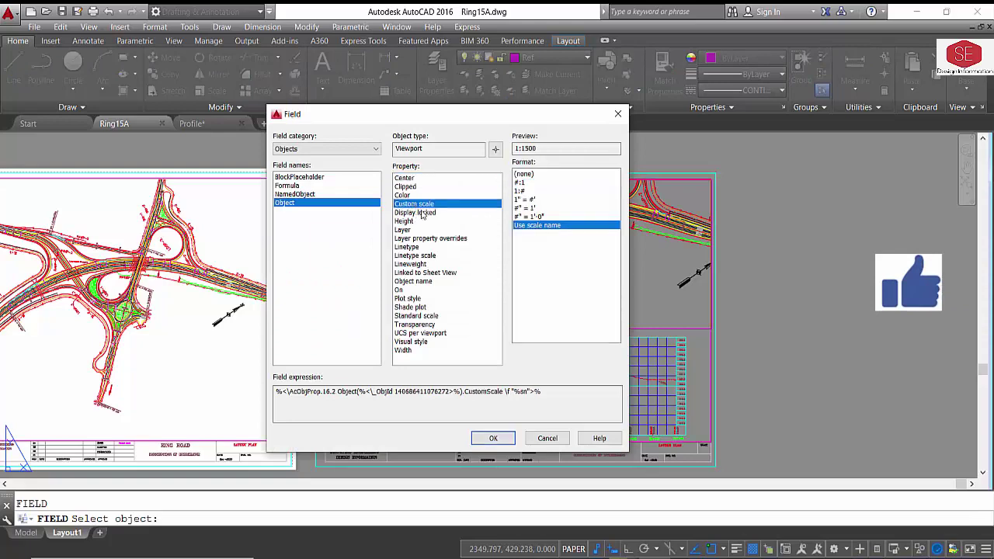
click(495, 437)
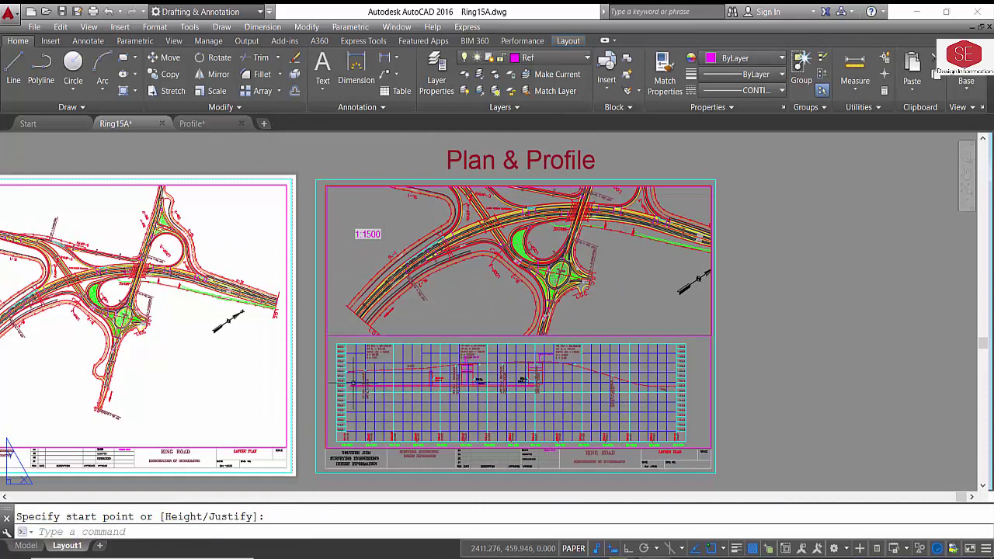
- Place the 1:1500 label, then create a custom-scale field from the lower profile viewport
click(355, 238)
key(Return)
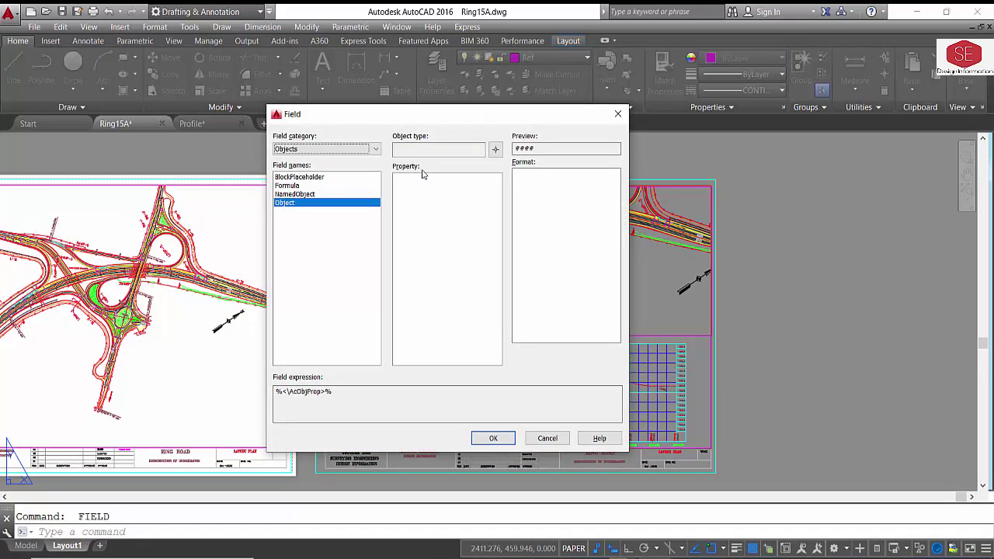
click(496, 149)
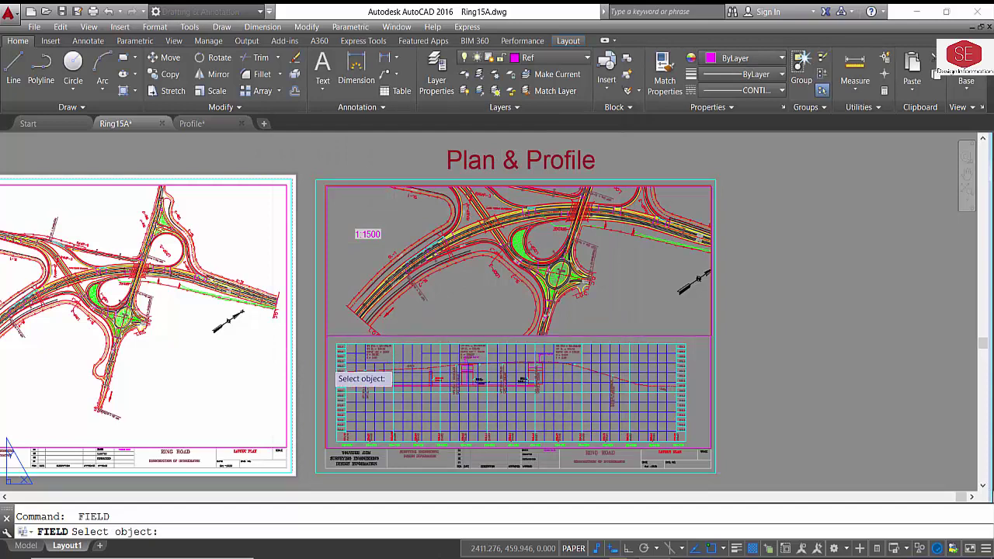
click(327, 361)
click(410, 204)
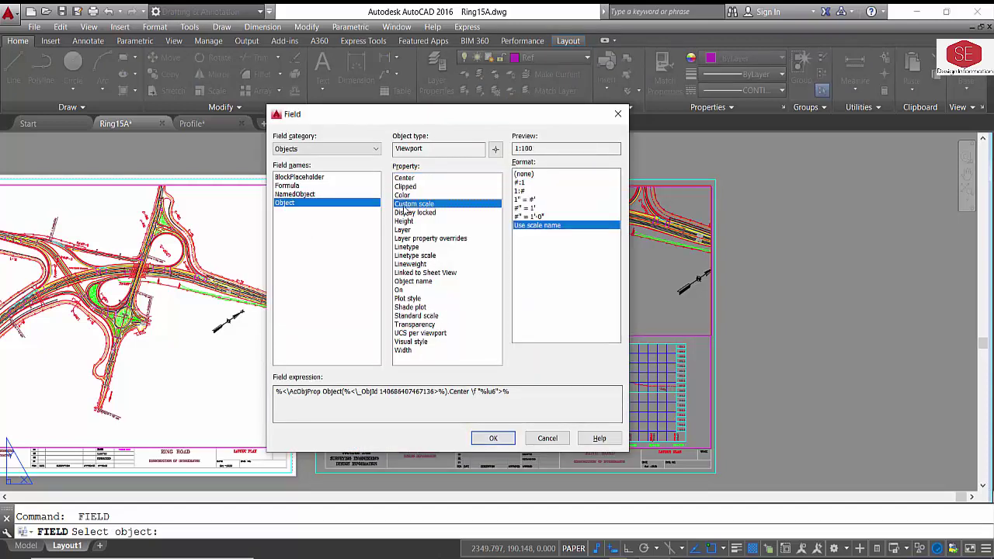
click(493, 438)
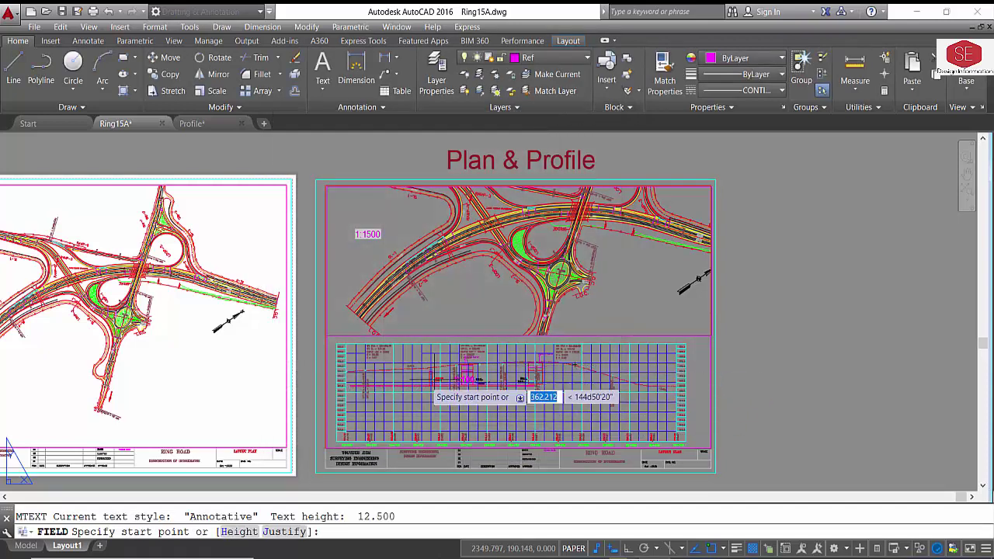
- Place the 1:100 label at the profile viewport and move it down to its left edge
scroll(335, 357, up, 2)
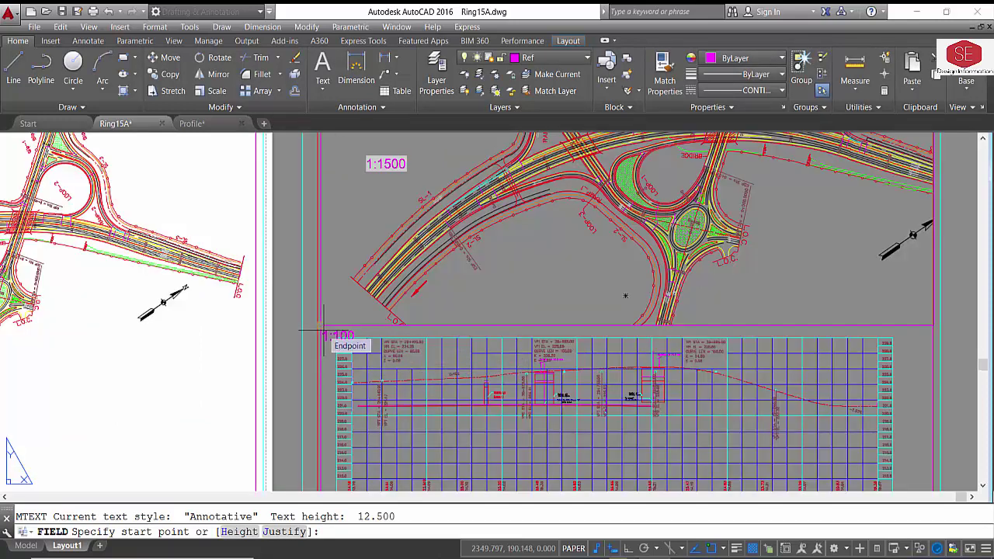
click(320, 326)
key(Escape)
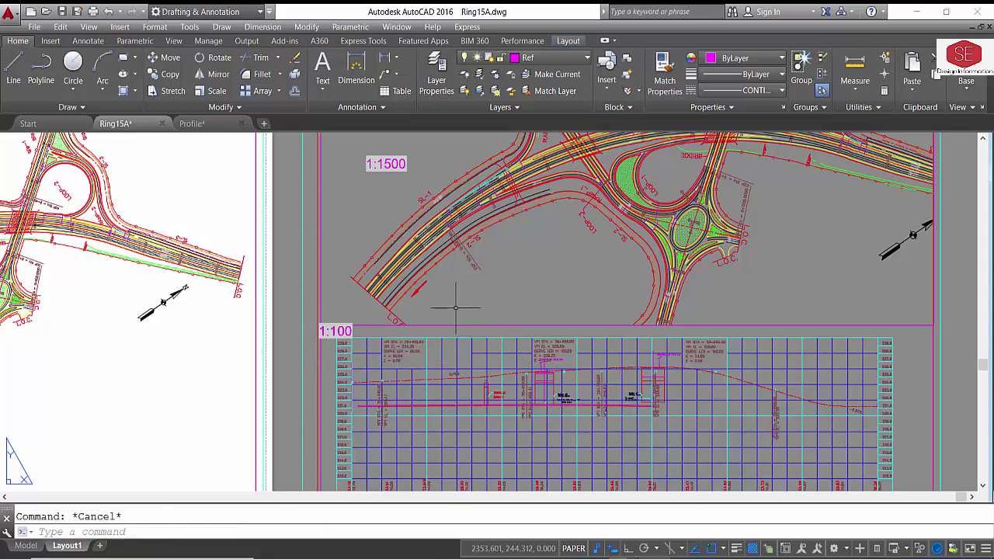
click(327, 338)
text(m)
key(Return)
click(346, 300)
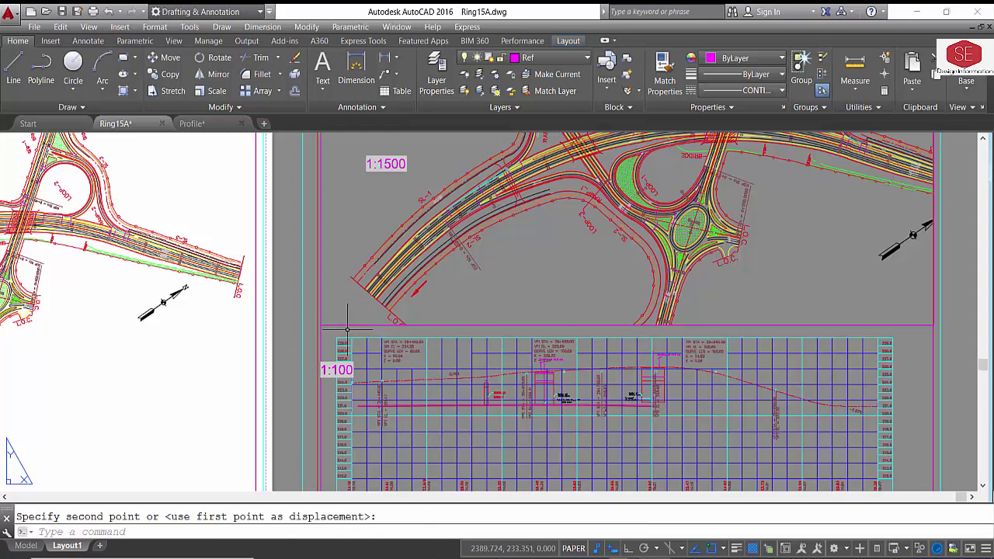
scroll(347, 329, down, 2)
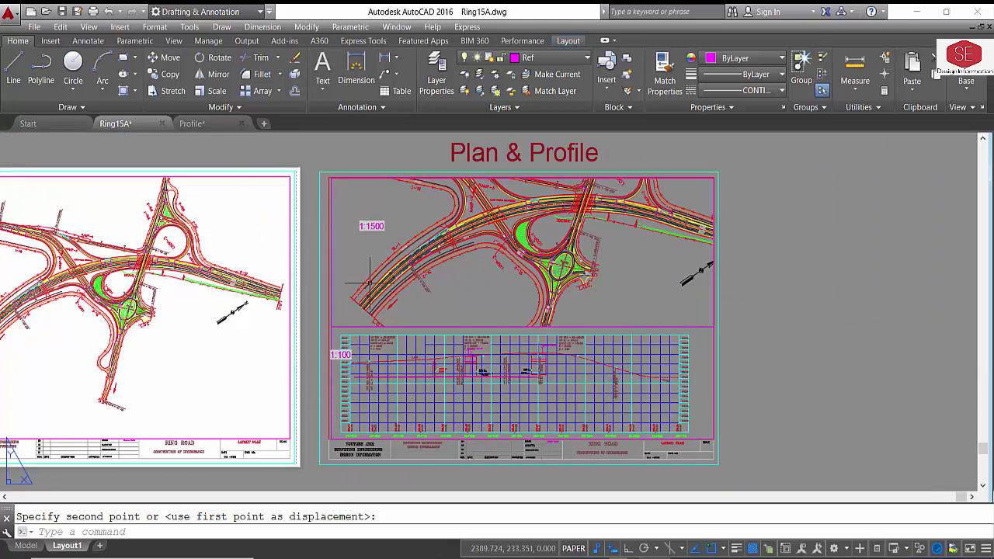
click(828, 319)
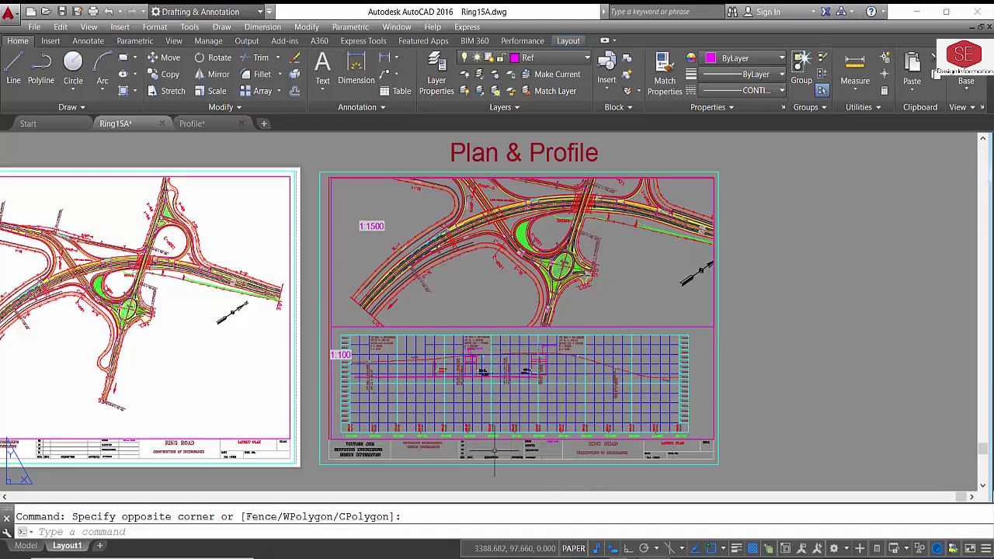
middle_drag(420, 267, 466, 272)
scroll(233, 217, up, 1)
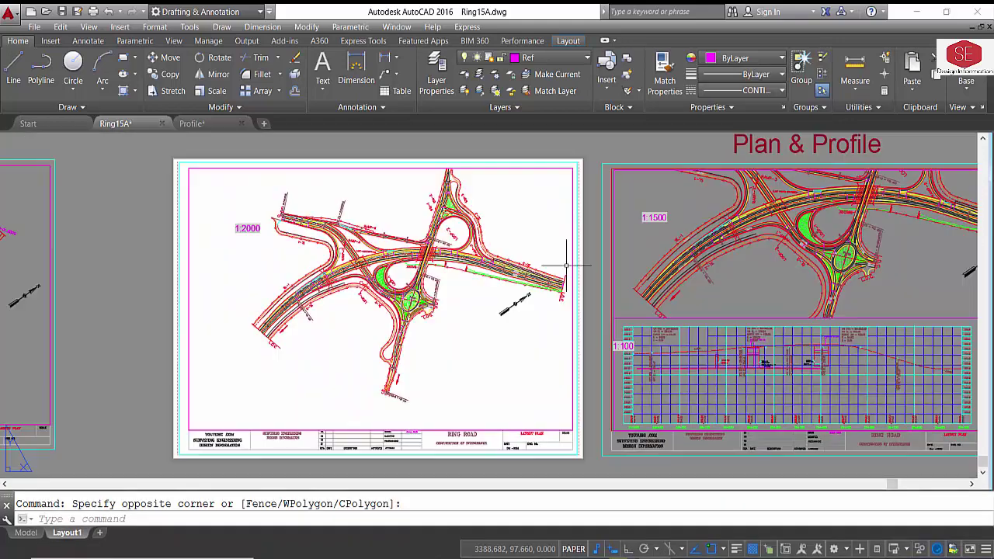
scroll(263, 208, up, 2)
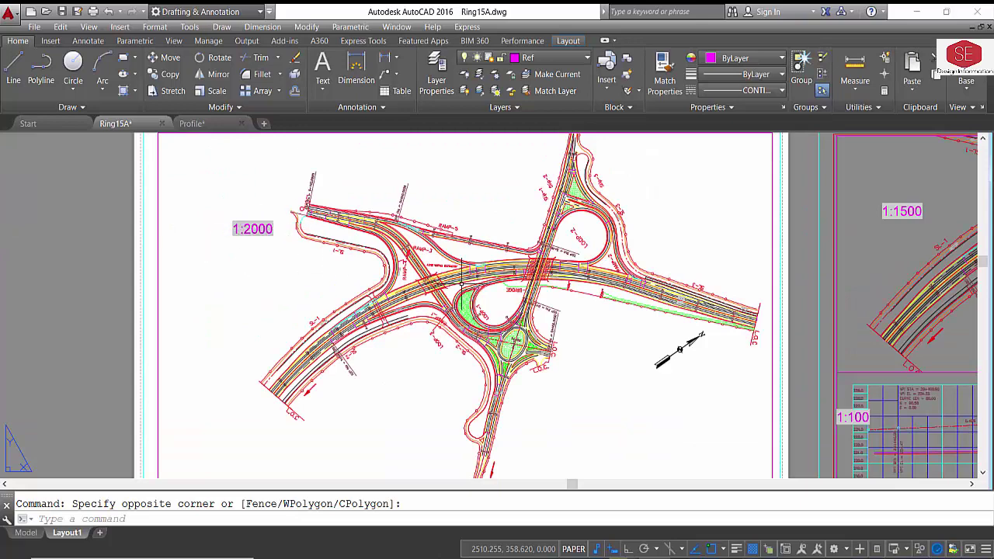
scroll(463, 284, down, 2)
middle_drag(208, 299, 505, 287)
middle_drag(81, 293, 181, 292)
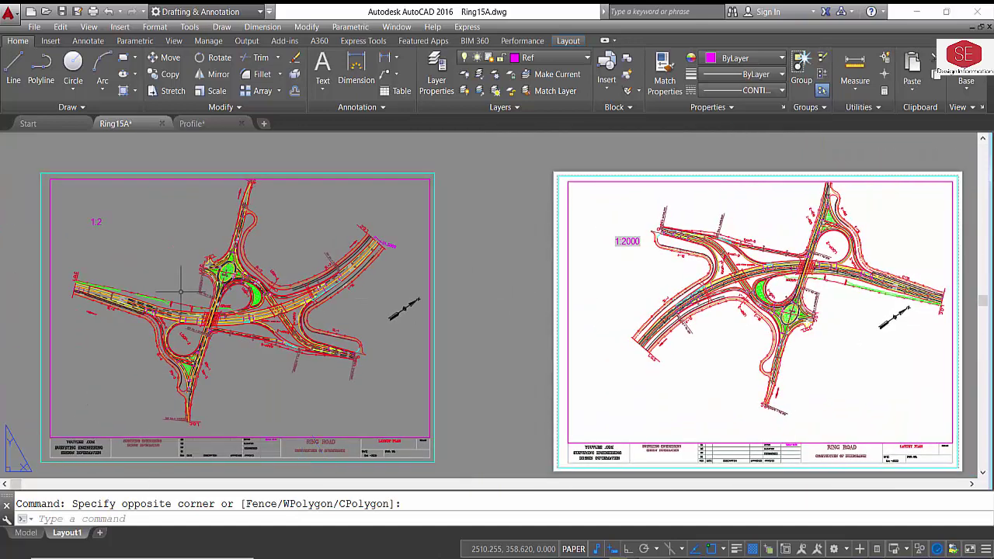
scroll(80, 212, up, 2)
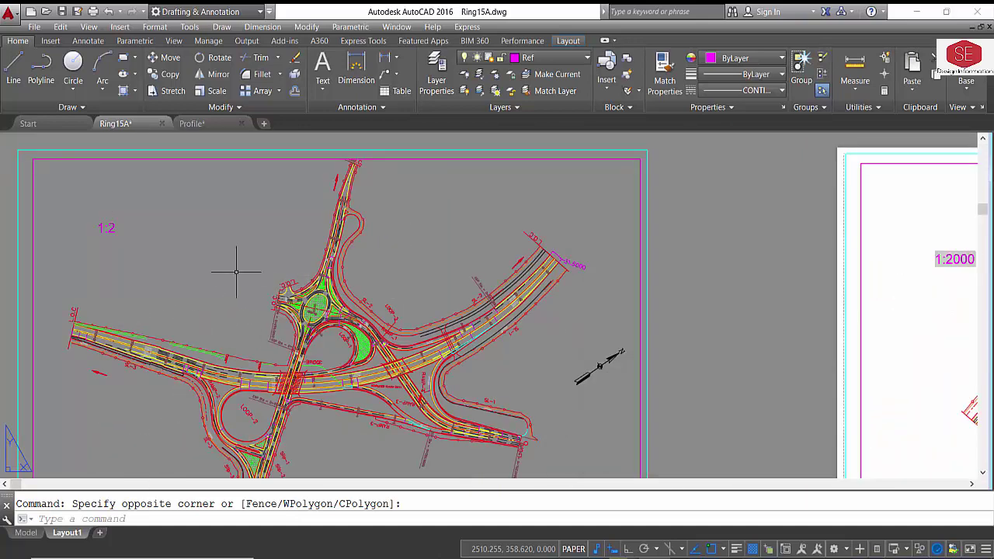
scroll(256, 271, down, 3)
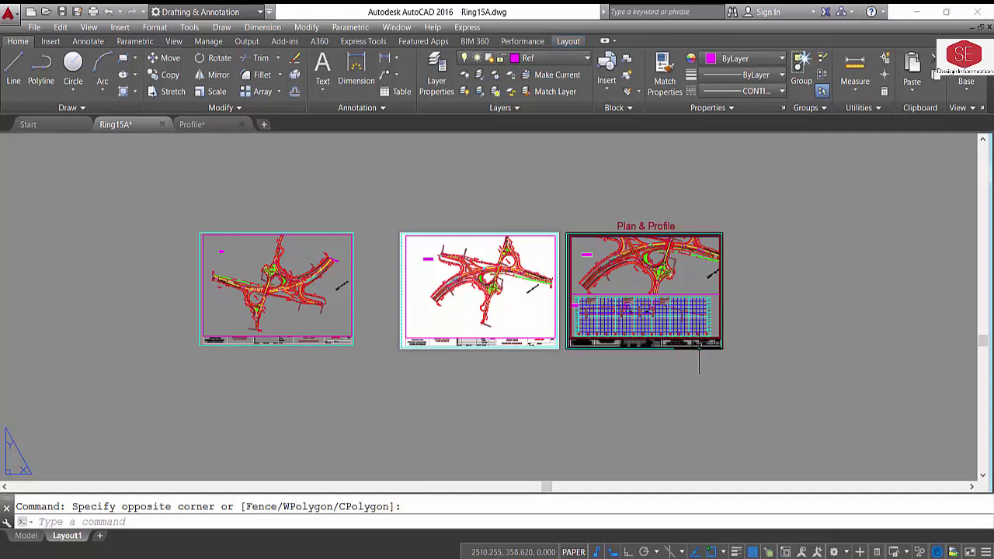
- In Layout1's Page Setup Manager, review A2, A3 and A4, then make A3 current
right_click(77, 543)
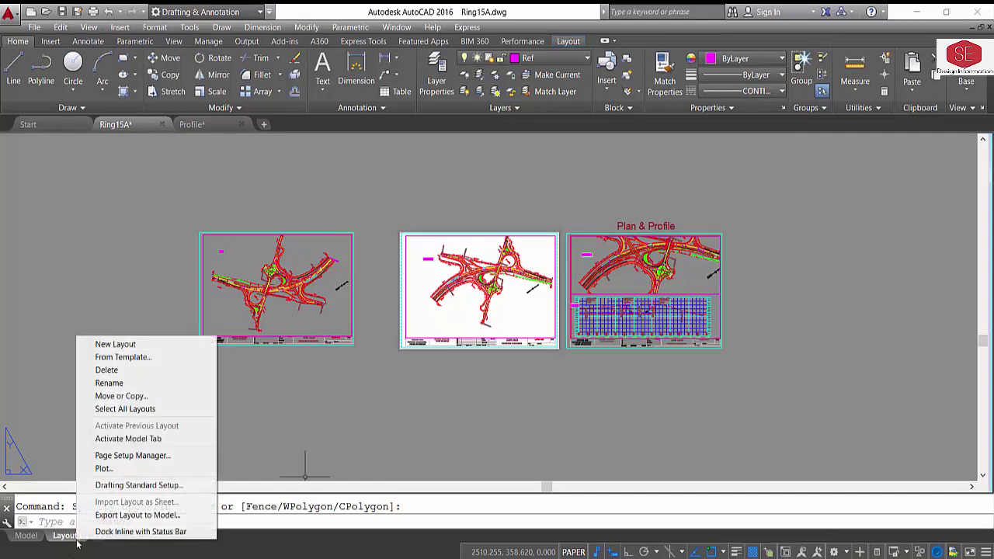
click(135, 455)
click(394, 231)
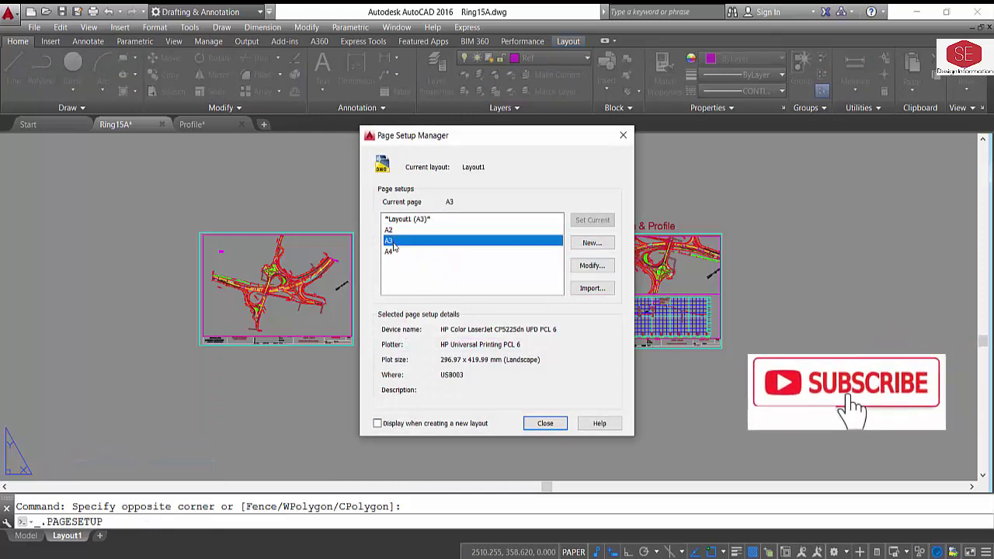
click(392, 242)
click(390, 251)
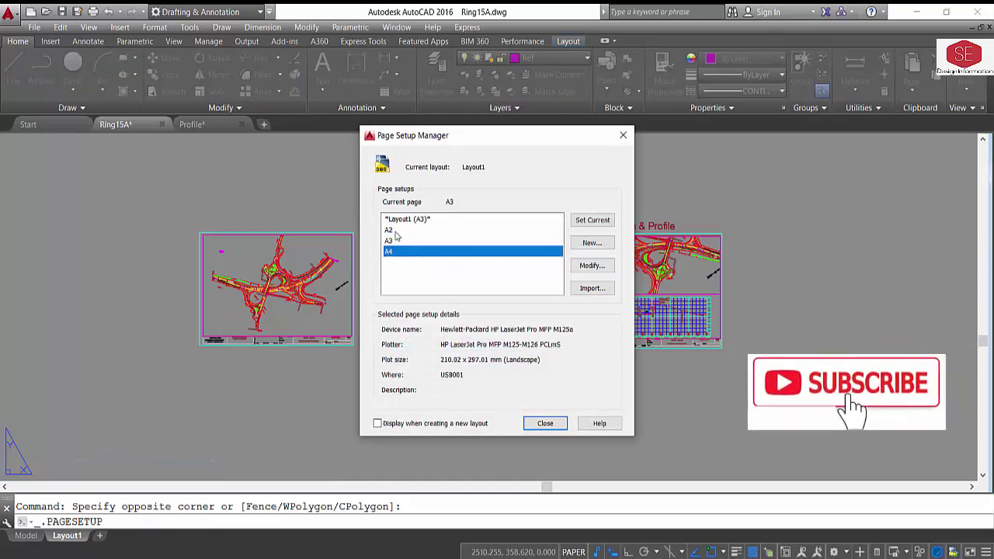
click(396, 240)
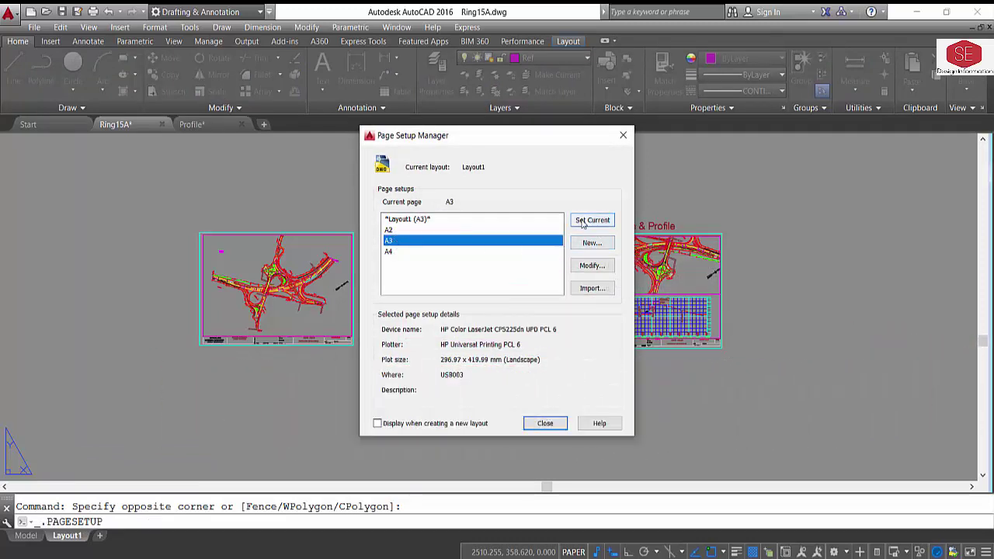
click(582, 223)
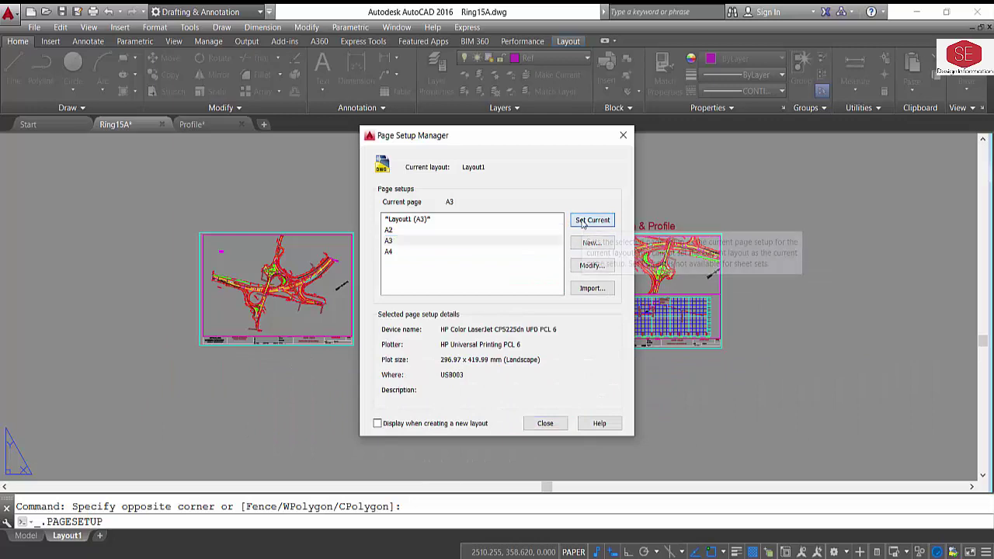
- Set the A3 setup's plot area to a window around the Plan & Profile sheet and preview it
click(592, 265)
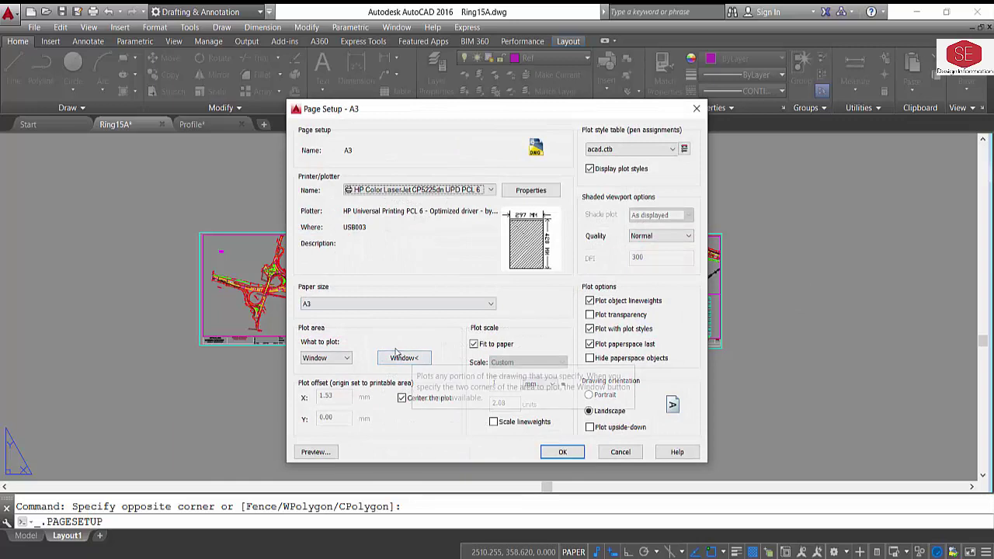
click(417, 356)
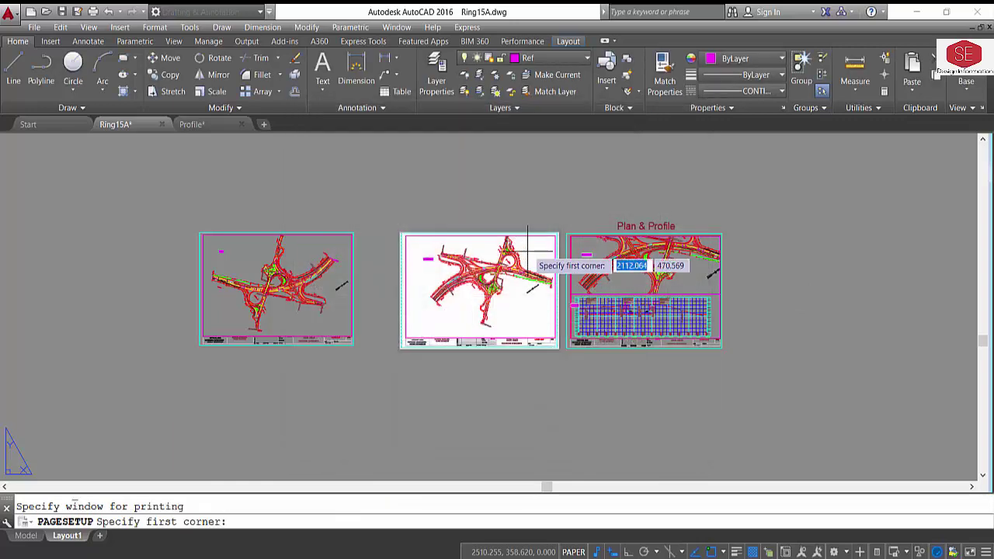
click(567, 233)
scroll(693, 347, up, 2)
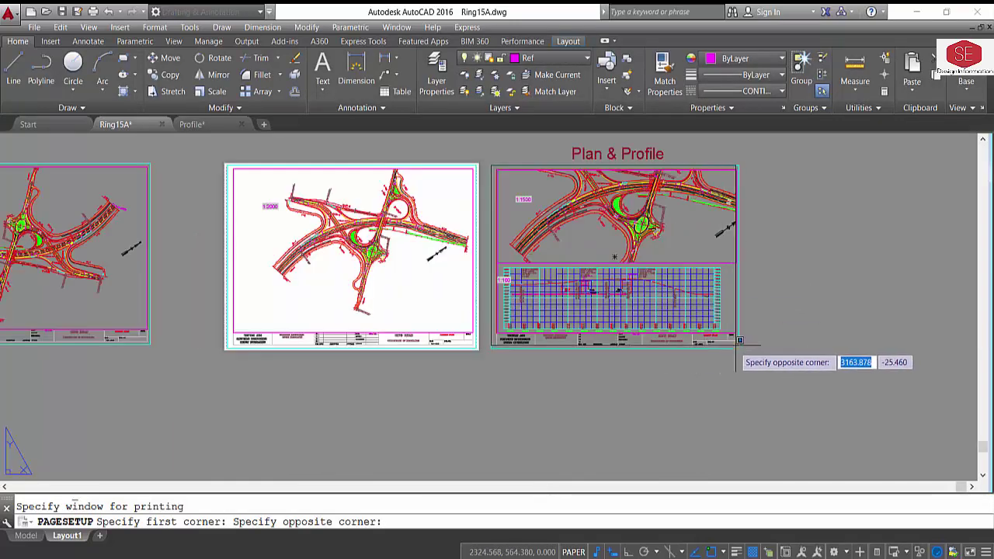
click(739, 348)
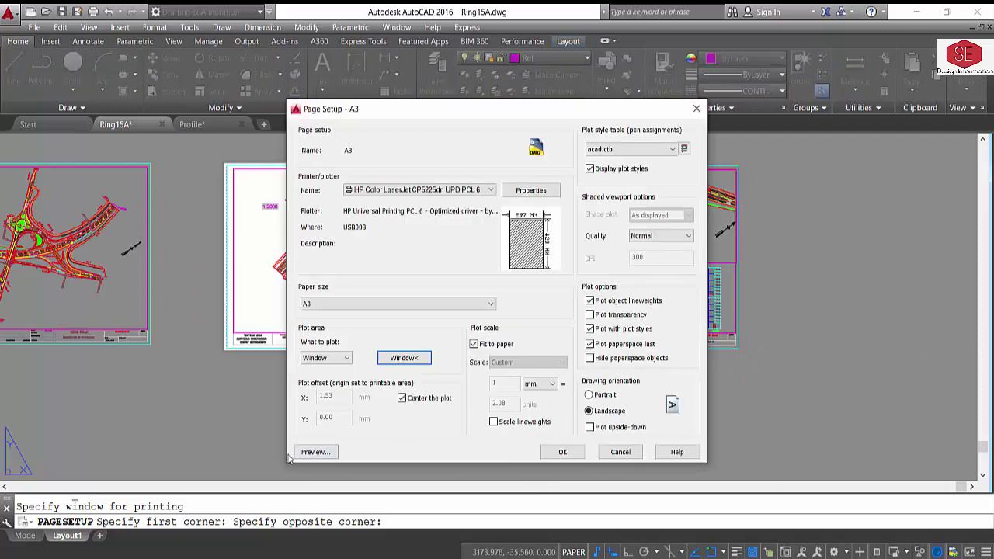
click(310, 451)
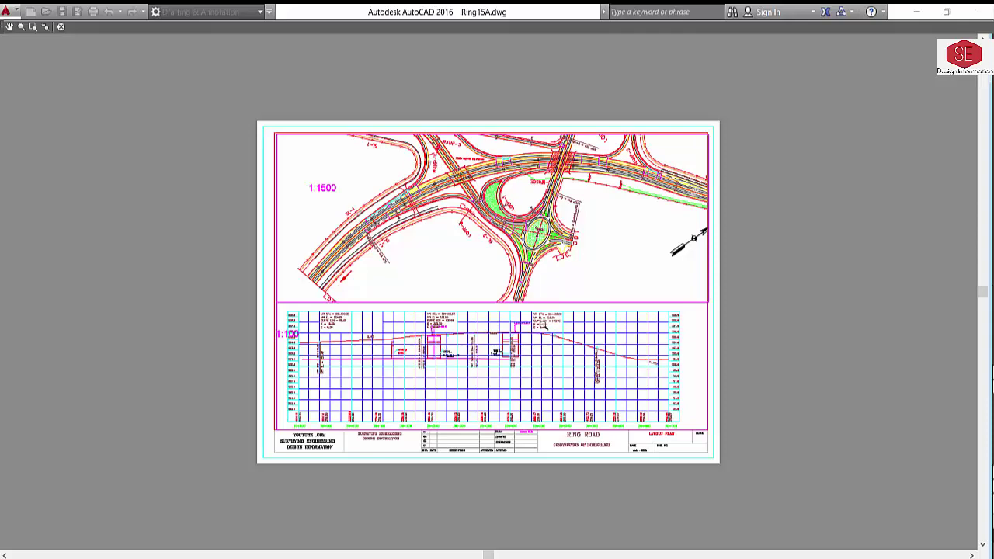
- Close the plot preview, accept Page Setup - A3, confirm the layout update and close the manager
right_click(554, 270)
click(575, 281)
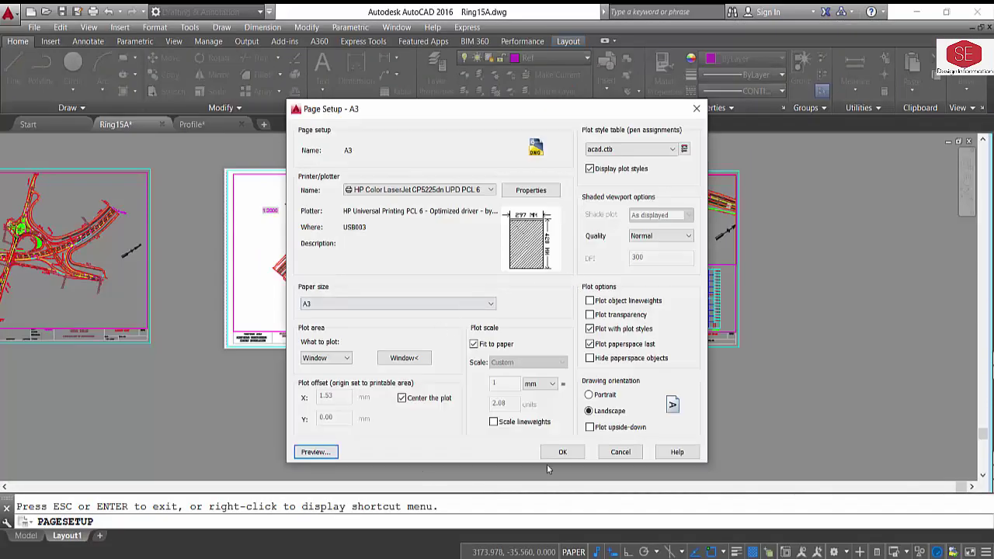
click(553, 453)
click(554, 332)
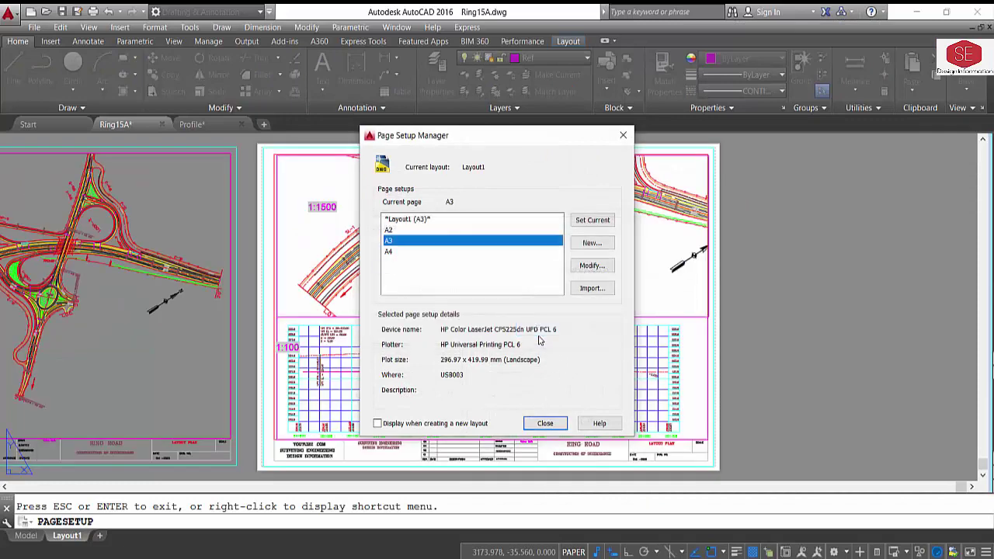
click(544, 423)
- Nudge the profile slightly right inside the 1:100 viewport, then return to paper space
scroll(598, 309, down, 3)
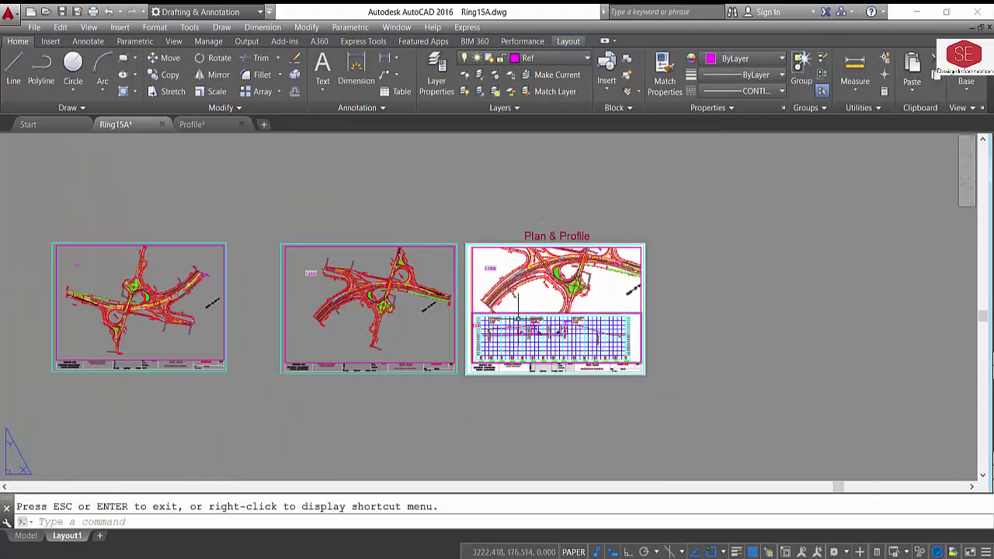
scroll(650, 335, up, 4)
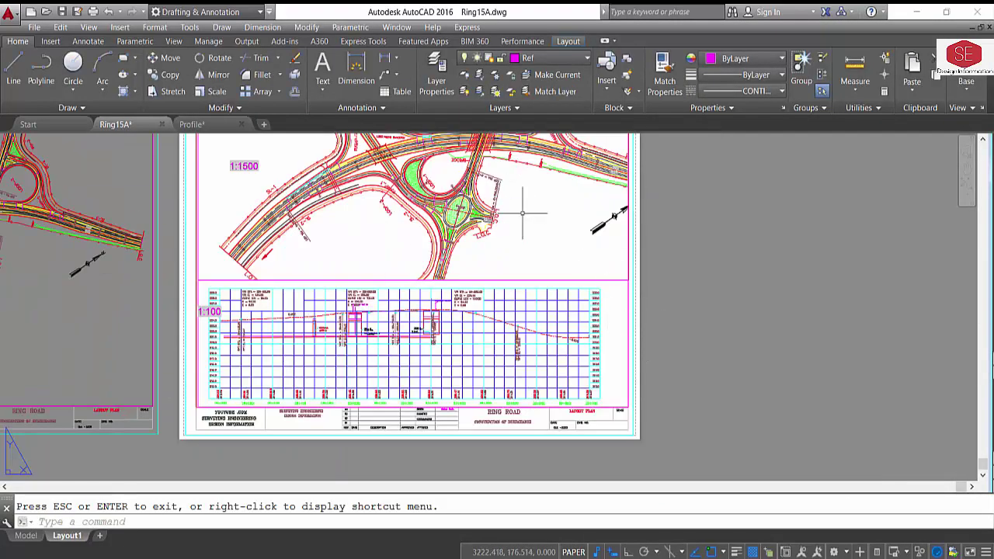
middle_drag(528, 285, 532, 326)
scroll(532, 326, down, 2)
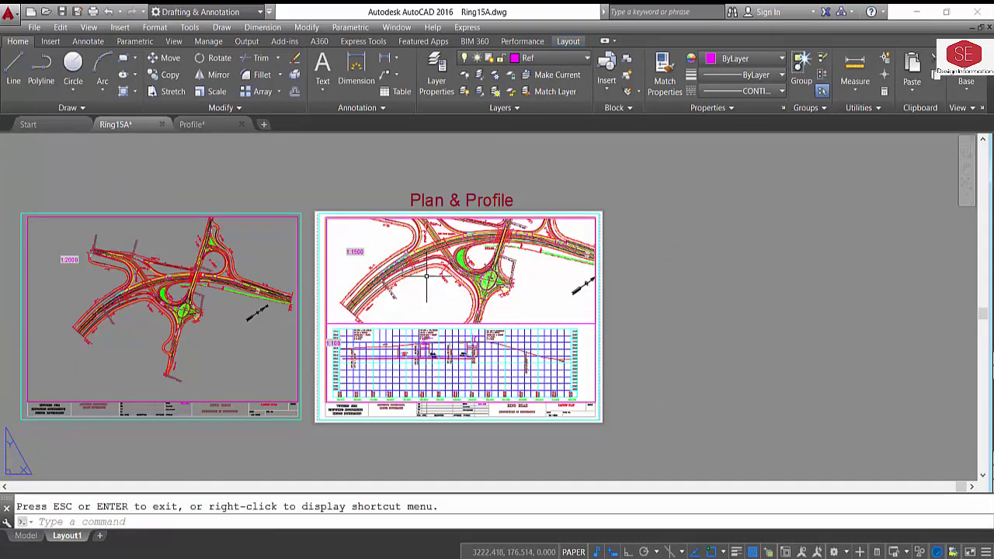
double_click(590, 363)
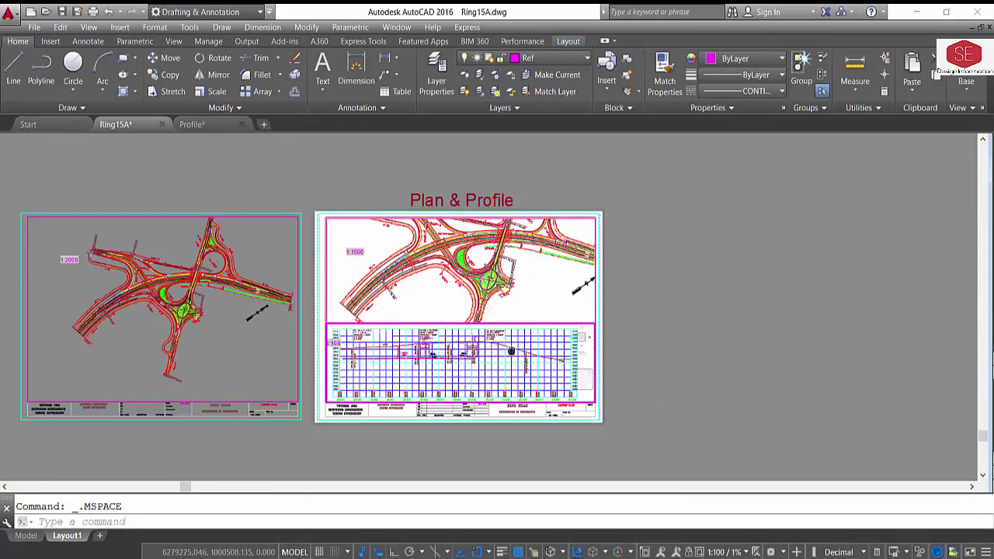
middle_drag(513, 351, 520, 350)
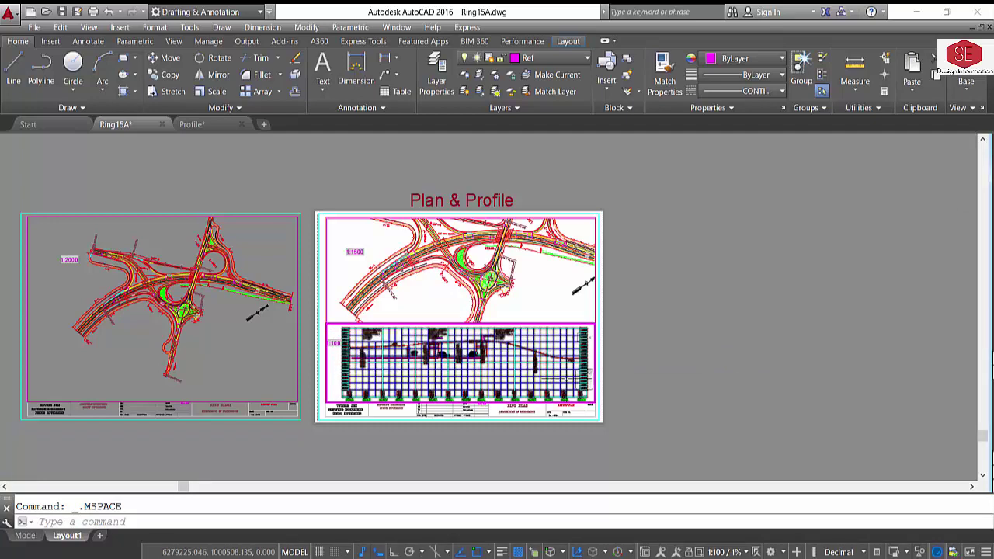
right_click(558, 348)
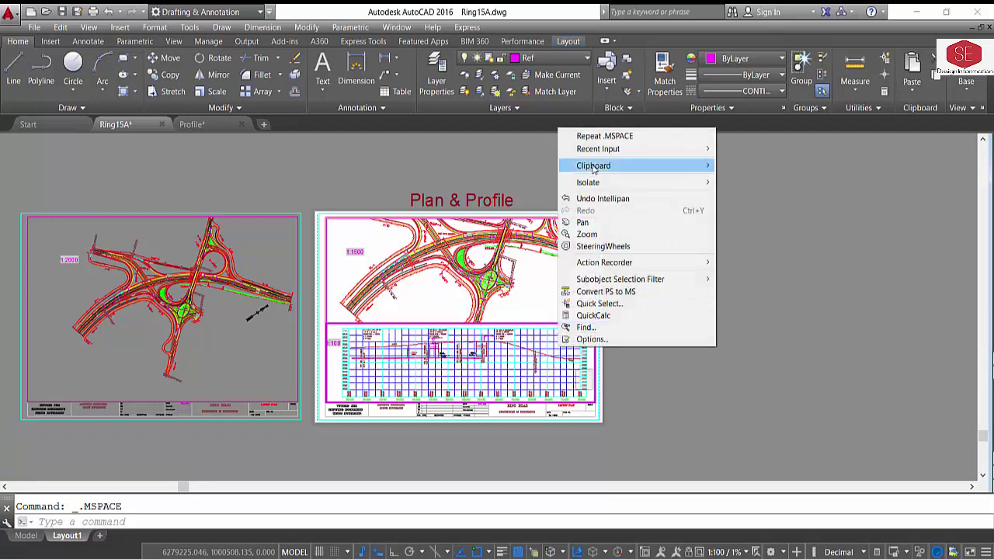
click(661, 376)
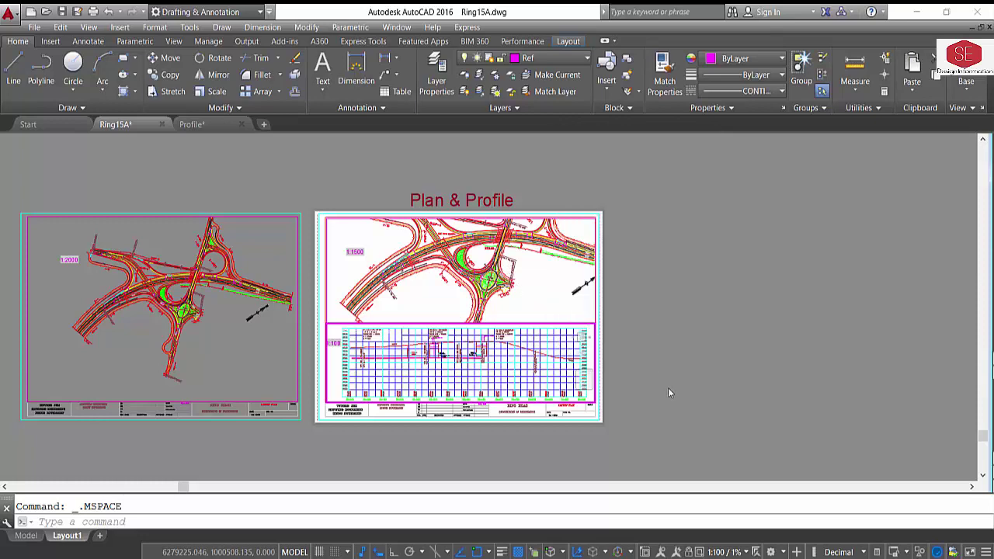
double_click(668, 387)
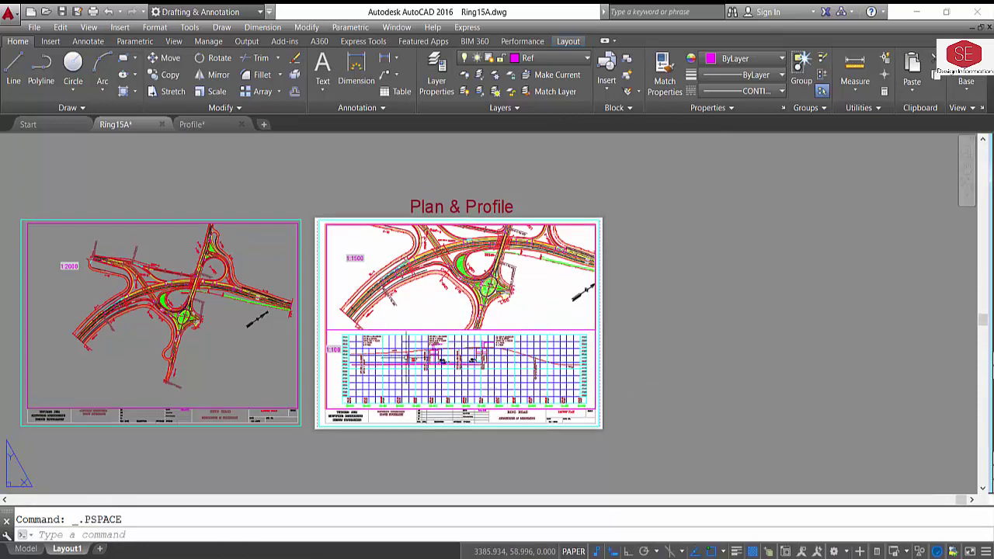
- Zoom and pan paper space to centre the layout-plan sheet beside Plan & Profile
scroll(333, 259, up, 3)
scroll(396, 246, down, 3)
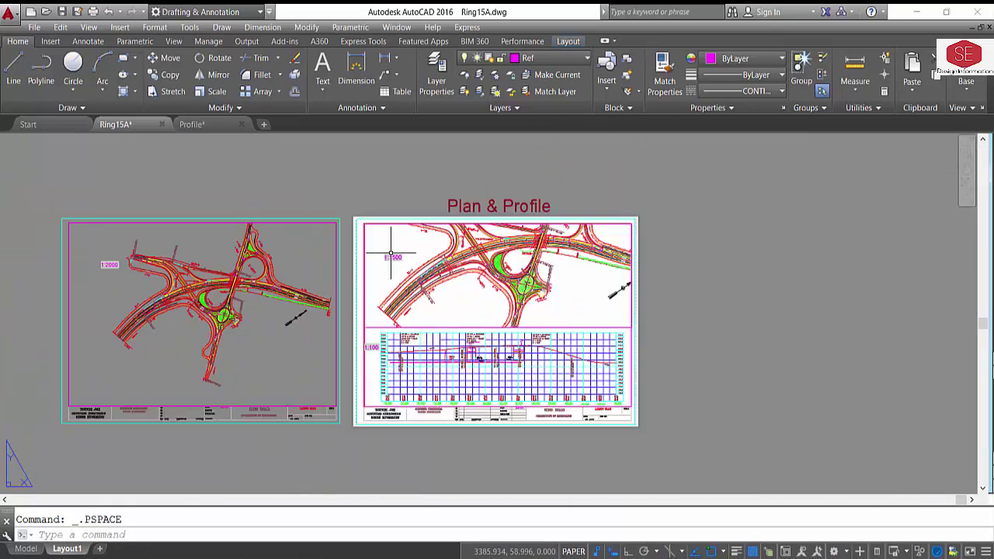
scroll(357, 357, up, 5)
scroll(390, 341, down, 3)
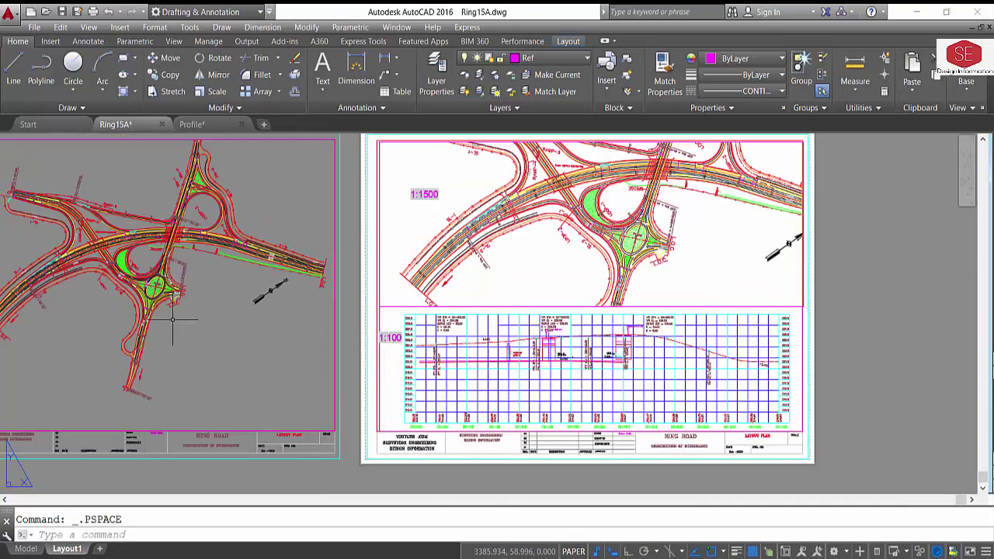
middle_drag(173, 319, 435, 349)
scroll(241, 270, down, 2)
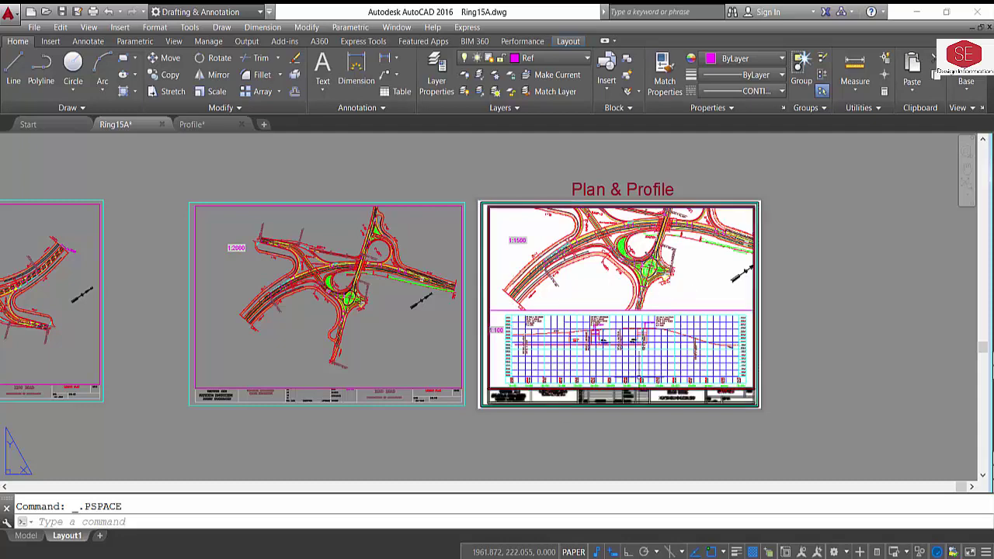
scroll(643, 353, down, 2)
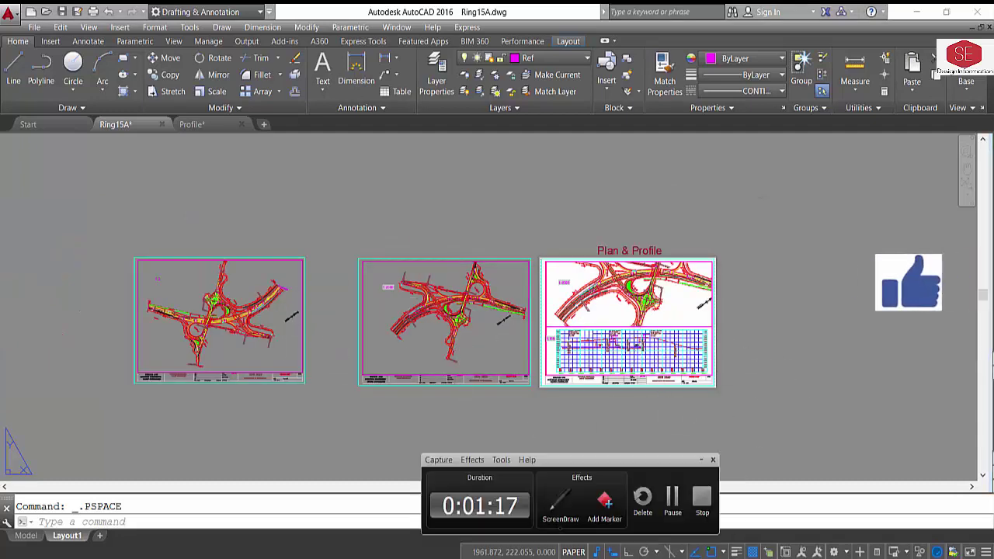
scroll(657, 329, up, 3)
scroll(656, 329, up, 1)
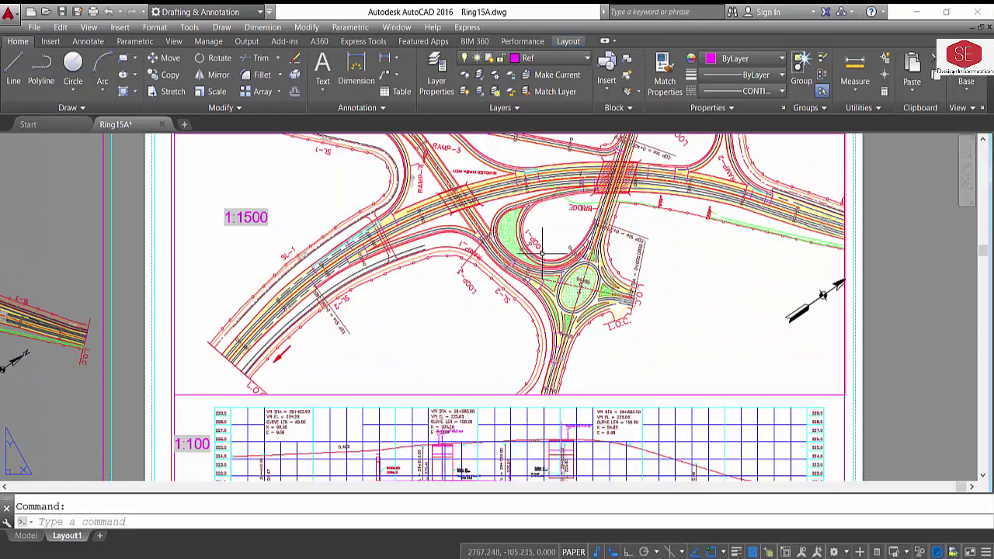
- Lock the 1:1500 plan and 1:100 profile viewports on the Plan & Profile sheet
click(567, 42)
scroll(545, 360, down, 2)
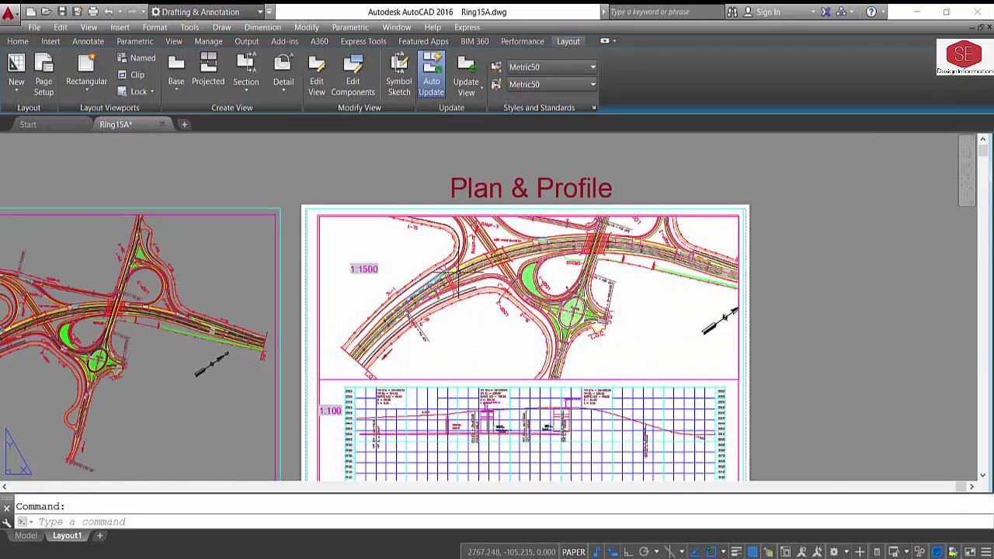
click(151, 91)
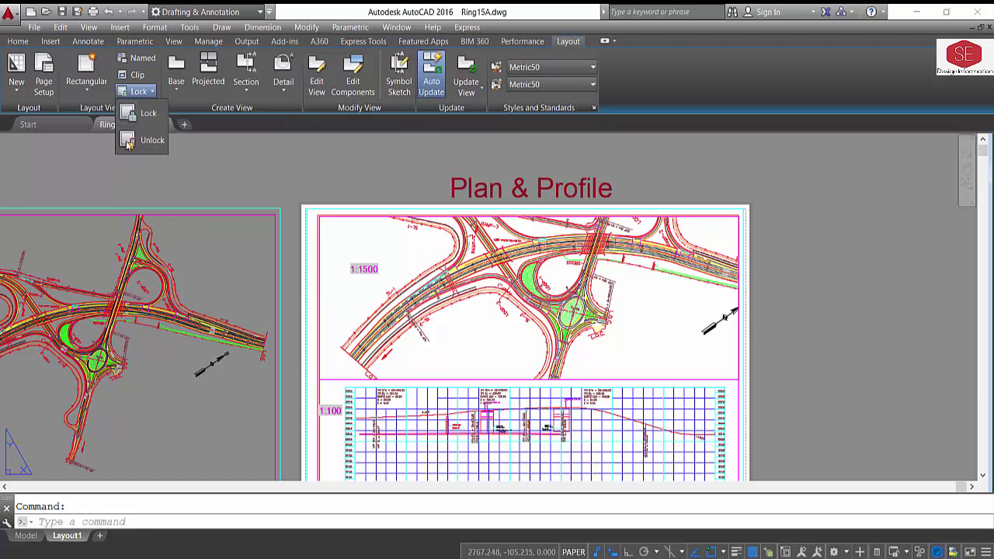
click(151, 115)
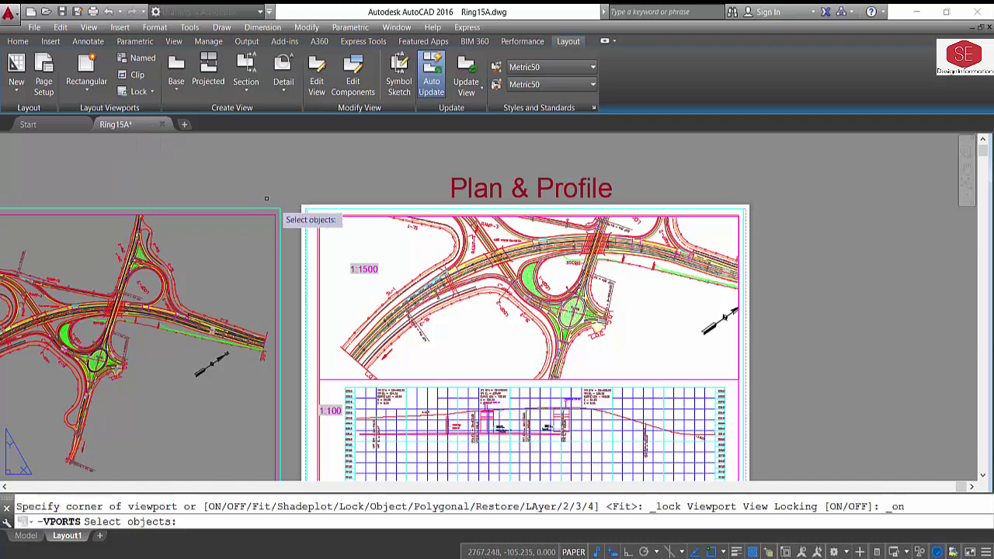
click(319, 244)
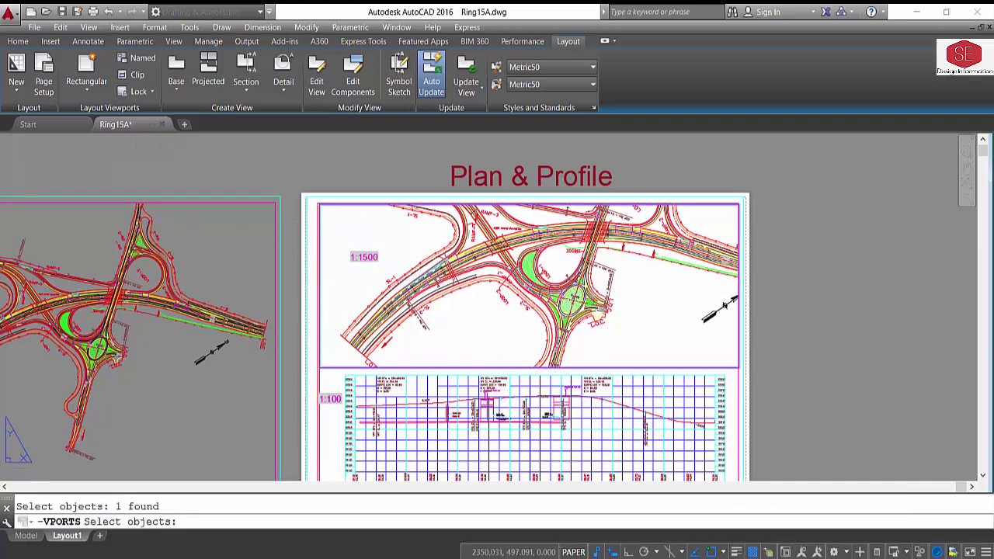
middle_drag(320, 297, 323, 247)
click(323, 386)
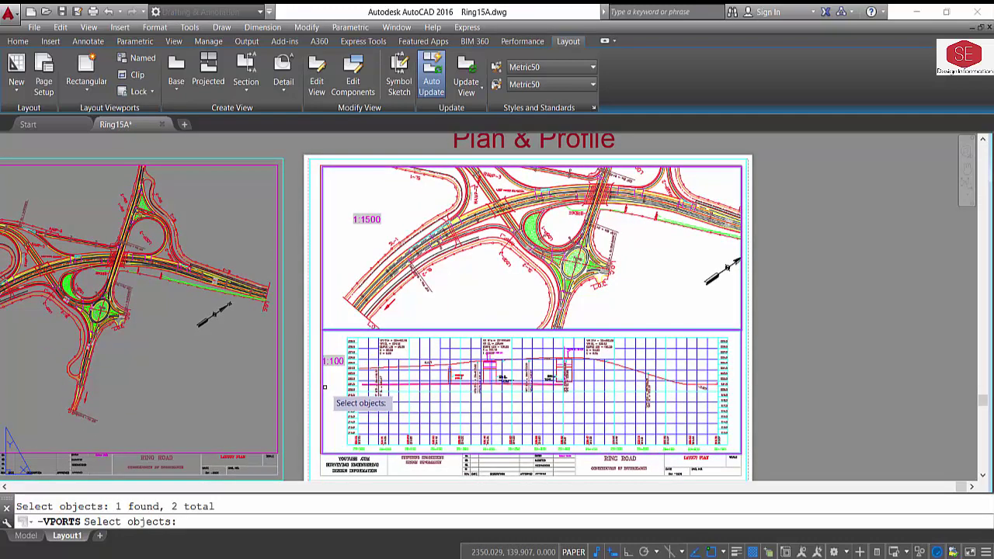
key(Return)
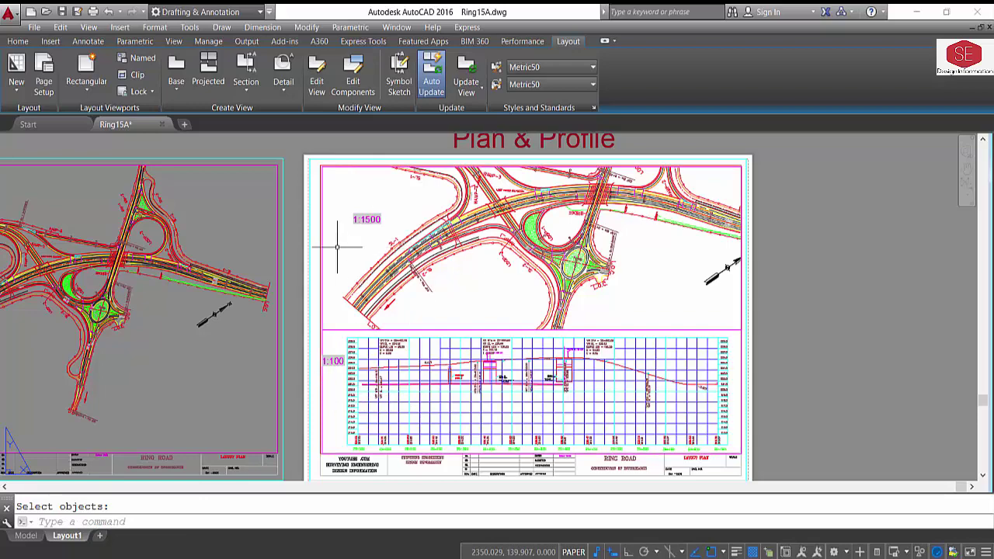
- Enter the plan viewport to test the lock, then clear the selection with Esc
double_click(337, 247)
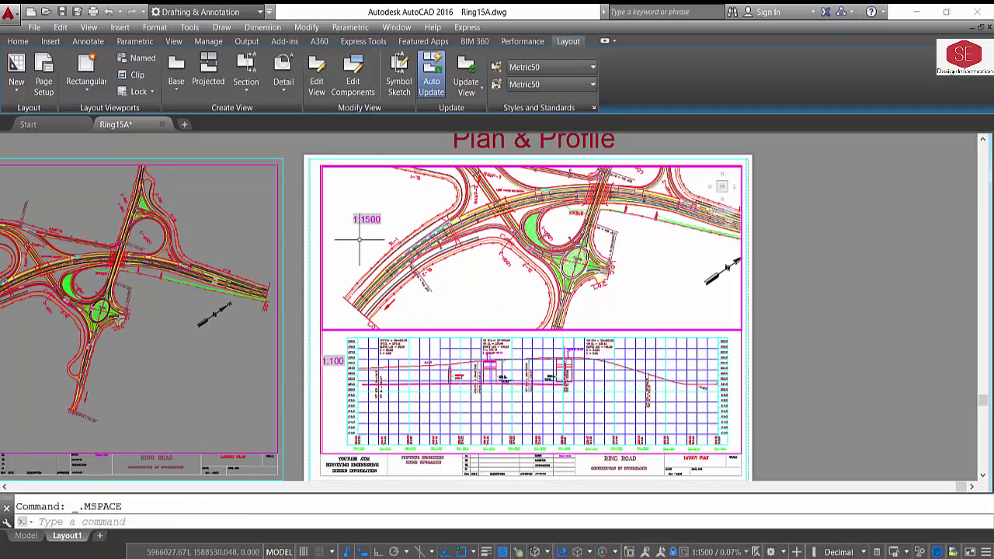
scroll(358, 241, down, 1)
scroll(358, 240, down, 2)
scroll(290, 260, up, 3)
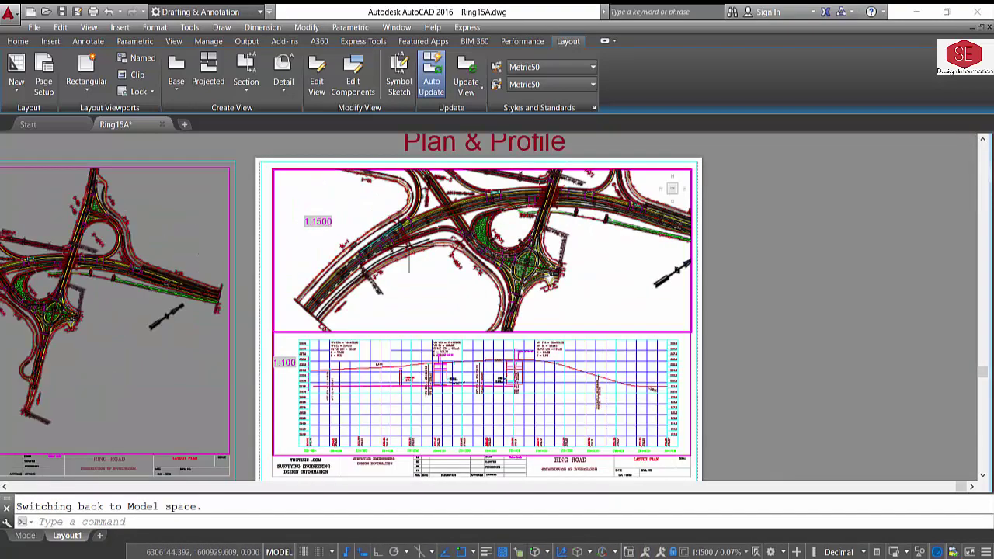
click(289, 260)
click(477, 242)
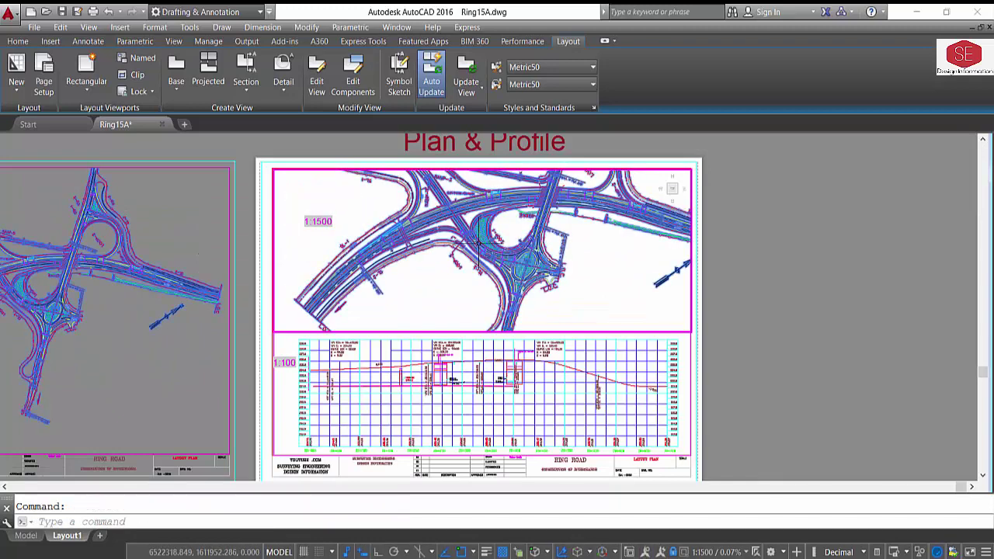
key(Escape)
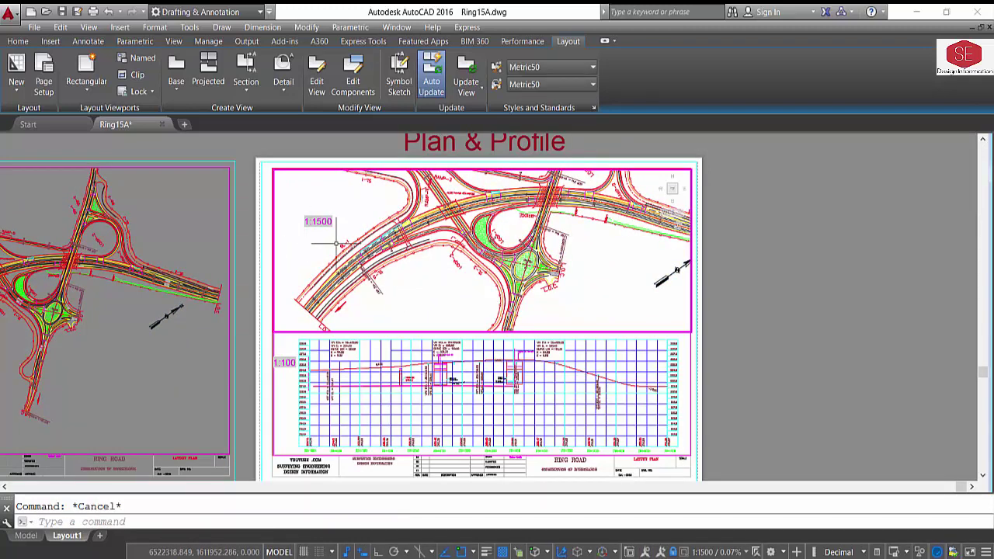
- Zoom the layout until the 1:2000 plan viewport is centred in view
click(307, 240)
scroll(306, 240, down, 4)
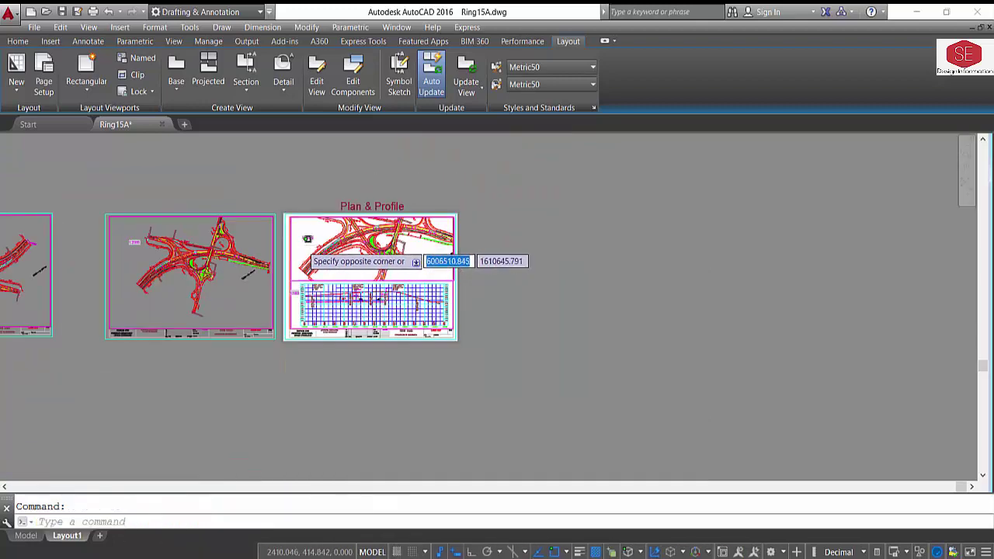
scroll(307, 237, up, 6)
click(290, 218)
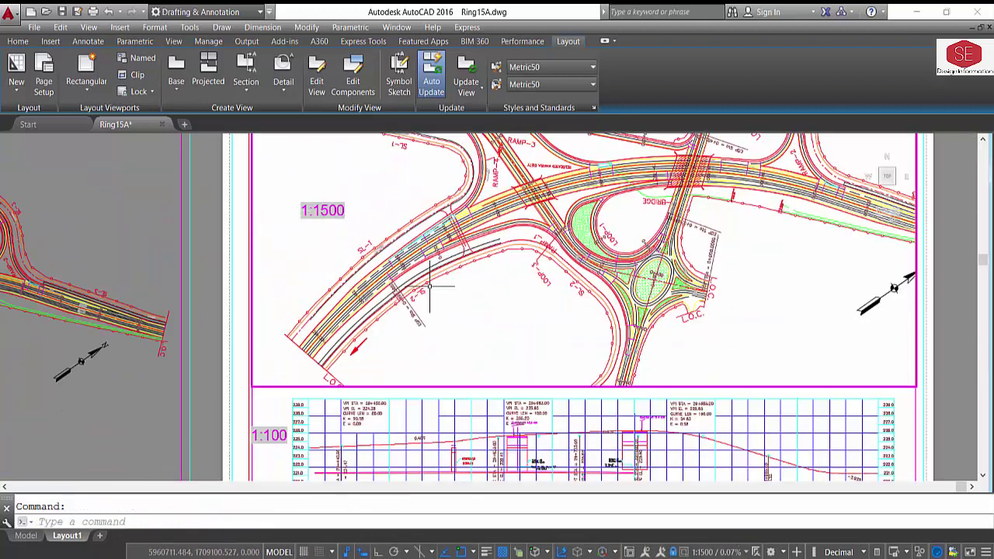
scroll(429, 286, down, 4)
scroll(454, 347, down, 4)
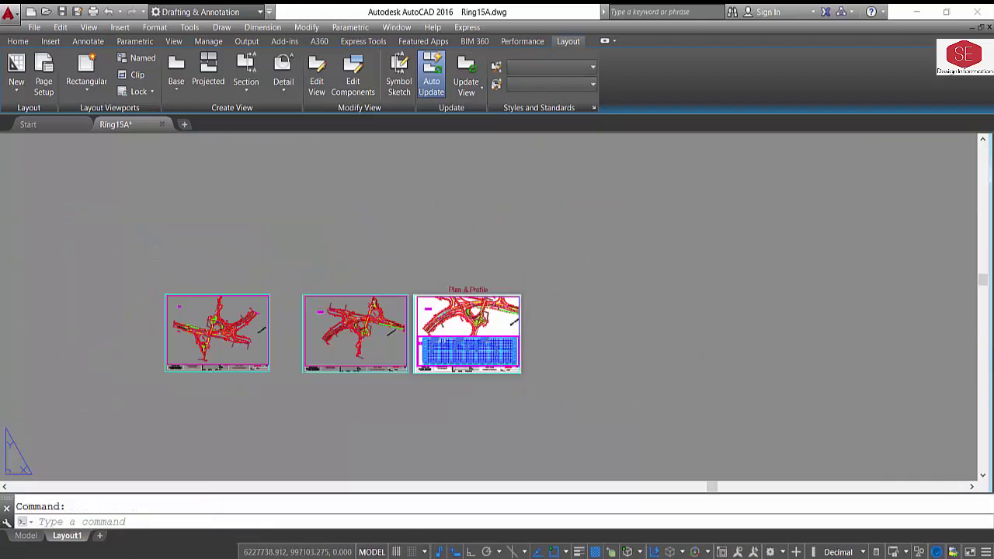
scroll(315, 324, up, 5)
scroll(315, 324, up, 3)
scroll(315, 324, down, 5)
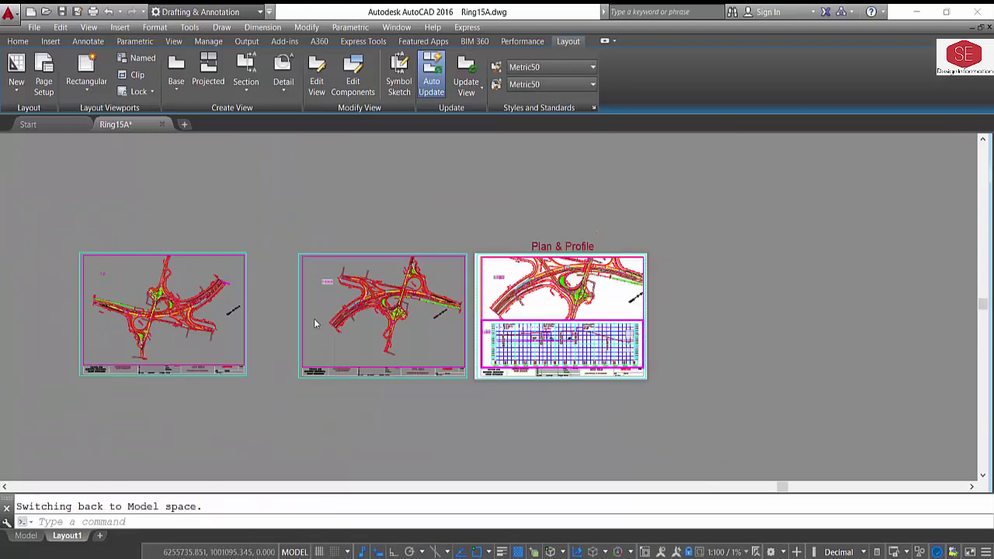
scroll(315, 324, up, 4)
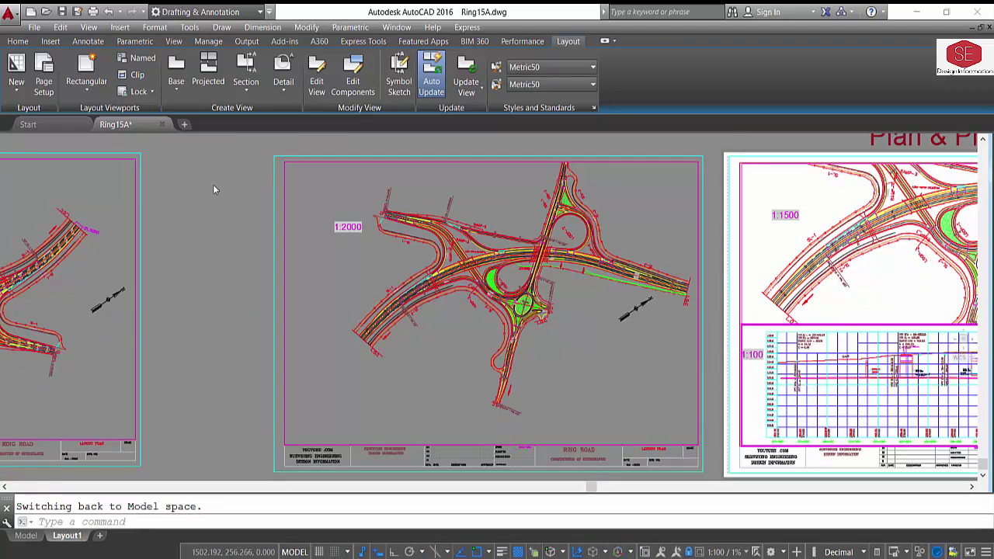
- Lock the 1:2000 plan viewport and test it from inside the viewport
click(151, 91)
click(147, 113)
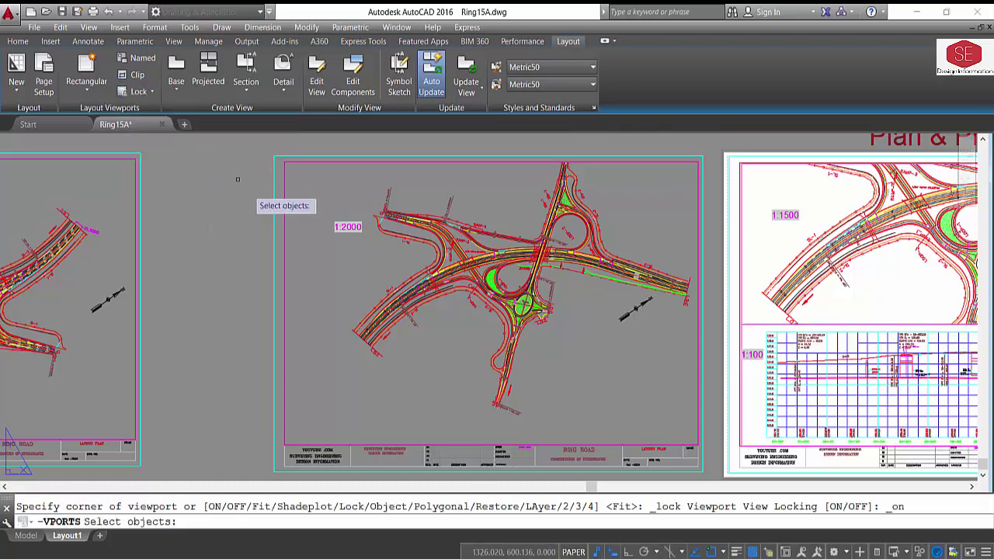
click(283, 207)
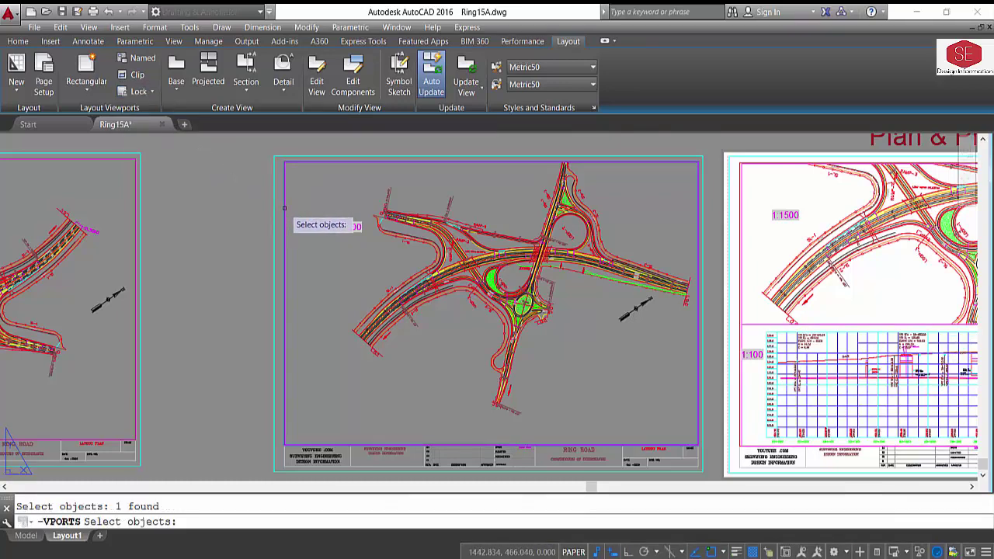
key(Return)
double_click(365, 207)
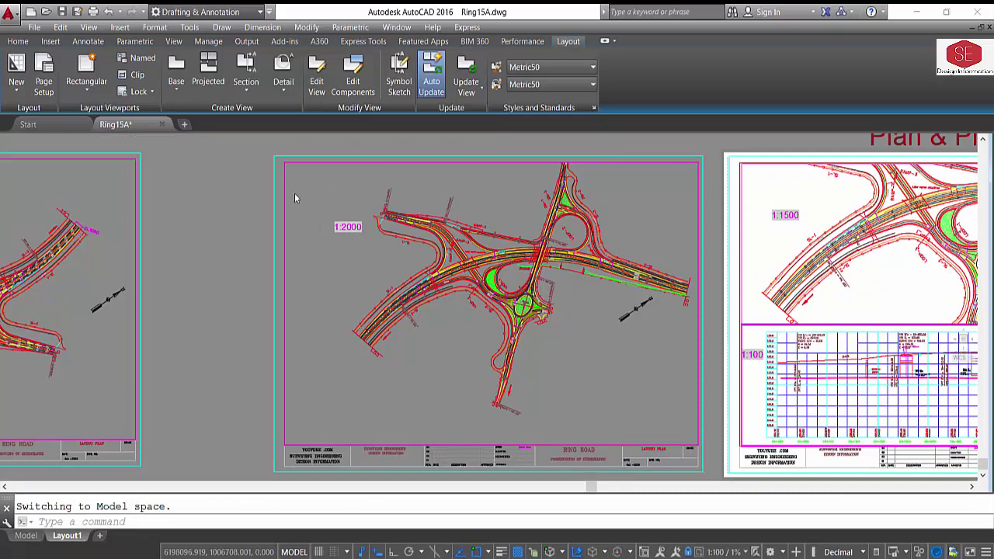
scroll(332, 214, down, 4)
click(336, 249)
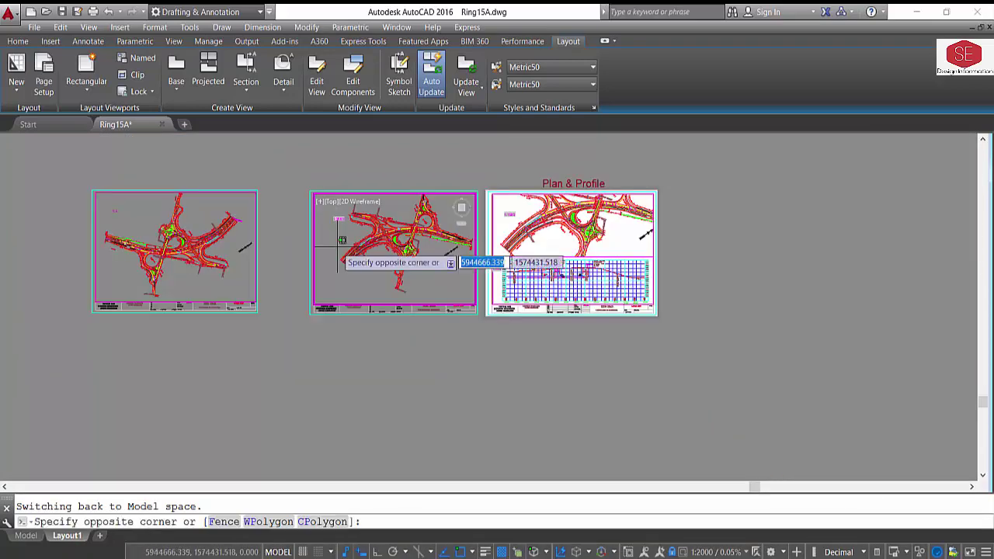
click(316, 264)
- Unlock the 1:2000 plan viewport again
click(152, 91)
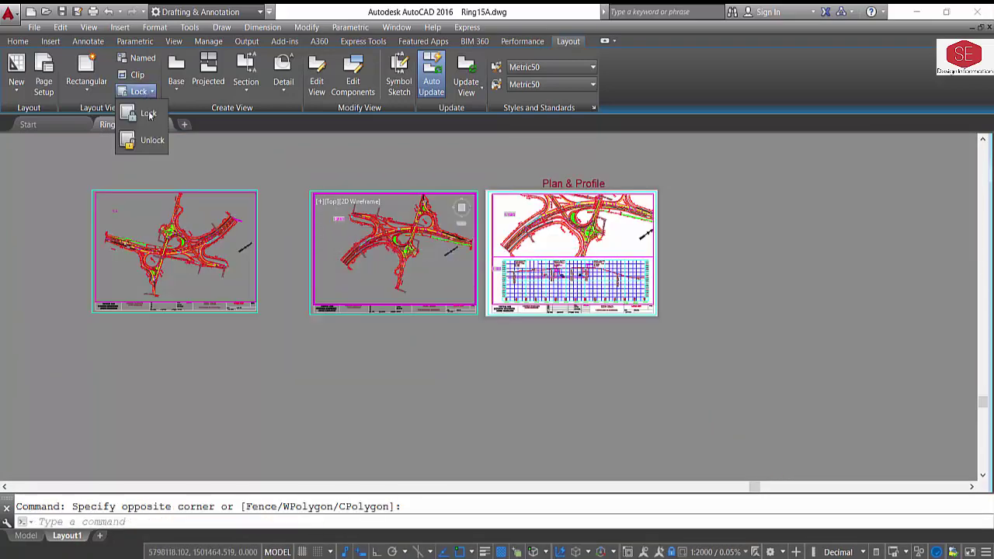
click(144, 137)
click(316, 242)
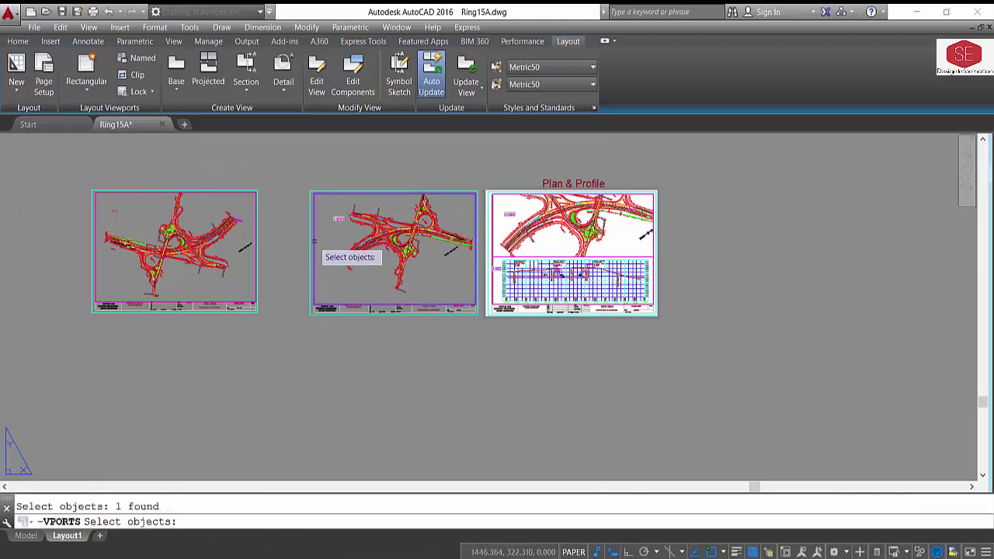
key(Return)
- Pan the interchange inside the 1:2000 viewport, then start undo with U to restore its framing
double_click(335, 237)
scroll(335, 237, down, 3)
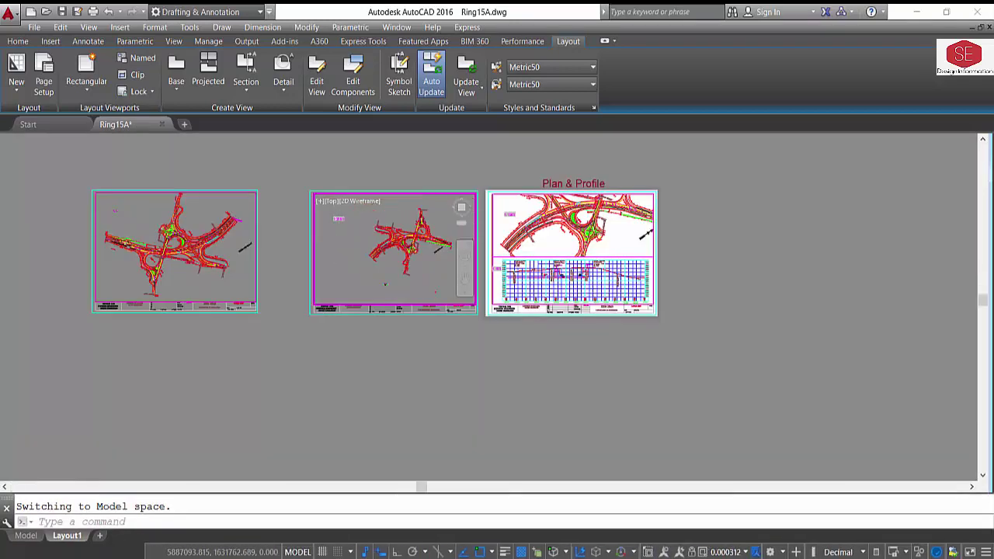
middle_drag(342, 233, 404, 212)
text(u)
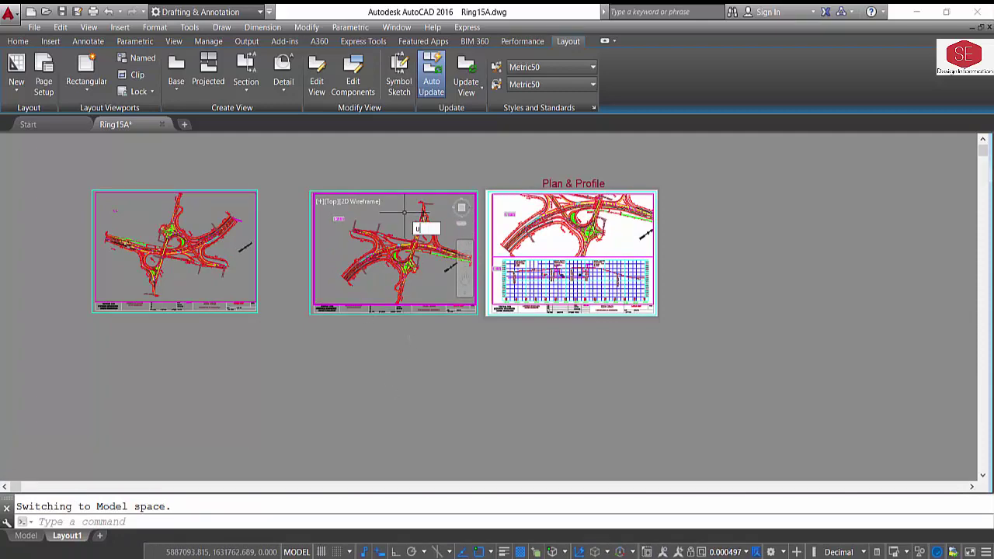
key(Return)
key(Escape)
text(u)
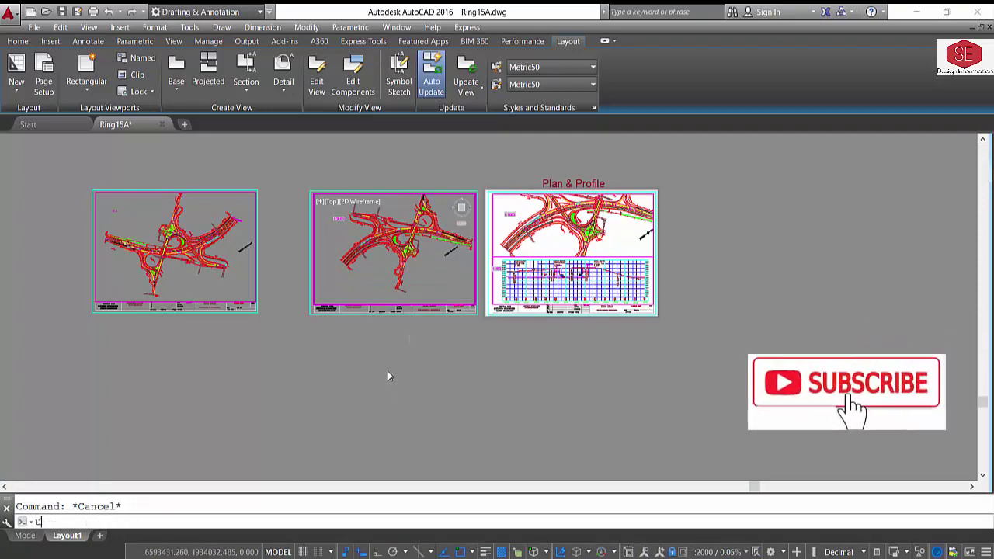
scroll(334, 221, up, 4)
- Complete the undo and turn view locking on for the 1:2000 plan viewport
key(Return)
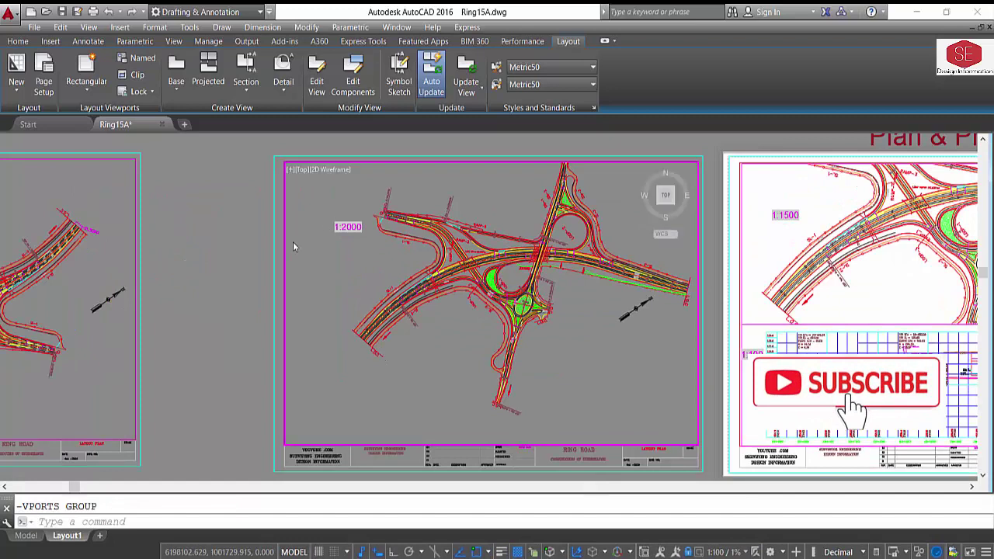
click(148, 91)
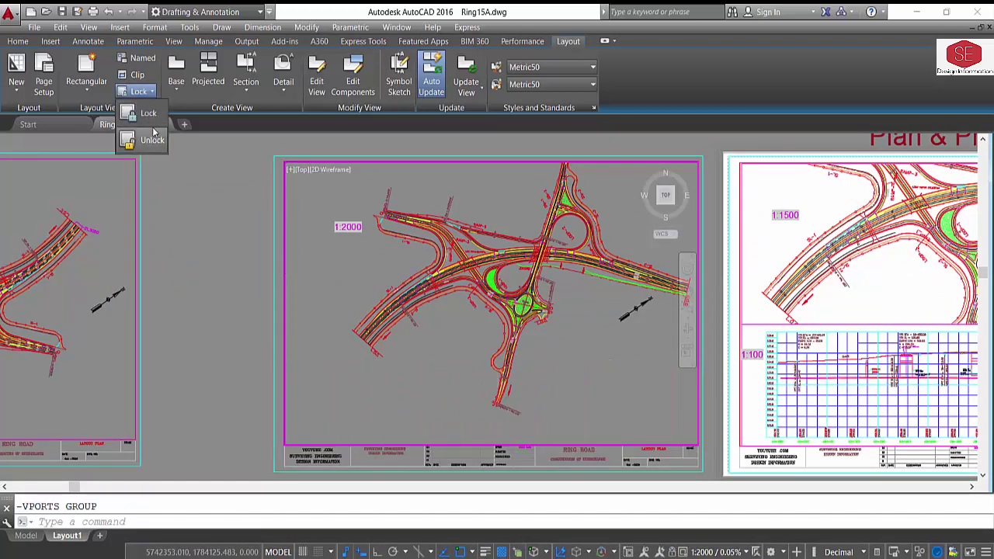
click(147, 113)
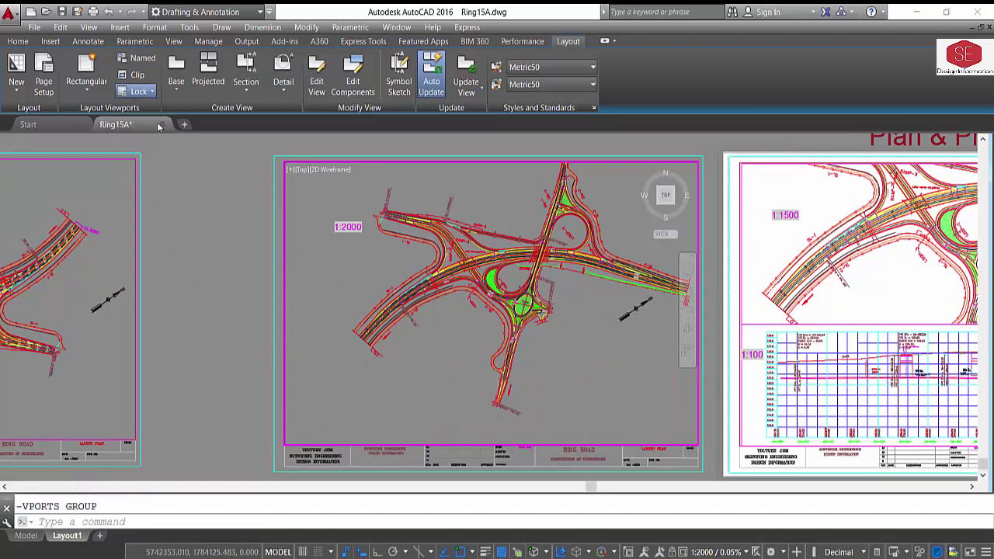
click(284, 260)
key(Return)
- Window-select the plan geometry in the locked viewport, then clear the selection with Esc
scroll(327, 264, down, 2)
click(328, 264)
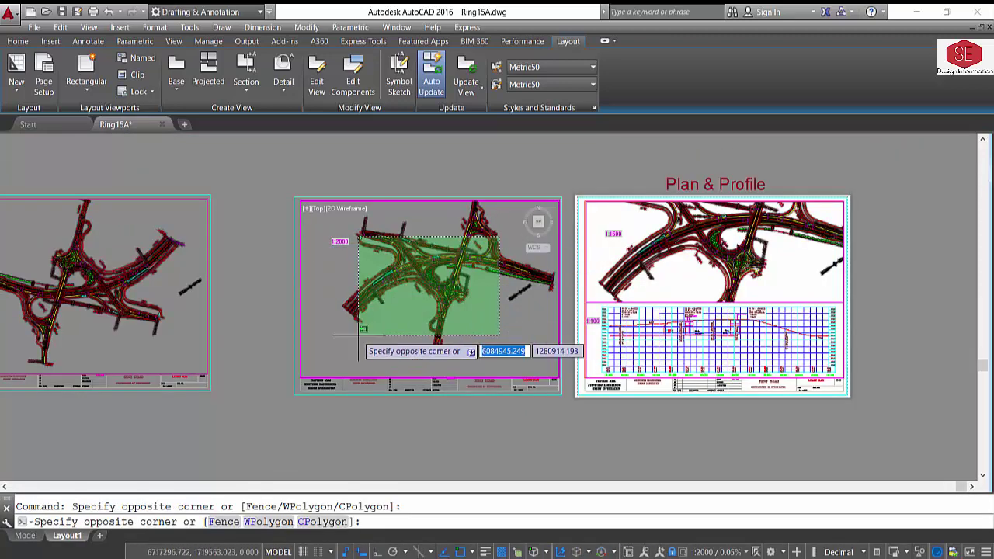
click(304, 363)
key(Escape)
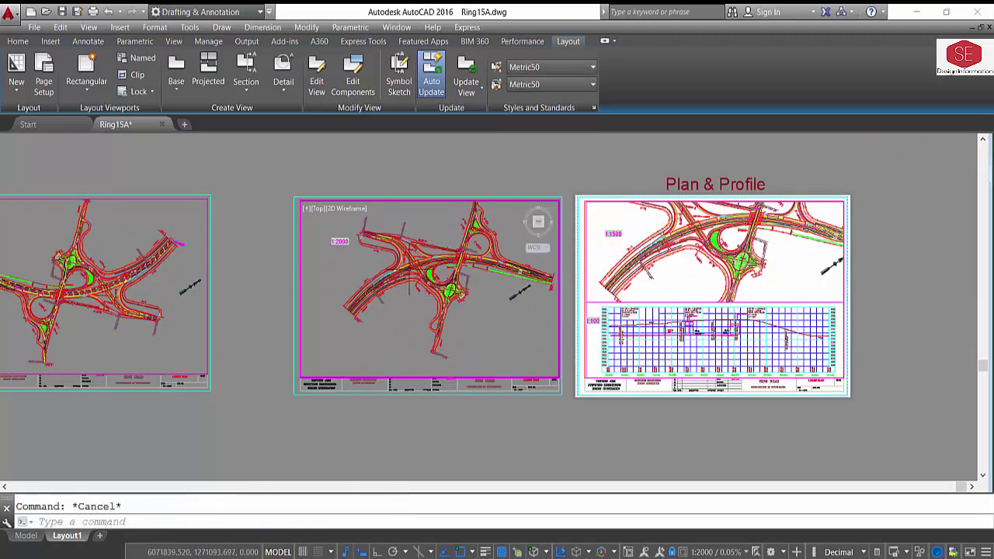
scroll(468, 267, down, 2)
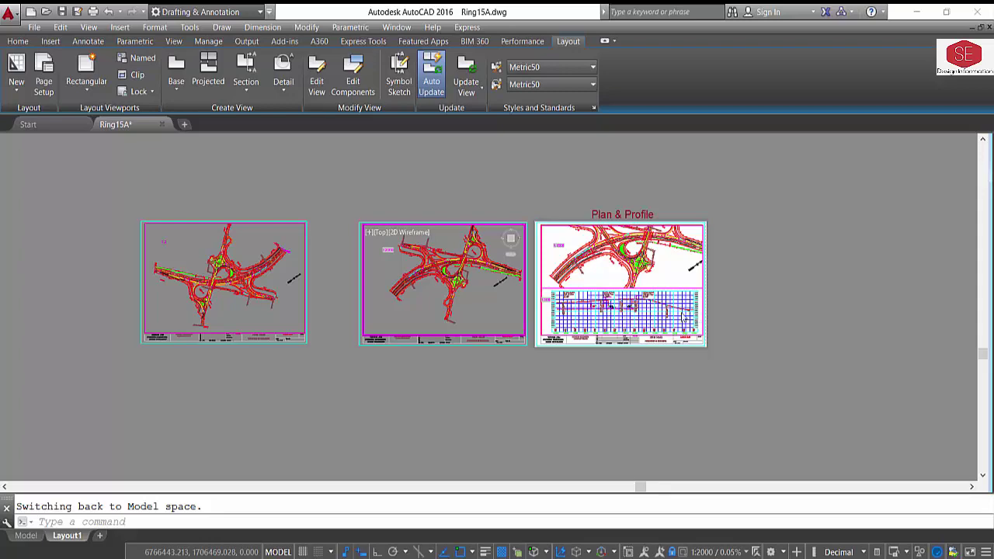
scroll(681, 310, up, 4)
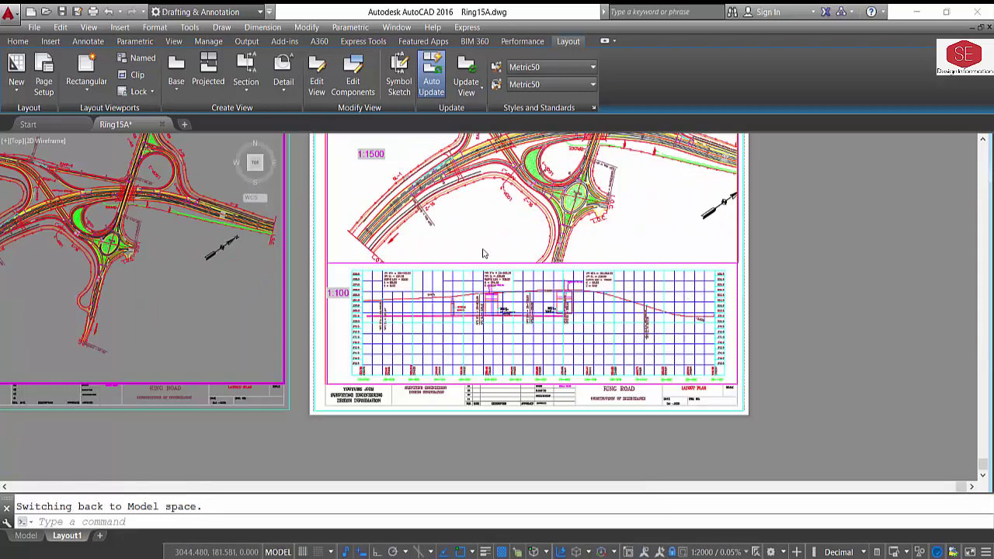
scroll(556, 349, down, 3)
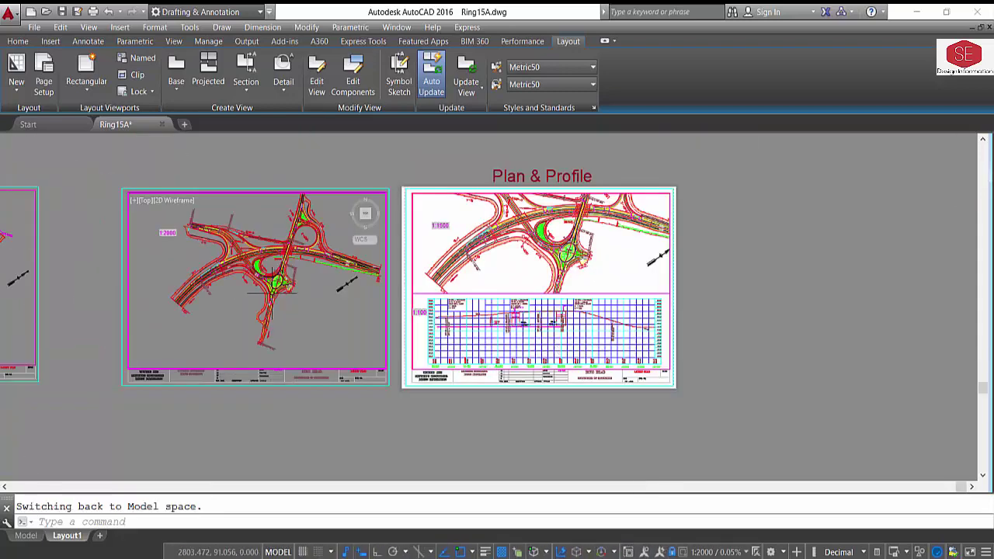
scroll(556, 349, down, 3)
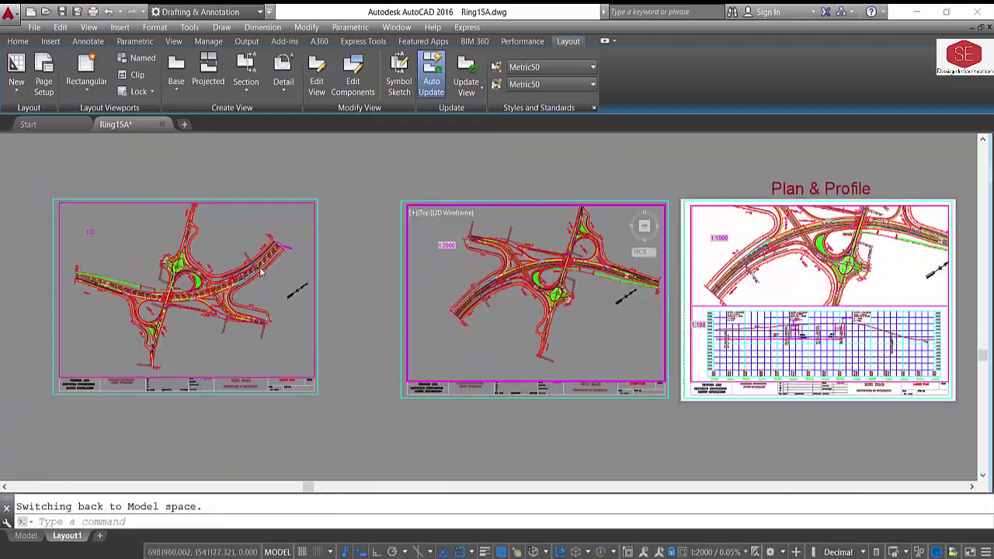